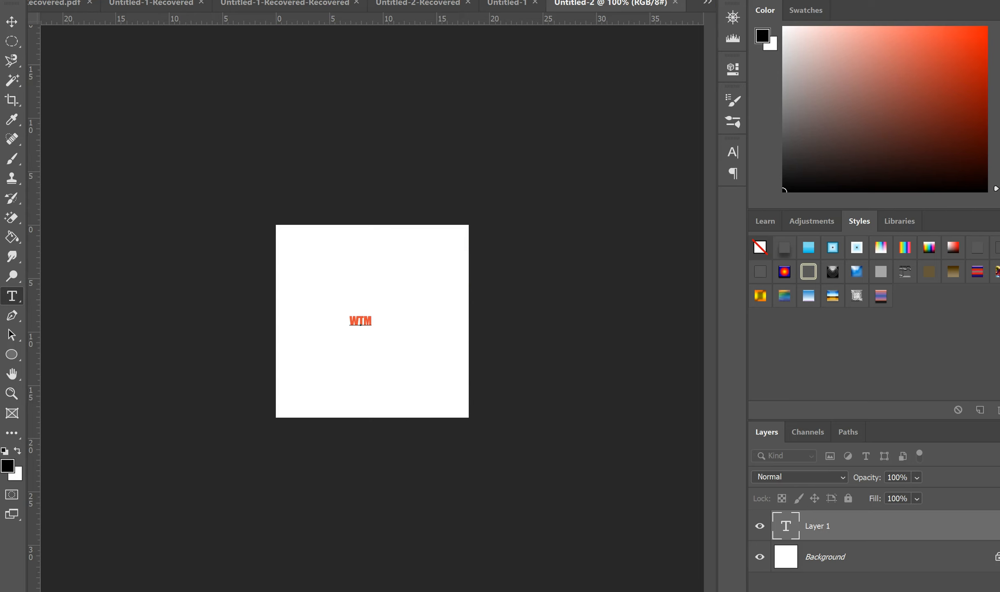
Step: Stretch the WTM text with Free Transform across nearly the full canvas and nudge it into the centre
{"action": "left_click", "coordinate": [15, 22]}
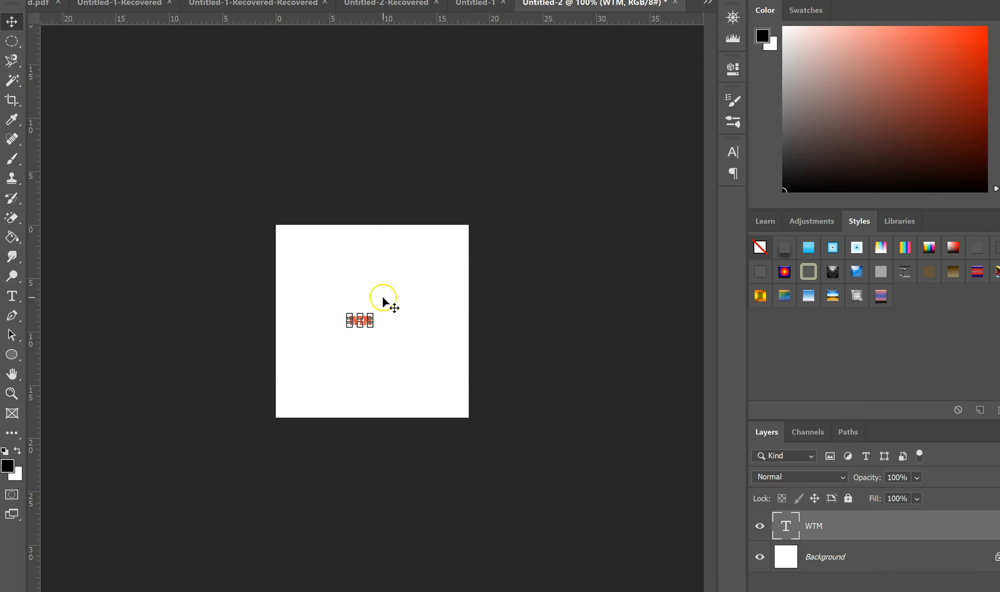
{"action": "key", "text": "ctrl+t"}
{"action": "left_click_drag", "start_coordinate": [360, 313], "coordinate": [358, 225]}
{"action": "left_click_drag", "start_coordinate": [359, 329], "coordinate": [362, 440]}
{"action": "left_click_drag", "start_coordinate": [432, 335], "coordinate": [467, 336]}
{"action": "left_click_drag", "start_coordinate": [287, 336], "coordinate": [277, 334]}
{"action": "left_click_drag", "start_coordinate": [372, 439], "coordinate": [372, 469]}
{"action": "left_click_drag", "start_coordinate": [372, 235], "coordinate": [372, 219]}
{"action": "left_click", "coordinate": [592, 218]}
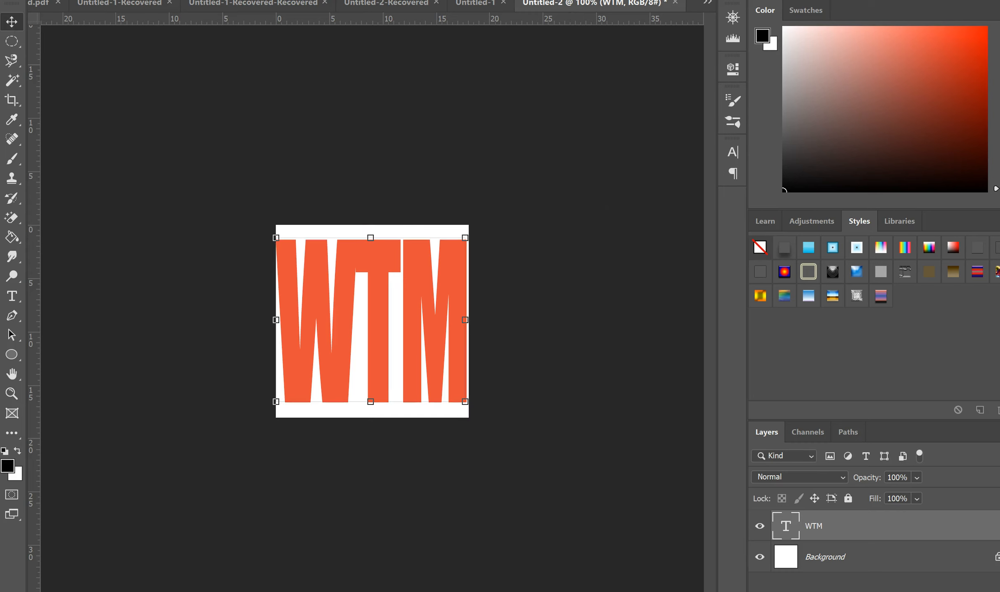
{"action": "left_click_drag", "start_coordinate": [439, 249], "coordinate": [440, 252]}
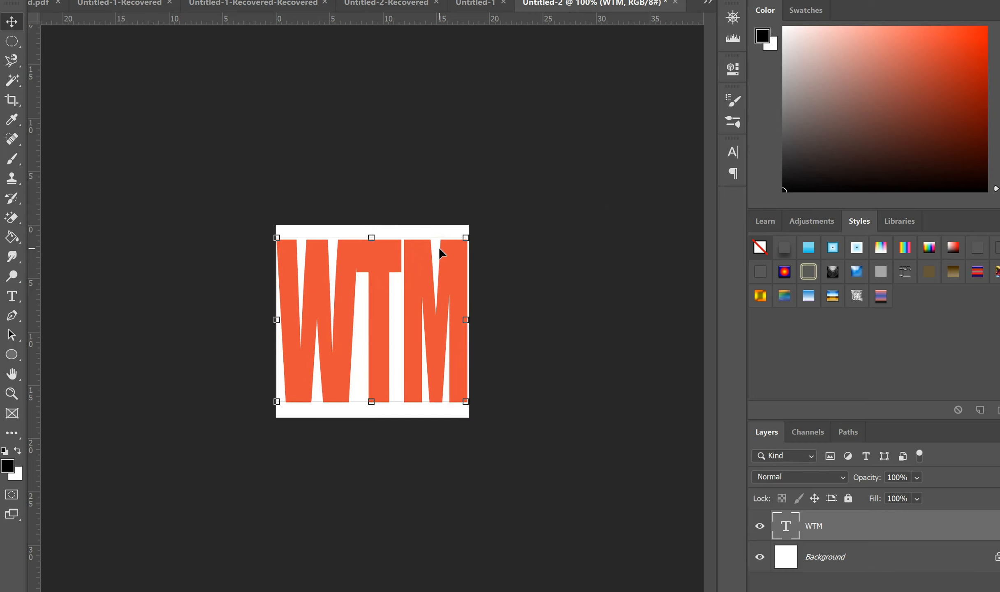
{"action": "left_click", "coordinate": [500, 119]}
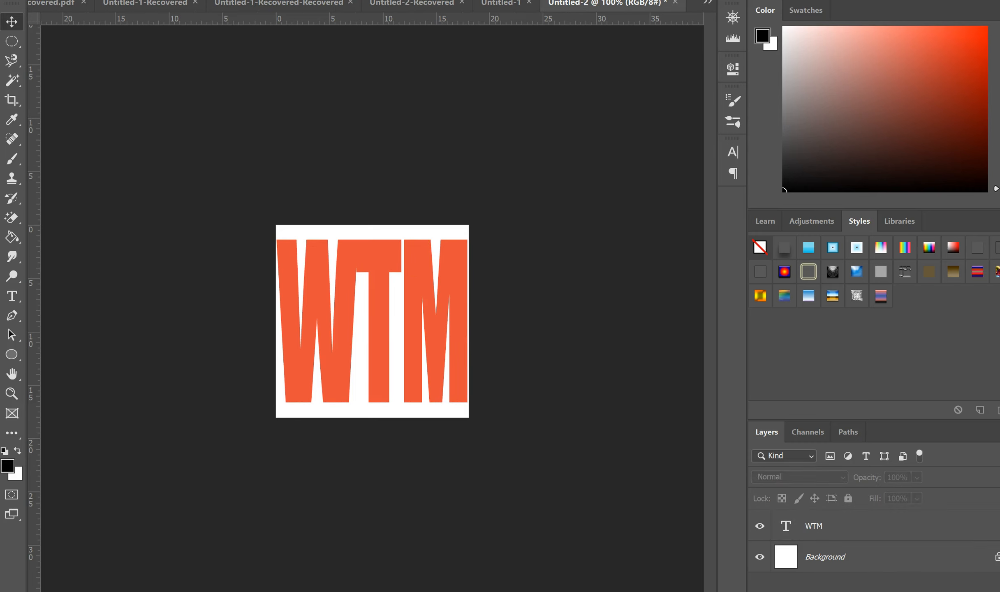
Step: Open the Export As settings for the WTM image, compare JPG with PNG, and choose PNG as the format
{"action": "left_click", "coordinate": [35, 0]}
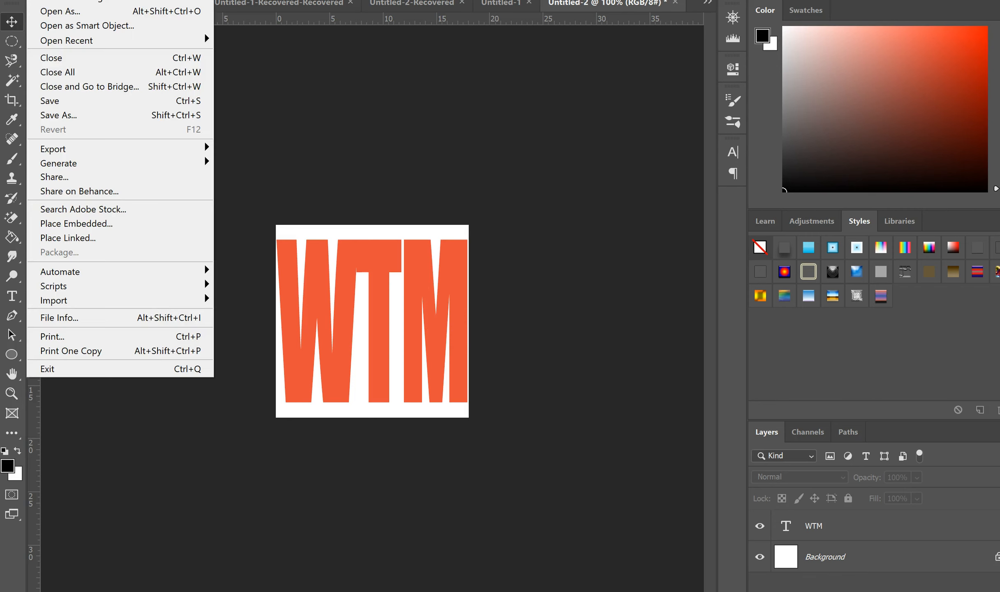
{"action": "mouse_move", "coordinate": [91, 148]}
{"action": "left_click", "coordinate": [279, 161]}
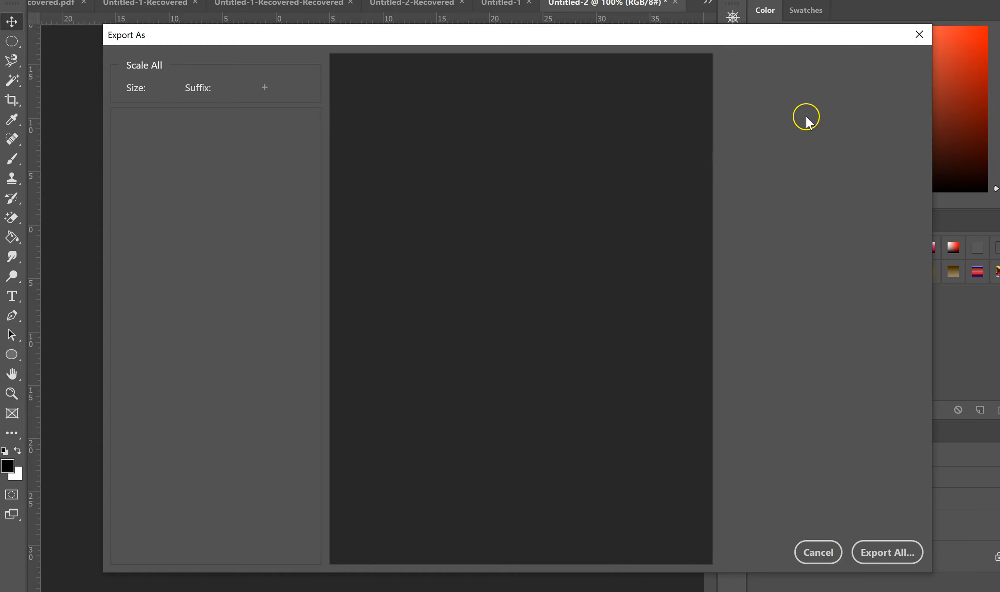
{"action": "left_click", "coordinate": [817, 89]}
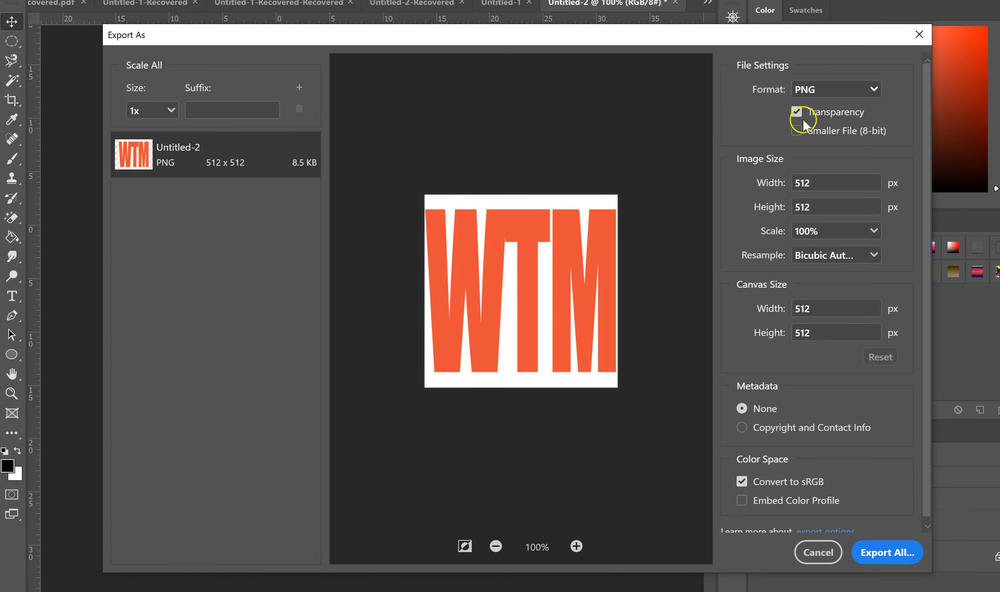
{"action": "left_click", "coordinate": [816, 131]}
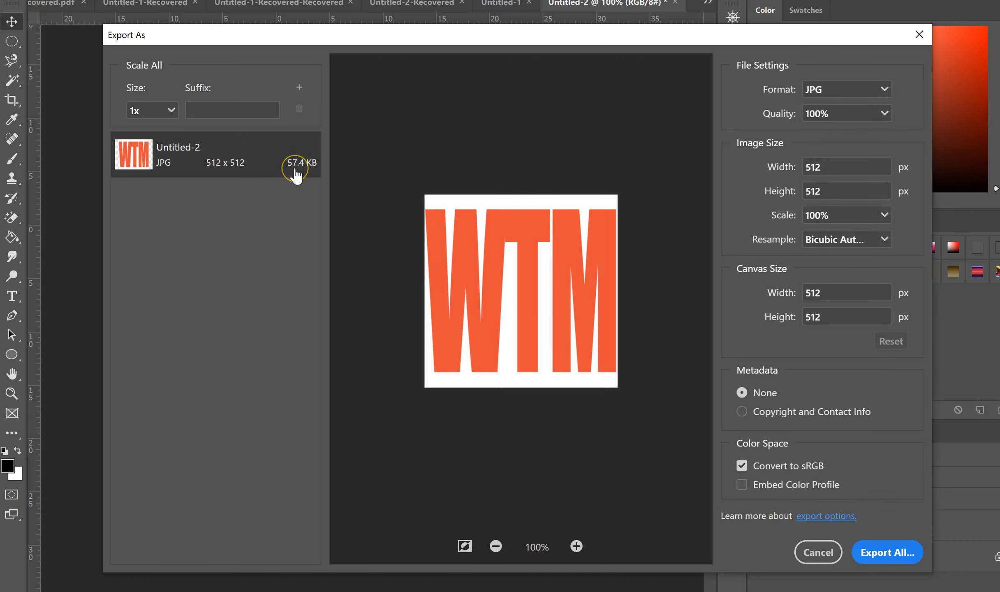
{"action": "left_click", "coordinate": [843, 89]}
{"action": "left_click", "coordinate": [823, 105]}
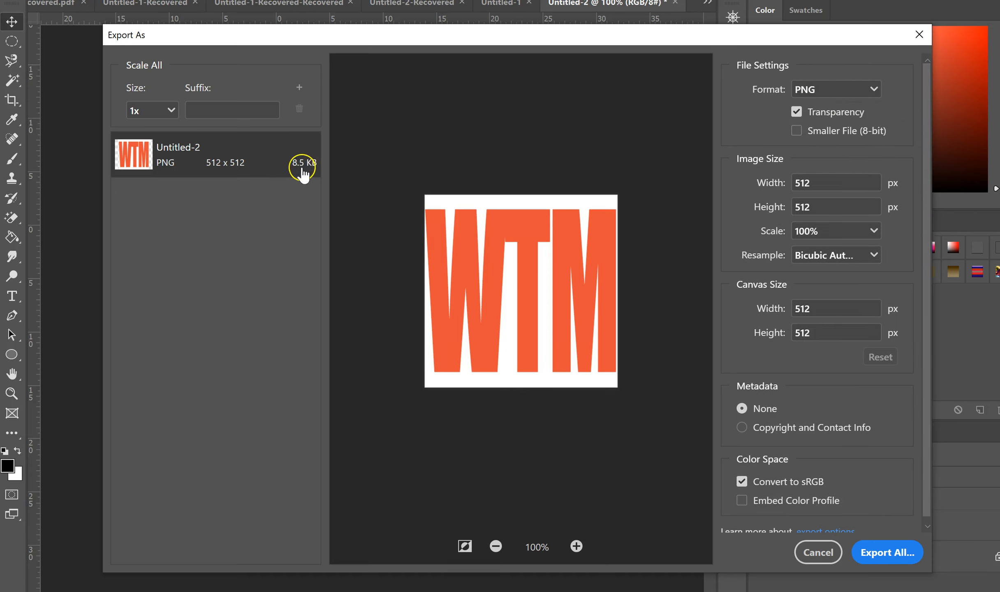
Step: Export the image under the file name Favi into the Walsh Marketing 2023 folder
{"action": "left_click", "coordinate": [888, 551]}
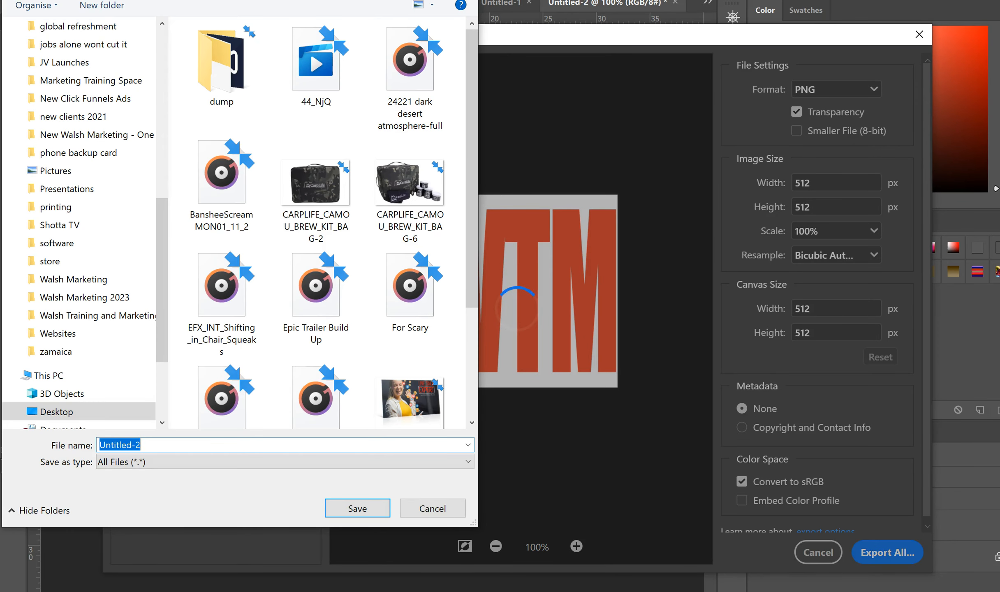
{"action": "left_click", "coordinate": [189, 446]}
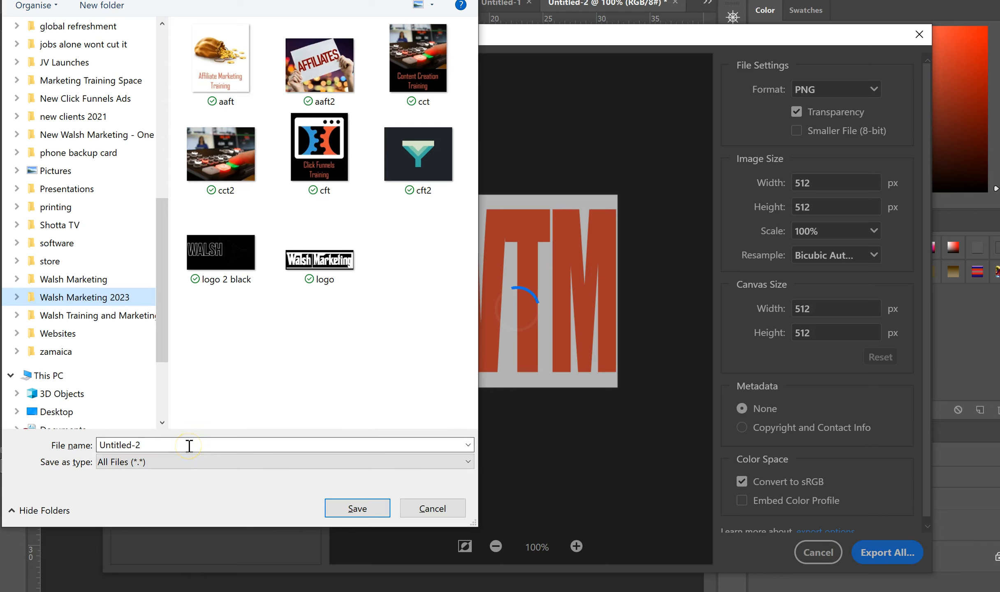
{"action": "left_click", "coordinate": [188, 445]}
{"action": "type", "text": "Favi"}
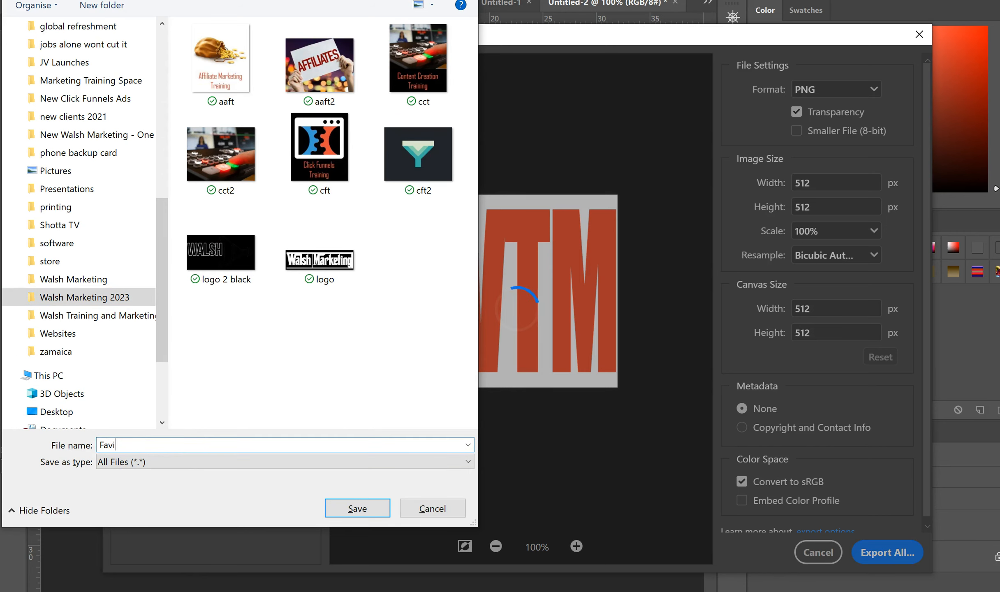
{"action": "key", "text": "Return"}
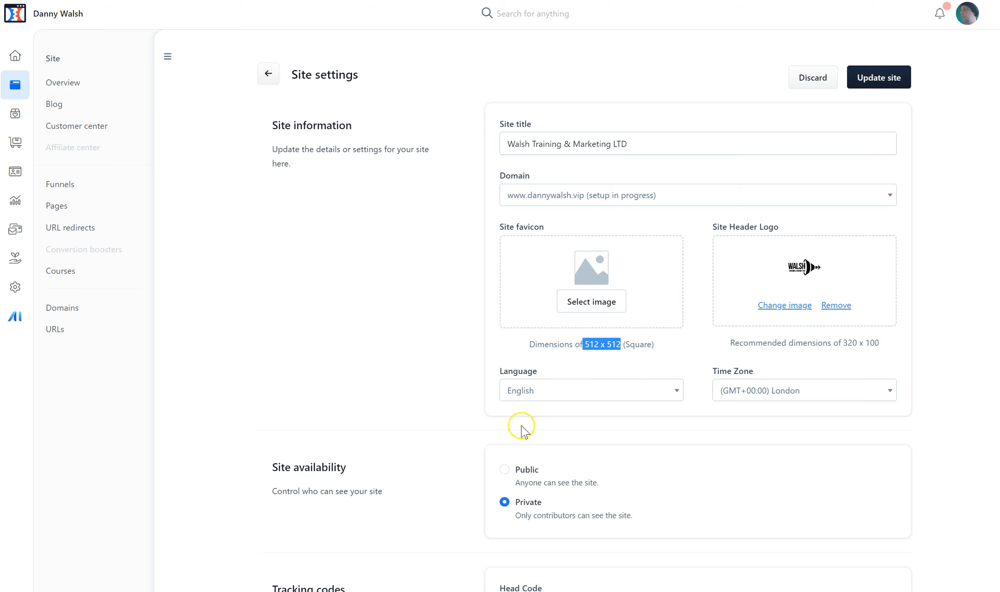
Step: In the ClickFunnels site settings, upload the Favi image to the gallery and choose it as the site favicon
{"action": "left_click", "coordinate": [595, 298]}
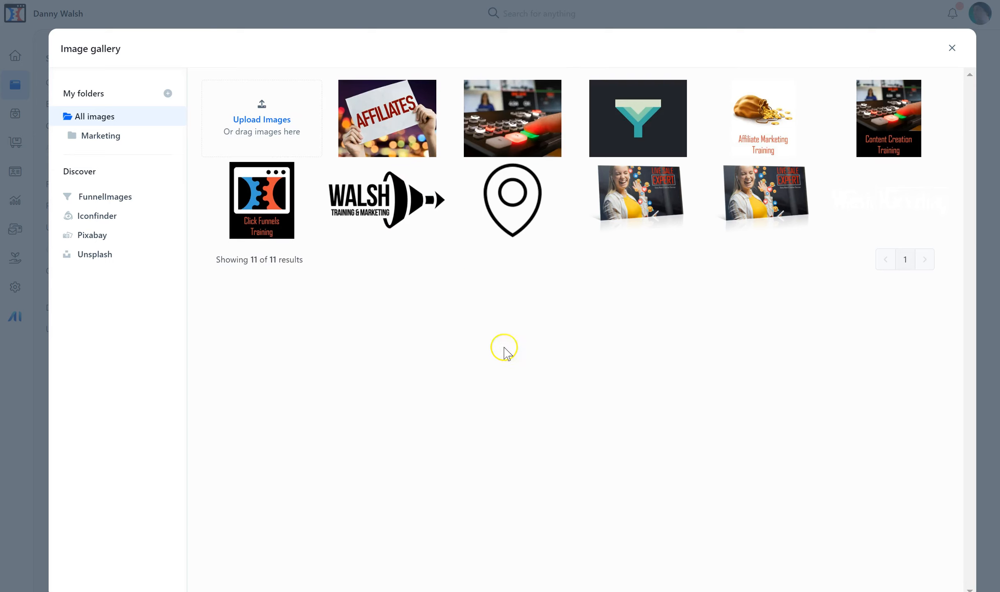
{"action": "mouse_move", "coordinate": [301, 187]}
{"action": "left_click", "coordinate": [263, 120]}
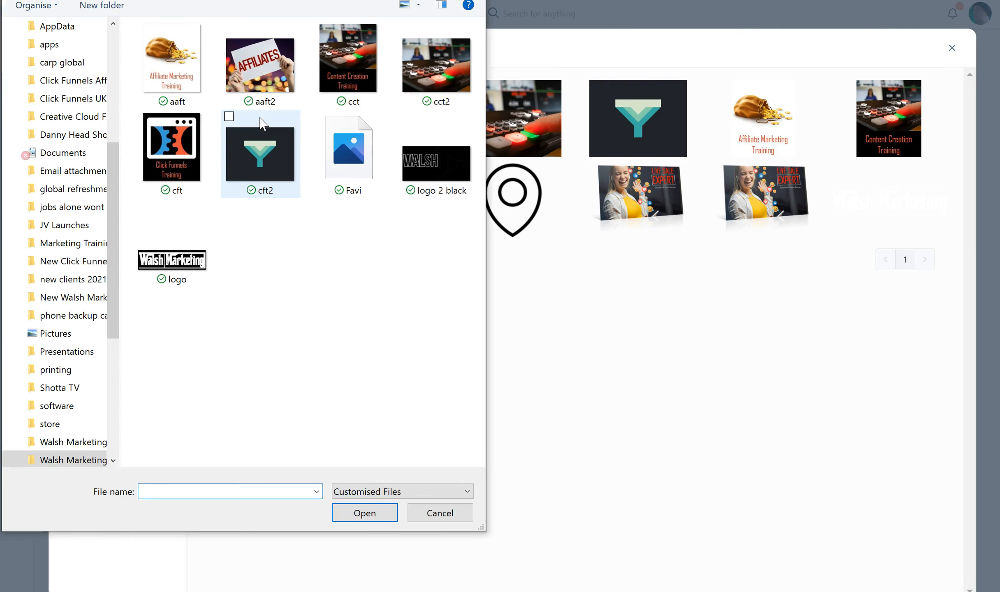
{"action": "double_click", "coordinate": [360, 167]}
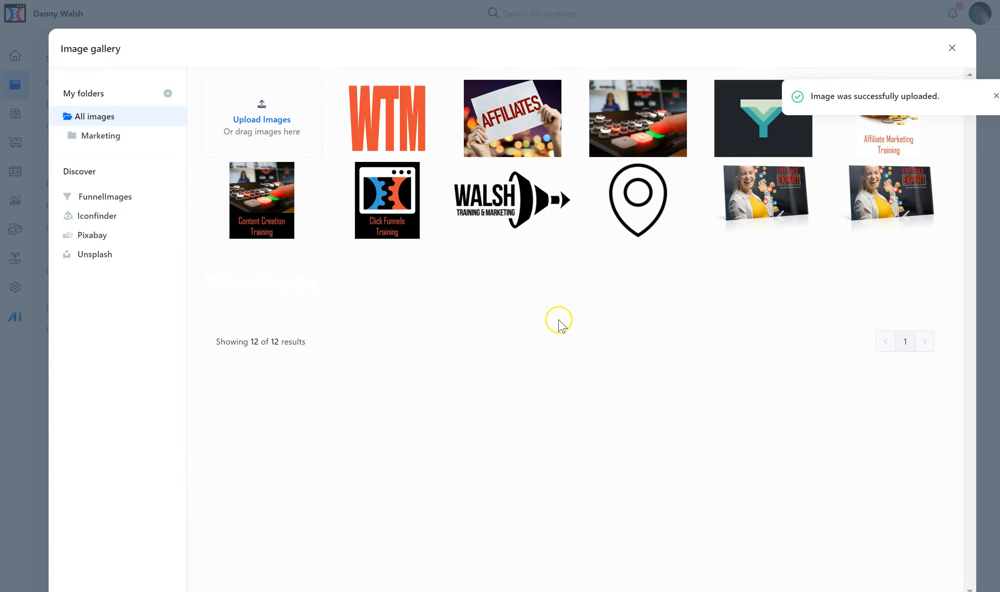
{"action": "left_click", "coordinate": [399, 104]}
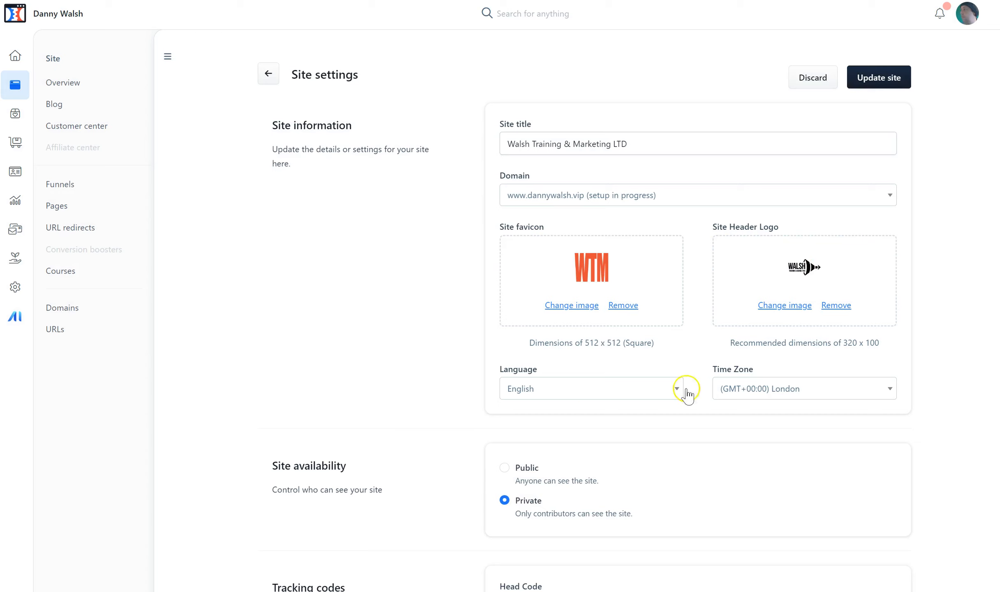
Step: Review the site's language options and set the site availability to Public
{"action": "left_click", "coordinate": [663, 394]}
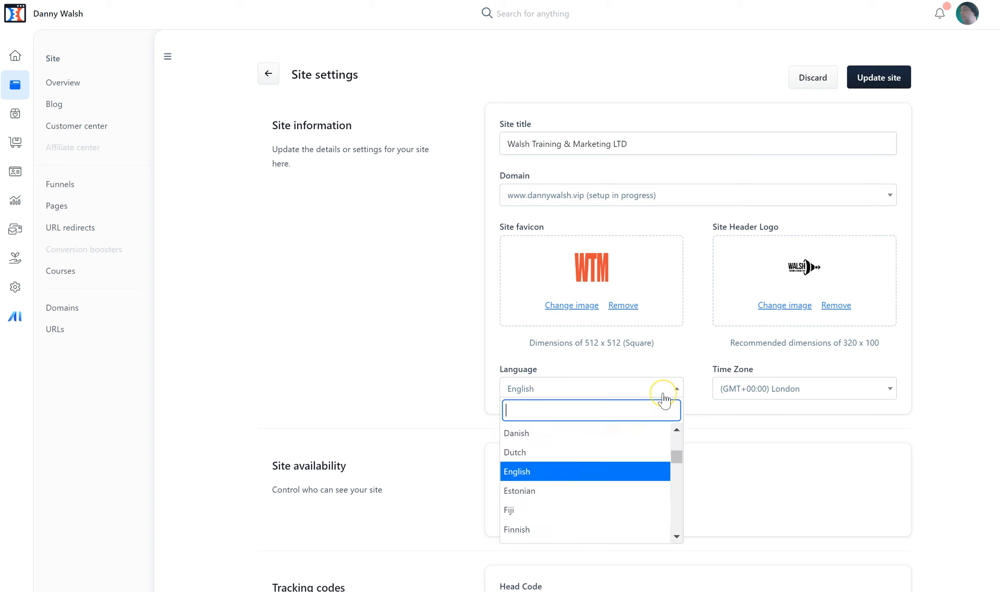
{"action": "left_click", "coordinate": [661, 387]}
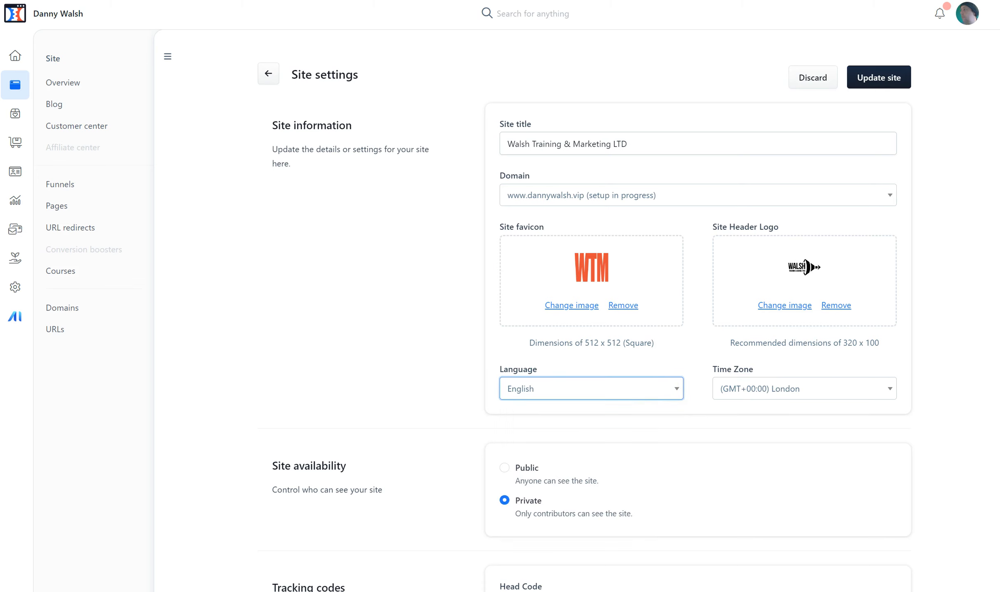
{"action": "scroll", "coordinate": [535, 288], "scroll_direction": "down", "scroll_amount": 5}
{"action": "left_click", "coordinate": [508, 232]}
Step: Paste the Google Analytics gtag script into the site's Head Code tracking field
{"action": "scroll", "coordinate": [594, 286], "scroll_direction": "down", "scroll_amount": 4}
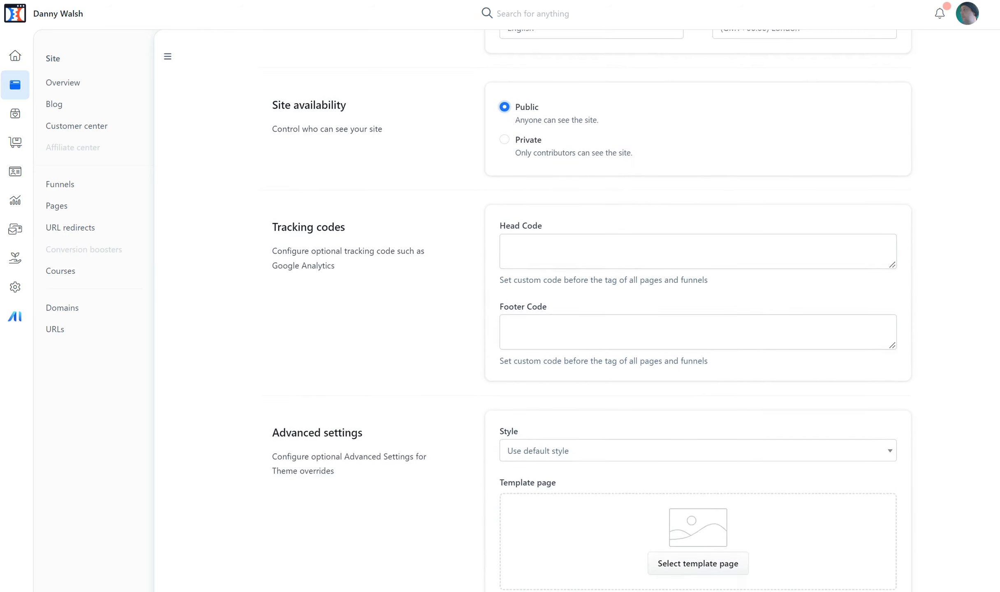
{"action": "left_click", "coordinate": [591, 184]}
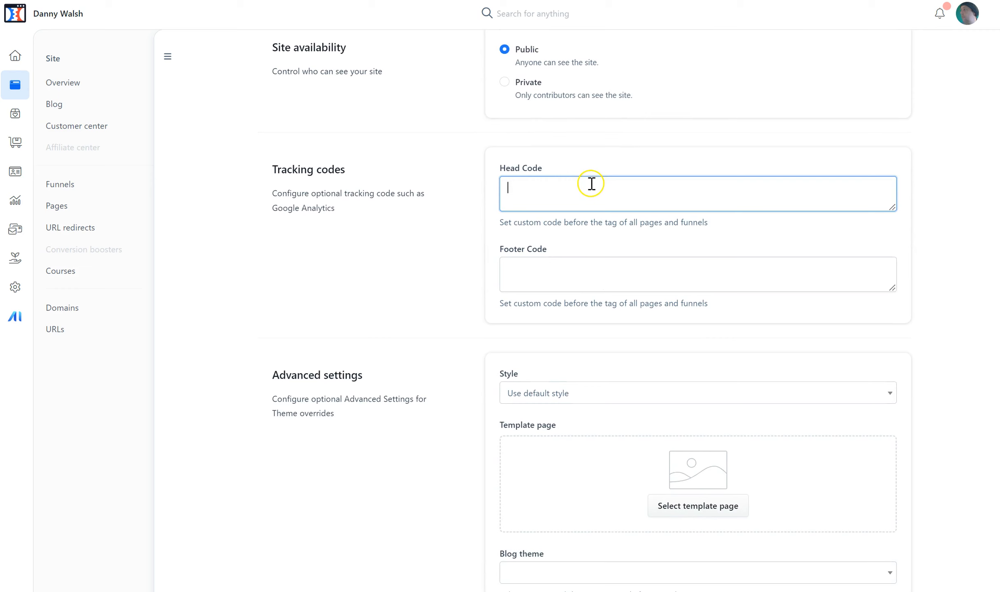
{"action": "left_click", "coordinate": [586, 266]}
{"action": "left_click", "coordinate": [559, 187]}
{"action": "left_click", "coordinate": [547, 193]}
{"action": "left_click", "coordinate": [618, 195]}
{"action": "key", "text": "ctrl+v"}
{"action": "left_click_drag", "start_coordinate": [893, 208], "coordinate": [894, 213]}
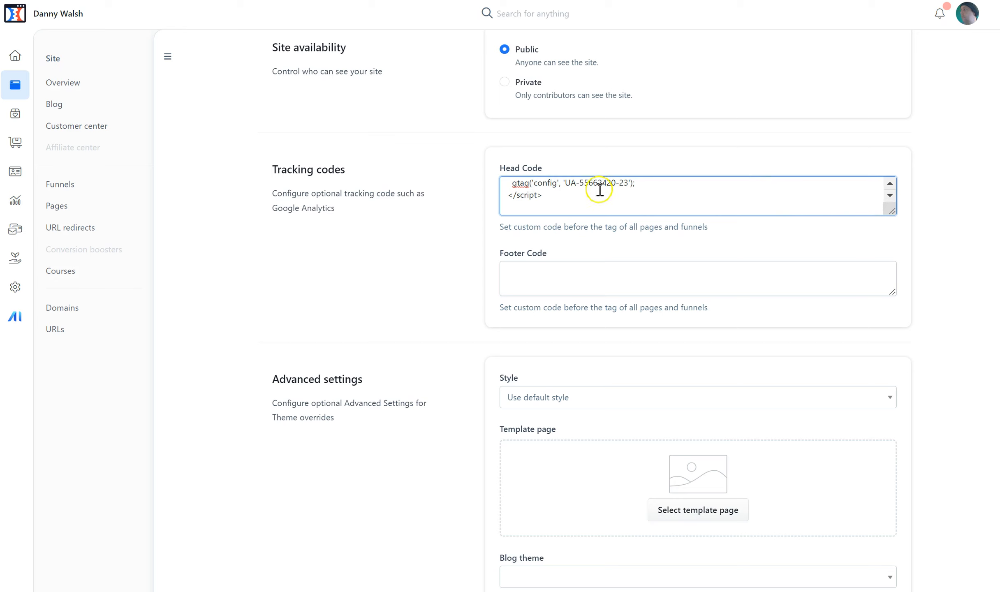
Step: Enlarge the Head Code box to show the whole script and add a blank line after the script
{"action": "left_click", "coordinate": [572, 273]}
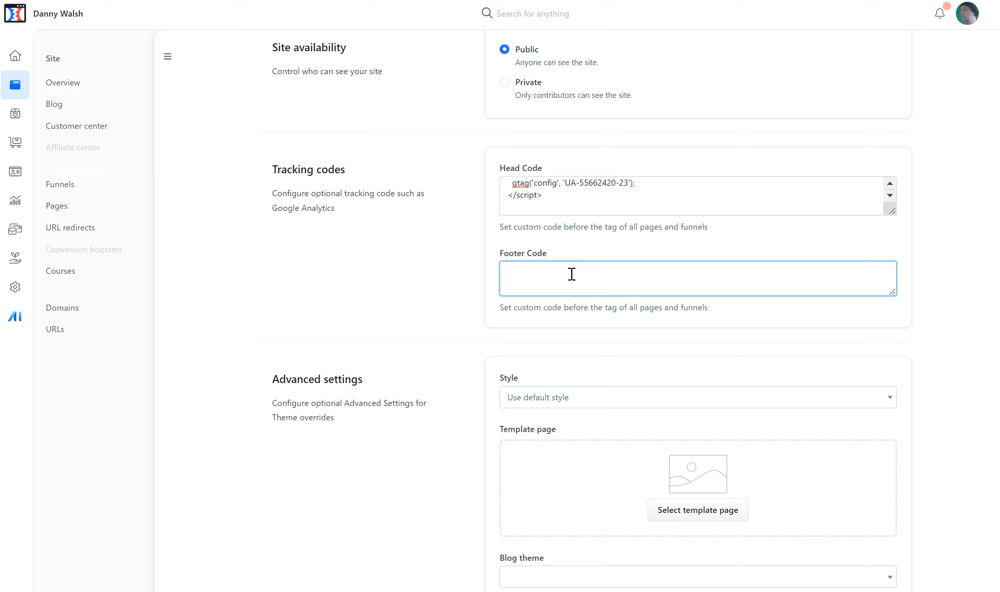
{"action": "scroll", "coordinate": [848, 399], "scroll_direction": "down", "scroll_amount": 5}
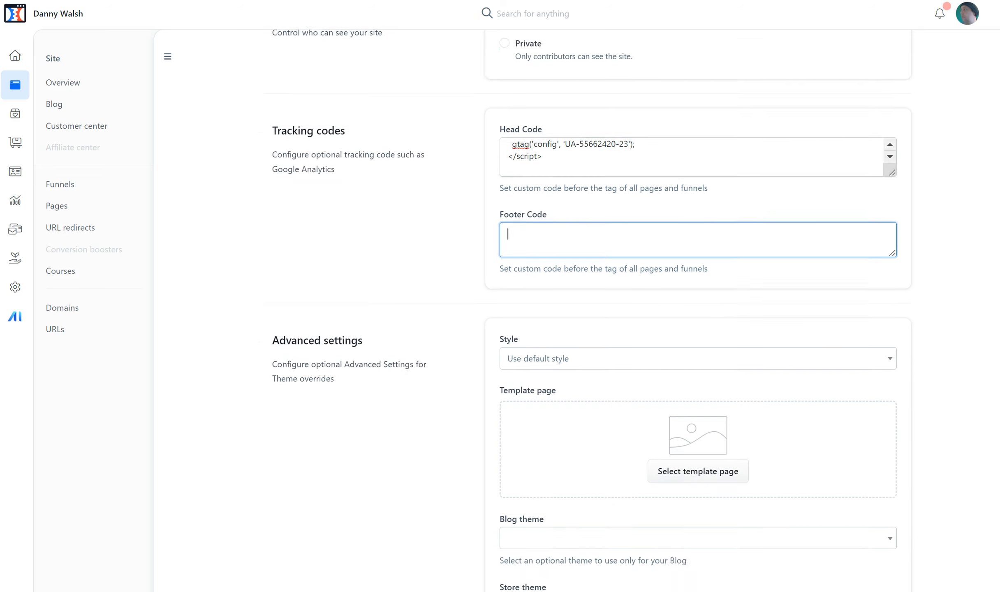
{"action": "scroll", "coordinate": [592, 311], "scroll_direction": "up", "scroll_amount": 4}
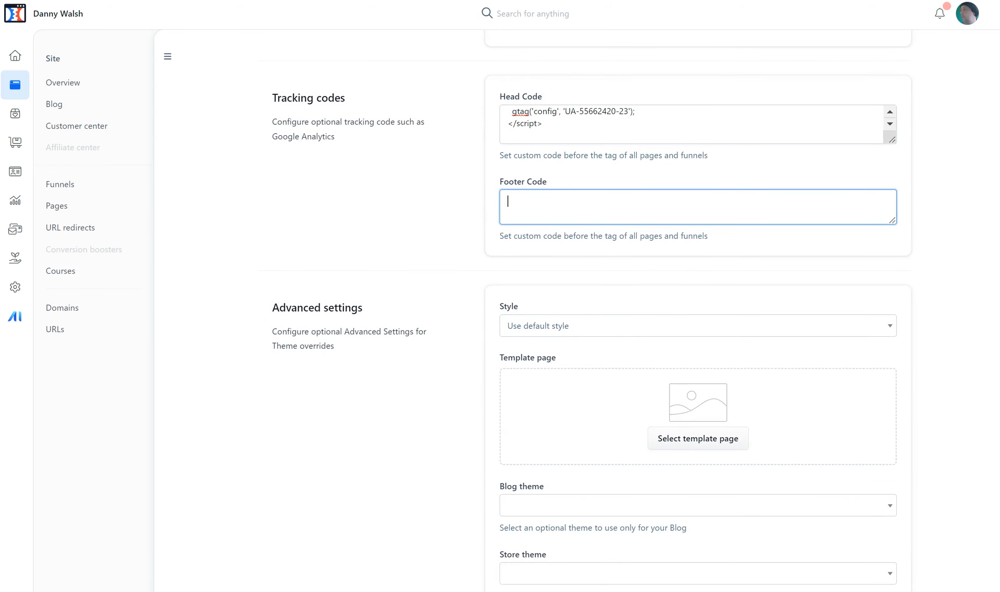
{"action": "left_click_drag", "start_coordinate": [892, 139], "coordinate": [909, 240]}
{"action": "left_click", "coordinate": [730, 187]}
{"action": "left_click", "coordinate": [599, 220]}
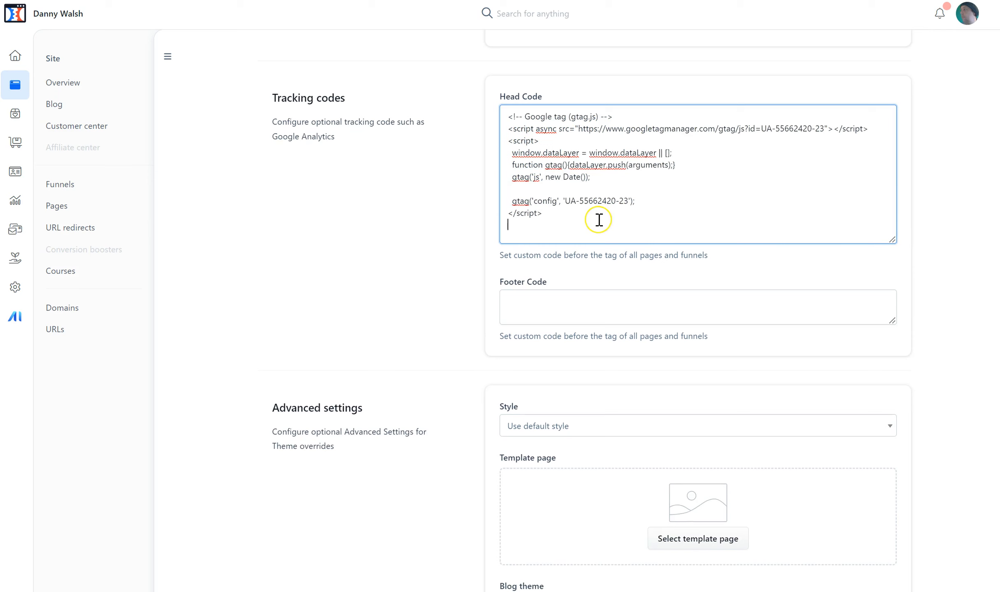
{"action": "key", "text": "Return"}
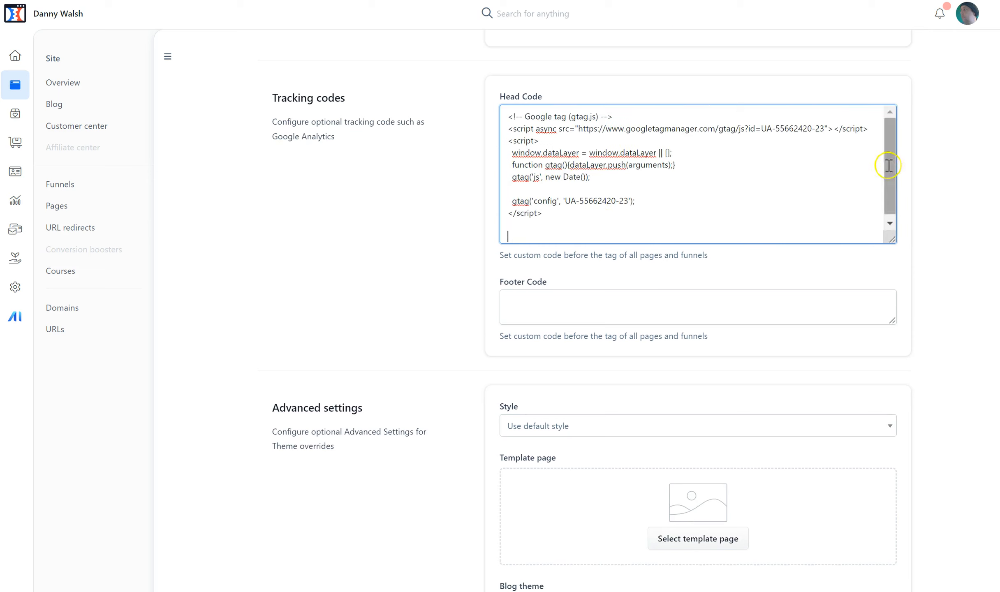
{"action": "left_click_drag", "start_coordinate": [892, 175], "coordinate": [892, 189]}
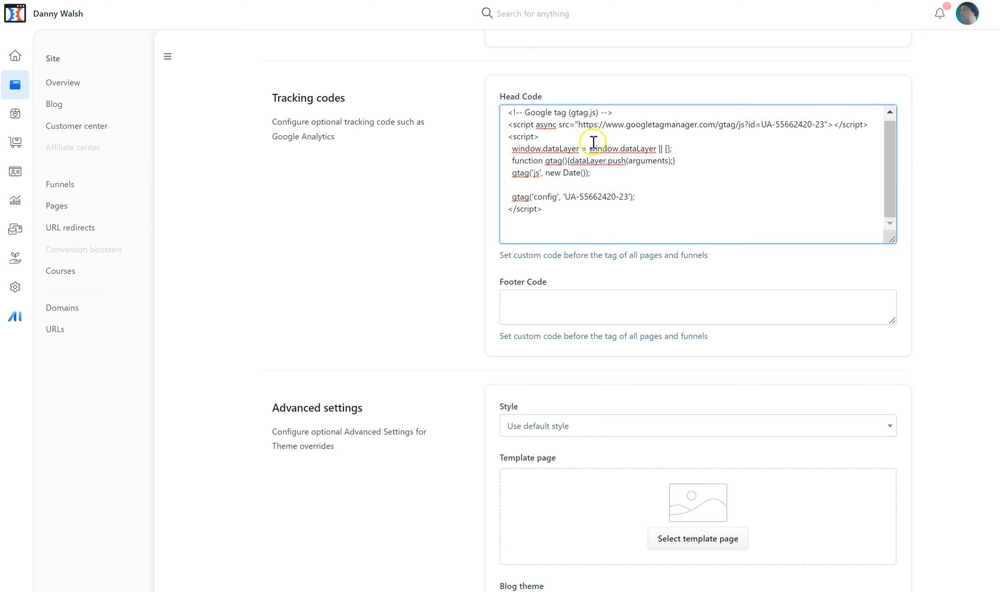
Step: Set the SEO default page title to "Walsh Training & Marketing | Help With Click Funnels and More"
{"action": "scroll", "coordinate": [698, 313], "scroll_direction": "down", "scroll_amount": 3}
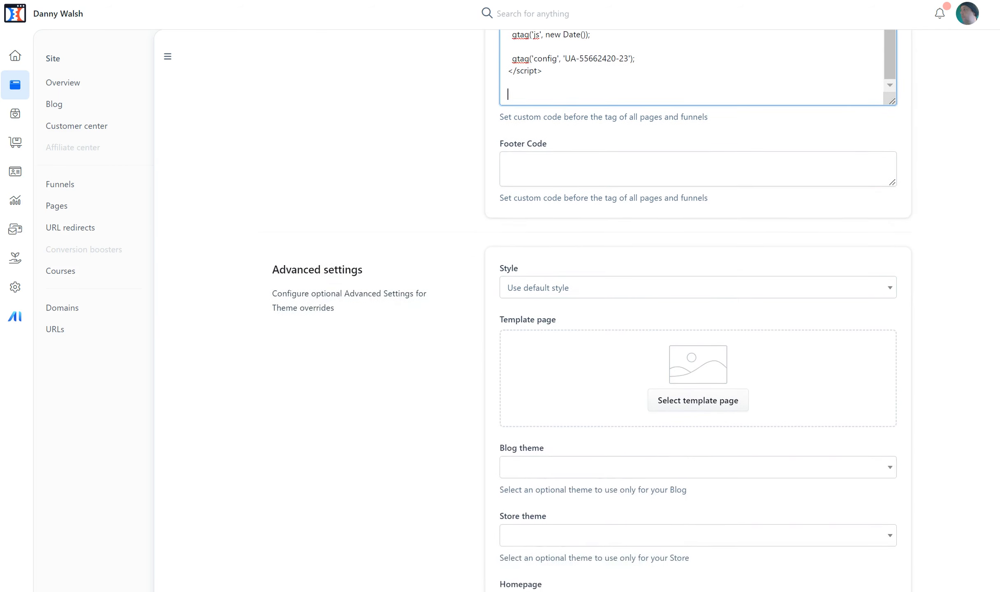
{"action": "scroll", "coordinate": [698, 313], "scroll_direction": "down", "scroll_amount": 3}
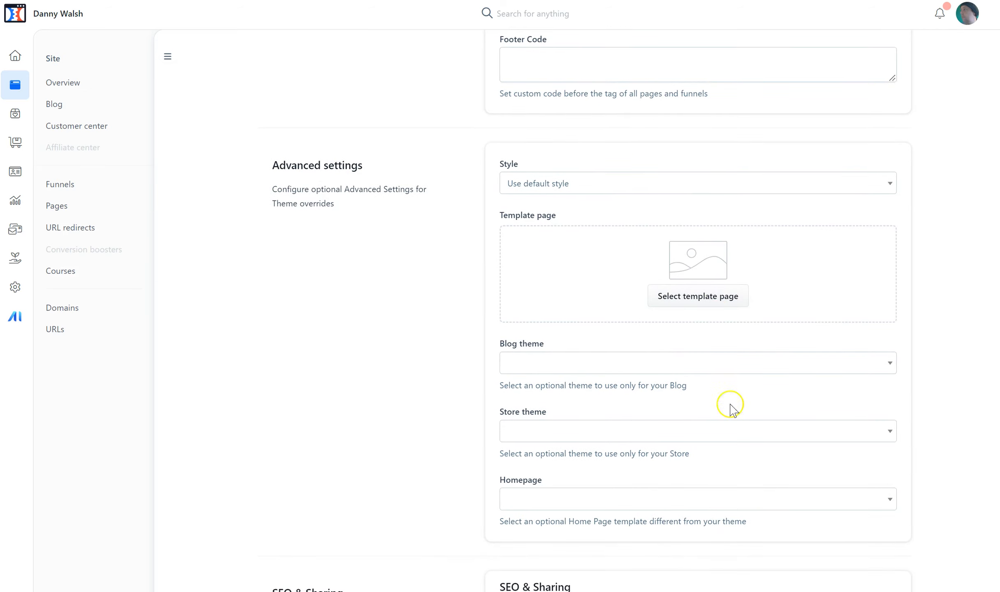
{"action": "scroll", "coordinate": [730, 409], "scroll_direction": "down", "scroll_amount": 7}
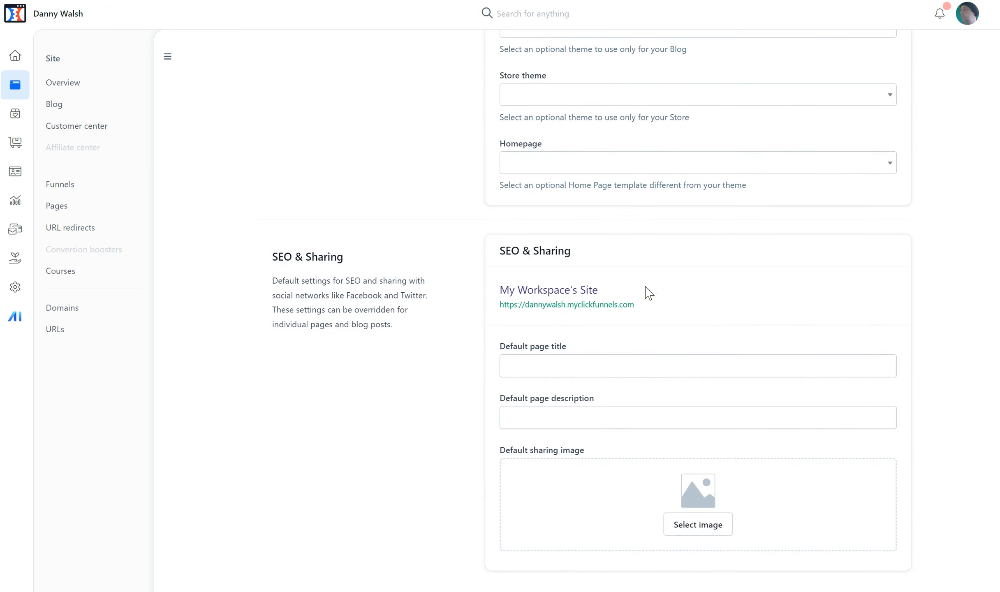
{"action": "left_click", "coordinate": [604, 371]}
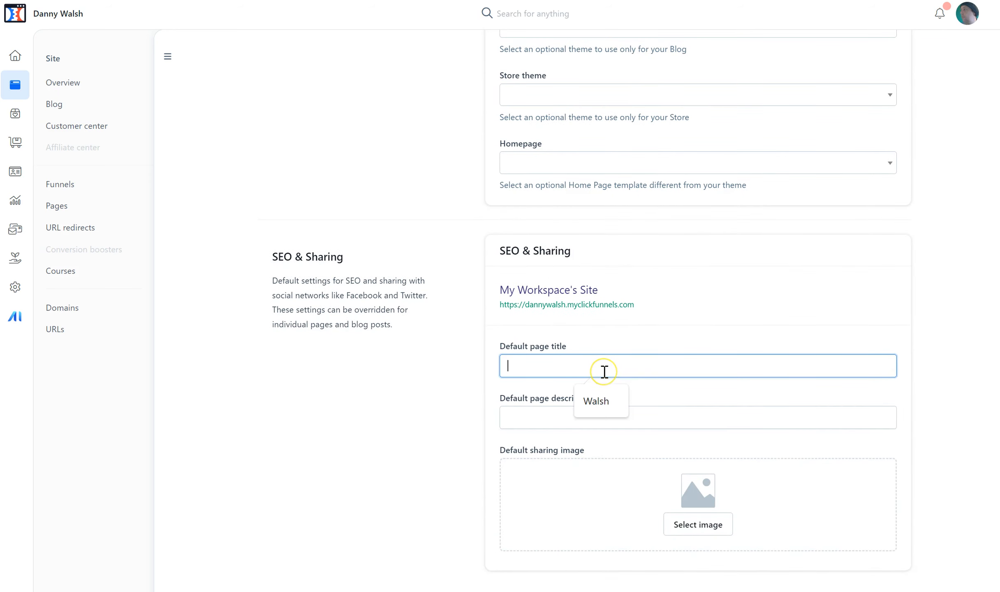
{"action": "type", "text": "Walsh Training & Marketing | Help With Click Funnels and More"}
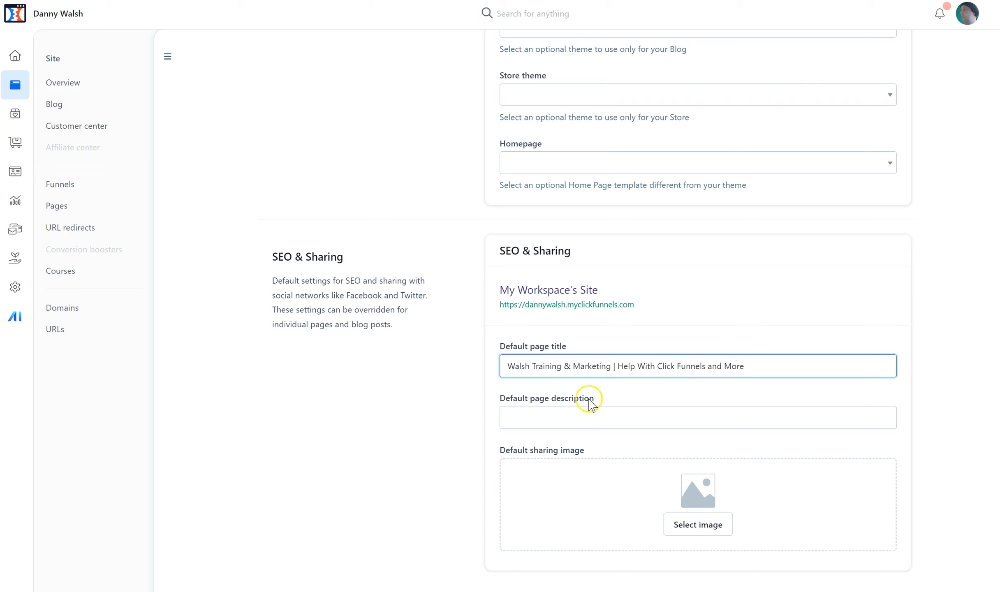
Step: Copy the default page title text into the default page description
{"action": "triple_click", "coordinate": [655, 375]}
{"action": "key", "text": "ctrl+c"}
{"action": "left_click", "coordinate": [650, 408]}
{"action": "key", "text": "ctrl+v"}
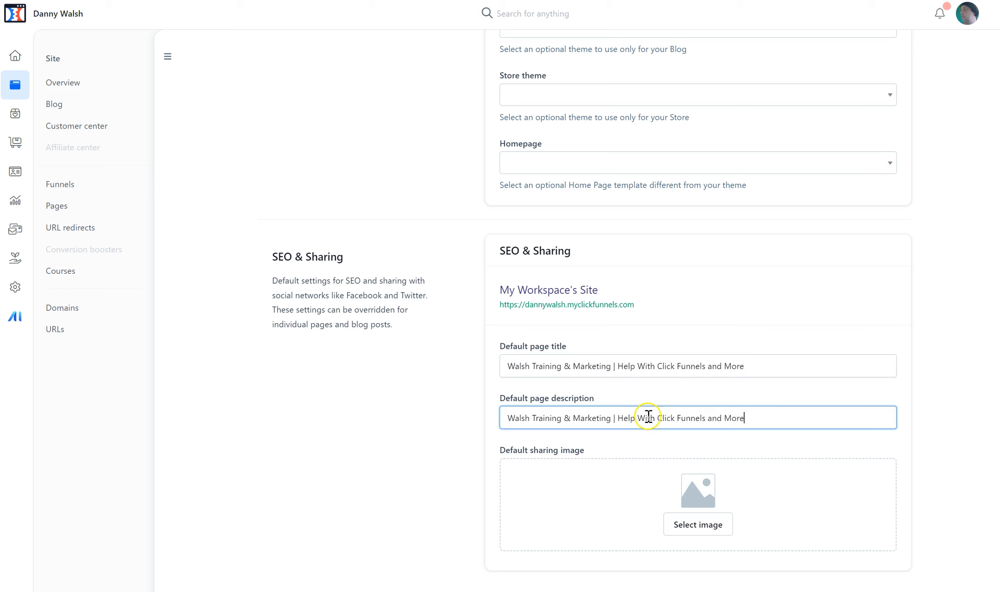
Step: Set the default sharing image to the black Walsh Training & Marketing logo and review the completed site settings
{"action": "left_click", "coordinate": [702, 528]}
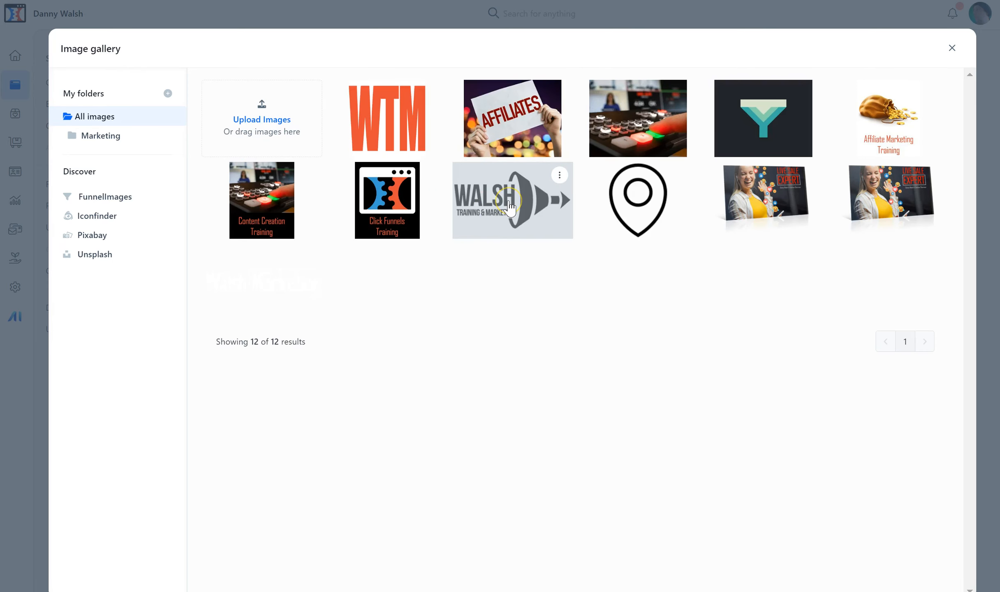
{"action": "left_click", "coordinate": [510, 208]}
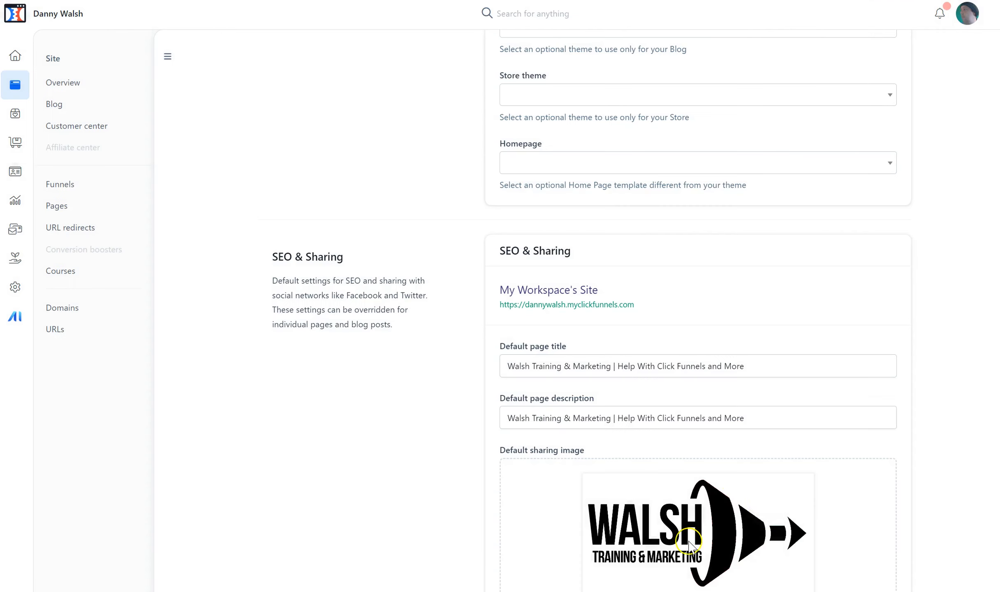
{"action": "scroll", "coordinate": [592, 311], "scroll_direction": "down", "scroll_amount": 2}
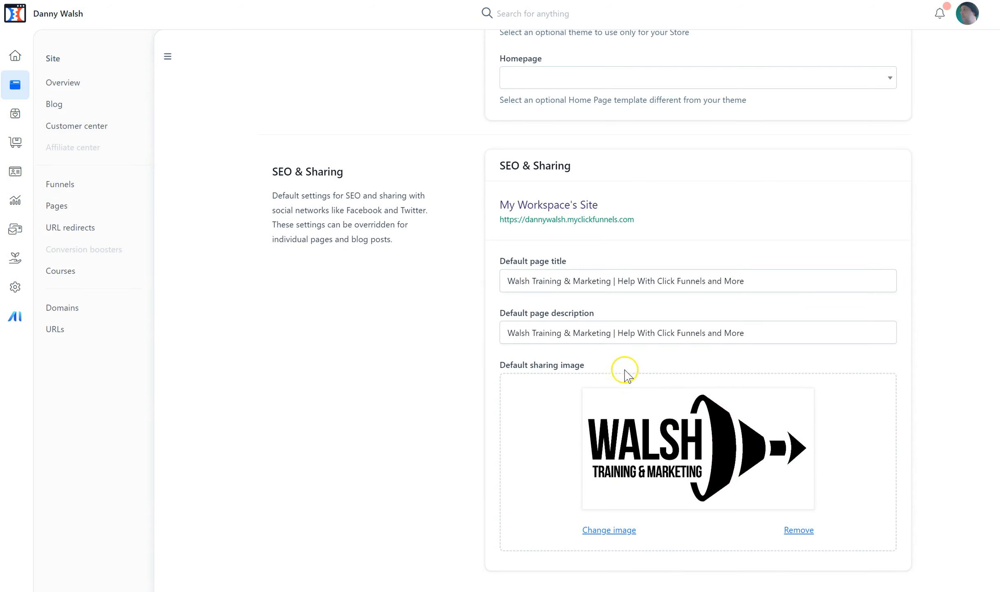
{"action": "scroll", "coordinate": [592, 311], "scroll_direction": "up", "scroll_amount": 10}
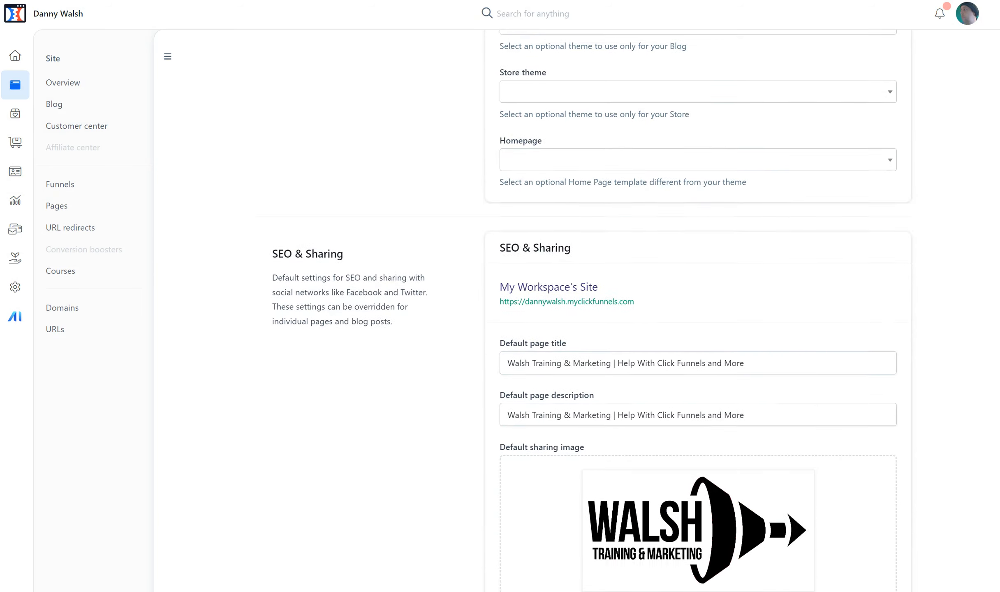
{"action": "scroll", "coordinate": [592, 311], "scroll_direction": "up", "scroll_amount": 5}
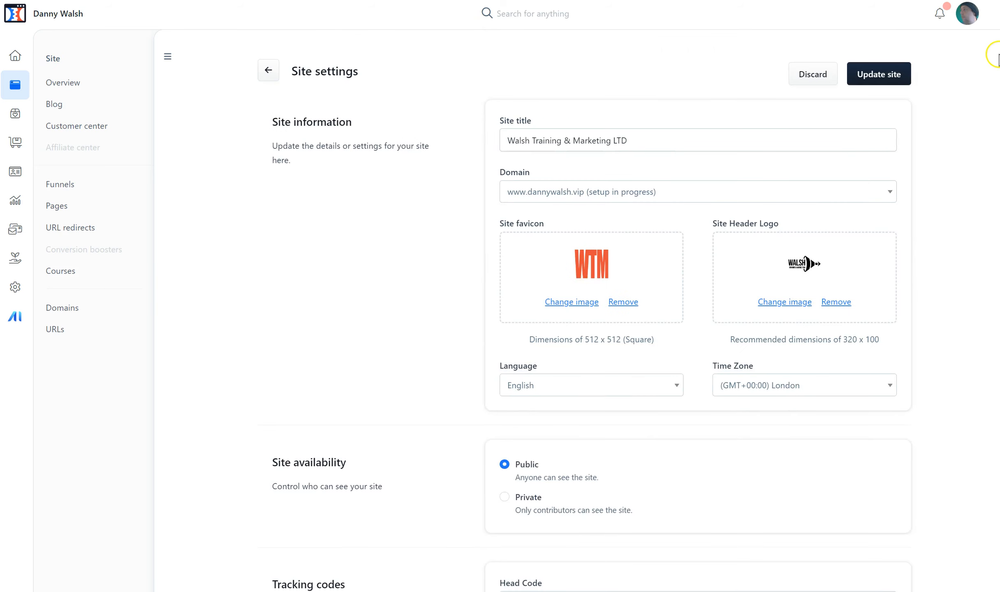
{"action": "scroll", "coordinate": [592, 311], "scroll_direction": "down", "scroll_amount": 3}
{"action": "scroll", "coordinate": [599, 430], "scroll_direction": "down", "scroll_amount": 15}
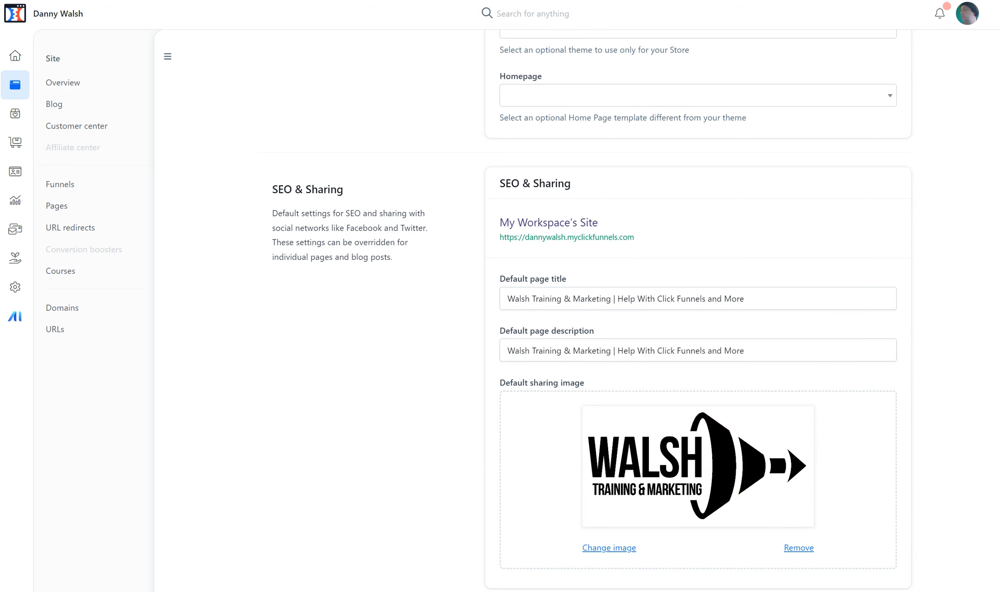
{"action": "scroll", "coordinate": [698, 465], "scroll_direction": "down", "scroll_amount": 1}
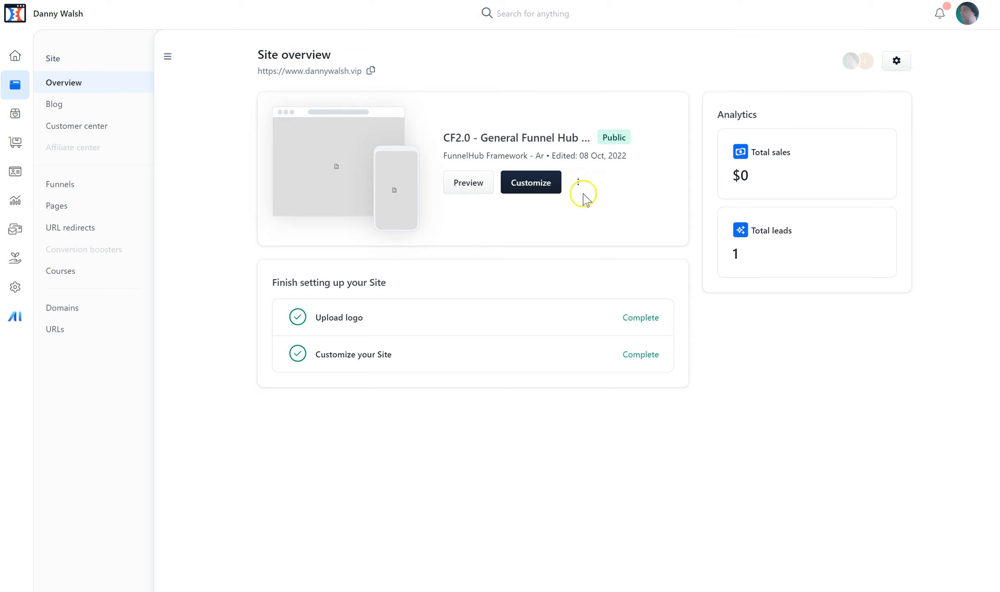
Step: Check the site at its custom domain and return to the site overview
{"action": "left_click", "coordinate": [338, 75]}
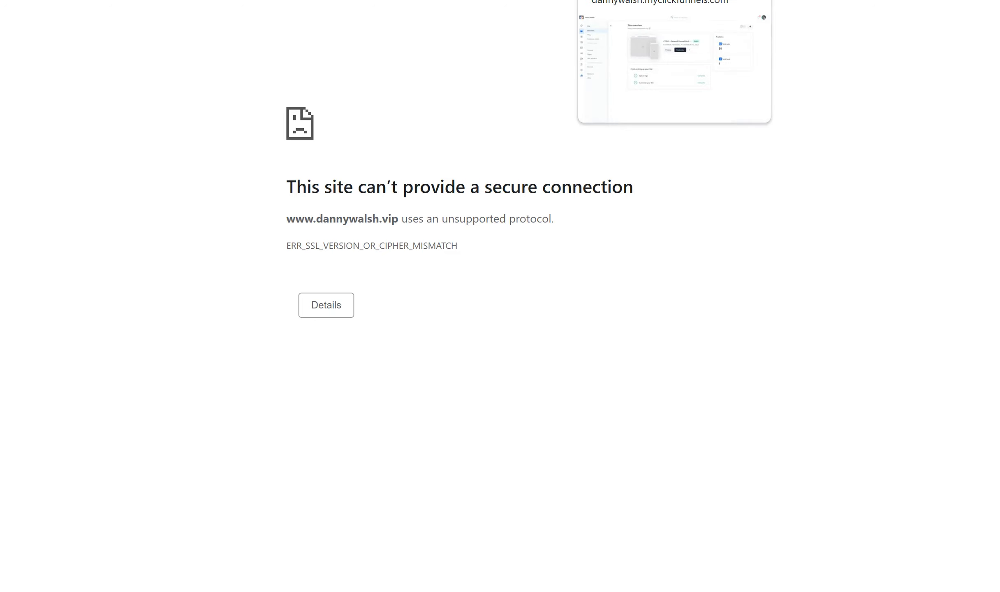
{"action": "left_click", "coordinate": [617, 0]}
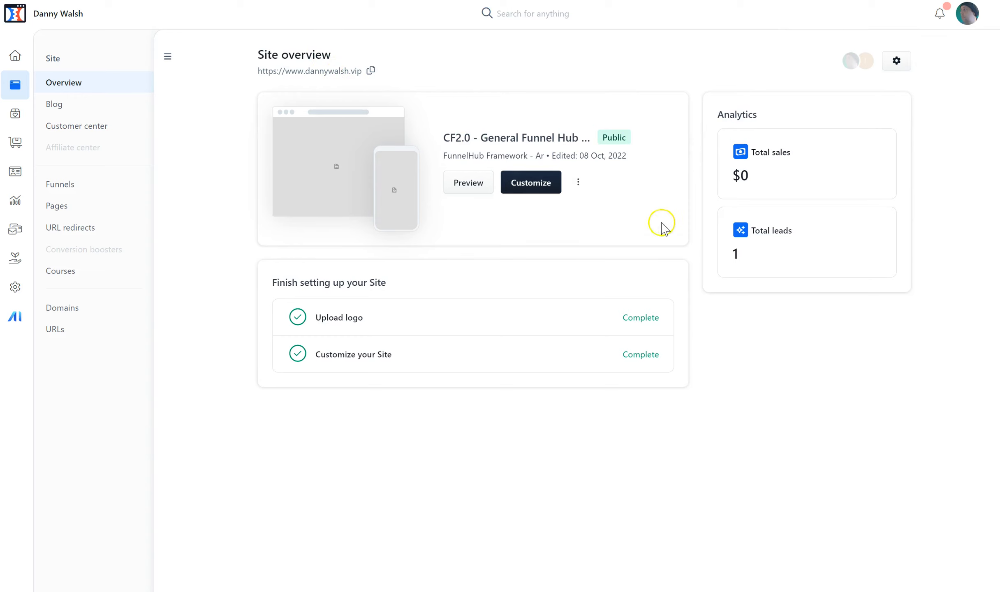
Step: Open the site theme for customizing and look through the example home page from header to footer
{"action": "left_click", "coordinate": [532, 184]}
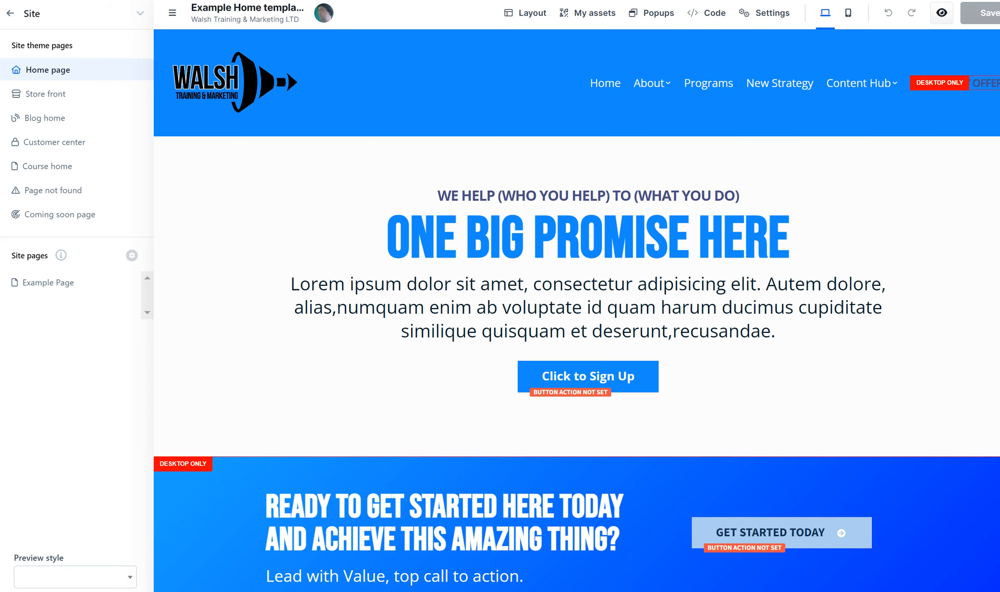
{"action": "scroll", "coordinate": [577, 311], "scroll_direction": "down", "scroll_amount": 20}
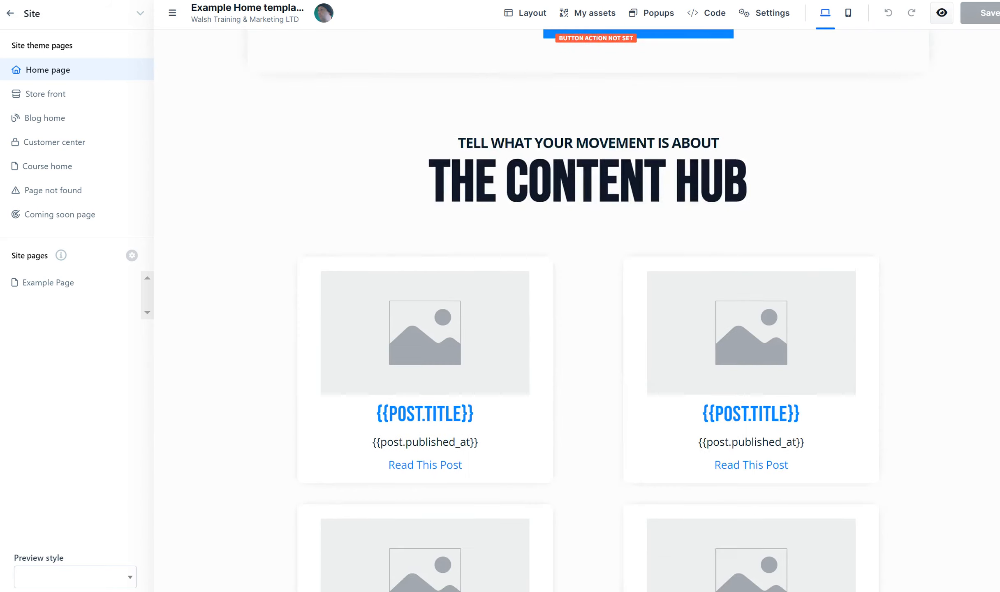
{"action": "scroll", "coordinate": [589, 444], "scroll_direction": "down", "scroll_amount": 5}
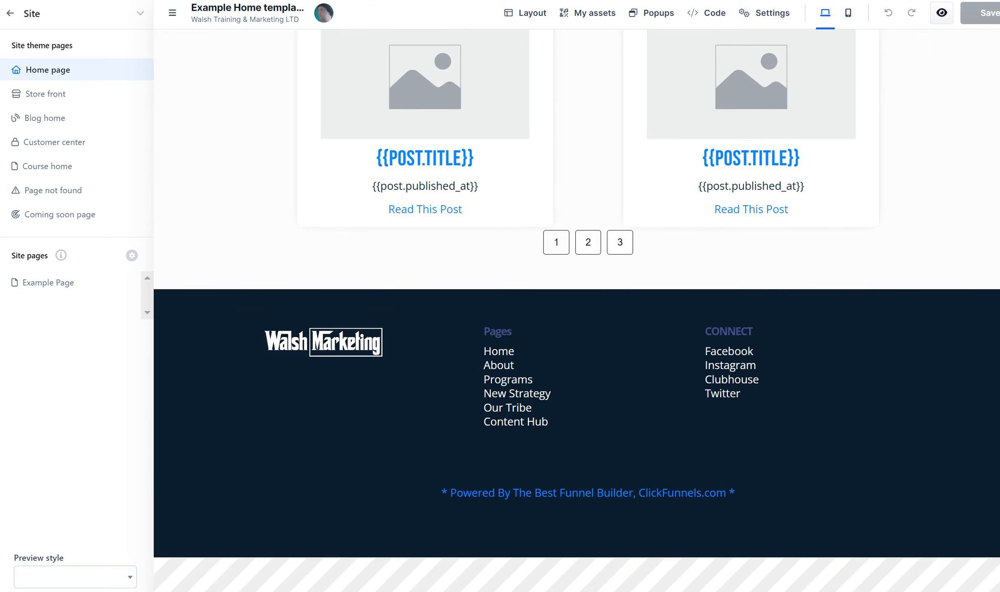
{"action": "scroll", "coordinate": [996, 96], "scroll_direction": "up", "scroll_amount": 20}
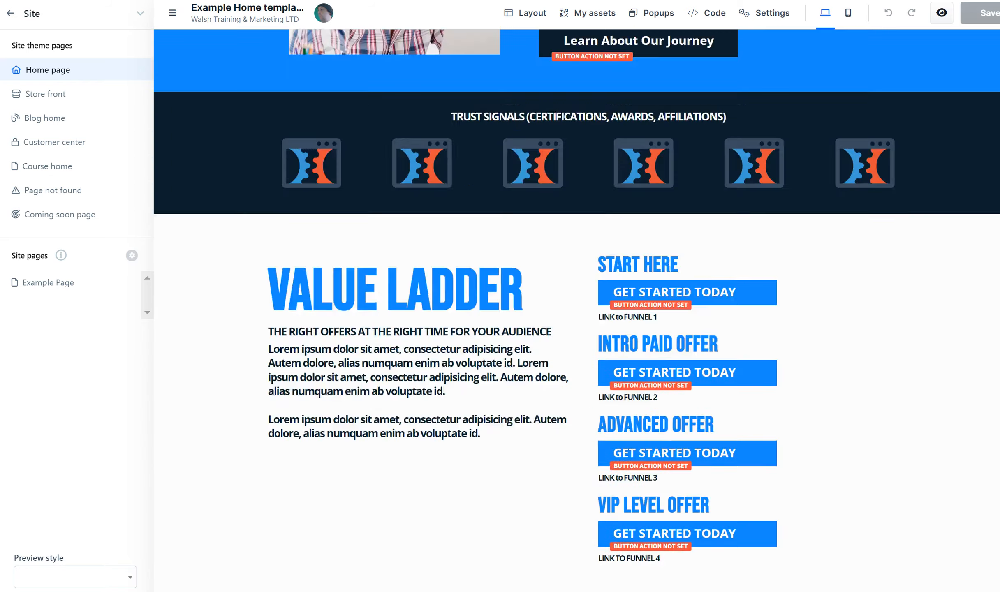
{"action": "scroll", "coordinate": [994, 96], "scroll_direction": "up", "scroll_amount": 8}
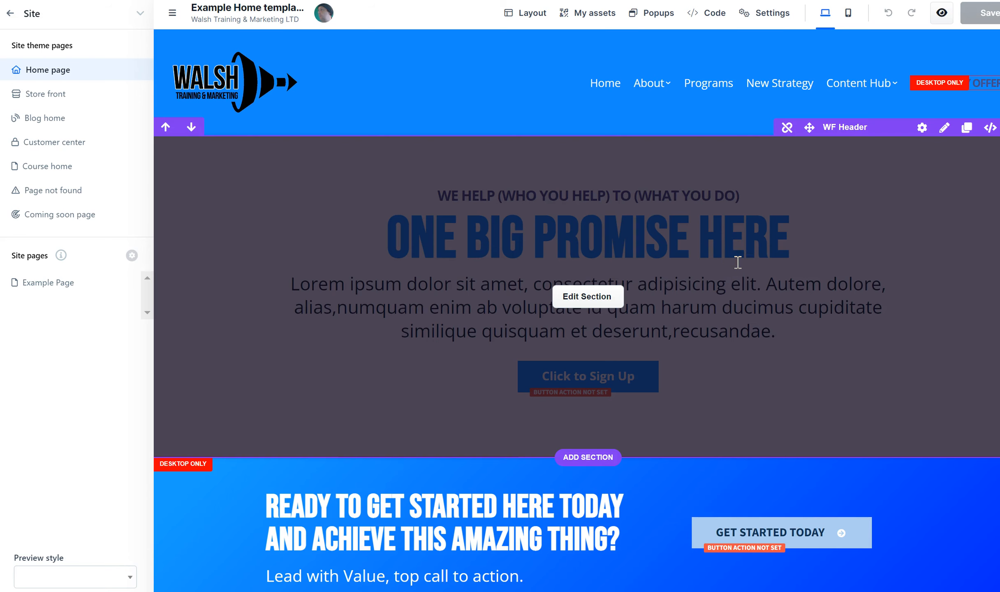
Step: Delete the WF Header section, the "Ready to get started here today" section and the WF Navi section from the home page
{"action": "left_click", "coordinate": [999, 127]}
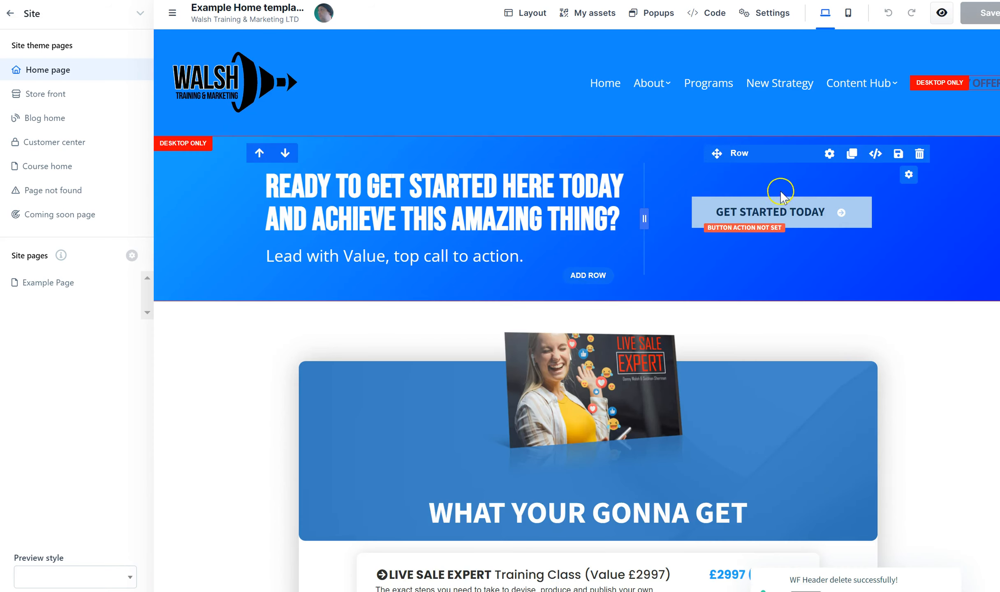
{"action": "left_click", "coordinate": [999, 127]}
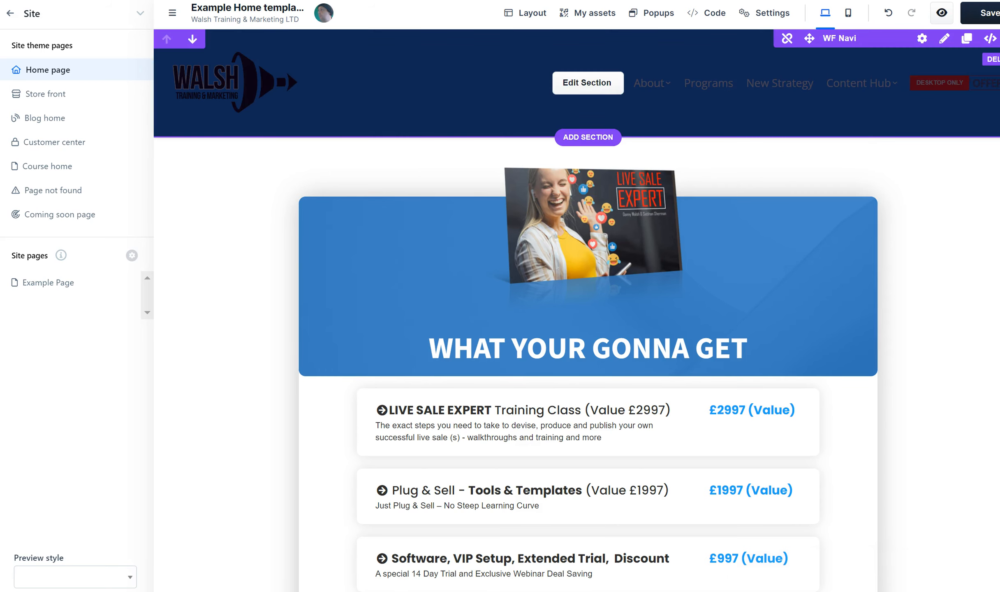
{"action": "left_click", "coordinate": [996, 59]}
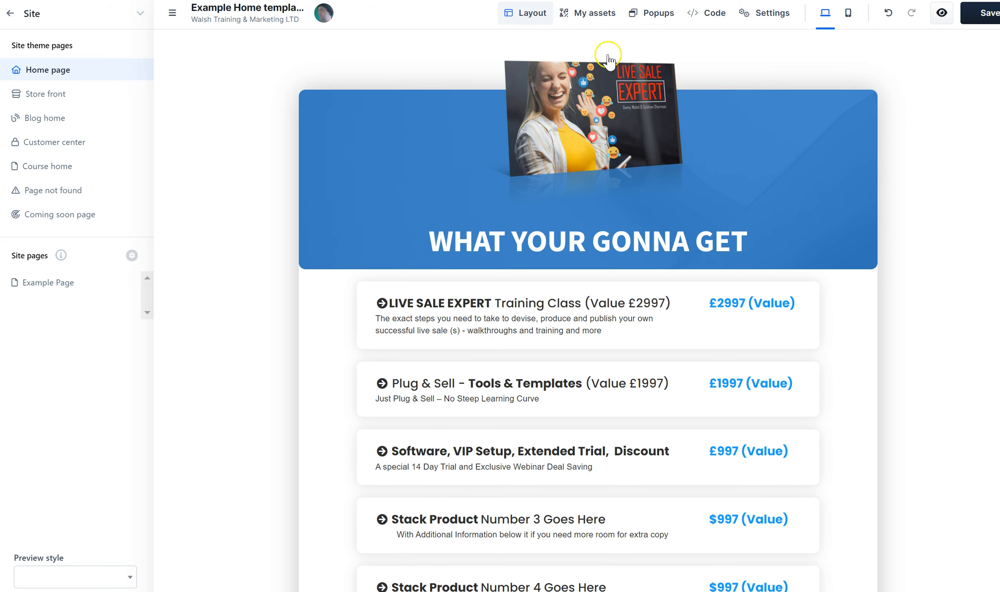
Step: Select the "What Your Gonna Get" offer stack section in the page layout and delete it
{"action": "left_click", "coordinate": [589, 16]}
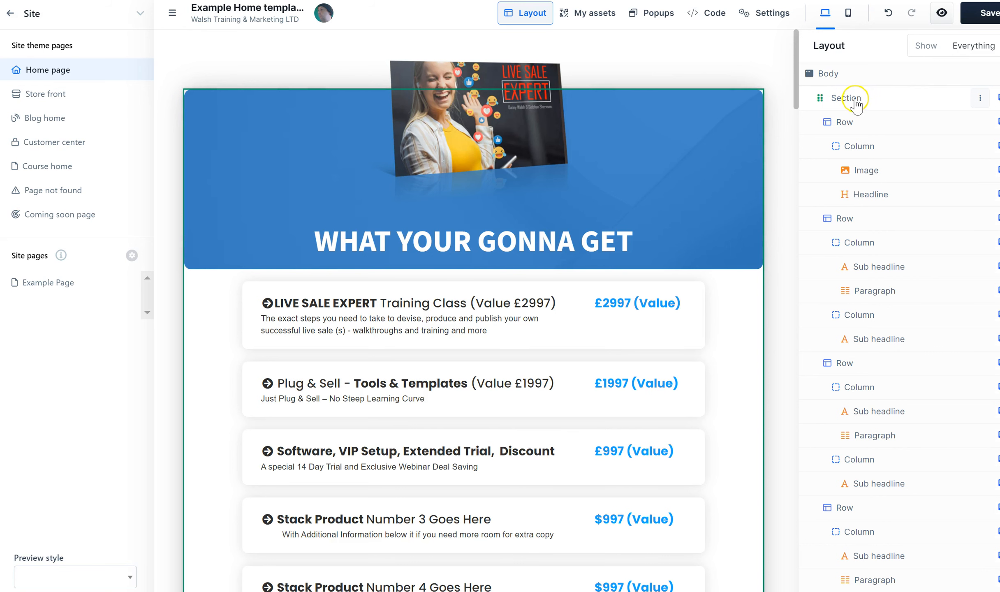
{"action": "left_click", "coordinate": [994, 100]}
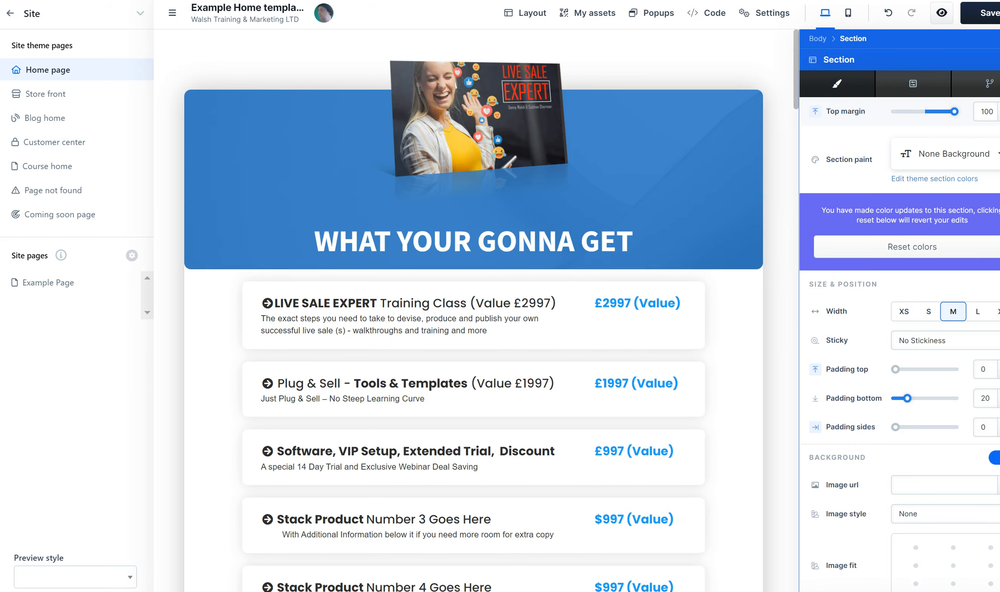
{"action": "key", "text": "Delete"}
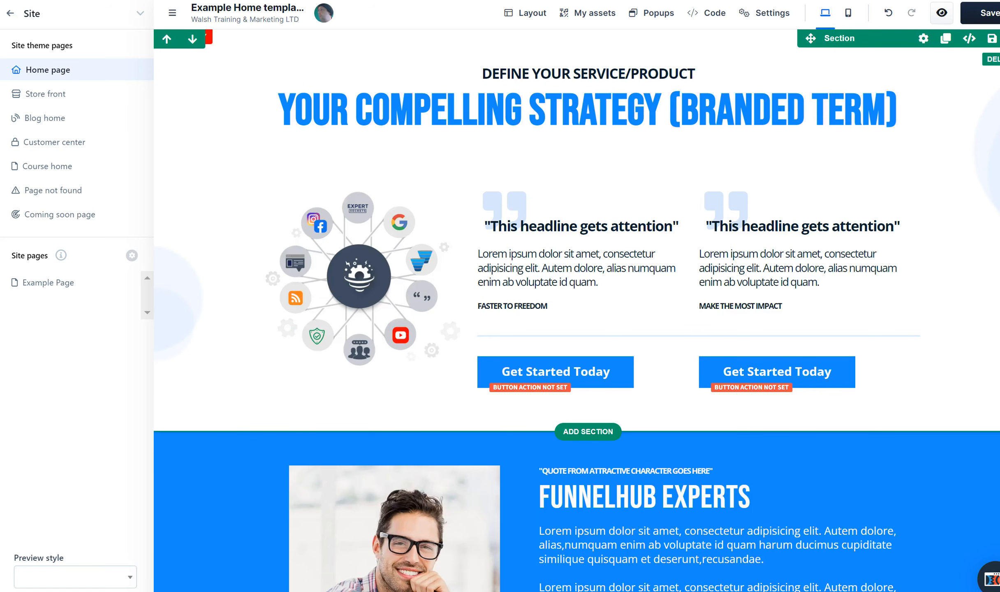
Step: Delete the remaining home page sections from "Your Compelling Strategy" through "The Content Hub", keeping only the footer
{"action": "key", "text": "Delete"}
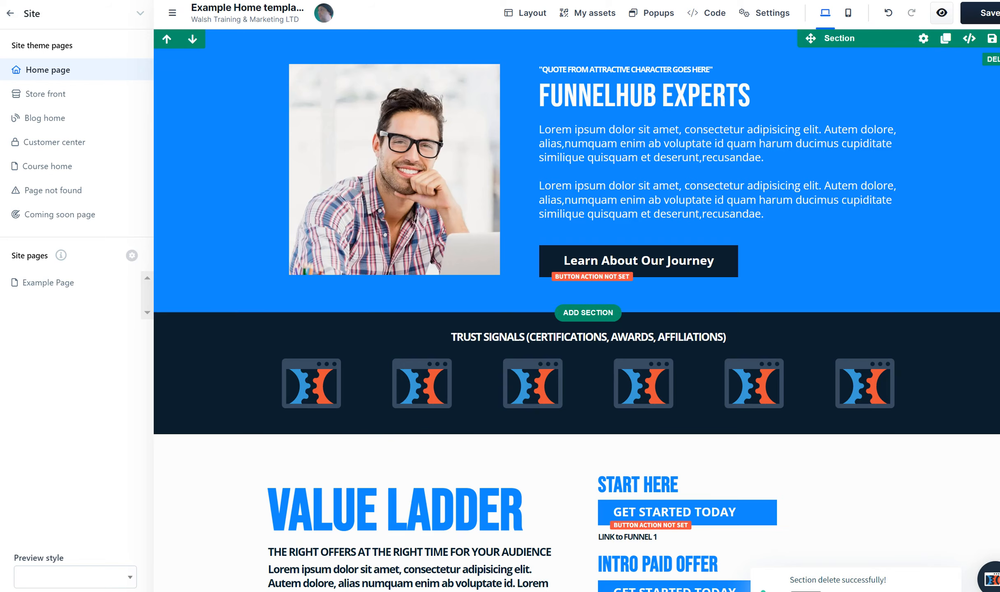
{"action": "key", "text": "Delete"}
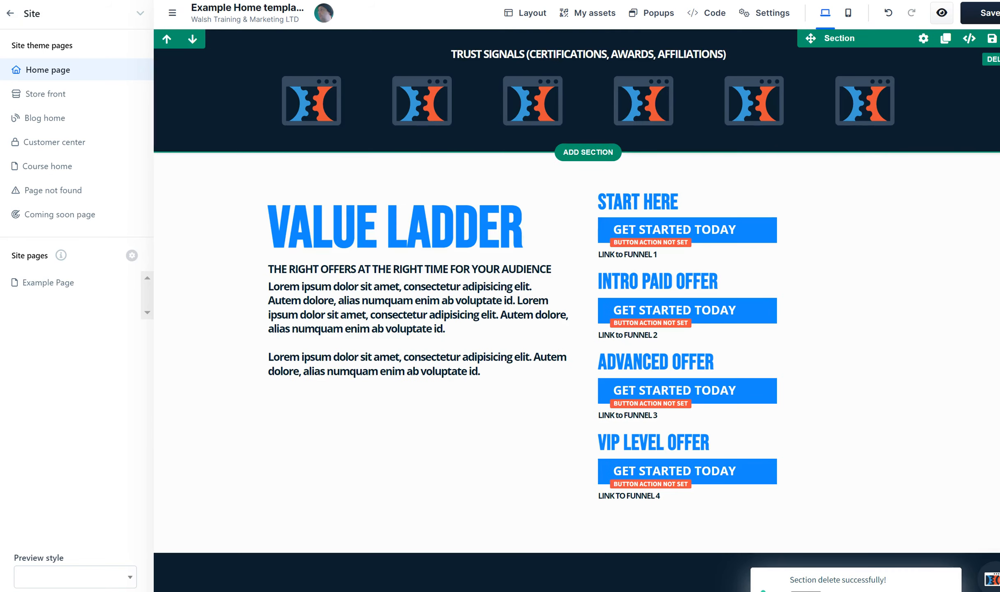
{"action": "key", "text": "Delete"}
{"action": "key", "text": "Delete"}
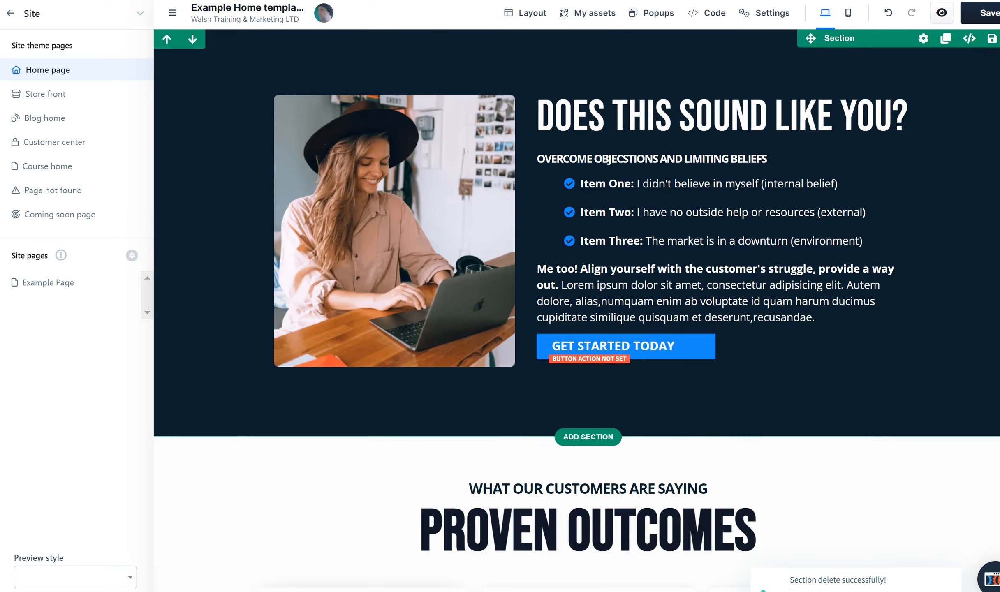
{"action": "key", "text": "Delete"}
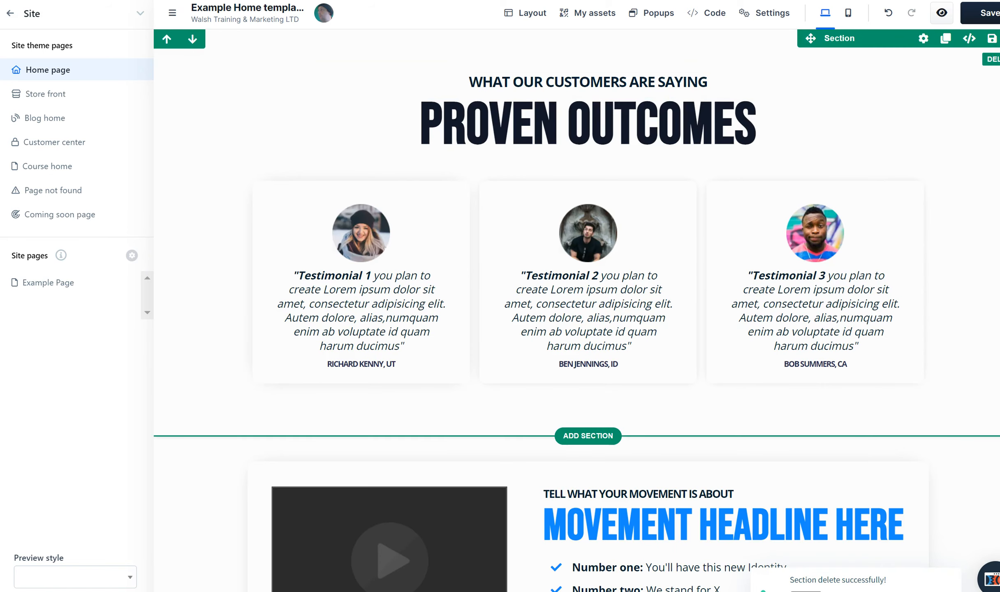
{"action": "key", "text": "Delete"}
{"action": "key", "text": "Delete"}
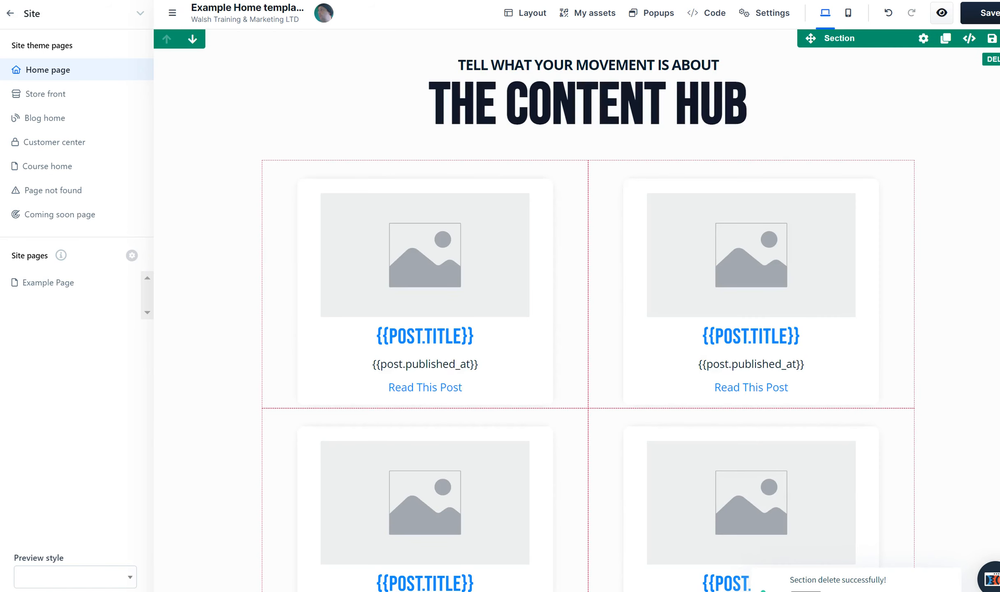
{"action": "key", "text": "Delete"}
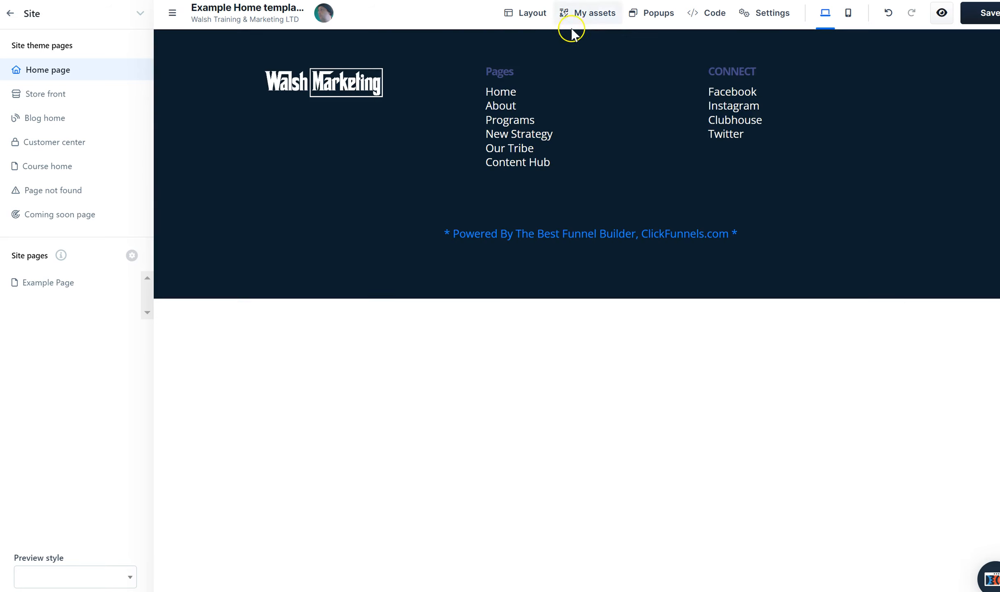
{"action": "left_click", "coordinate": [542, 18]}
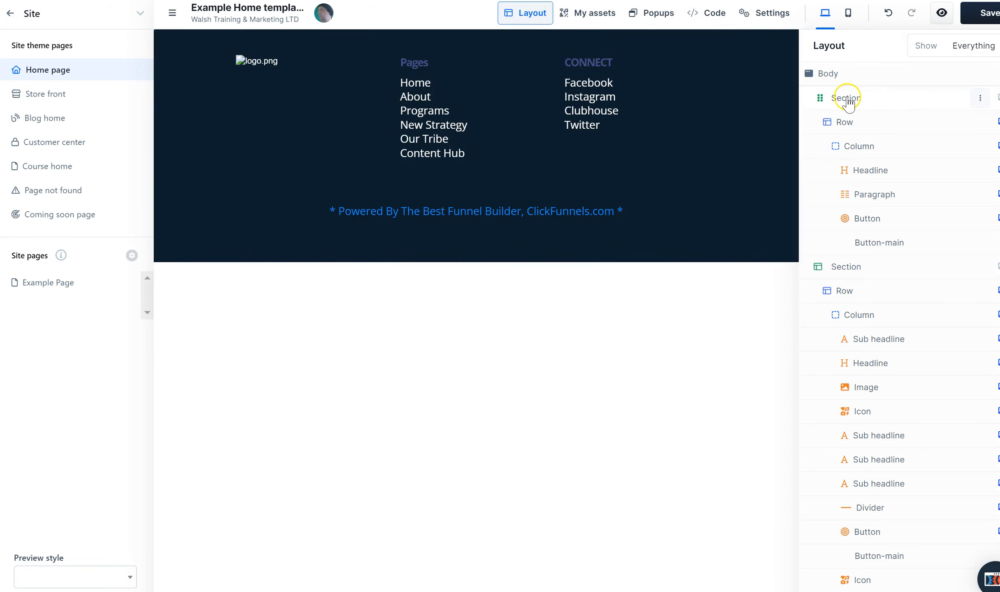
{"action": "left_click", "coordinate": [564, 392]}
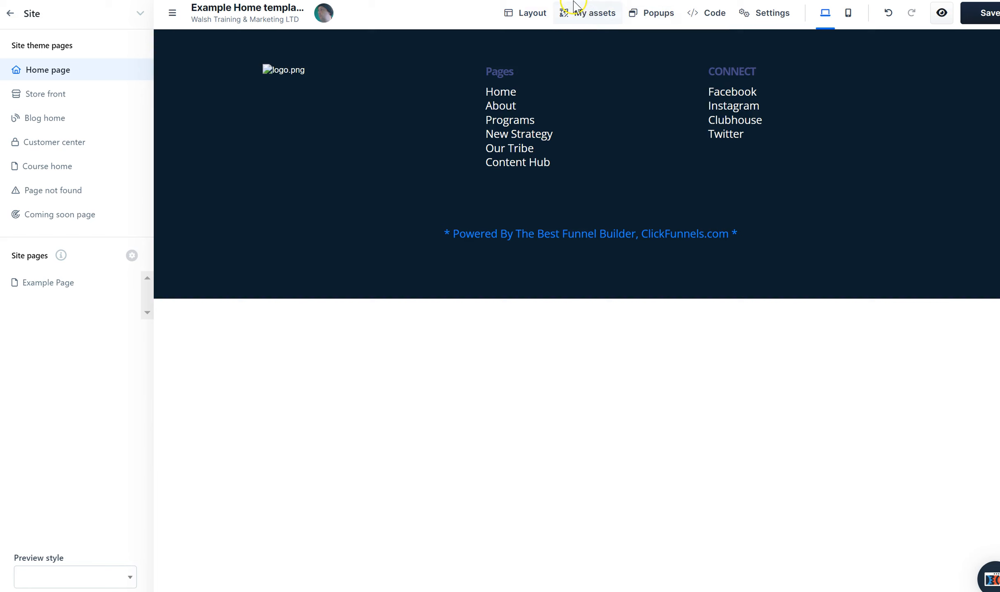
Step: Look through the ready-made section categories in the assets library, from Universal Sections to CTA Scroll Stoppers
{"action": "left_click", "coordinate": [588, 17]}
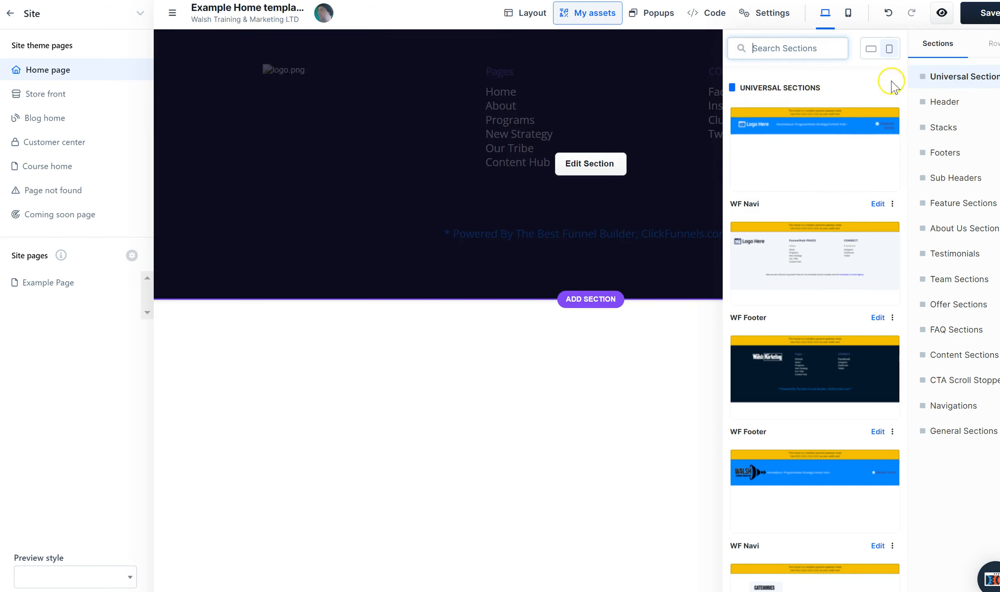
{"action": "left_click", "coordinate": [943, 114]}
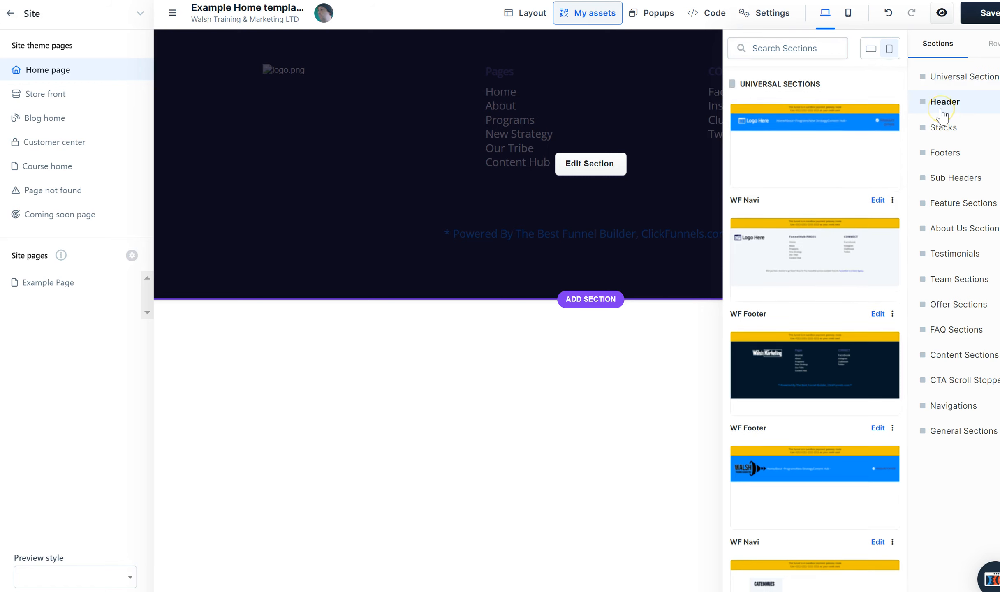
{"action": "left_click", "coordinate": [944, 132]}
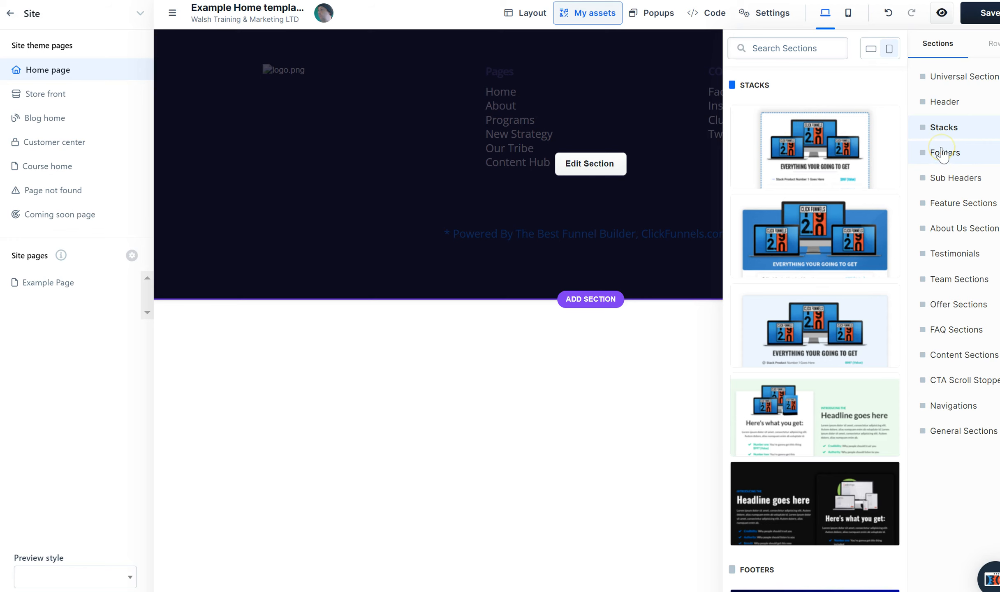
{"action": "left_click", "coordinate": [944, 153]}
{"action": "left_click", "coordinate": [949, 179]}
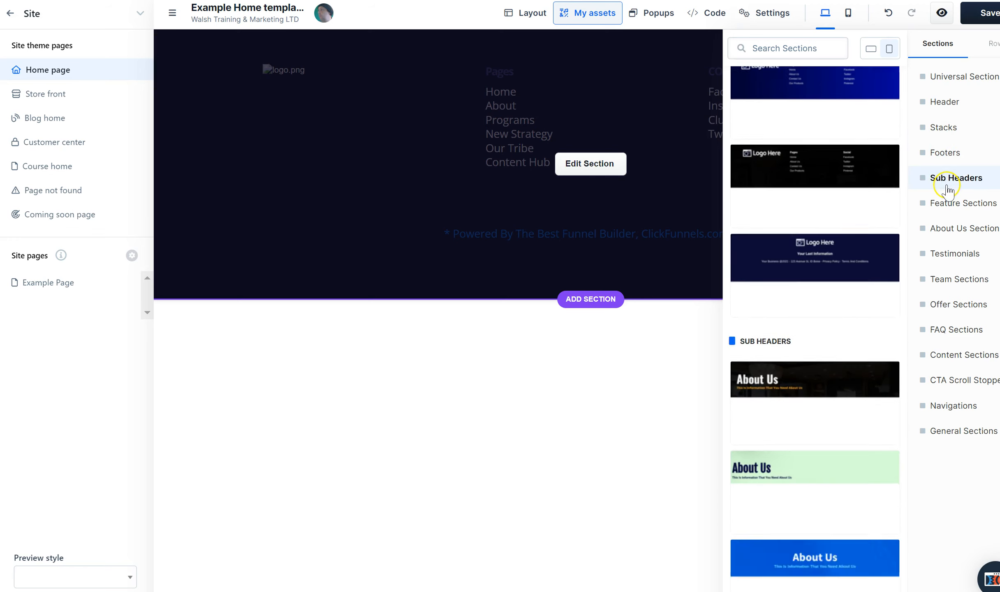
{"action": "left_click", "coordinate": [952, 204]}
{"action": "left_click", "coordinate": [947, 229]}
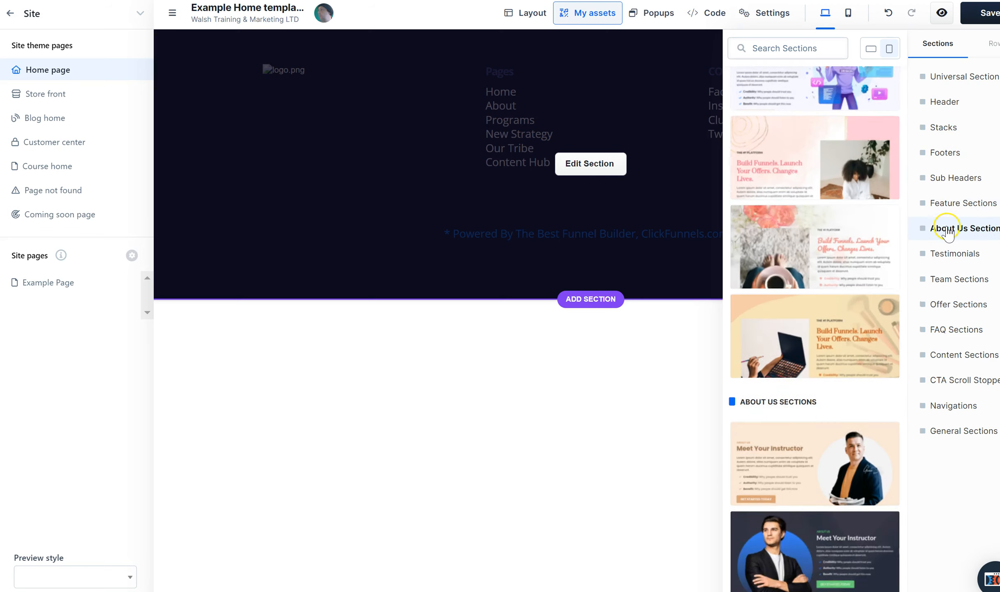
{"action": "left_click", "coordinate": [948, 254]}
{"action": "left_click", "coordinate": [949, 281]}
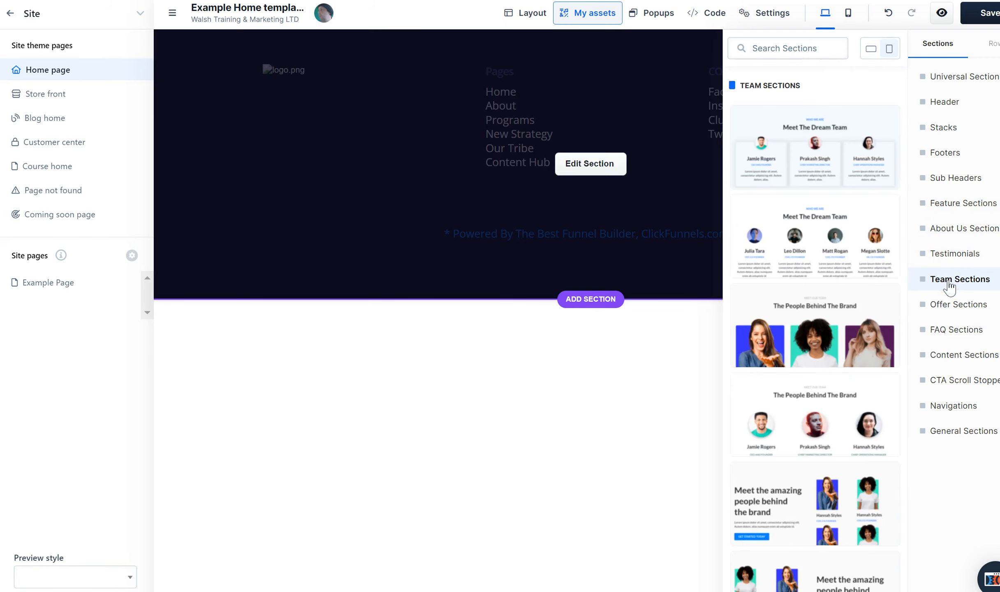
{"action": "left_click", "coordinate": [949, 304]}
{"action": "left_click", "coordinate": [950, 333]}
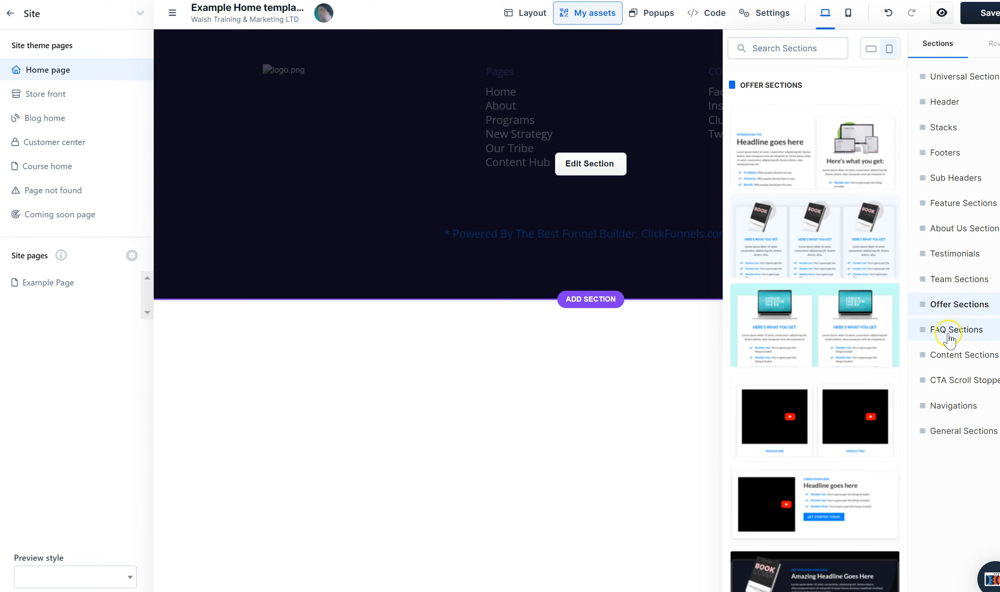
{"action": "left_click", "coordinate": [949, 357]}
{"action": "left_click", "coordinate": [952, 382]}
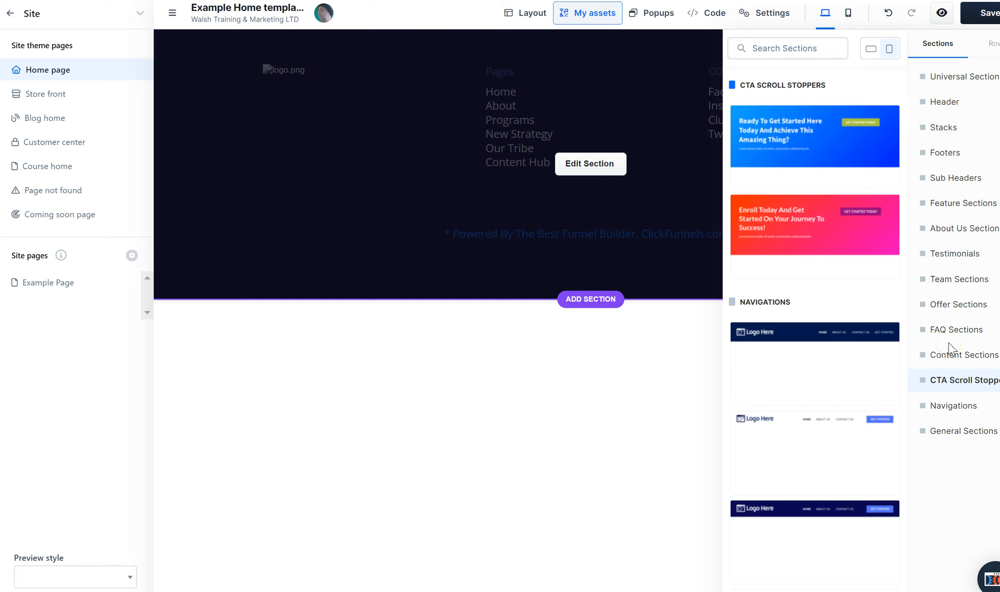
Step: Add the ready-made Header 2 section to the home page above the footer and close the section library
{"action": "left_click", "coordinate": [944, 78]}
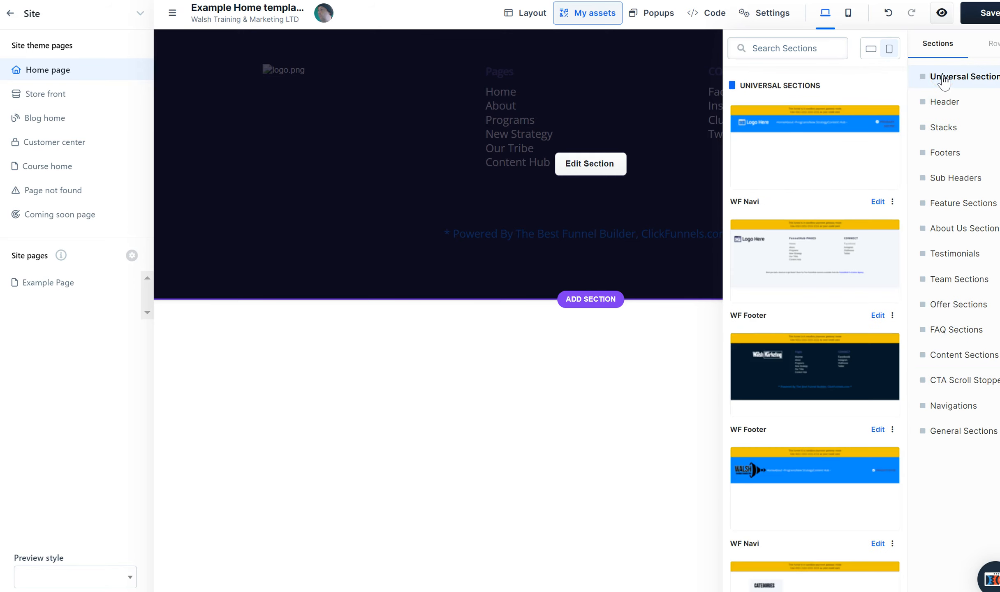
{"action": "left_click", "coordinate": [946, 102]}
{"action": "left_click", "coordinate": [948, 203]}
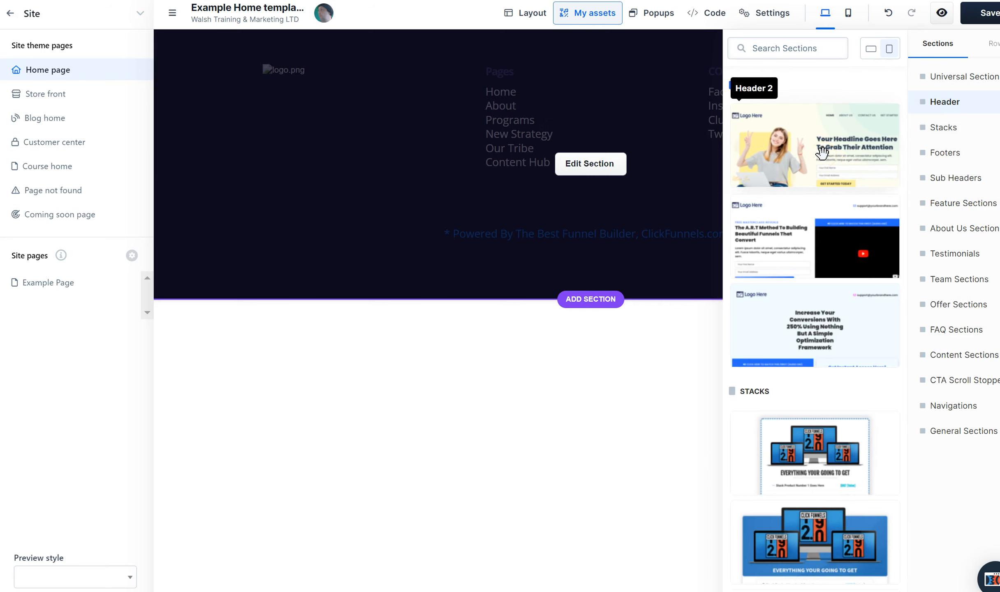
{"action": "left_click_drag", "start_coordinate": [822, 153], "coordinate": [639, 132]}
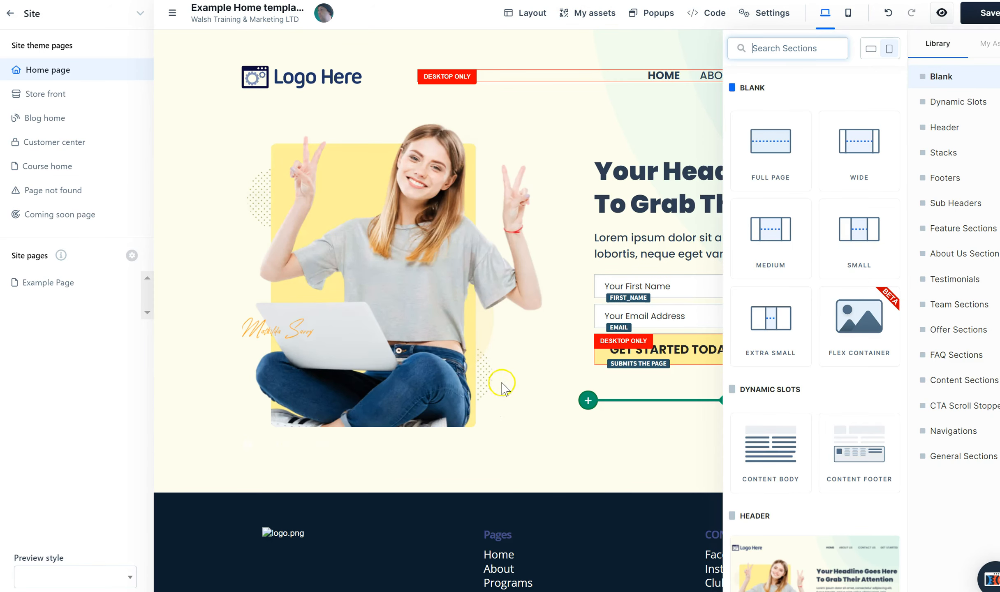
{"action": "left_click", "coordinate": [535, 449]}
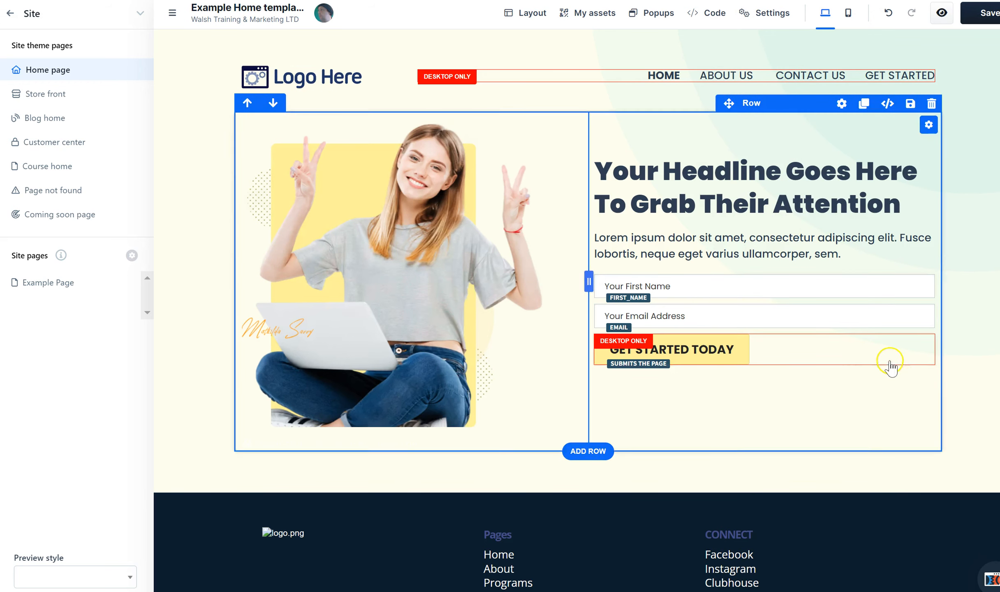
{"action": "scroll", "coordinate": [576, 311], "scroll_direction": "down", "scroll_amount": 2}
{"action": "scroll", "coordinate": [576, 311], "scroll_direction": "up", "scroll_amount": 2}
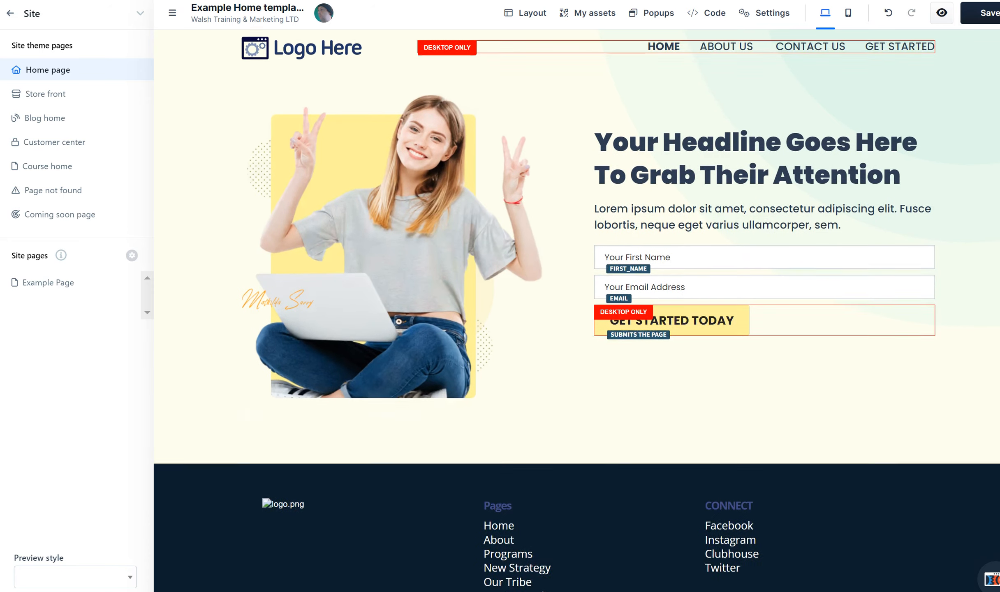
{"action": "scroll", "coordinate": [577, 311], "scroll_direction": "up", "scroll_amount": 1}
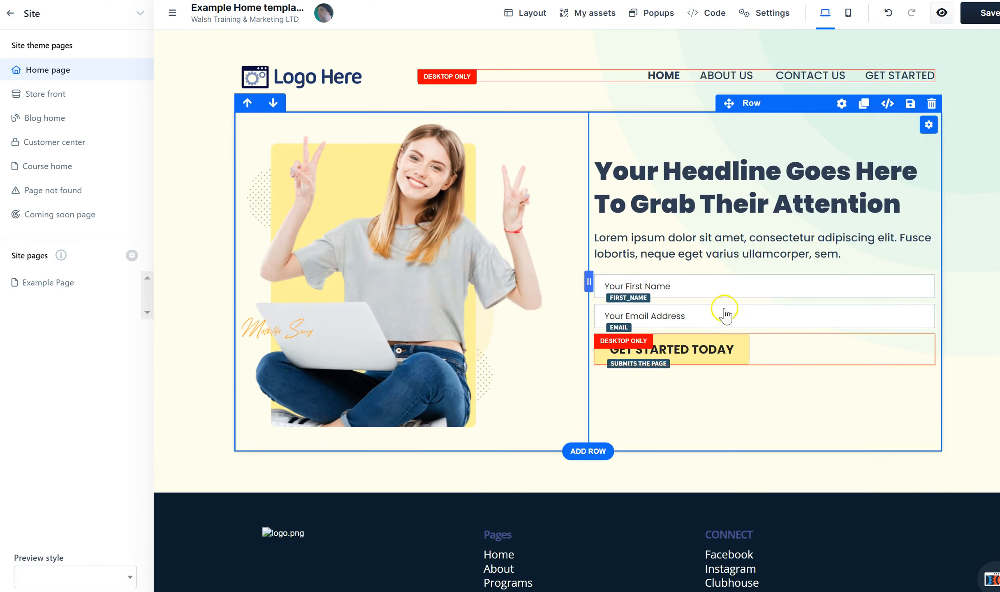
{"action": "left_click", "coordinate": [739, 298]}
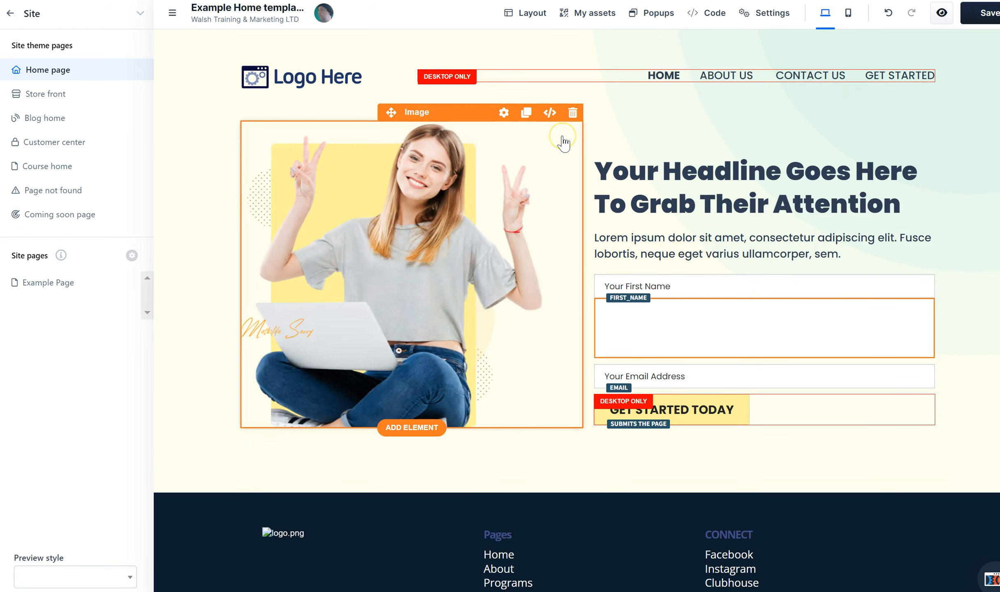
{"action": "left_click", "coordinate": [607, 188]}
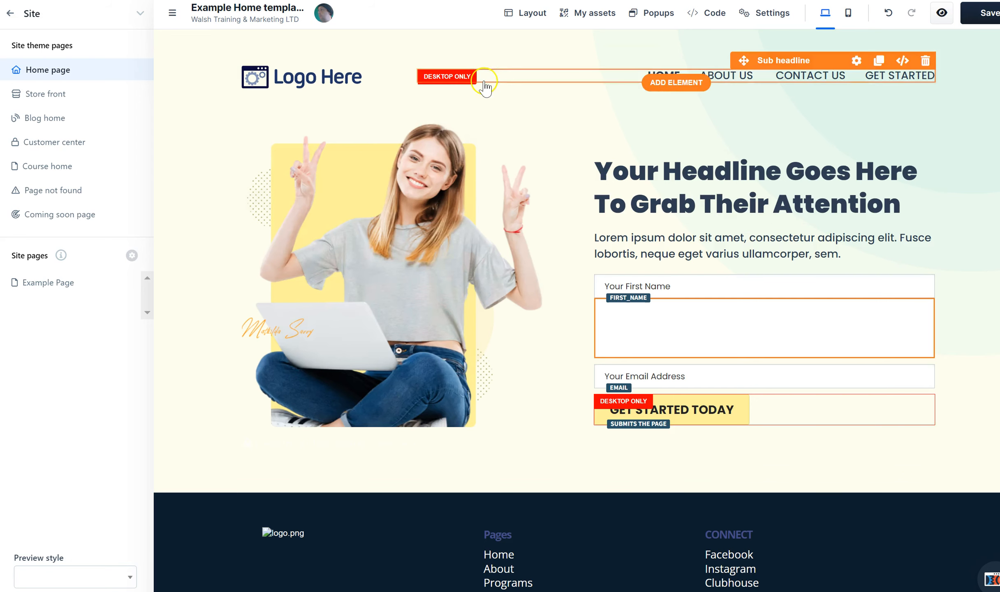
Step: Delete the navigation menu and the logo row from the top of the new header section
{"action": "left_click", "coordinate": [828, 77]}
{"action": "left_click", "coordinate": [926, 61]}
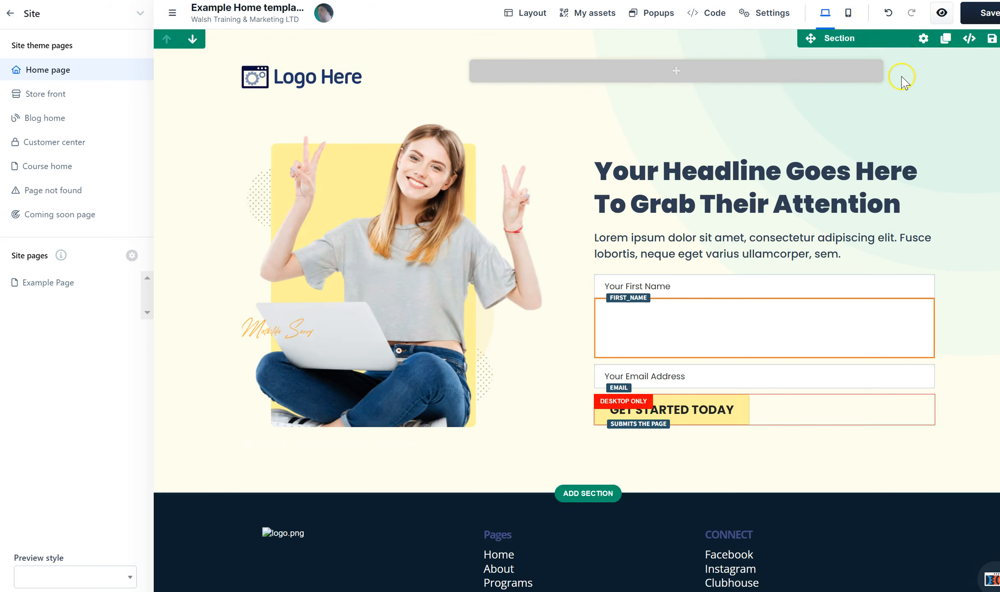
{"action": "left_click", "coordinate": [932, 58]}
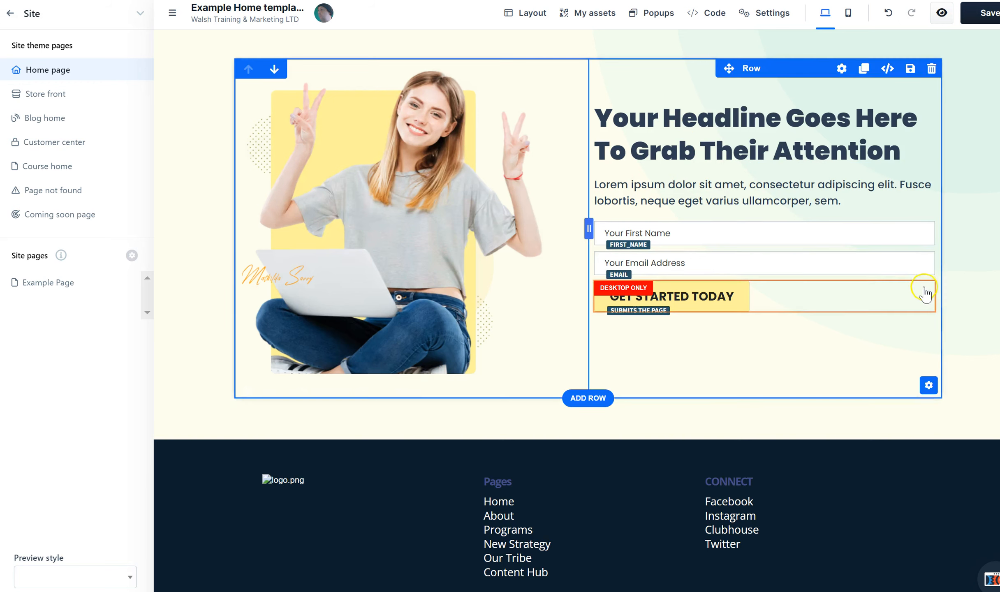
Step: Delete the "Get Started Today" button and the email and first name fields from the header section
{"action": "left_click", "coordinate": [929, 273]}
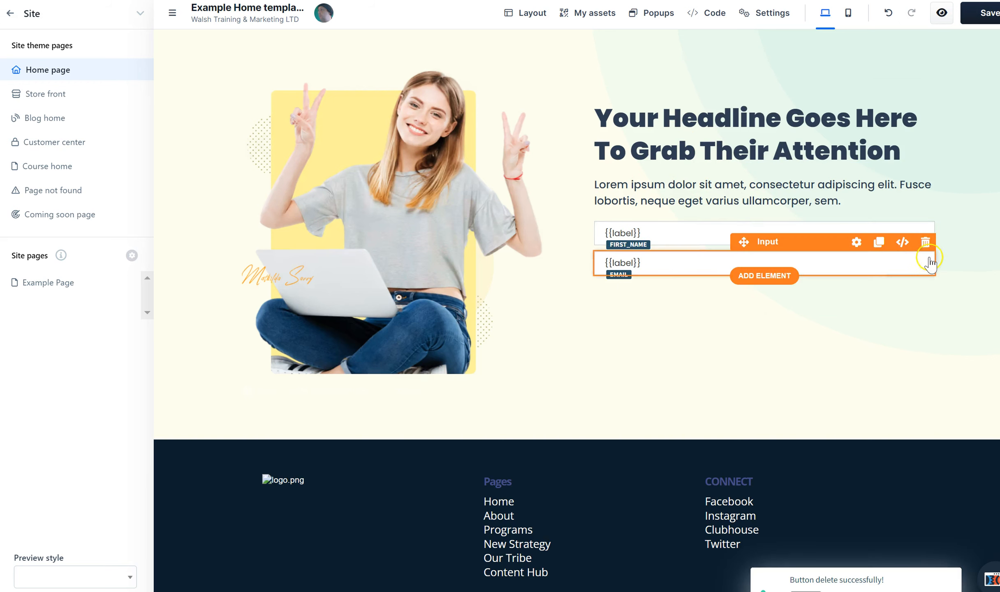
{"action": "left_click", "coordinate": [926, 242]}
{"action": "left_click", "coordinate": [925, 212]}
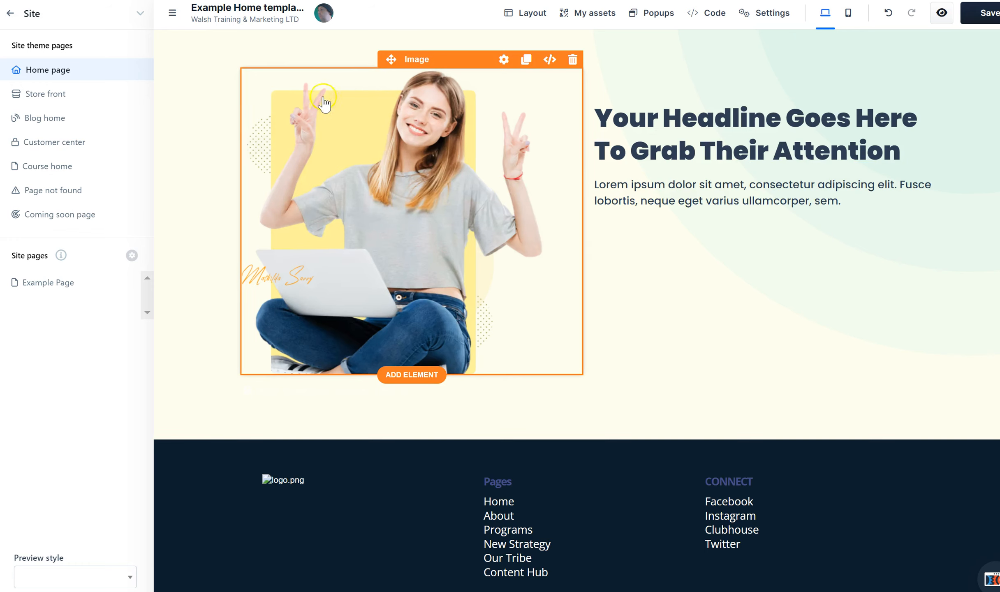
Step: Switch to Photoshop and create a new 1200 x 1200 pixel document at 300 pixels/inch
{"action": "left_click", "coordinate": [335, 345]}
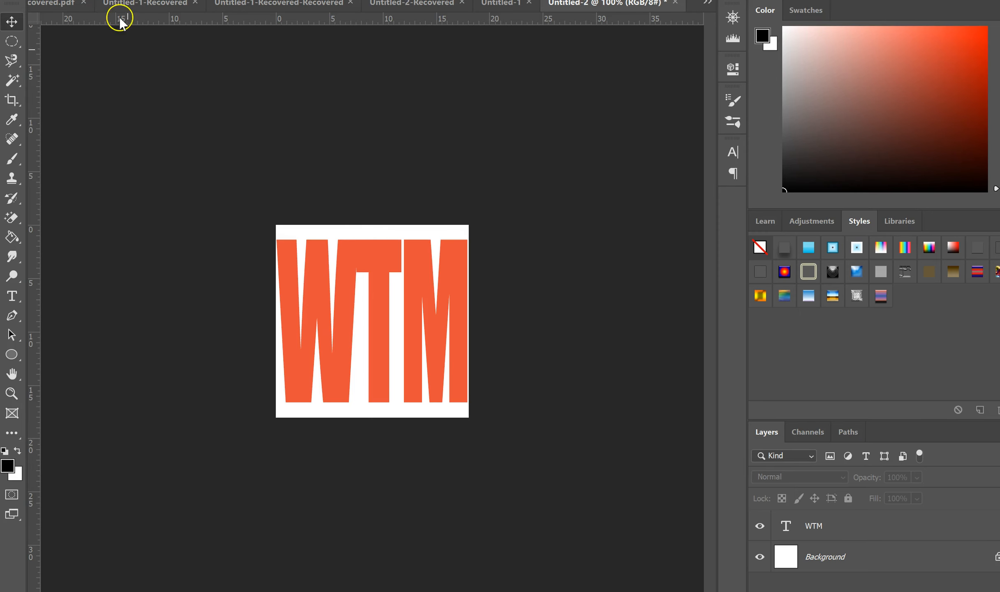
{"action": "left_click", "coordinate": [38, 0]}
{"action": "left_click", "coordinate": [38, 0]}
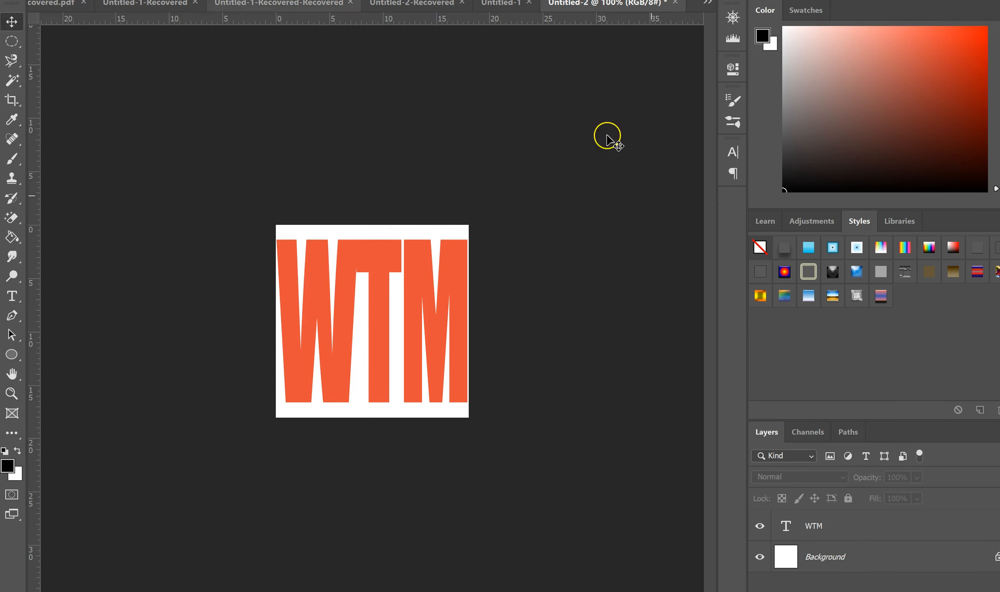
{"action": "key", "text": "ctrl+n"}
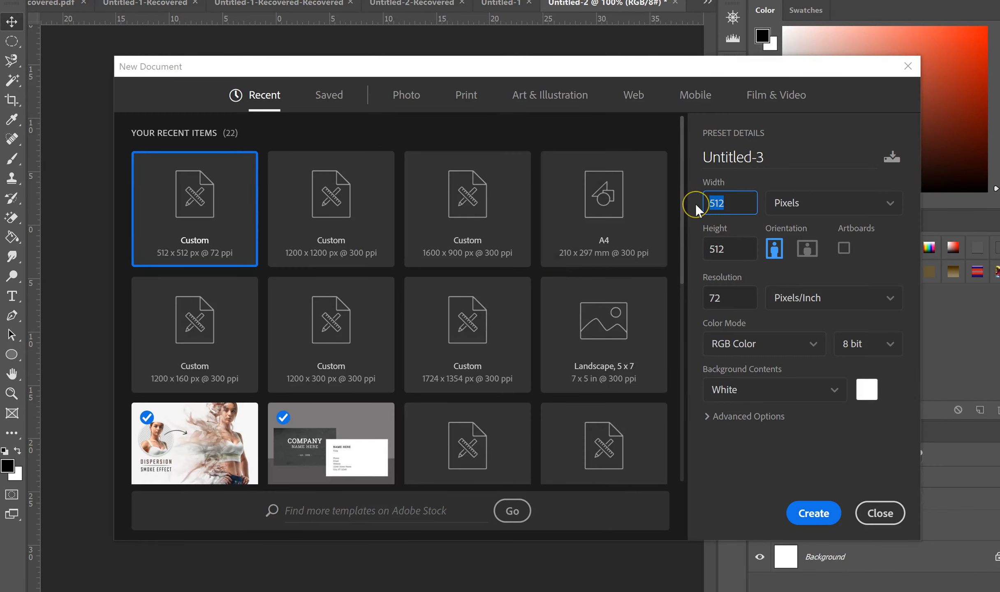
{"action": "type", "text": "1200"}
{"action": "left_click_drag", "start_coordinate": [733, 249], "coordinate": [685, 250]}
{"action": "type", "text": "12"}
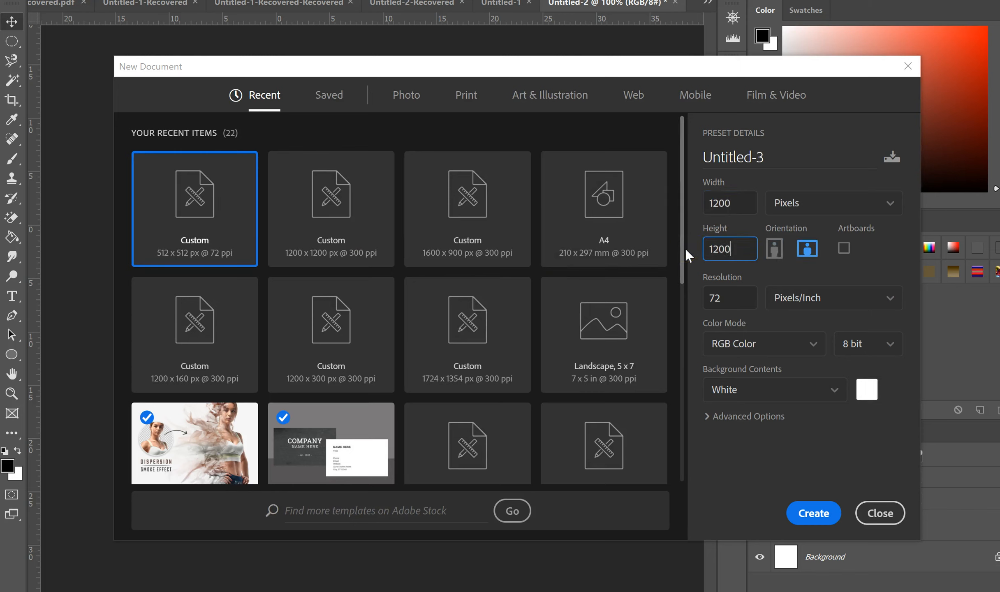
{"action": "double_click", "coordinate": [737, 299]}
{"action": "type", "text": "300"}
{"action": "left_click", "coordinate": [815, 511]}
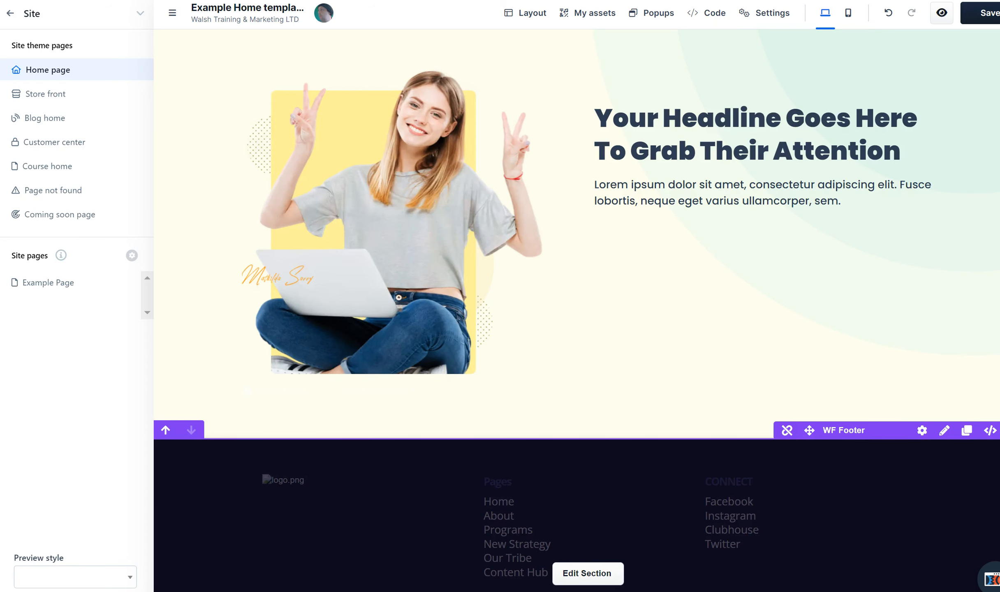
Step: Return to the blank Photoshop document and draw a tall rounded rectangle about 620 x 1053 px with the Rounded Rectangle Tool
{"action": "left_click", "coordinate": [353, 368]}
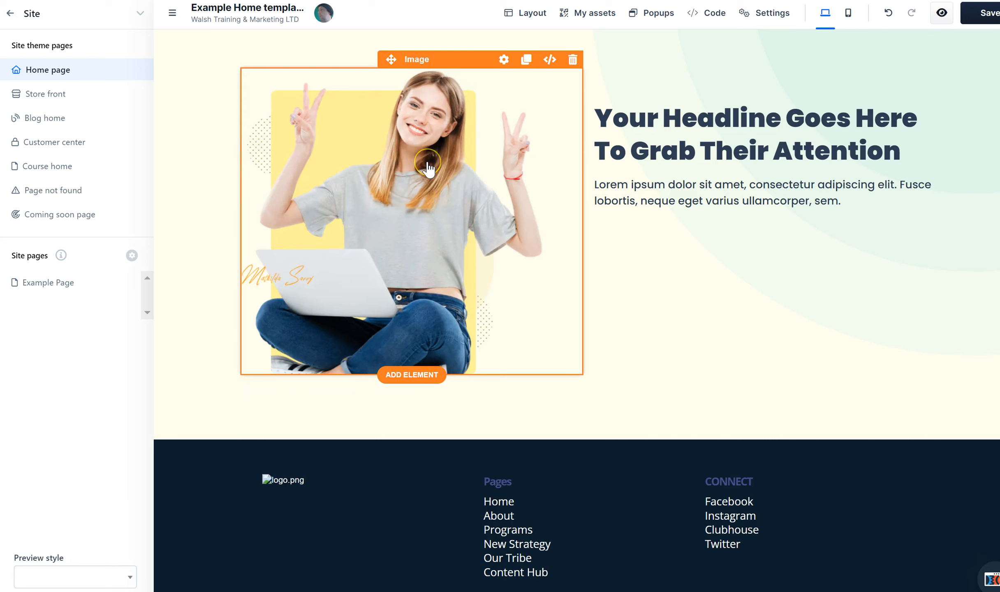
{"action": "left_click", "coordinate": [384, 169]}
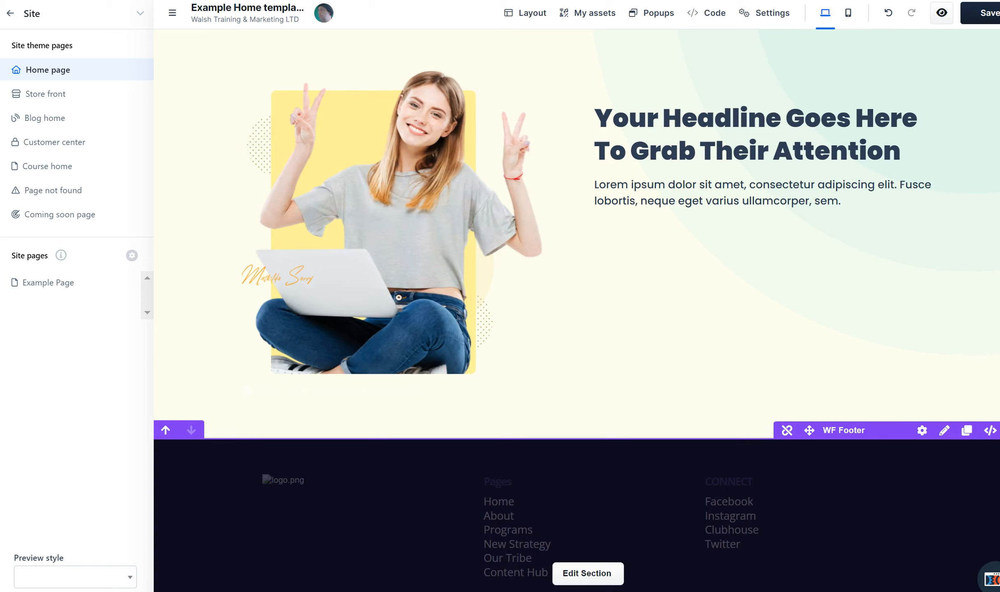
{"action": "mouse_move", "coordinate": [459, 591]}
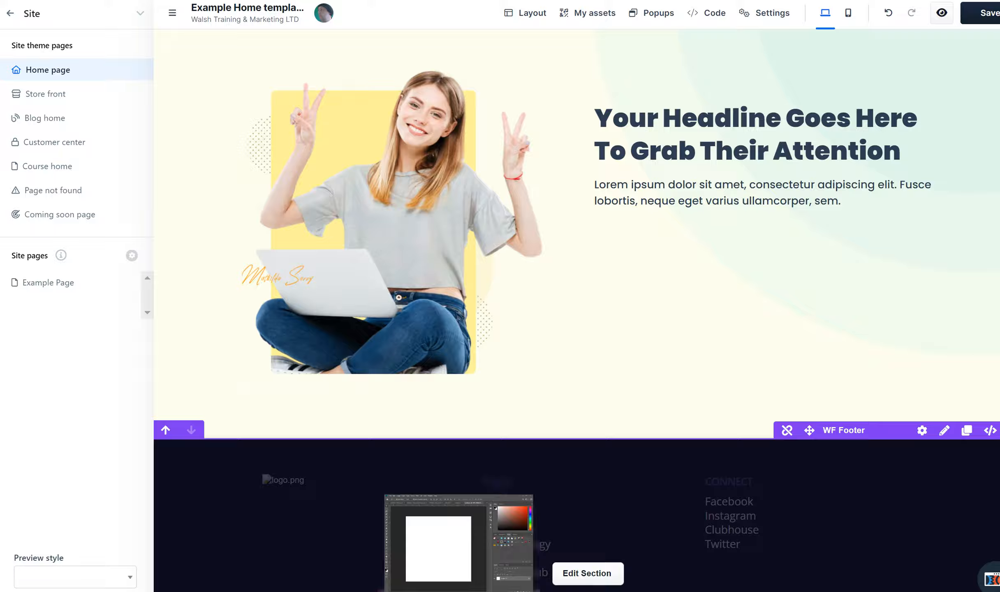
{"action": "left_click", "coordinate": [433, 574]}
{"action": "left_click", "coordinate": [12, 352]}
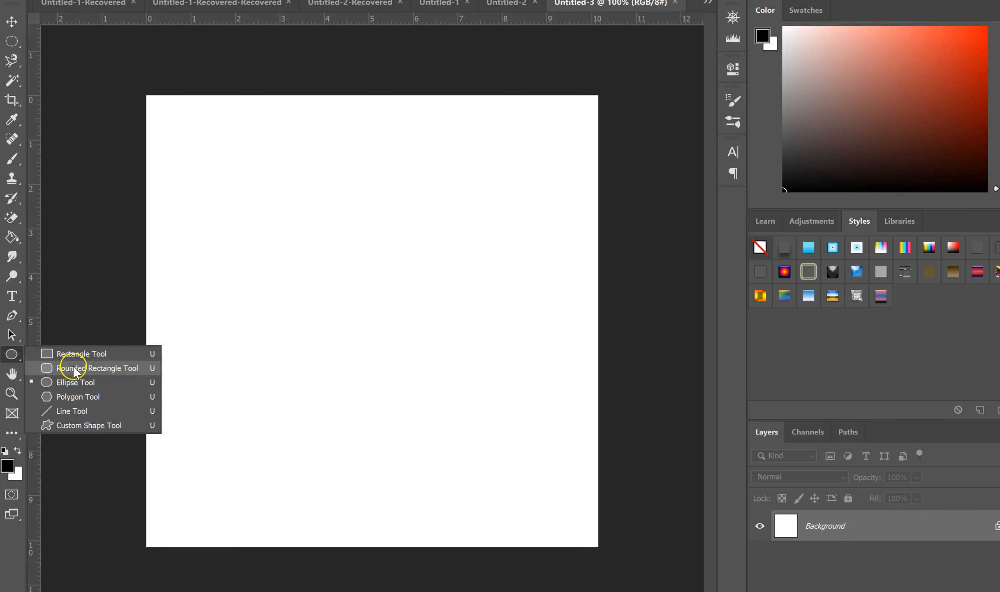
{"action": "left_click", "coordinate": [71, 369]}
{"action": "left_click_drag", "start_coordinate": [219, 116], "coordinate": [453, 513]}
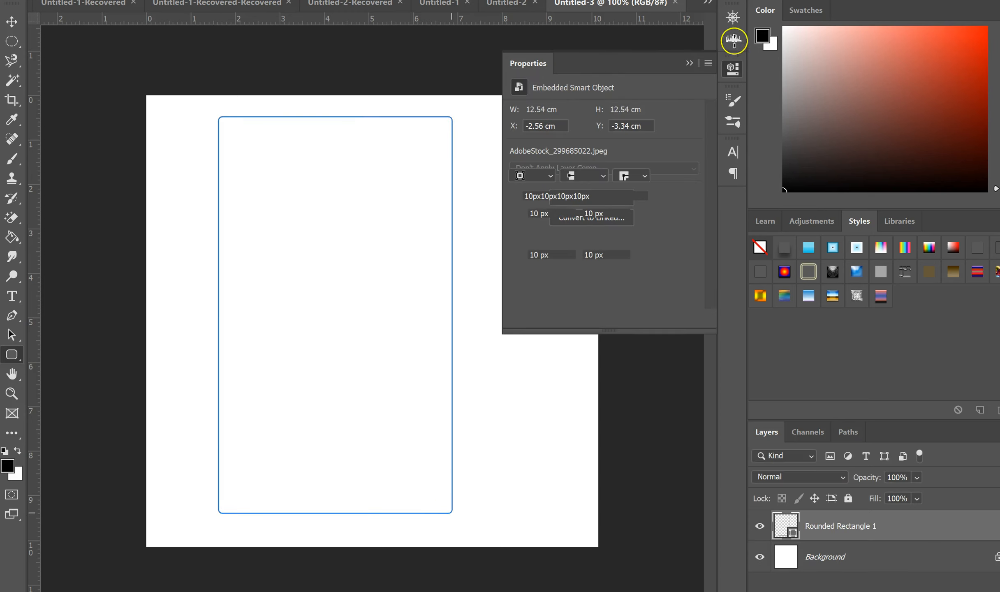
Step: Fill the rounded rectangle with yellow and collapse its shape properties
{"action": "left_click", "coordinate": [525, 160]}
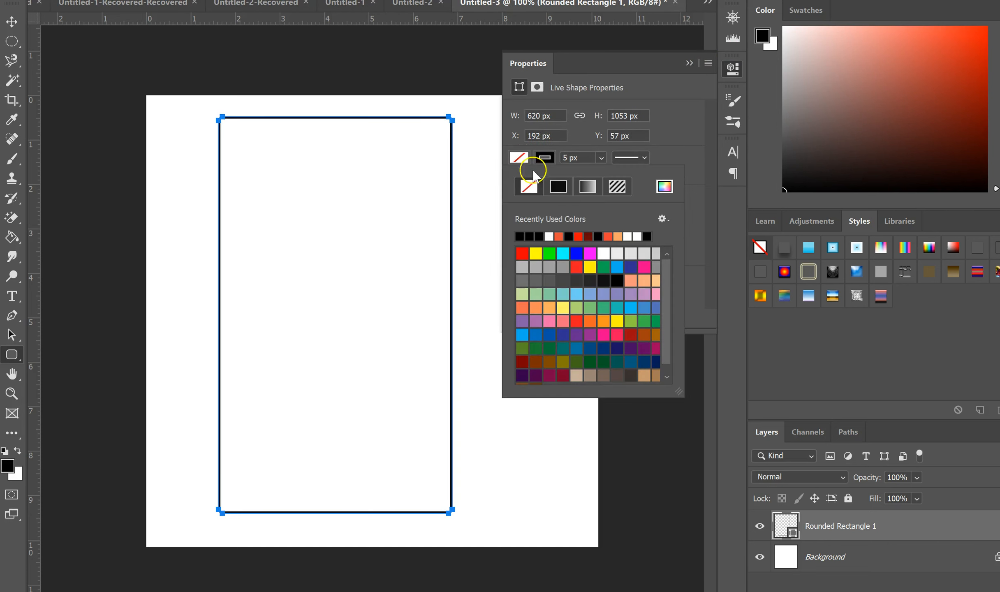
{"action": "left_click", "coordinate": [536, 253]}
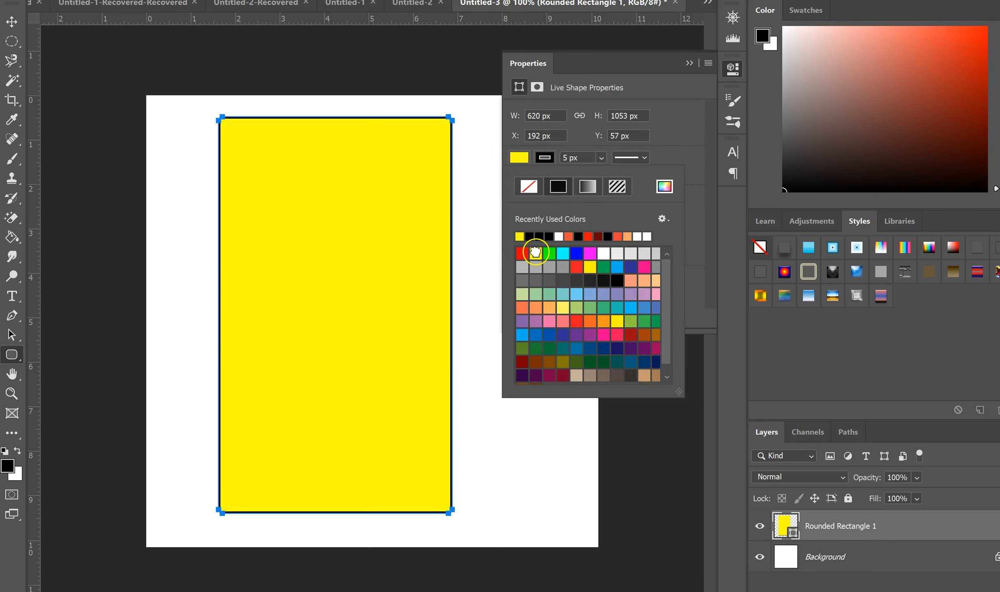
{"action": "left_click", "coordinate": [689, 62]}
{"action": "left_click", "coordinate": [690, 63]}
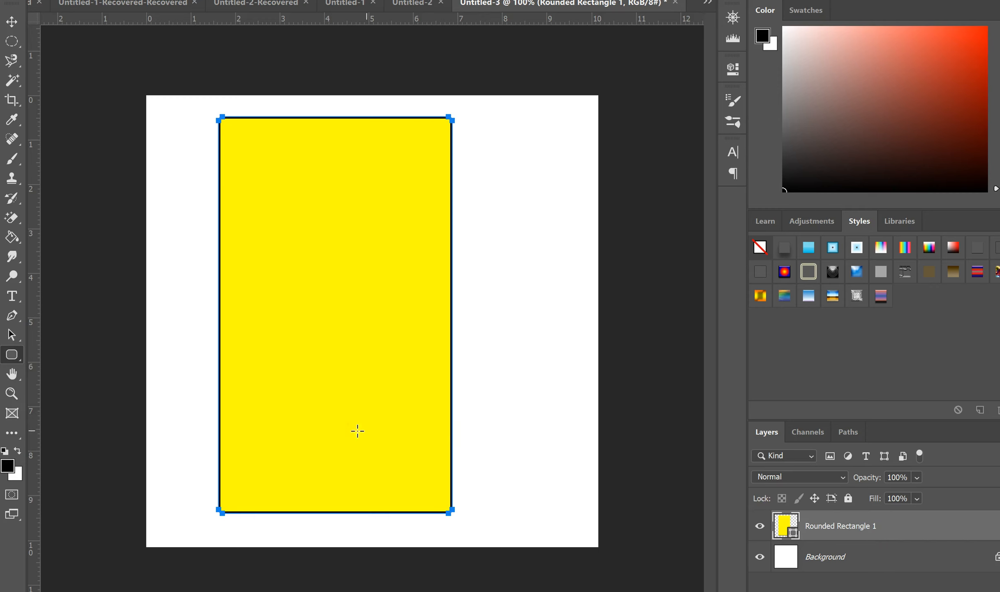
Step: Set the rounded rectangle layer's opacity to 11% and delete the white Background layer
{"action": "mouse_move", "coordinate": [917, 477]}
{"action": "left_mouse_down"}
{"action": "mouse_move", "coordinate": [939, 498]}
{"action": "mouse_move", "coordinate": [892, 493]}
{"action": "left_mouse_up"}
{"action": "left_click", "coordinate": [15, 46]}
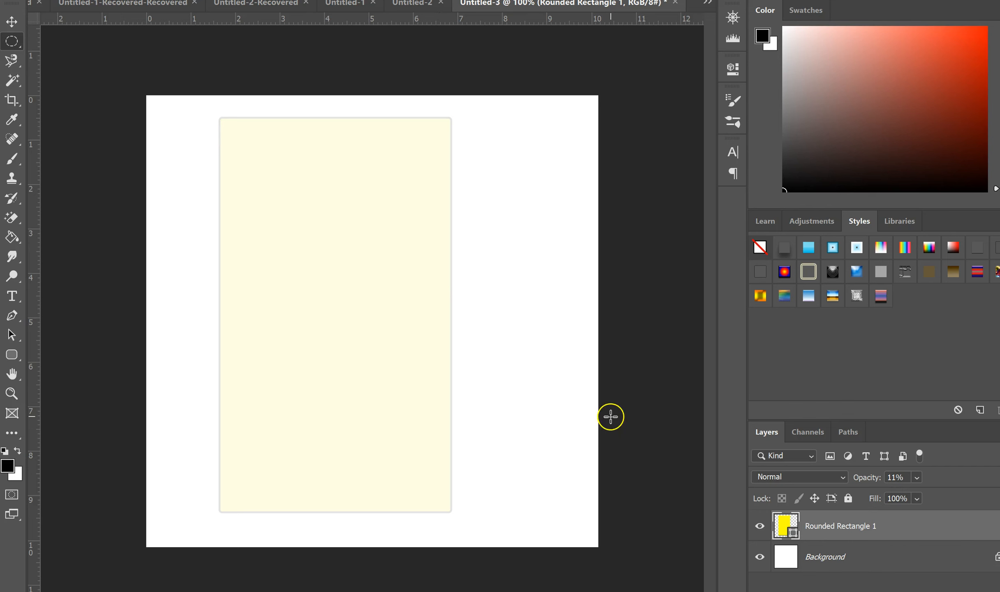
{"action": "left_click", "coordinate": [853, 555]}
{"action": "key", "text": "Delete"}
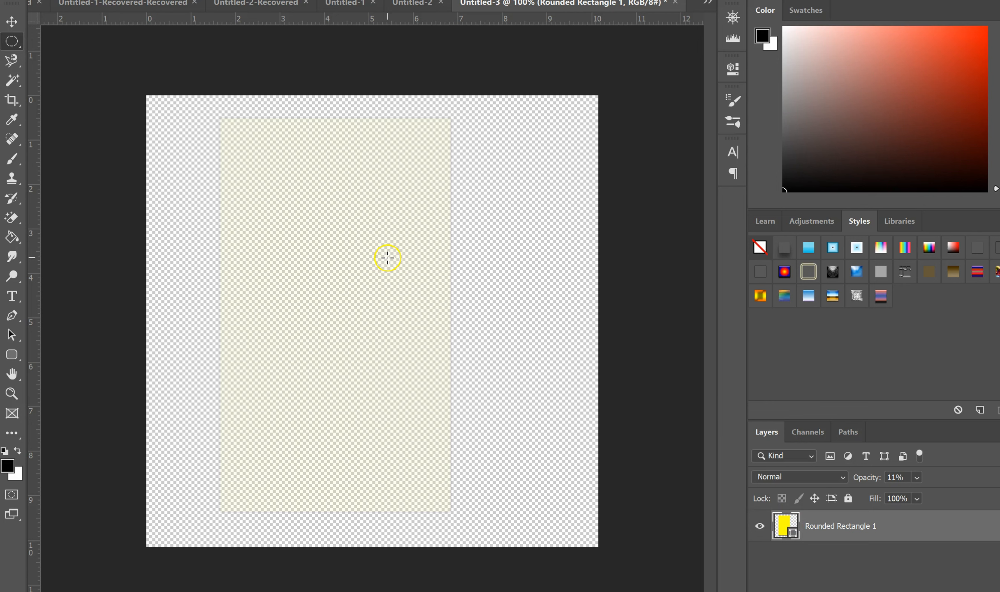
Step: Add a new layer and draw a circle about 277 px wide over the rectangle's right edge with the Ellipse Tool
{"action": "right_click", "coordinate": [15, 358]}
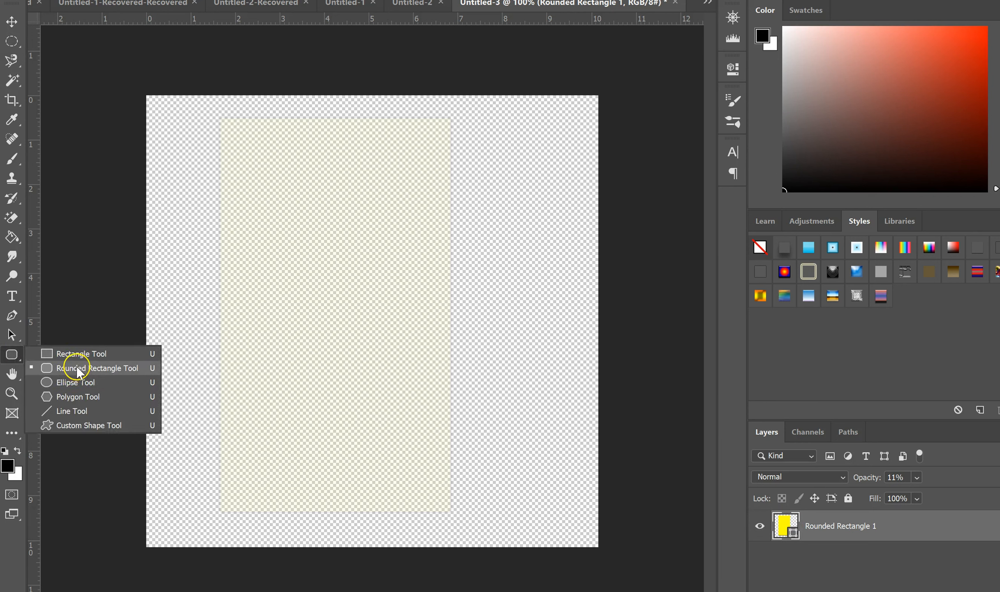
{"action": "left_click", "coordinate": [76, 382]}
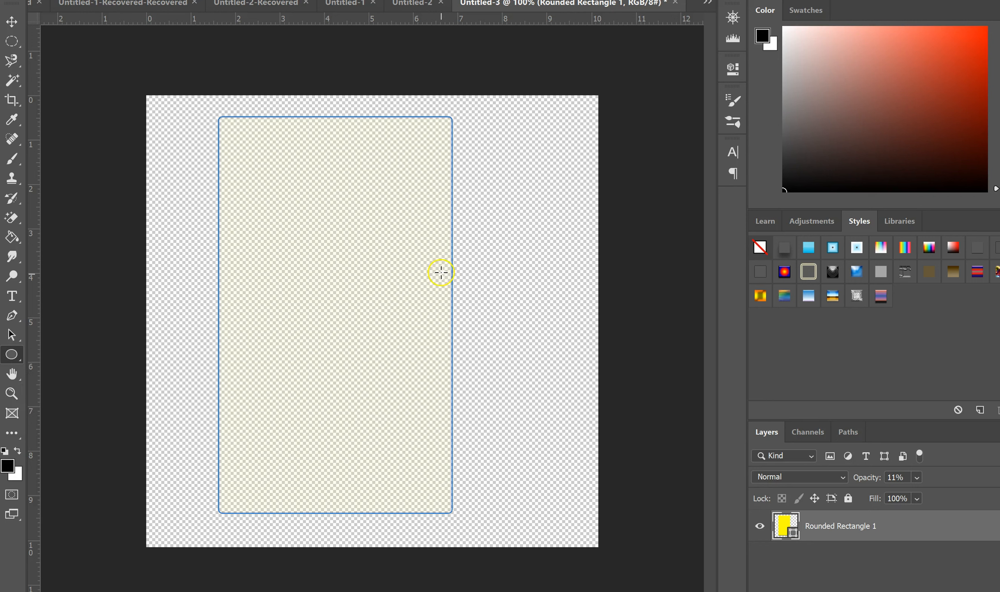
{"action": "left_click", "coordinate": [981, 591]}
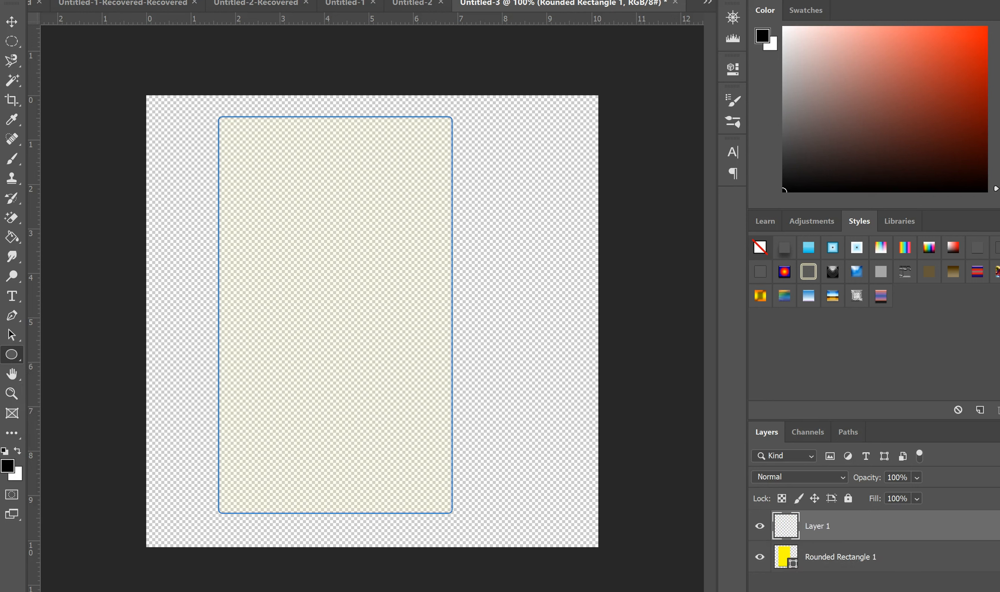
{"action": "left_click_drag", "start_coordinate": [425, 279], "coordinate": [525, 484]}
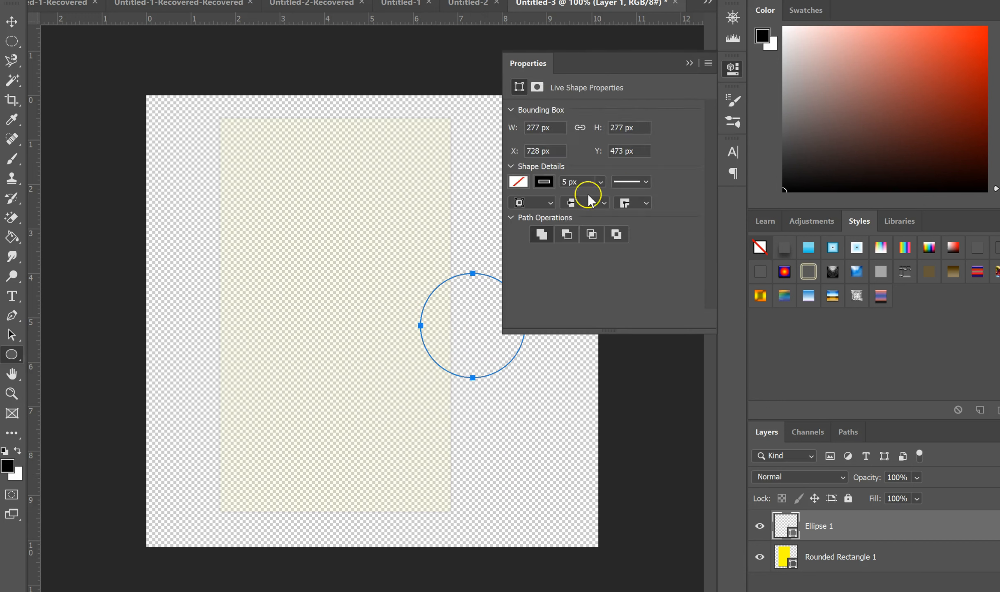
Step: Fill the circle with yellow and remove its black outline
{"action": "left_click", "coordinate": [519, 182]}
{"action": "left_click", "coordinate": [536, 278]}
{"action": "left_click", "coordinate": [690, 63]}
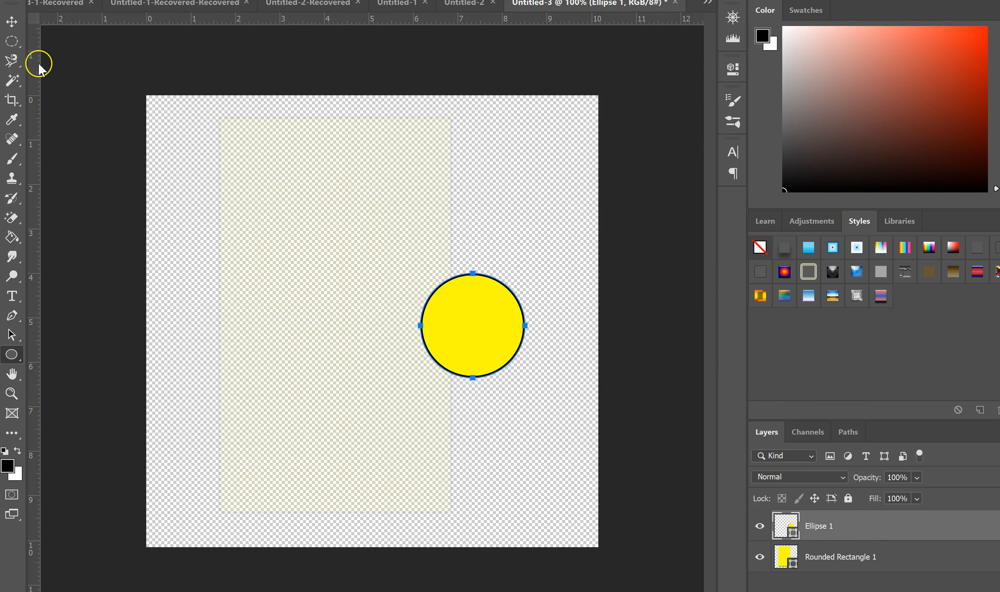
{"action": "left_click", "coordinate": [168, 13]}
{"action": "left_click", "coordinate": [153, 9]}
Step: Move the circle to the rectangle's lower right edge and place a duplicate over its upper left edge, following the web page's sample image
{"action": "key", "text": "v"}
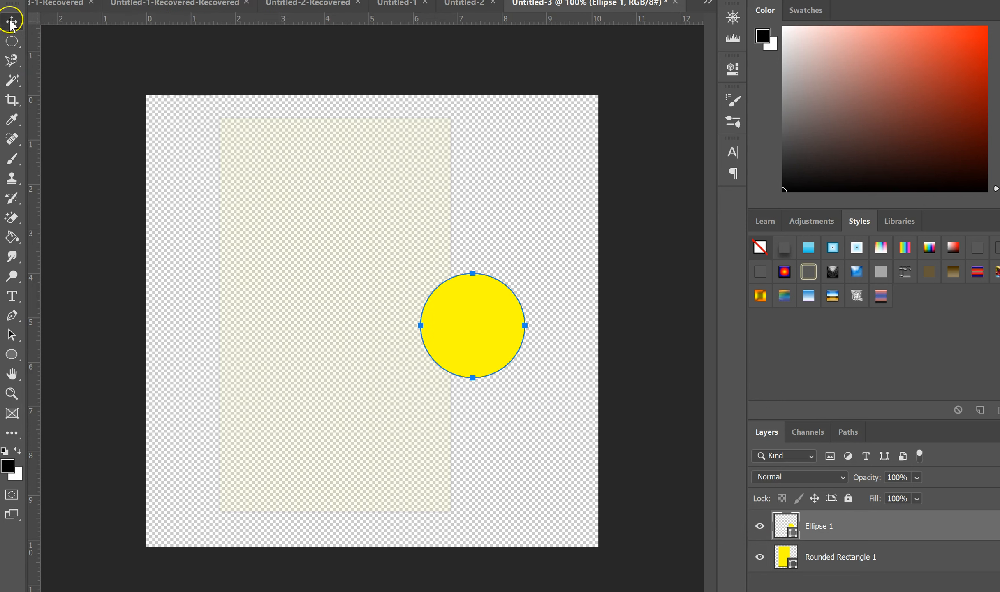
{"action": "left_click_drag", "start_coordinate": [507, 348], "coordinate": [469, 416]}
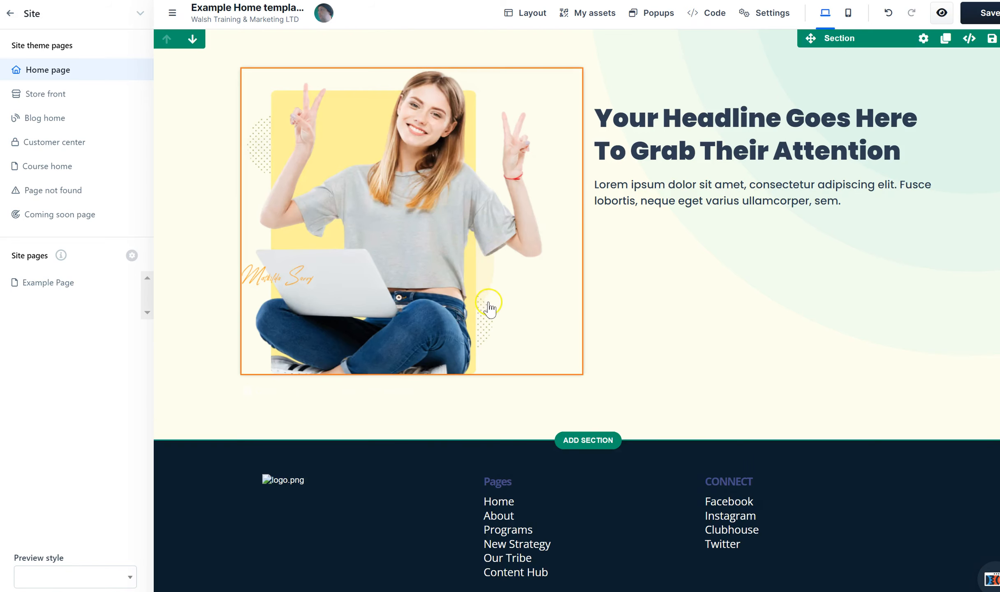
{"action": "left_click", "coordinate": [487, 303]}
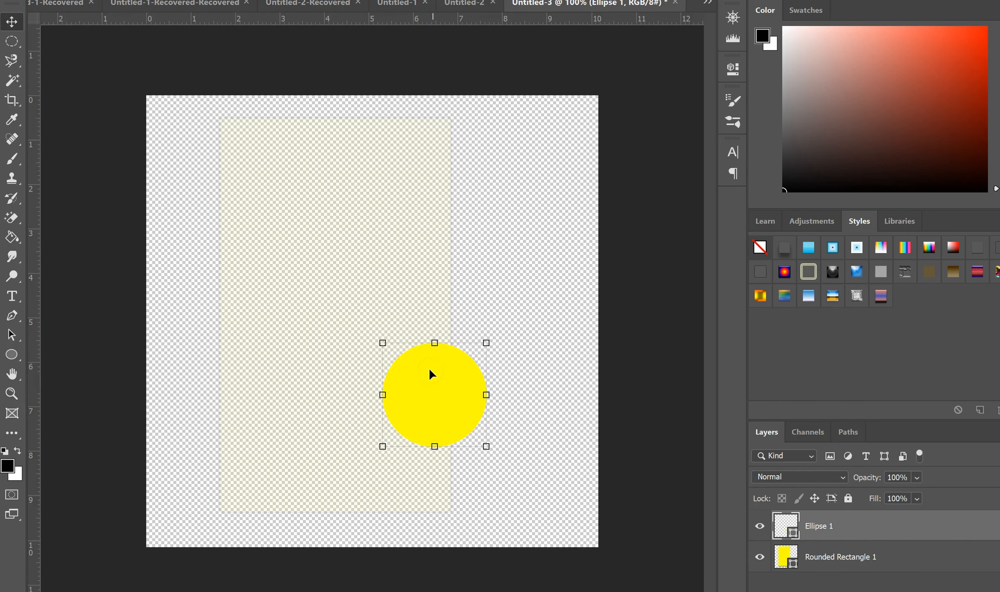
{"action": "left_click_drag", "start_coordinate": [446, 388], "coordinate": [220, 189]}
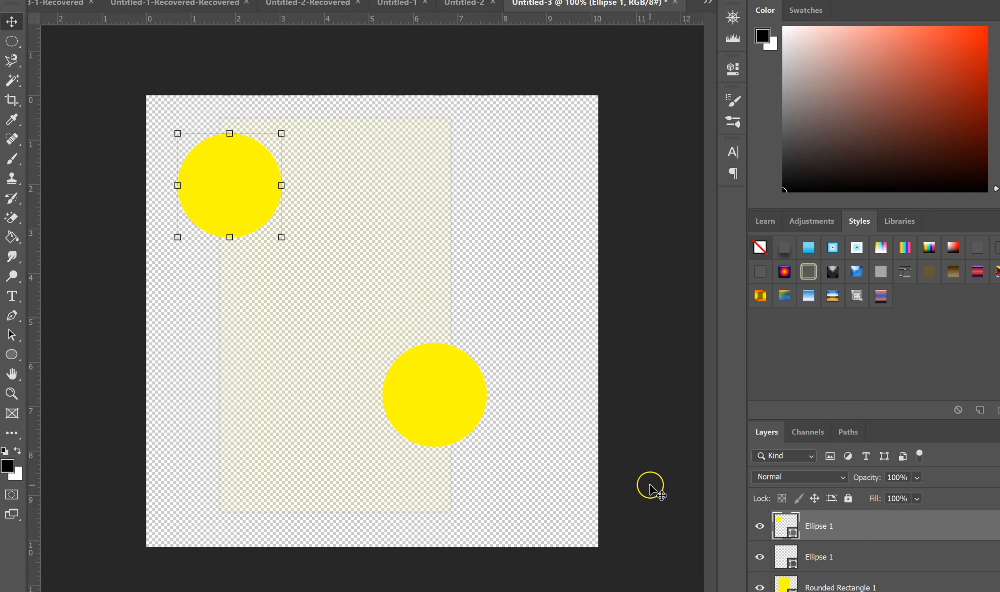
Step: Move the rounded rectangle layer above both circle layers and set its opacity to 100%, keeping its fill colour
{"action": "left_click", "coordinate": [833, 587]}
{"action": "left_click_drag", "start_coordinate": [831, 587], "coordinate": [823, 513]}
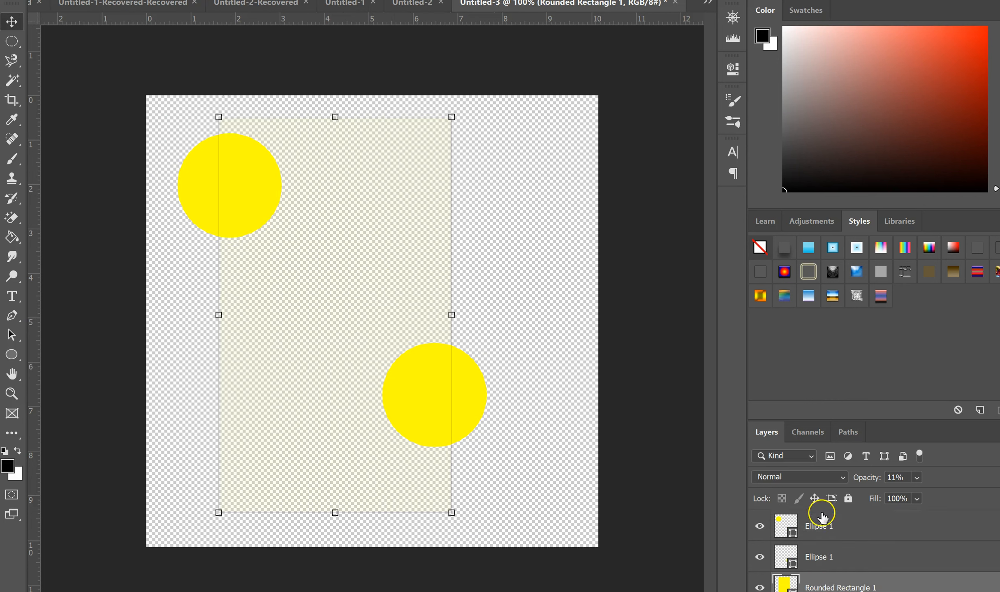
{"action": "left_click_drag", "start_coordinate": [788, 586], "coordinate": [786, 519]}
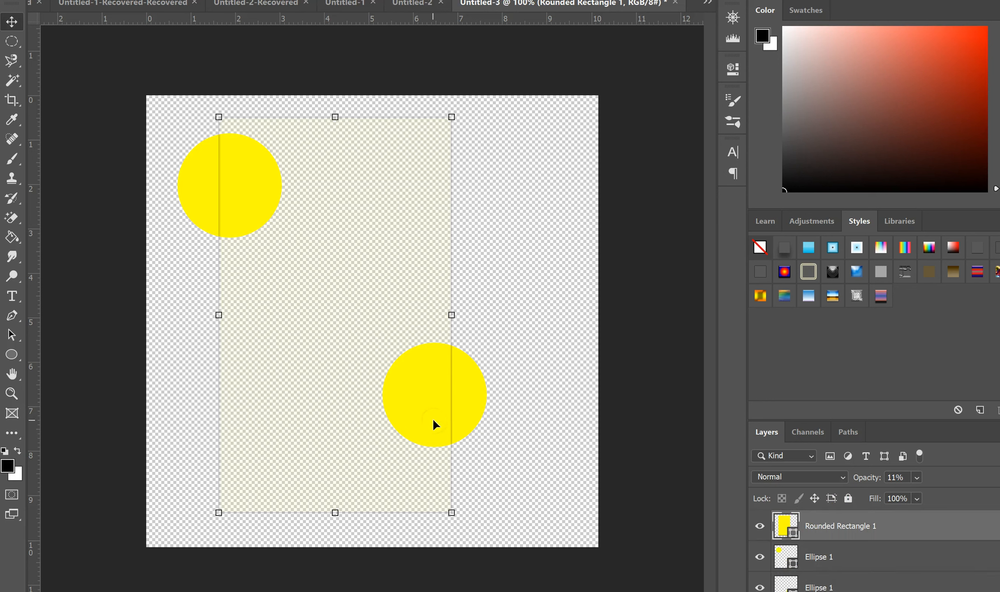
{"action": "left_click", "coordinate": [917, 477]}
{"action": "left_click_drag", "start_coordinate": [928, 497], "coordinate": [987, 496]}
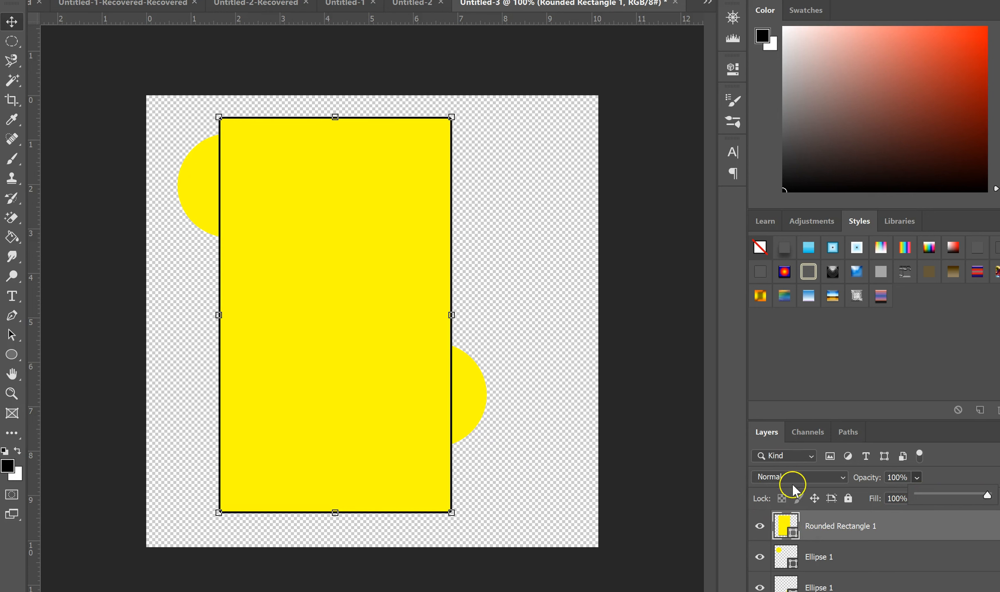
{"action": "double_click", "coordinate": [796, 537]}
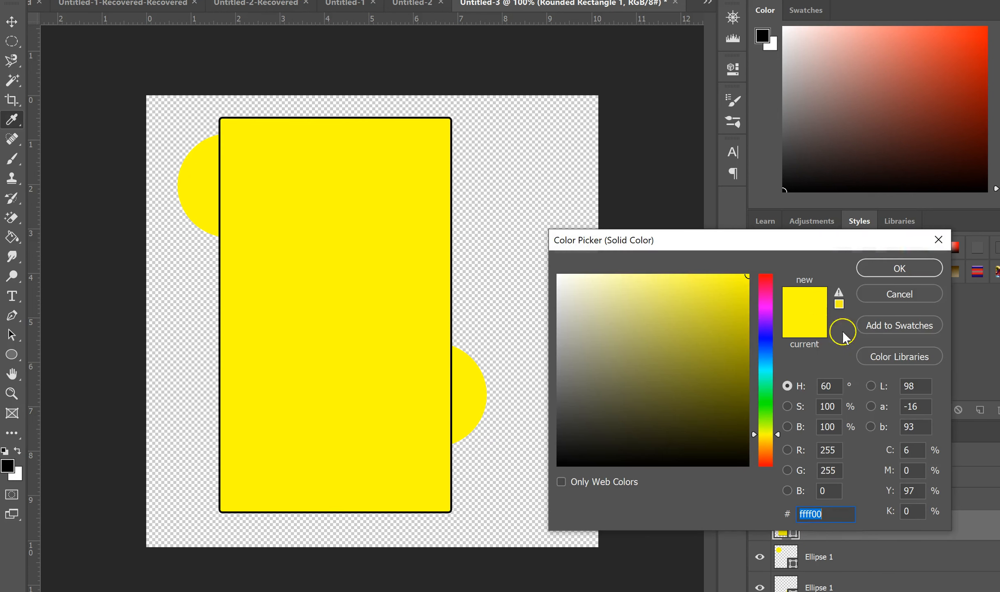
{"action": "left_click", "coordinate": [900, 294]}
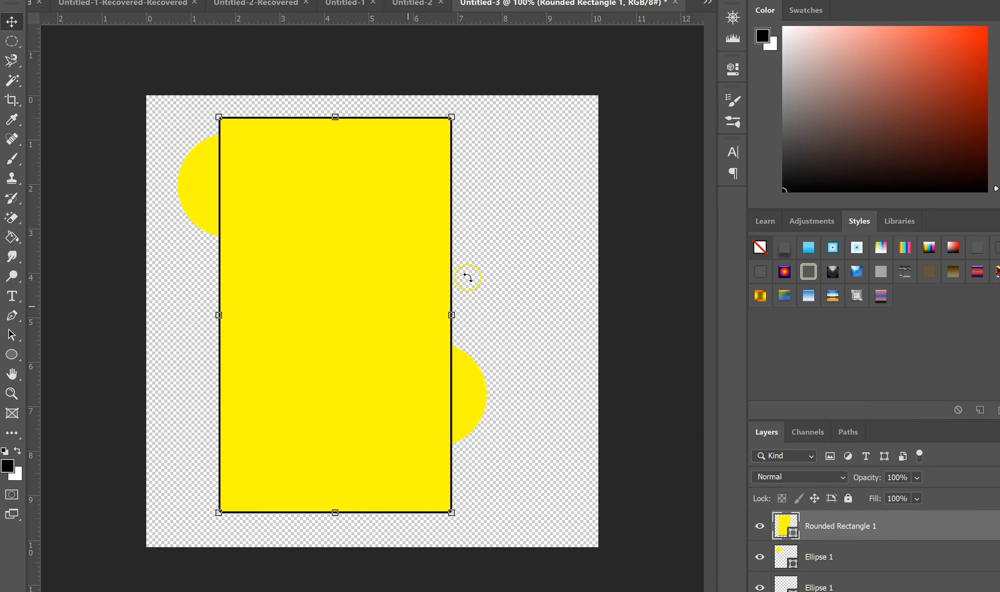
Step: Merge the rounded rectangle and both circle layers into a single shape layer
{"action": "left_click", "coordinate": [823, 556]}
{"action": "left_click", "coordinate": [824, 528]}
{"action": "left_click", "coordinate": [818, 584], "text": "shift"}
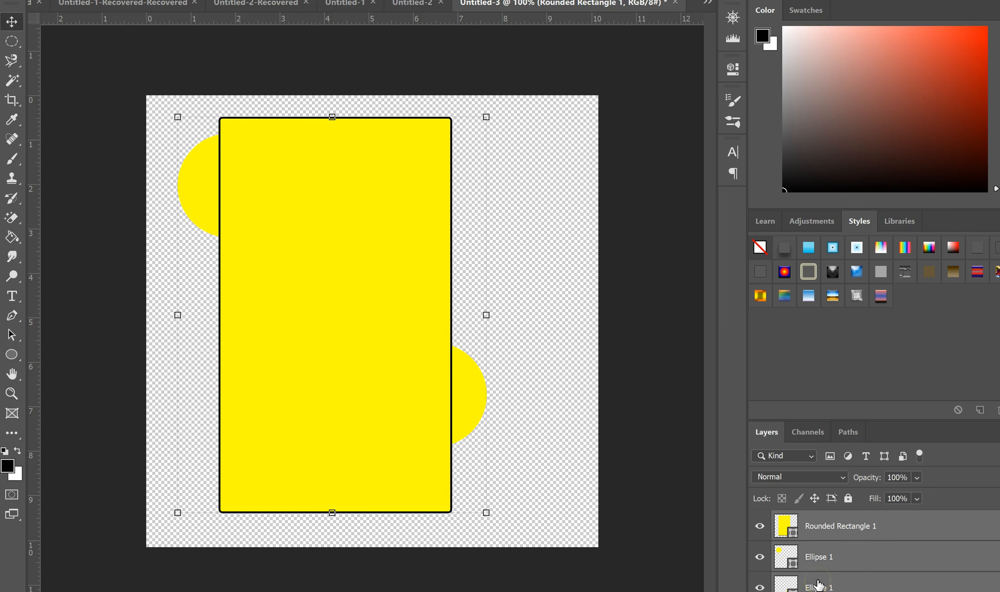
{"action": "key", "text": "ctrl+e"}
Step: Set the merged shape's opacity to 49% and shift it slightly to the left
{"action": "mouse_move", "coordinate": [916, 477]}
{"action": "left_mouse_down"}
{"action": "mouse_move", "coordinate": [907, 474]}
{"action": "mouse_move", "coordinate": [918, 476]}
{"action": "mouse_move", "coordinate": [918, 501]}
{"action": "mouse_move", "coordinate": [900, 496]}
{"action": "mouse_move", "coordinate": [922, 495]}
{"action": "left_mouse_up"}
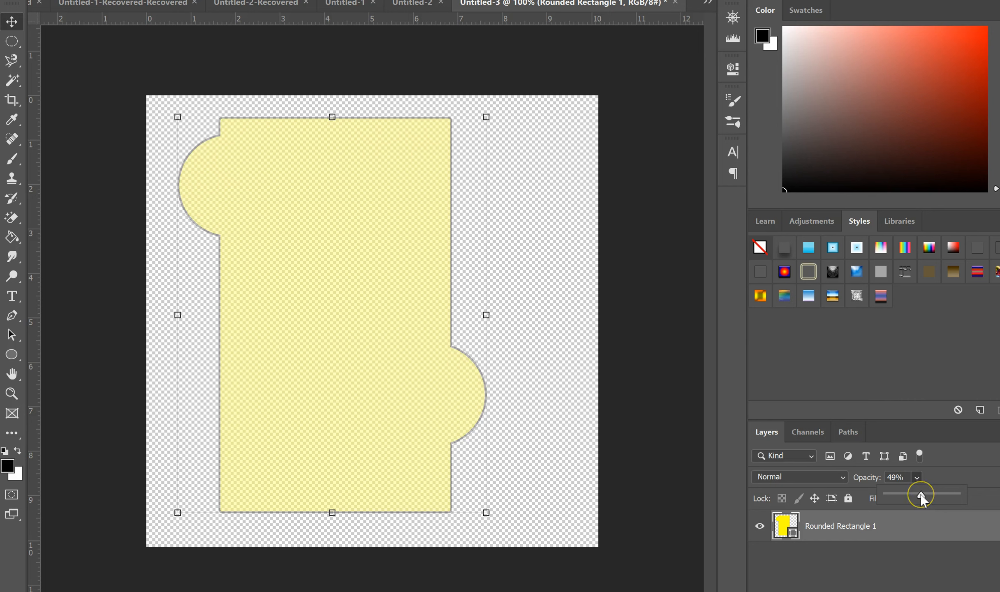
{"action": "left_click", "coordinate": [648, 486]}
{"action": "mouse_move", "coordinate": [420, 449]}
{"action": "left_mouse_down"}
{"action": "mouse_move", "coordinate": [393, 469]}
{"action": "mouse_move", "coordinate": [384, 449]}
{"action": "mouse_move", "coordinate": [404, 445]}
{"action": "left_mouse_up"}
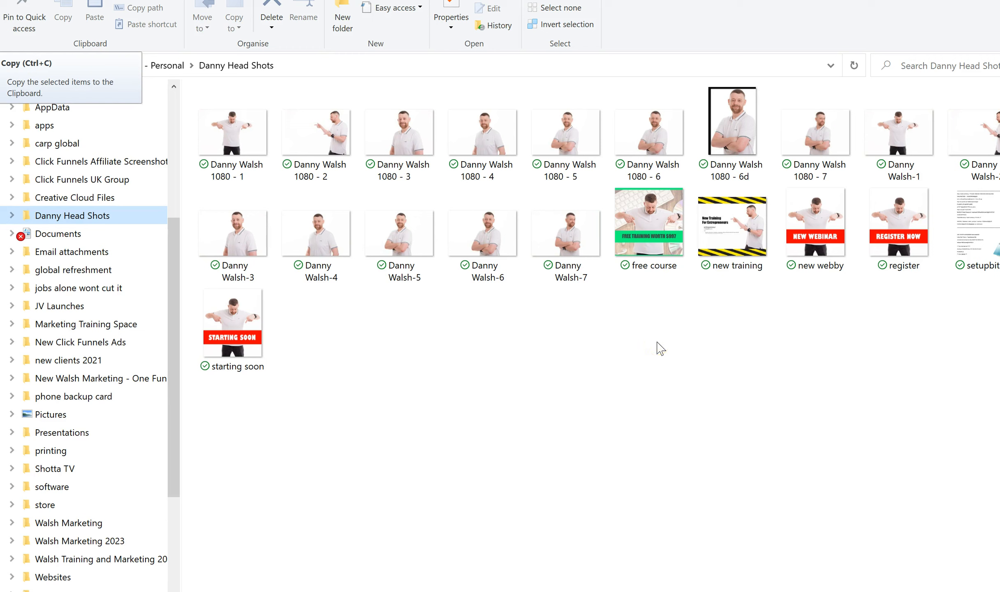
Step: Place the crossed-arms portrait from the head shots folder into the document and scale it to fill the canvas height
{"action": "left_click", "coordinate": [468, 352]}
{"action": "left_click_drag", "start_coordinate": [821, 140], "coordinate": [357, 357]}
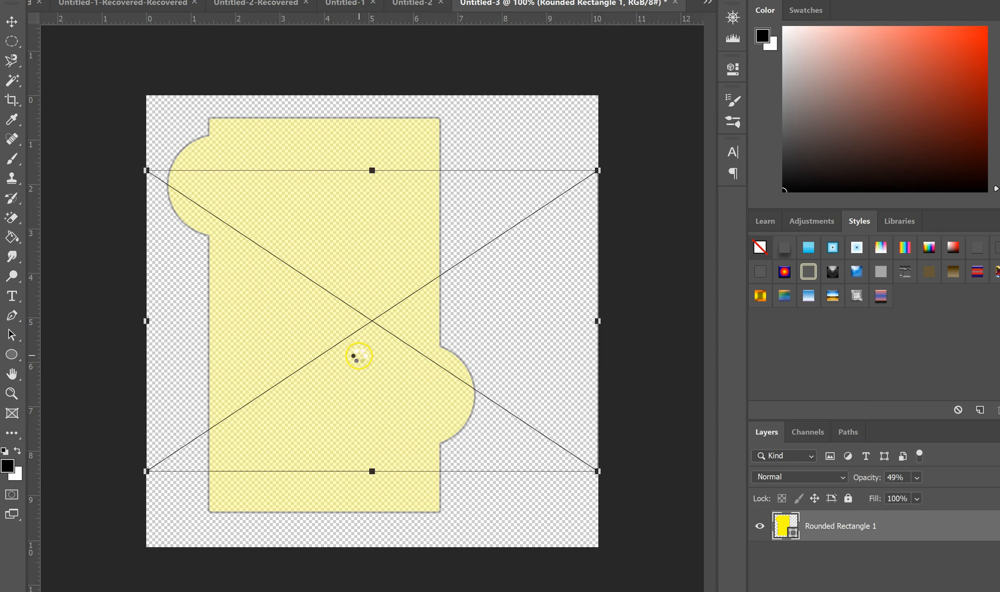
{"action": "left_click_drag", "start_coordinate": [375, 170], "coordinate": [372, 96]}
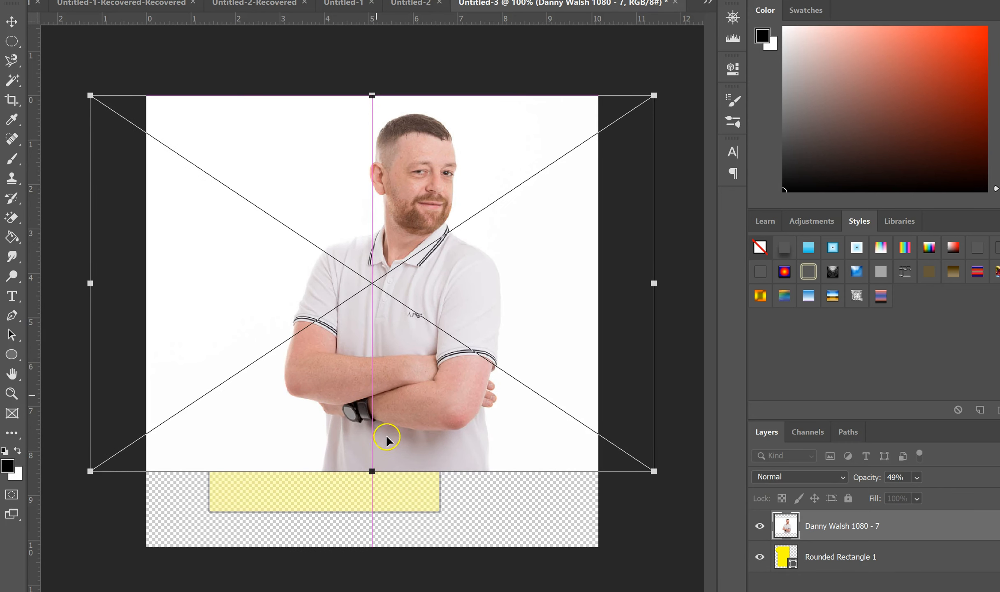
{"action": "left_click_drag", "start_coordinate": [372, 471], "coordinate": [370, 543]}
{"action": "key", "text": "Return"}
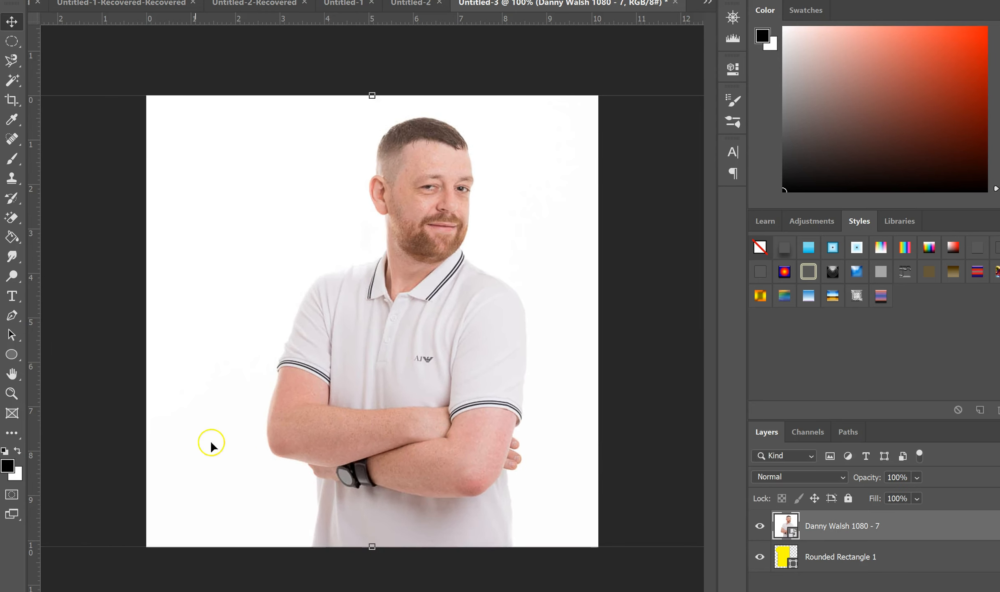
Step: Rasterize the placed portrait layer for use with the Magic Eraser Tool
{"action": "left_click", "coordinate": [11, 215]}
{"action": "left_click", "coordinate": [199, 201]}
{"action": "key", "text": "Escape"}
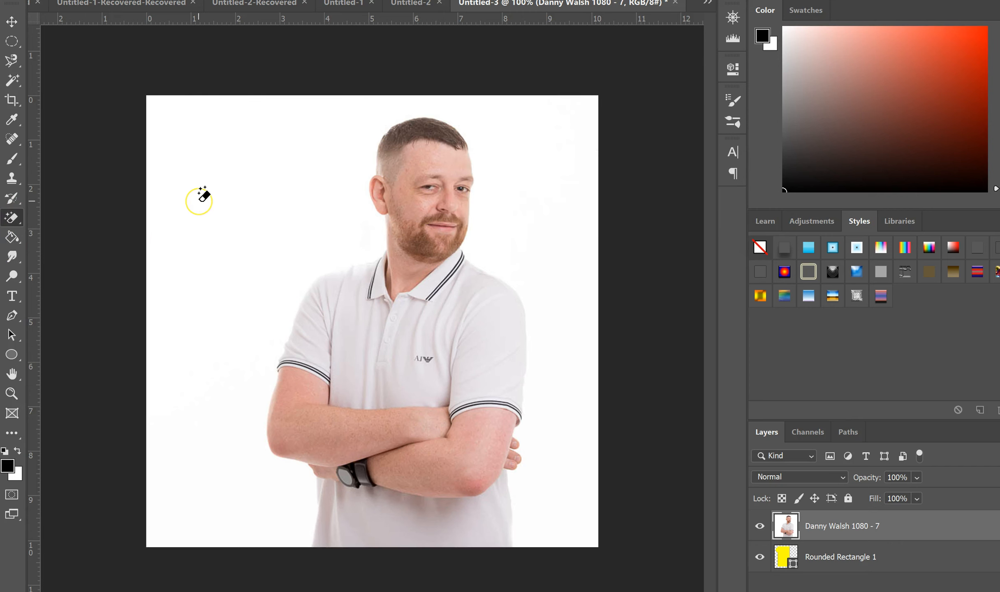
Step: Try to erase the portrait's white background with the Magic Eraser Tool and undo the erasure
{"action": "left_click", "coordinate": [224, 216]}
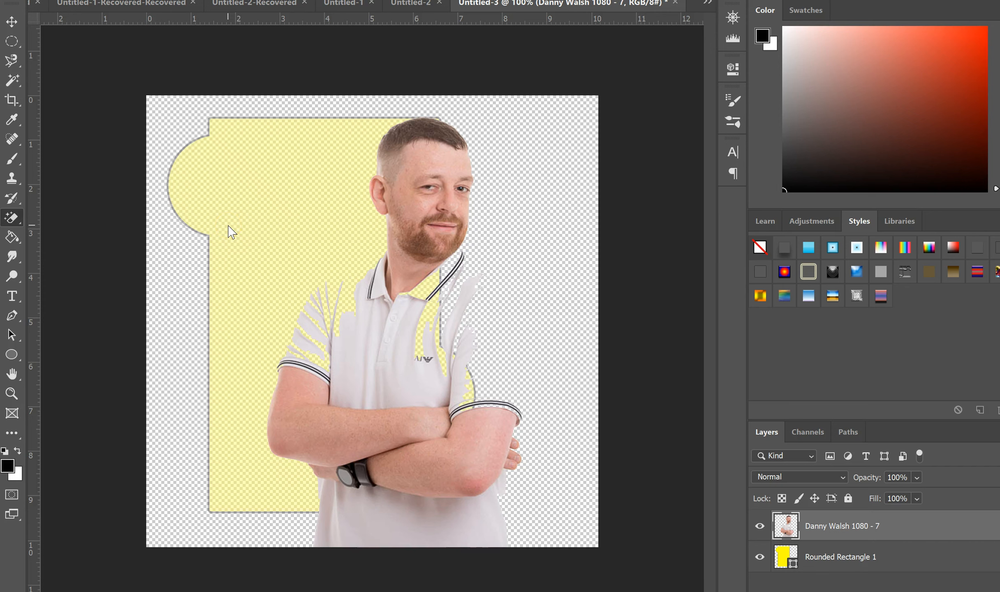
{"action": "key", "text": "ctrl+z"}
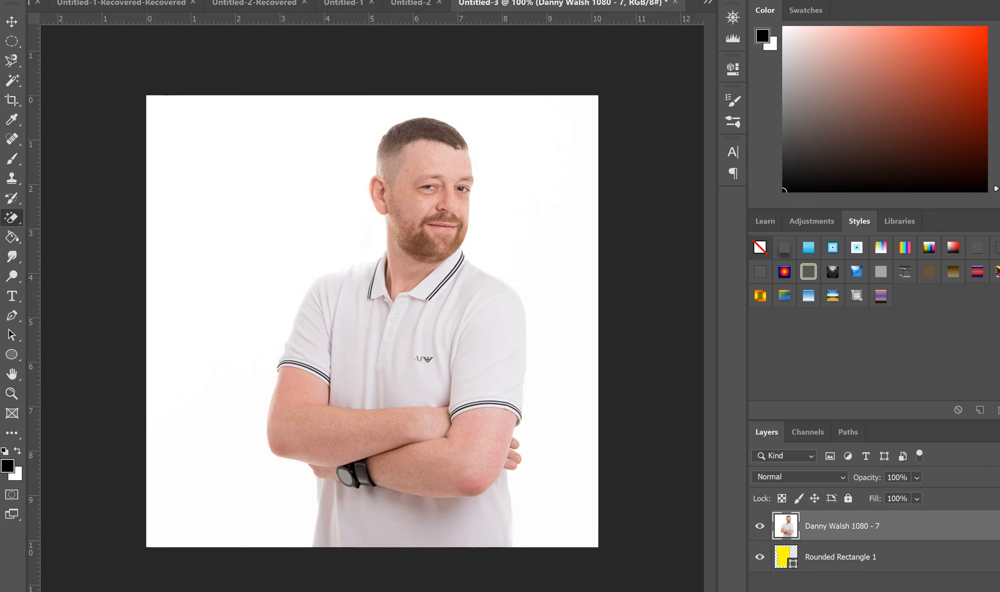
Step: Trace the man's outline with the Magnetic Lasso Tool, from the shirt's lower left edge around the head to its lower right edge
{"action": "left_click", "coordinate": [11, 61]}
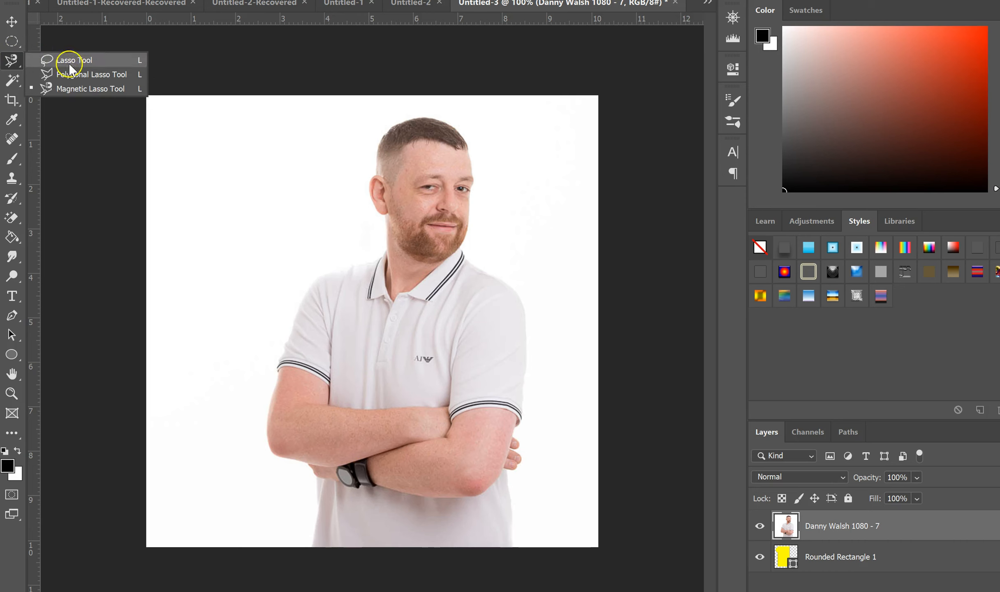
{"action": "left_click", "coordinate": [74, 89]}
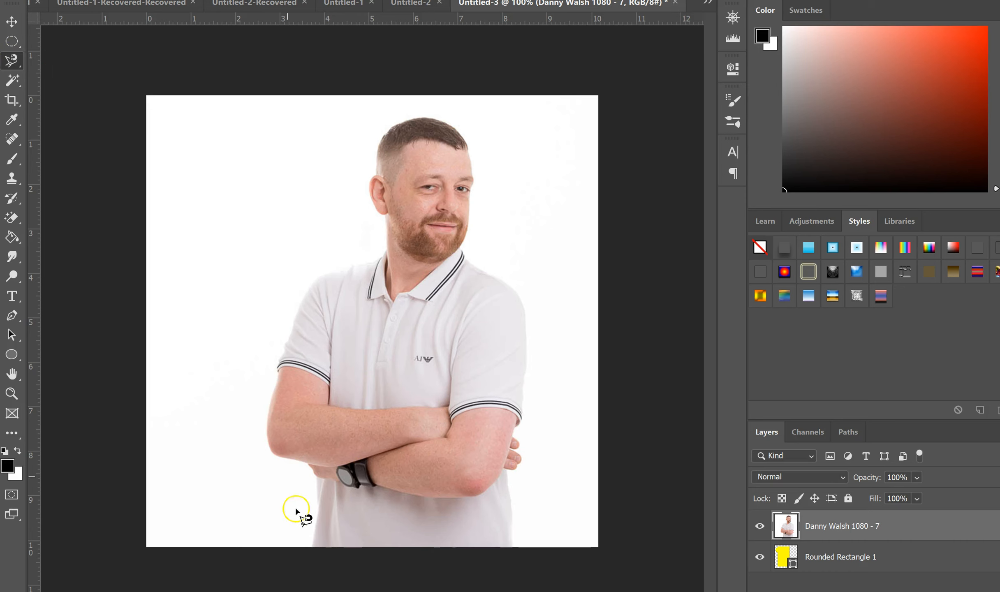
{"action": "left_click", "coordinate": [312, 546]}
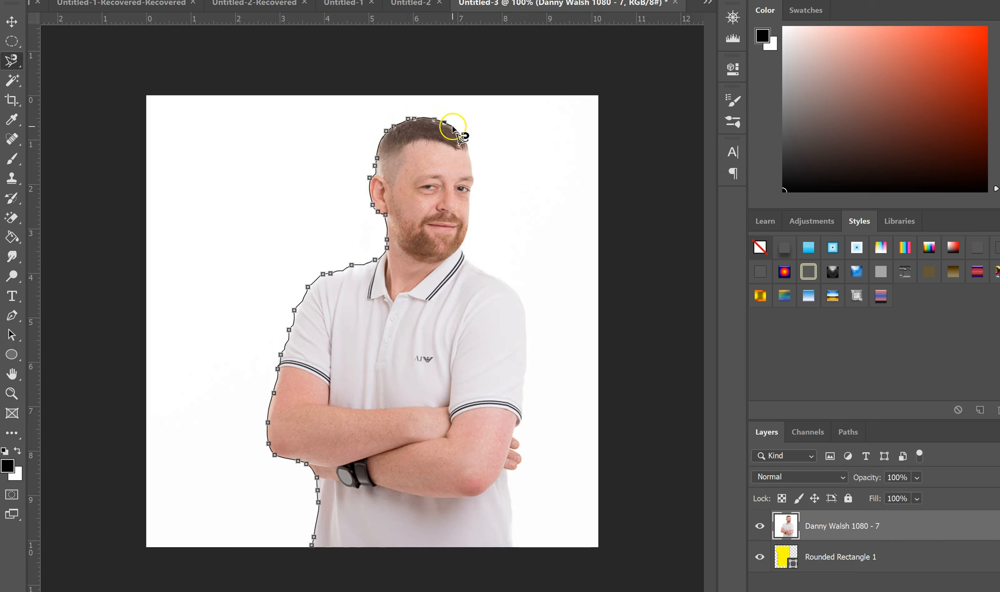
{"action": "left_click", "coordinate": [448, 142]}
{"action": "mouse_move", "coordinate": [452, 127]}
{"action": "left_mouse_down"}
{"action": "mouse_move", "coordinate": [462, 128]}
{"action": "mouse_move", "coordinate": [470, 161]}
{"action": "mouse_move", "coordinate": [461, 255]}
{"action": "mouse_move", "coordinate": [518, 291]}
{"action": "left_mouse_up"}
{"action": "left_click", "coordinate": [461, 133]}
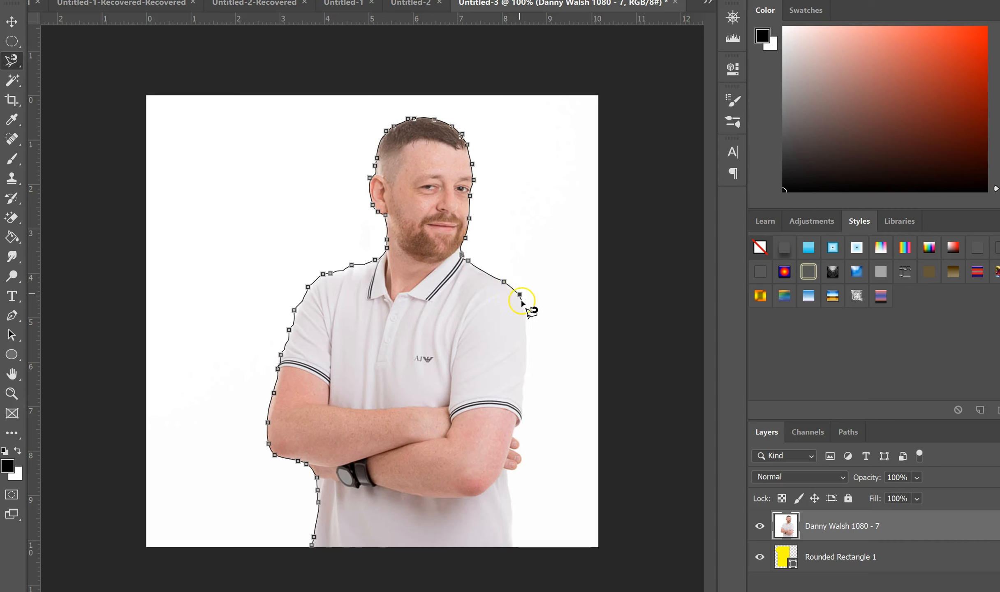
{"action": "left_click_drag", "start_coordinate": [527, 345], "coordinate": [508, 544]}
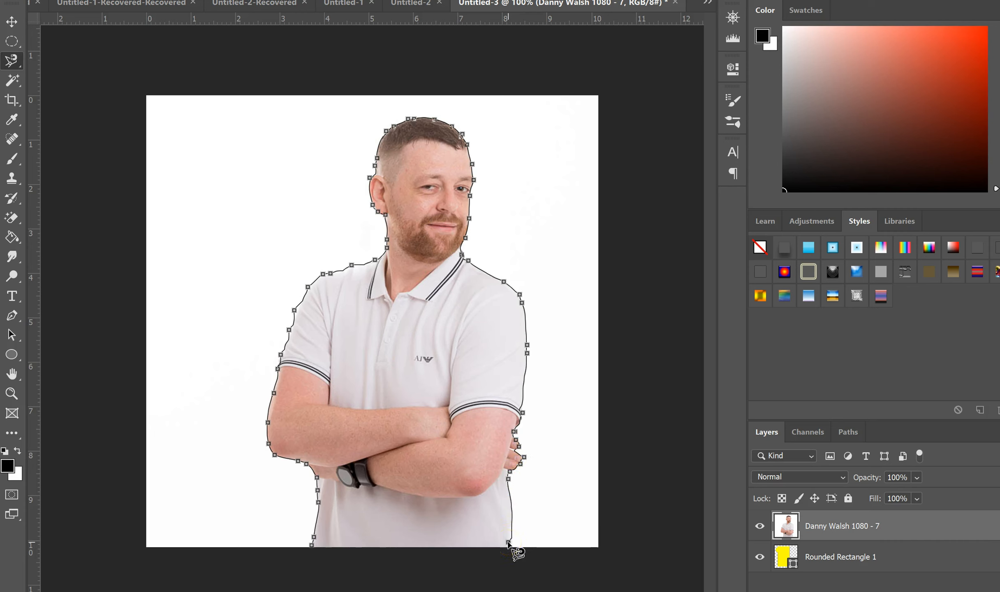
{"action": "left_click", "coordinate": [508, 544]}
Step: Invert the selection, delete the portrait's white background and deselect
{"action": "right_click", "coordinate": [478, 446]}
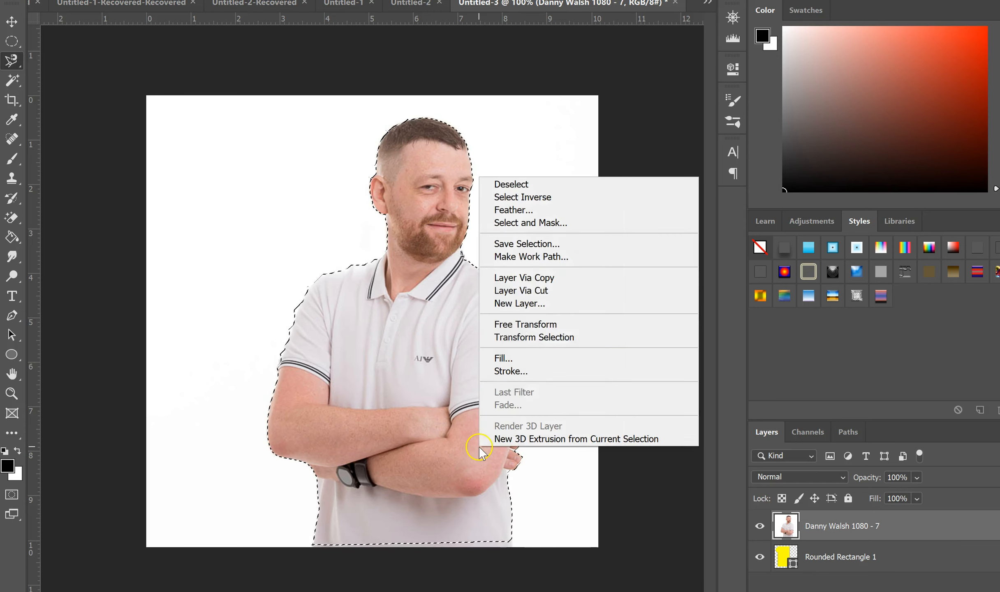
{"action": "left_click", "coordinate": [540, 198]}
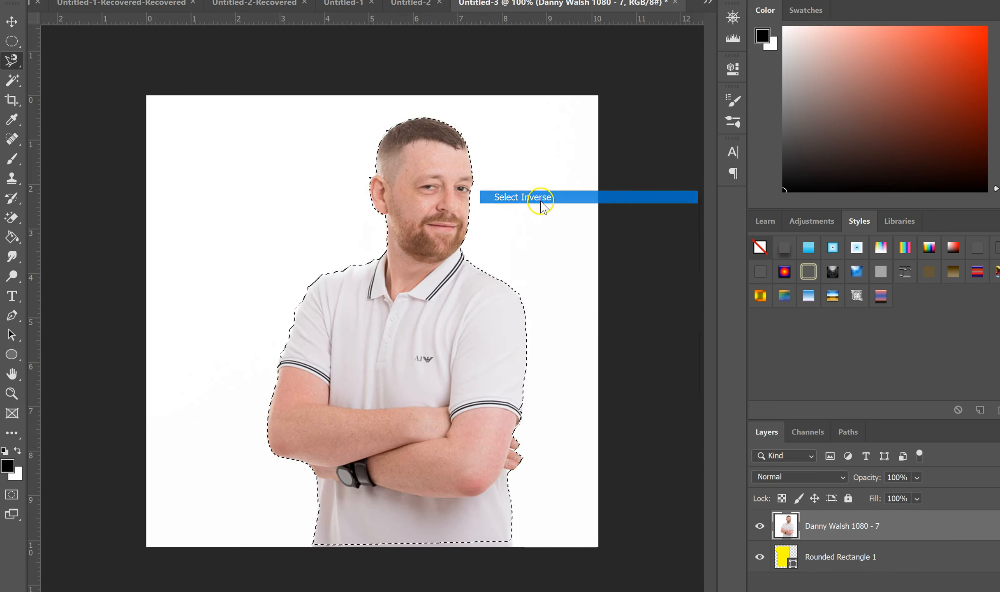
{"action": "key", "text": "Delete"}
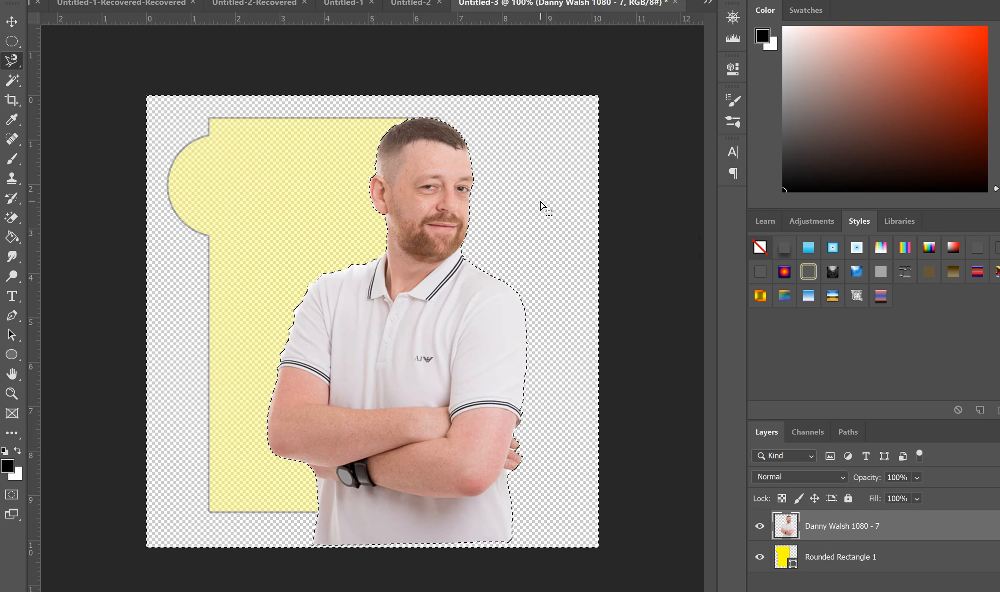
{"action": "left_click", "coordinate": [12, 41]}
{"action": "key", "text": "ctrl+d"}
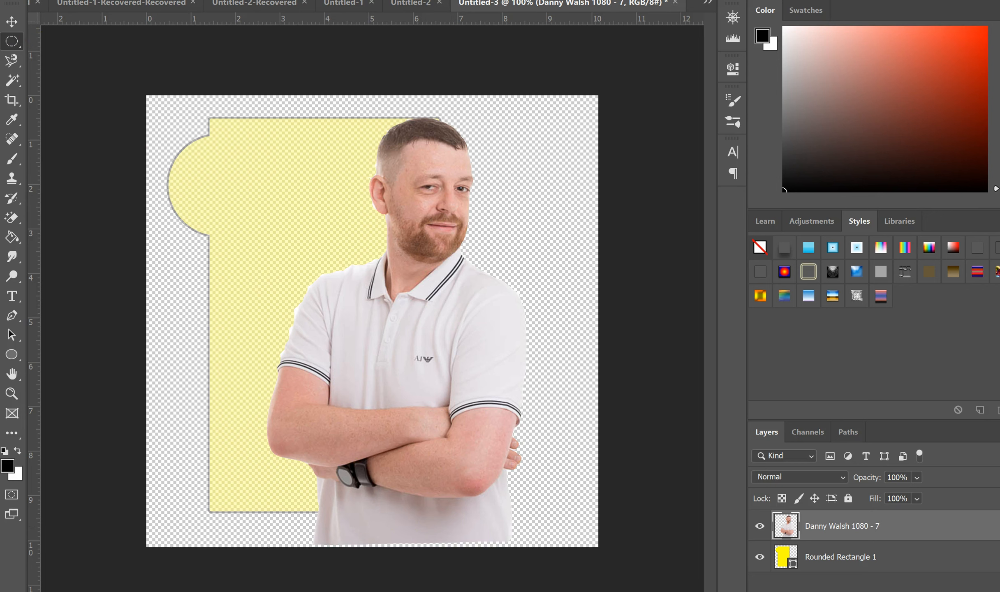
Step: Move the cut-out portrait left over the yellow shape and enlarge it slightly, aligning it with the canvas's lower edge
{"action": "left_click", "coordinate": [11, 21]}
{"action": "left_click_drag", "start_coordinate": [469, 341], "coordinate": [374, 311]}
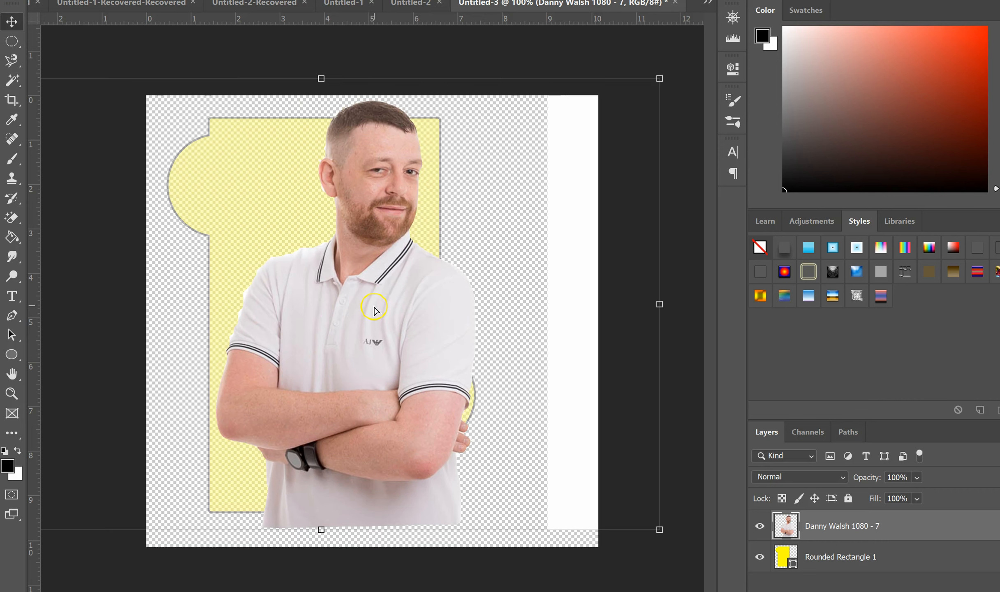
{"action": "left_click_drag", "start_coordinate": [658, 534], "coordinate": [700, 572]}
{"action": "left_click_drag", "start_coordinate": [362, 369], "coordinate": [317, 350]}
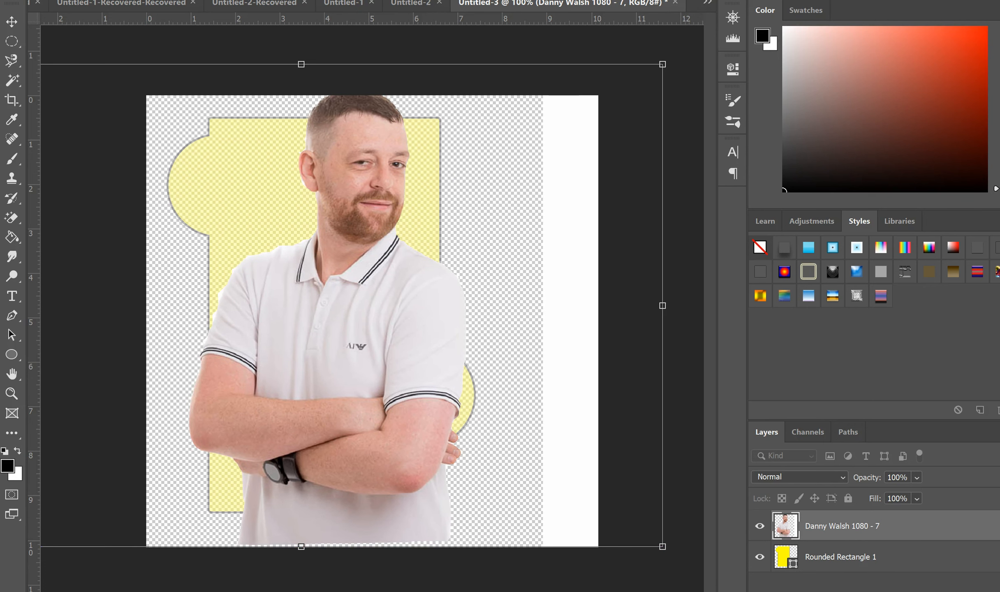
Step: Erase the leftover white strip beside the cut-out portrait with the Magic Eraser Tool
{"action": "left_click", "coordinate": [12, 218]}
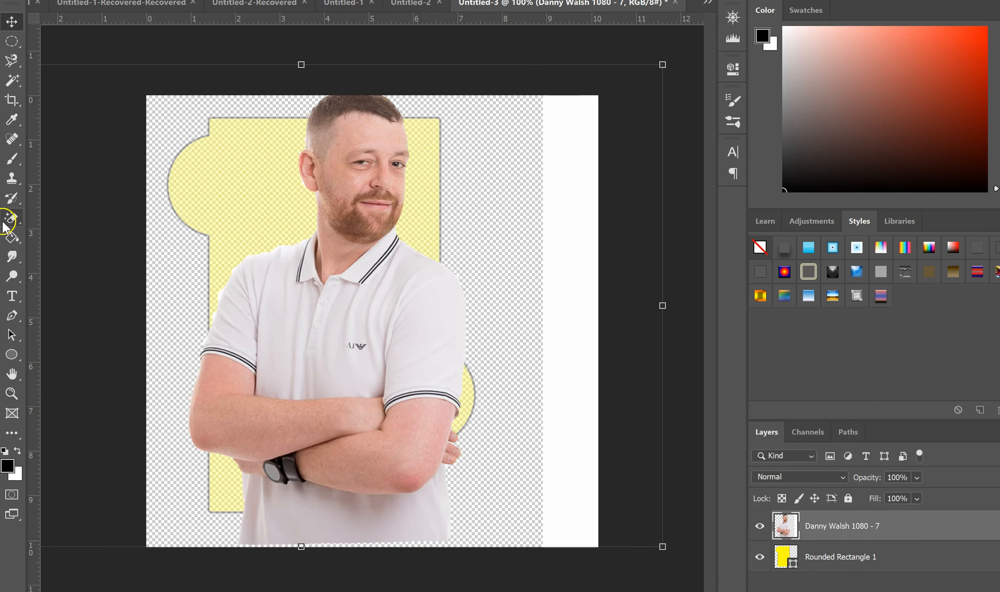
{"action": "left_click", "coordinate": [579, 218]}
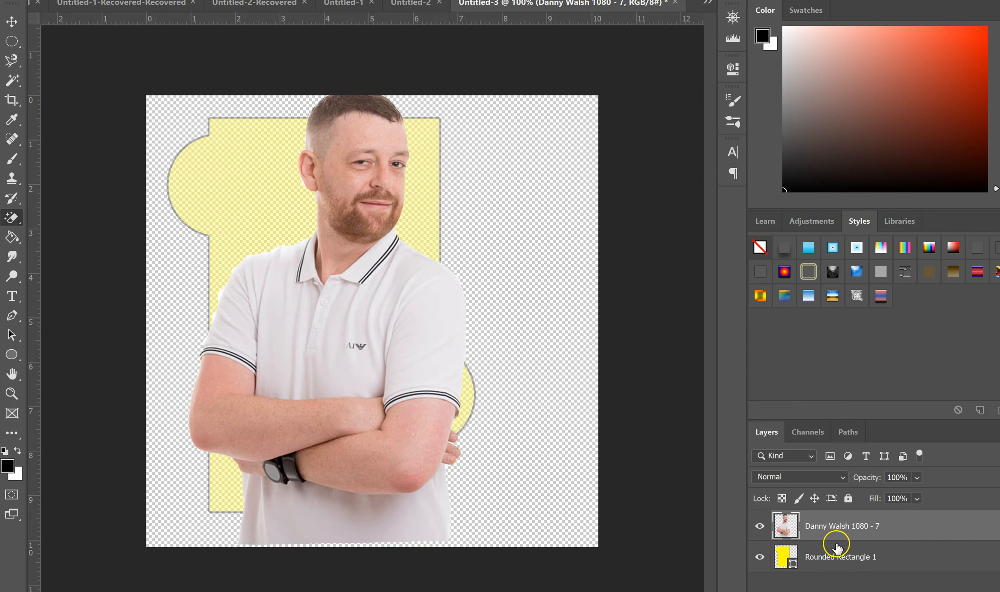
Step: Rotate the yellow shape slightly counter-clockwise, enlarge it behind the portrait, apply the transform and deselect the shape
{"action": "left_click", "coordinate": [832, 559]}
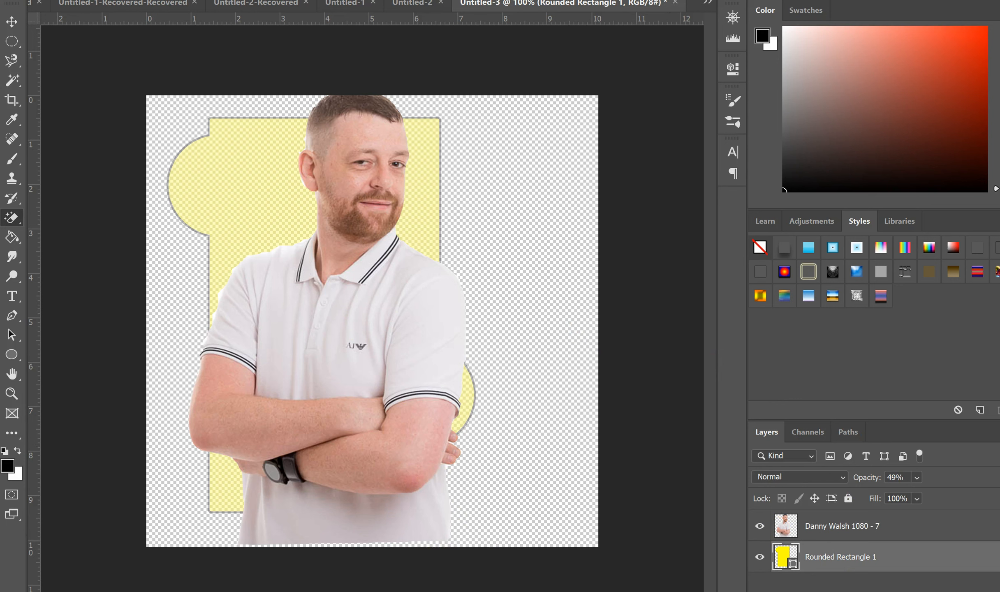
{"action": "left_click", "coordinate": [15, 23]}
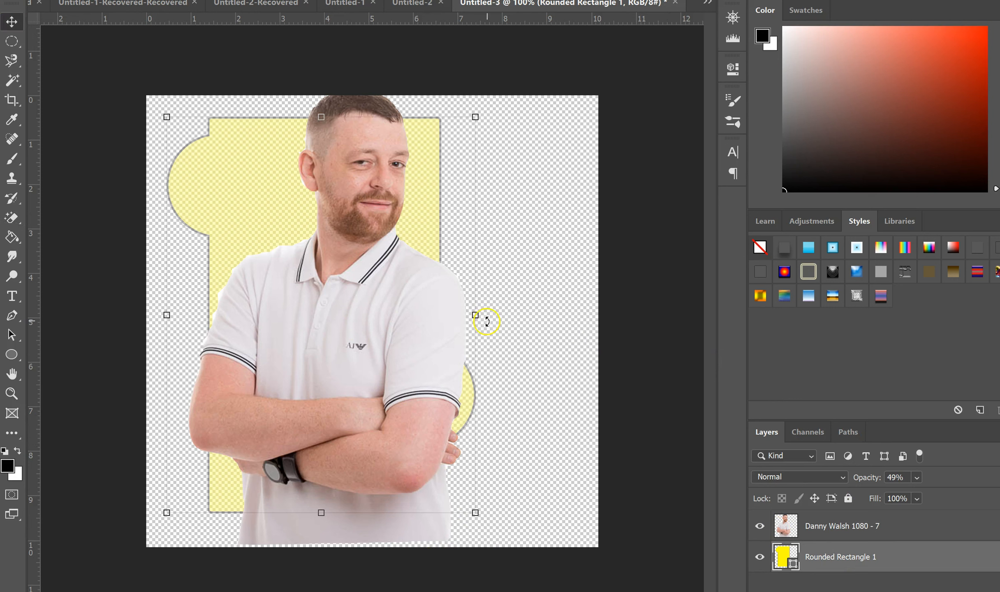
{"action": "left_click_drag", "start_coordinate": [486, 315], "coordinate": [487, 300]}
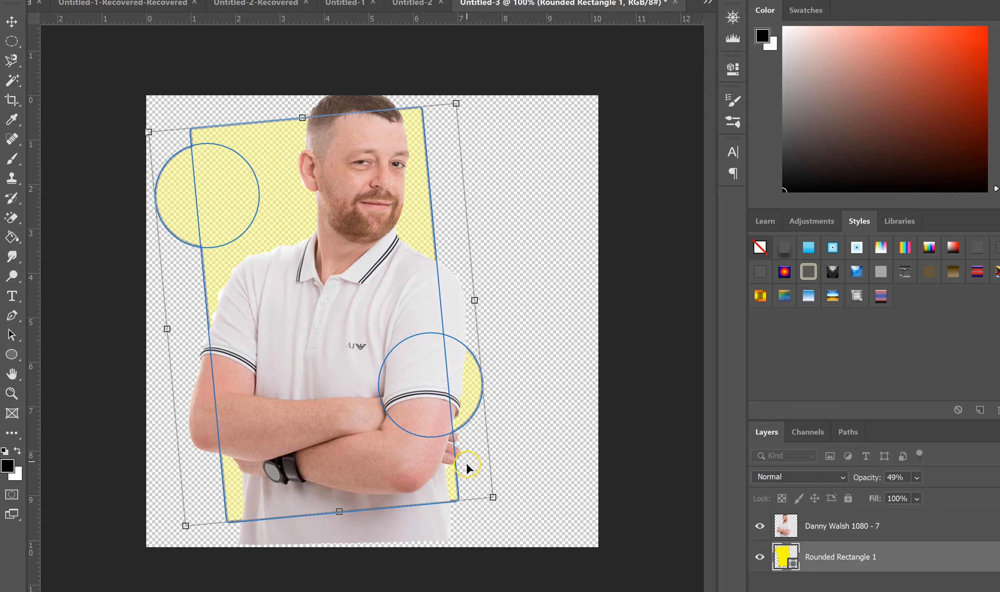
{"action": "left_click_drag", "start_coordinate": [489, 492], "coordinate": [536, 519]}
{"action": "key", "text": "Return"}
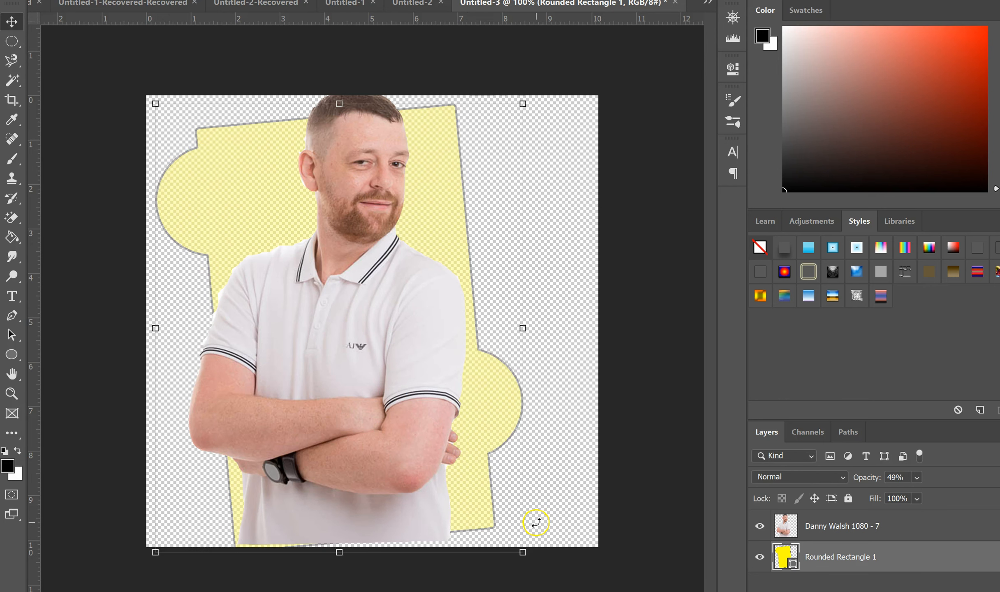
{"action": "left_click", "coordinate": [646, 225]}
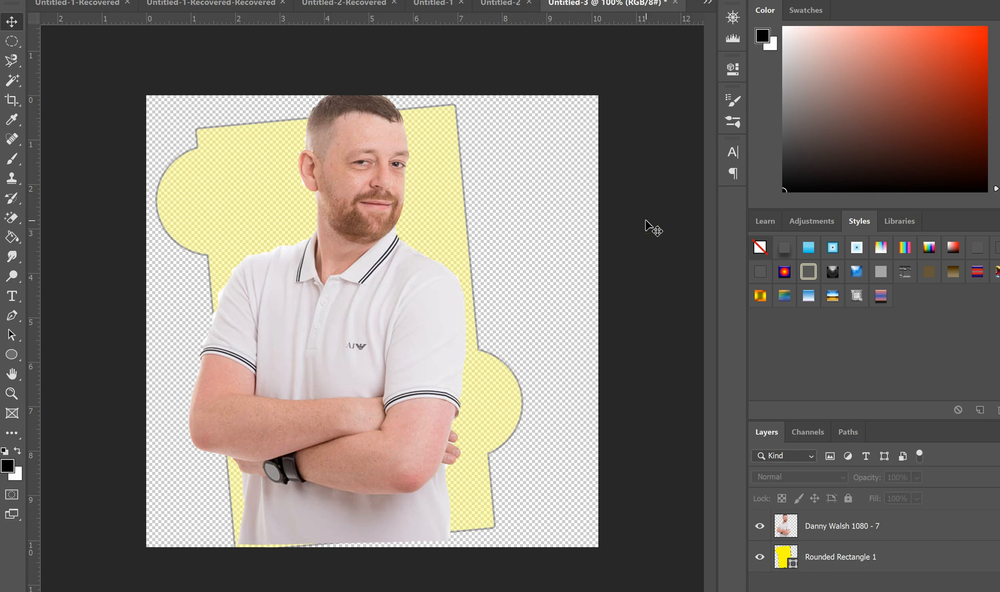
Step: Move the portrait down until the whole head fits on the canvas, and erase the white patch in the canvas's upper right corner
{"action": "left_click", "coordinate": [365, 159]}
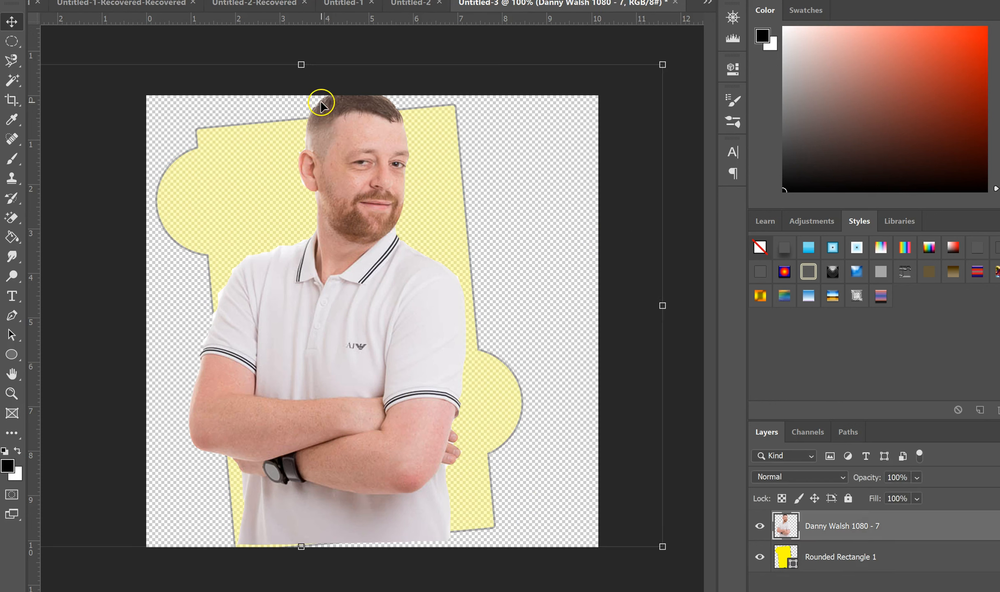
{"action": "left_click_drag", "start_coordinate": [350, 170], "coordinate": [350, 186]}
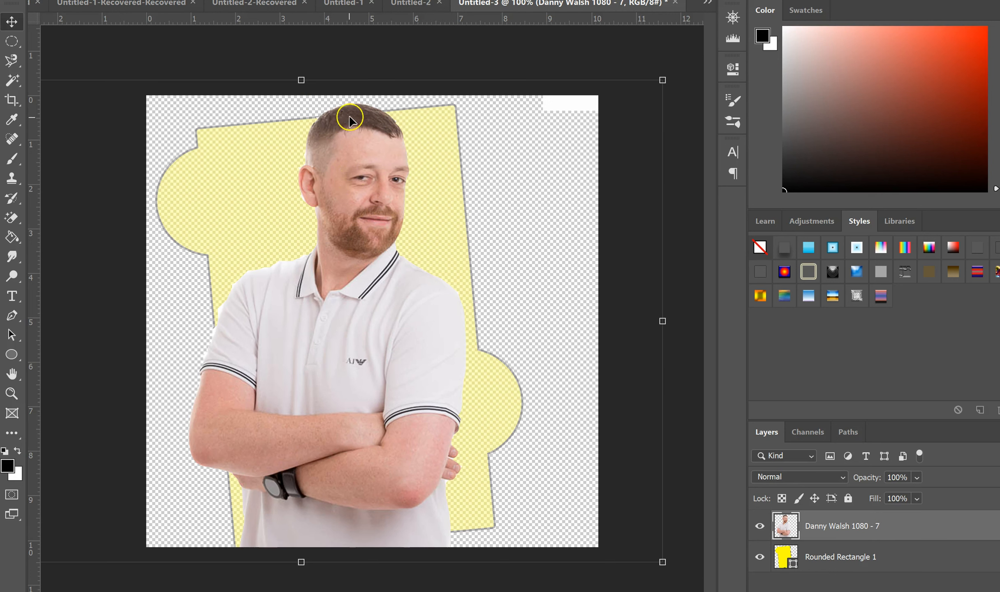
{"action": "left_click_drag", "start_coordinate": [372, 139], "coordinate": [371, 137]}
{"action": "left_click", "coordinate": [12, 218]}
{"action": "left_click", "coordinate": [575, 109]}
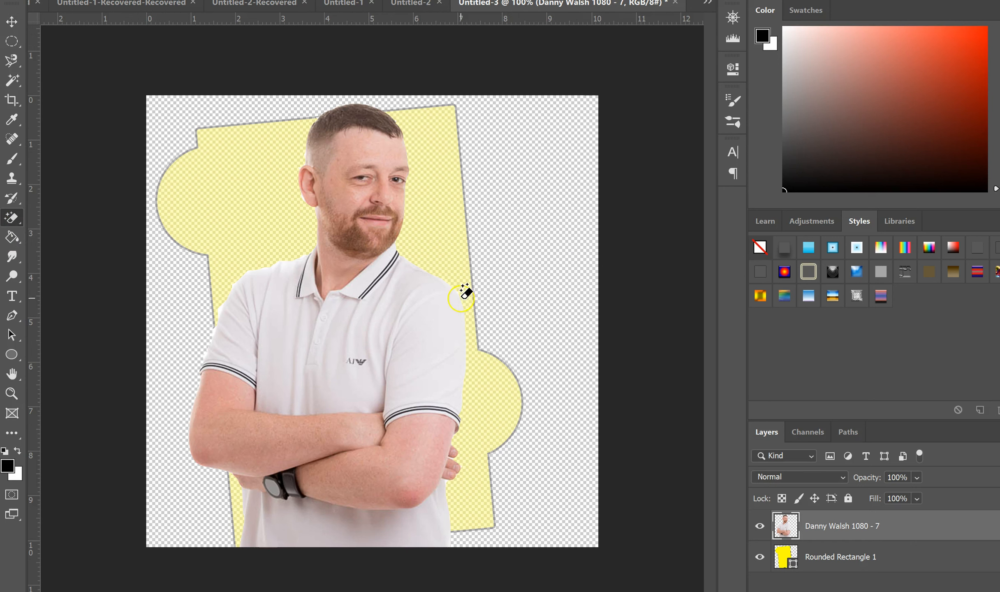
Step: Export the image as PNG to the Walsh Marketing 2023 folder, named with the man's first name followed by "hubb background"
{"action": "left_click", "coordinate": [36, 1]}
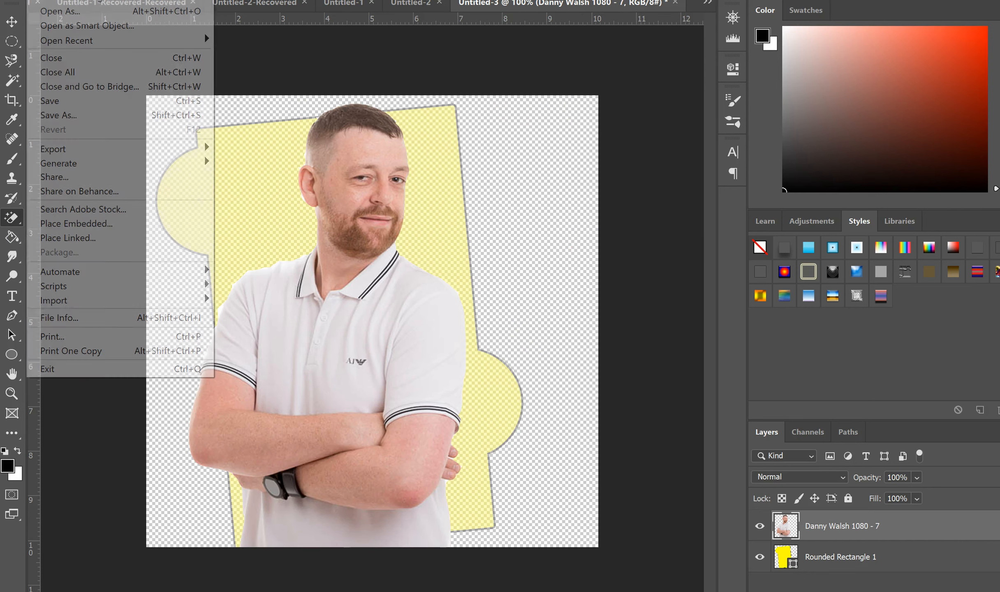
{"action": "mouse_move", "coordinate": [127, 149]}
{"action": "left_click", "coordinate": [252, 153]}
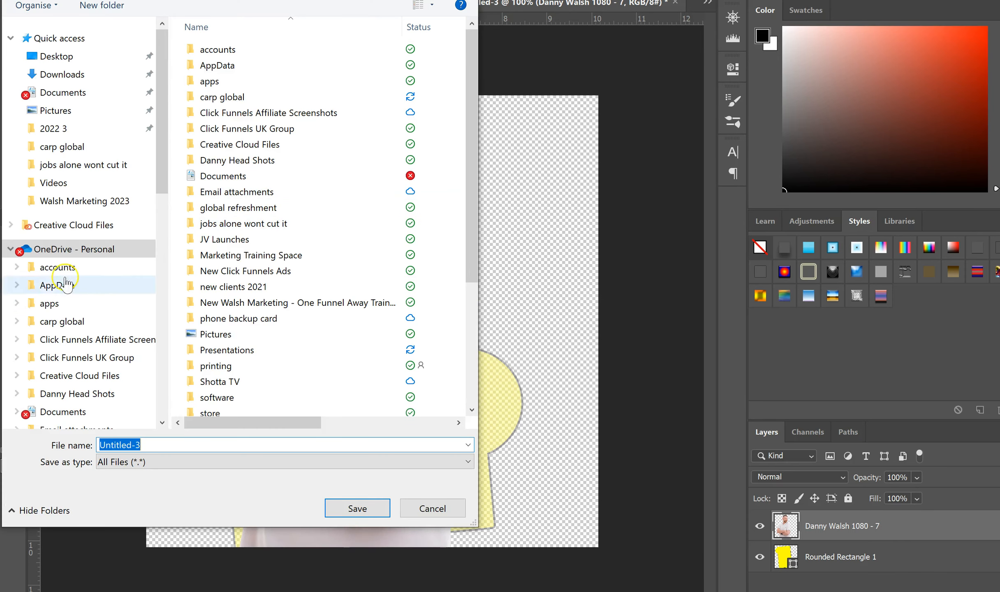
{"action": "left_click", "coordinate": [113, 214]}
{"action": "left_click", "coordinate": [159, 445]}
{"action": "type", "text": "danny"}
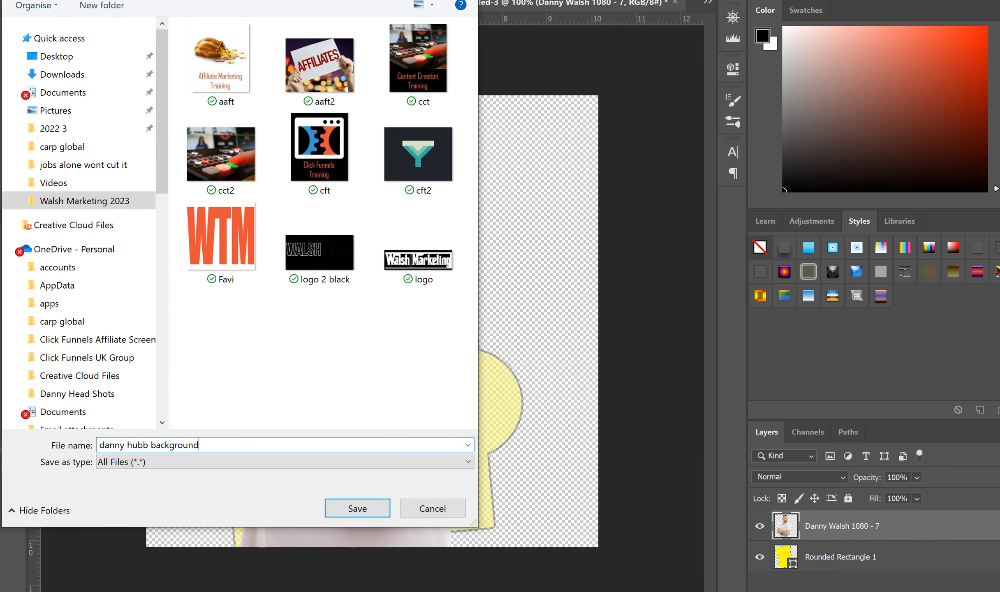
{"action": "type", "text": " hubb background"}
{"action": "key", "text": "Return"}
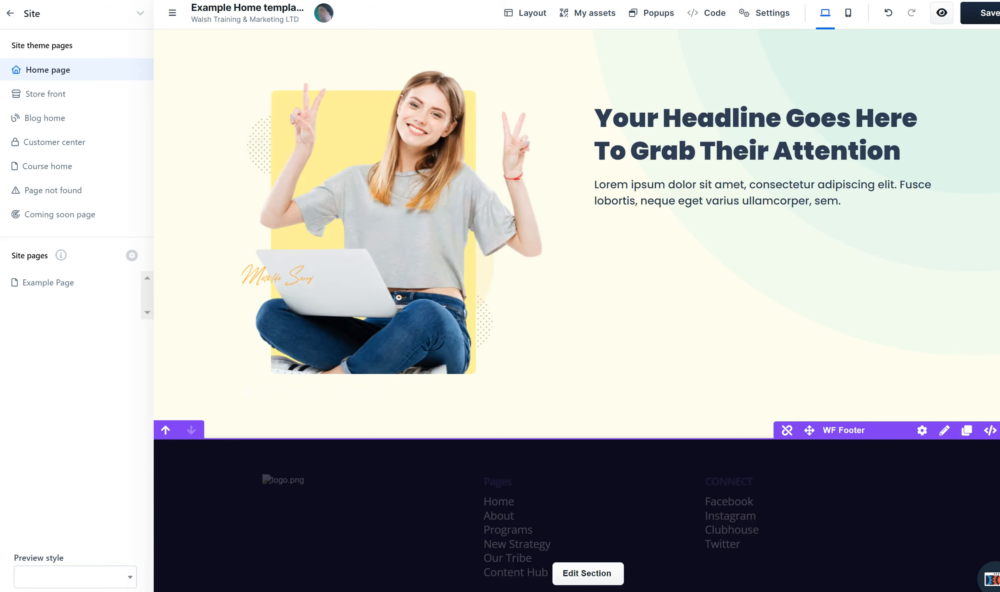
Step: In the ClickFunnels editor, upload the exported portrait image, replace the header section's sample photo with it and save the page
{"action": "left_click", "coordinate": [379, 176]}
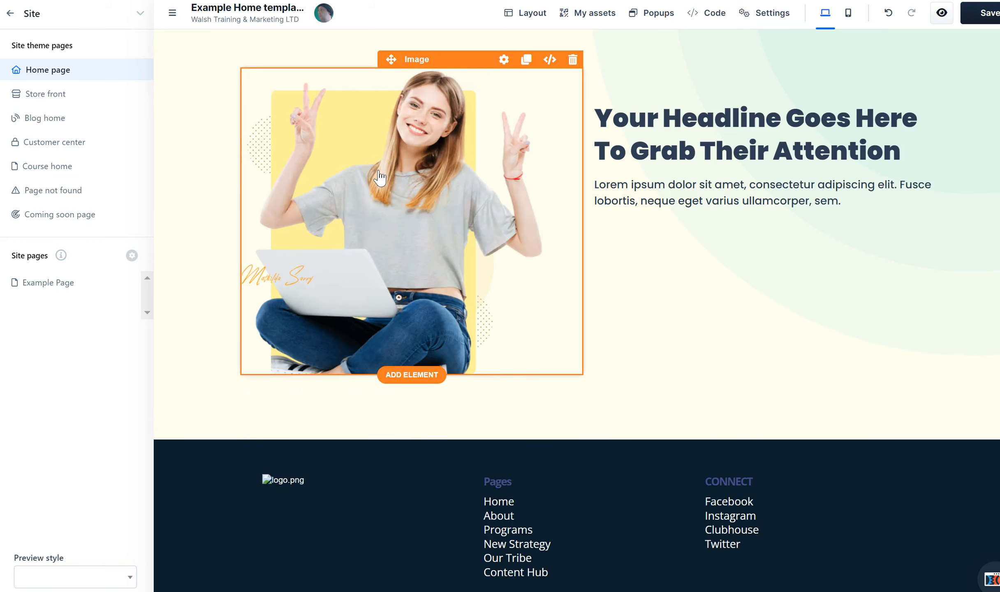
{"action": "double_click", "coordinate": [379, 176]}
{"action": "left_click", "coordinate": [442, 154]}
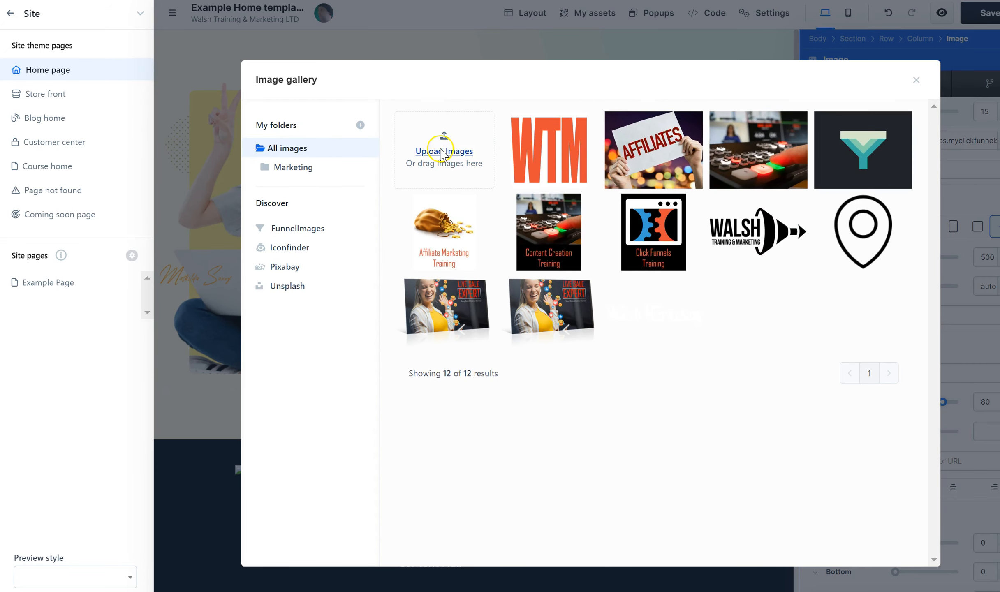
{"action": "double_click", "coordinate": [361, 177]}
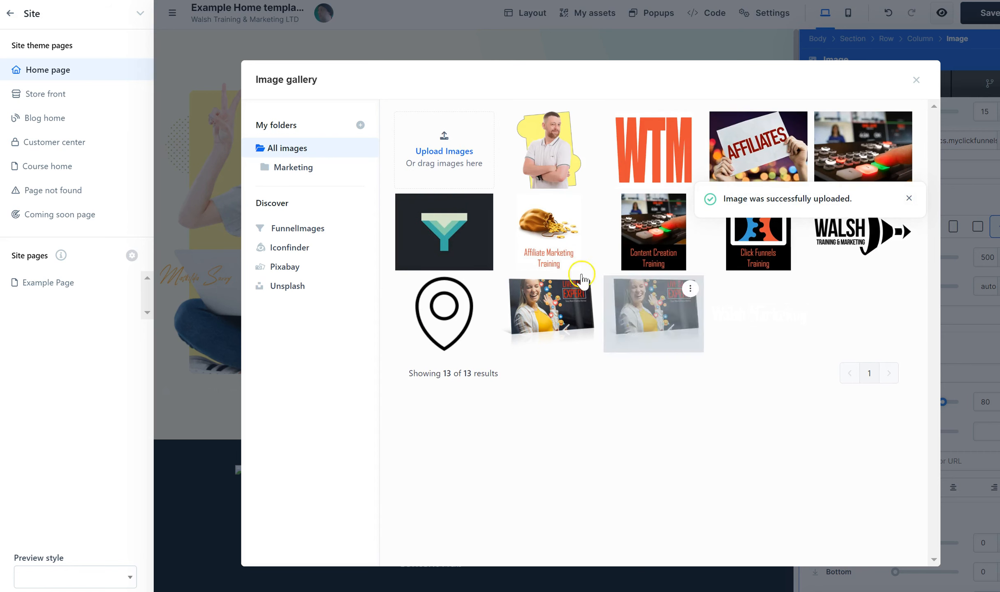
{"action": "left_click", "coordinate": [561, 168]}
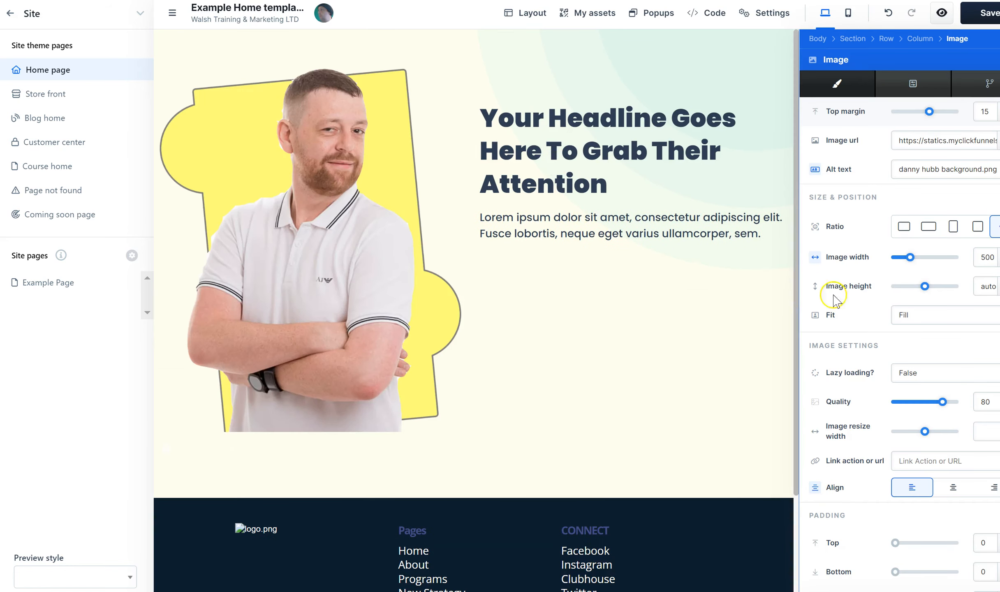
{"action": "left_click", "coordinate": [705, 364]}
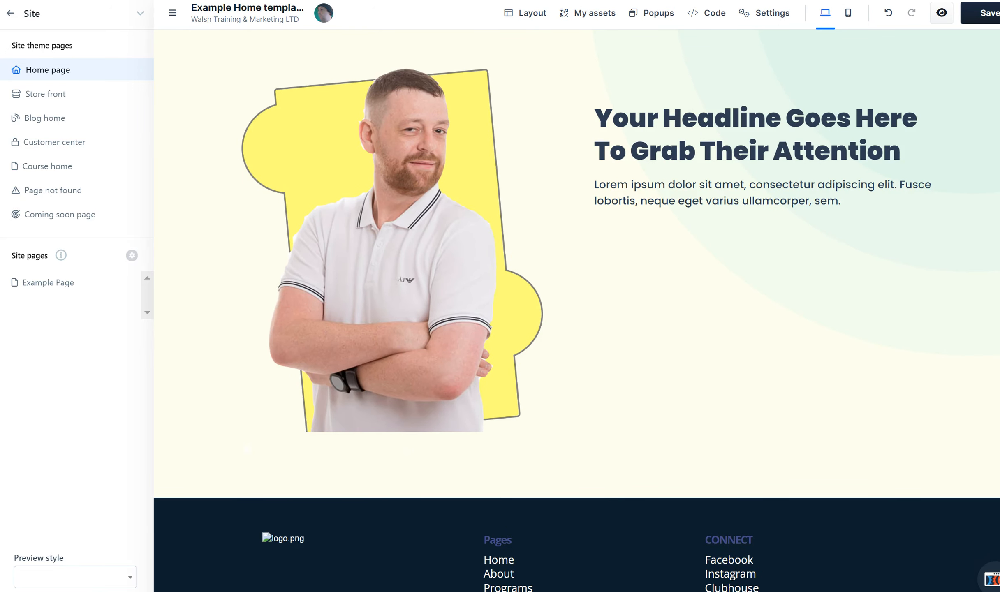
{"action": "left_click", "coordinate": [993, 13]}
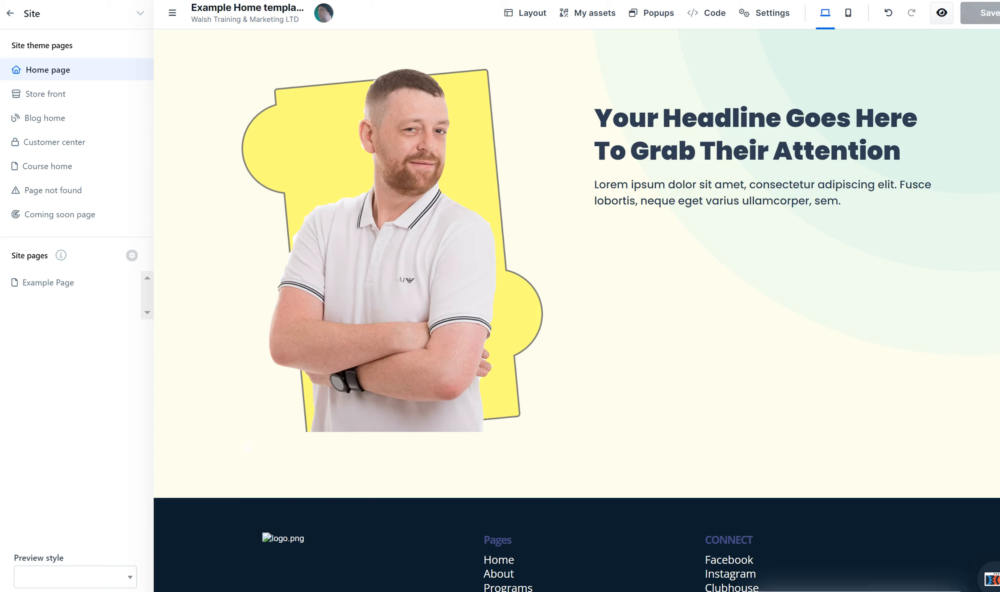
Step: Replace the header section's headline with "Welcome To My Funnel Hub,"
{"action": "left_click", "coordinate": [752, 151]}
{"action": "triple_click", "coordinate": [762, 131]}
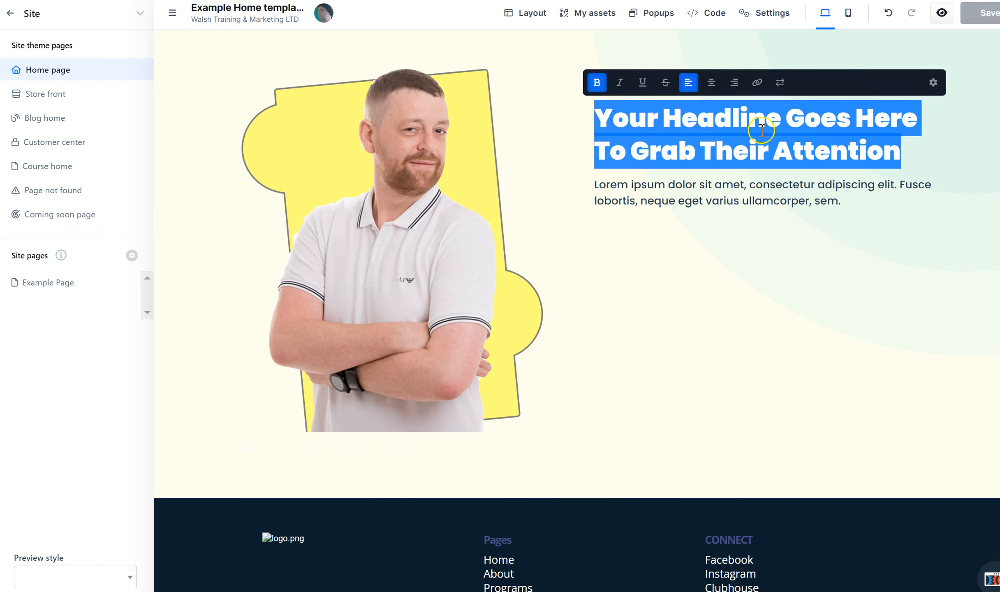
{"action": "type", "text": "Welcome To "}
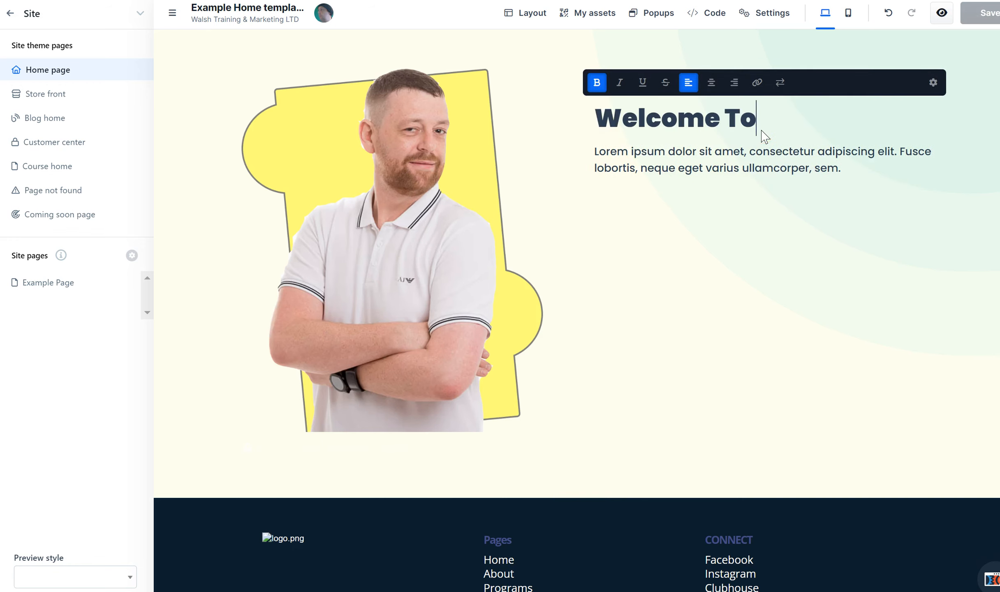
{"action": "type", "text": "My "}
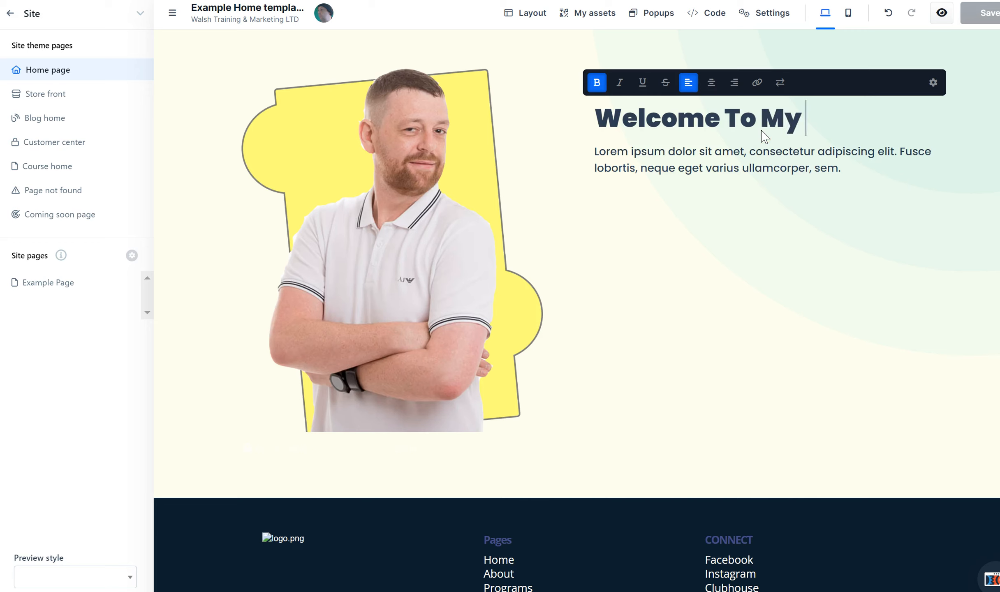
{"action": "type", "text": "Funnel Hub,"}
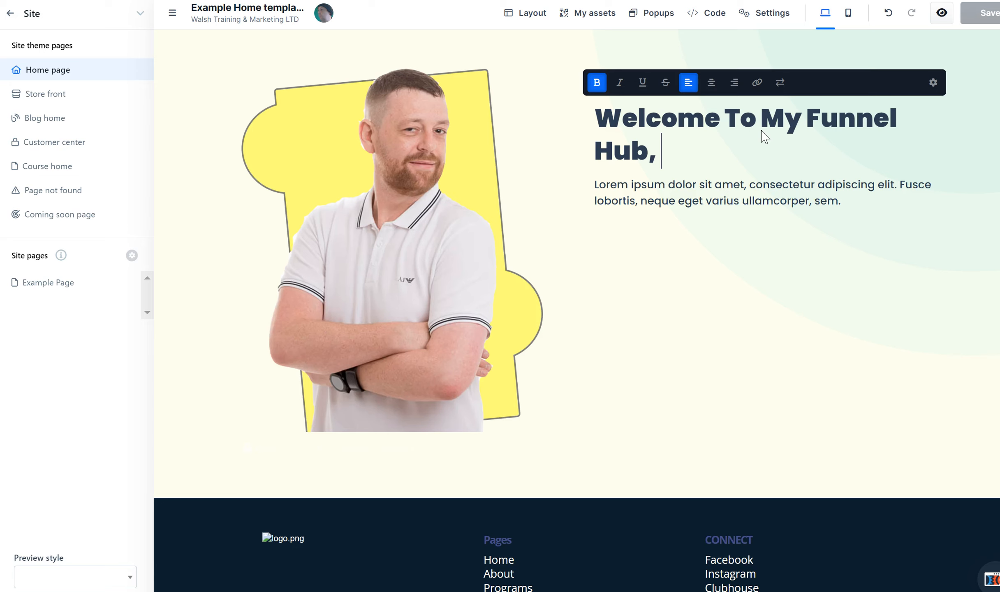
Step: Replace the headline with "A Complete Collection Of Training, Resources & Video Tutorials That Any Business Can Use To Sell More Products Online..."
{"action": "triple_click", "coordinate": [765, 136]}
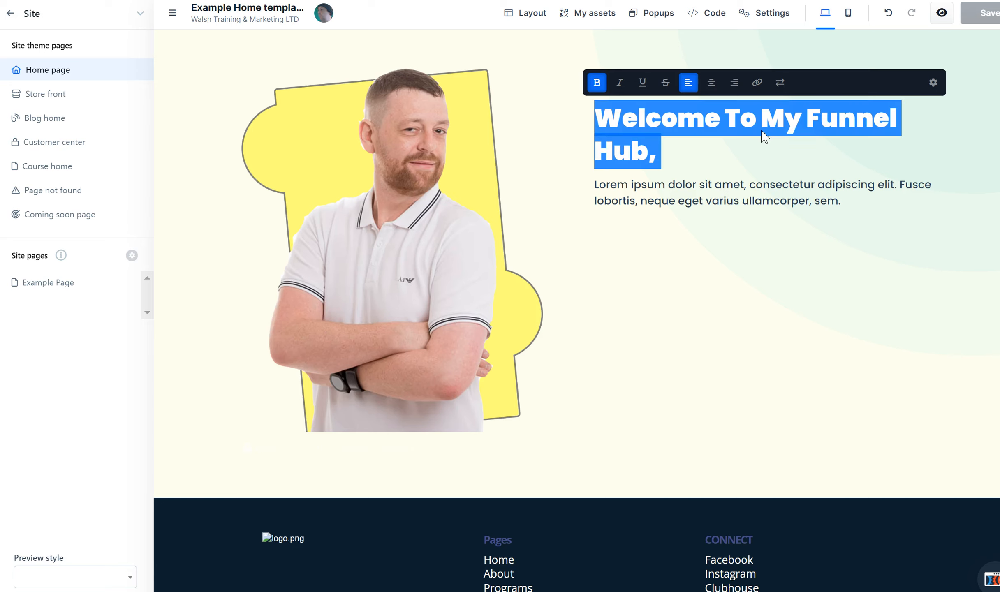
{"action": "key", "text": "BackSpace"}
{"action": "type", "text": "A Complete Co"}
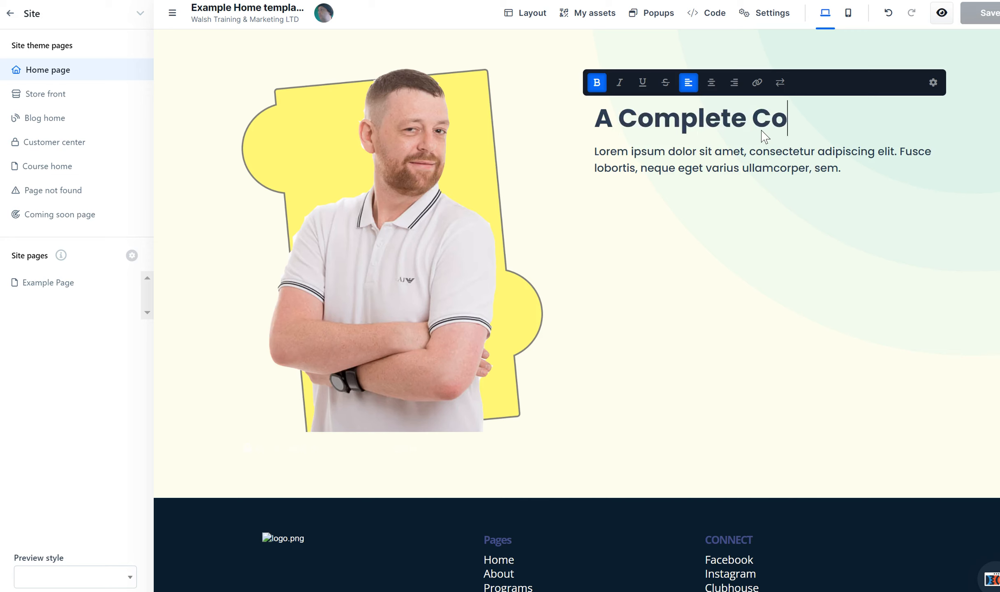
{"action": "type", "text": "llection Of Training, Res"}
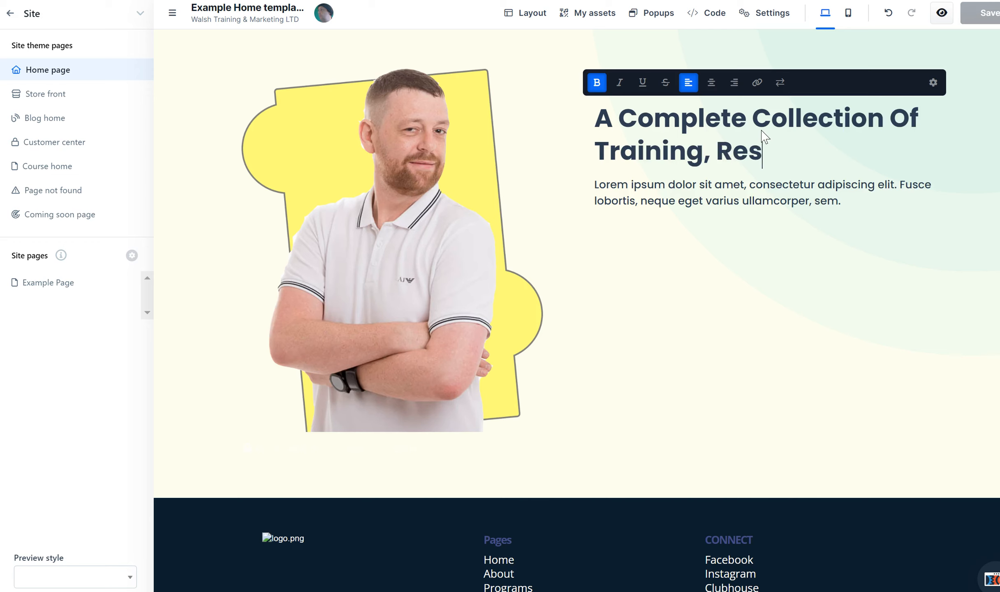
{"action": "type", "text": "ources & "}
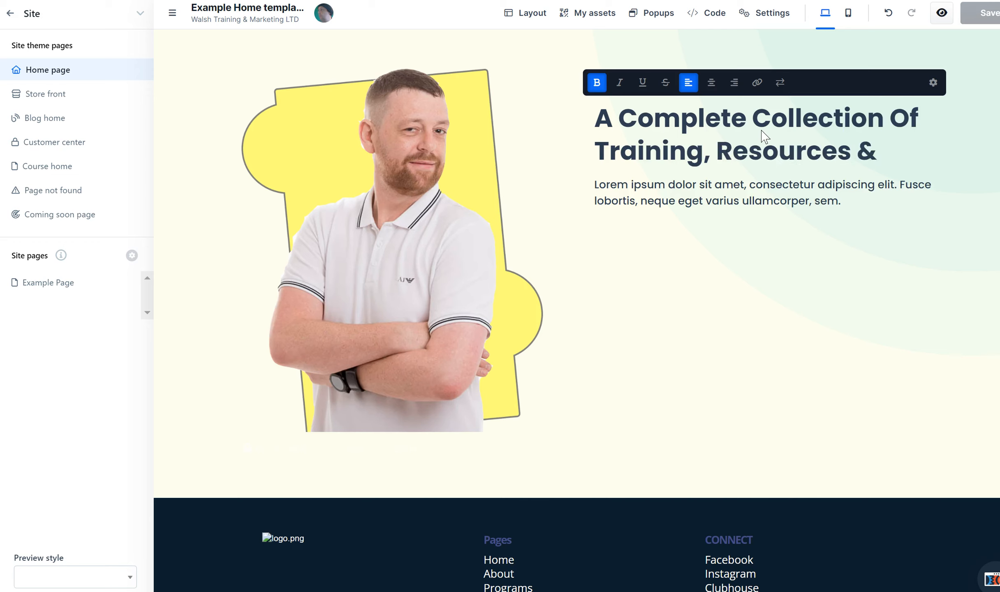
{"action": "type", "text": "Video Tutorials TYha"}
{"action": "key", "text": "BackSpace"}
{"action": "key", "text": "BackSpace"}
{"action": "key", "text": "BackSpace"}
{"action": "type", "text": "hat Any "}
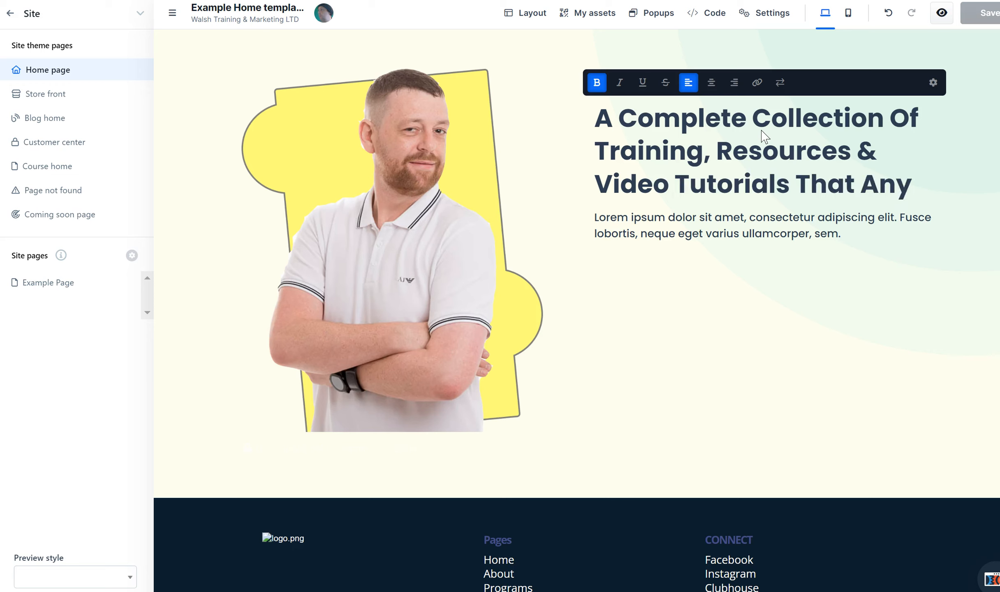
{"action": "type", "text": "Business C"}
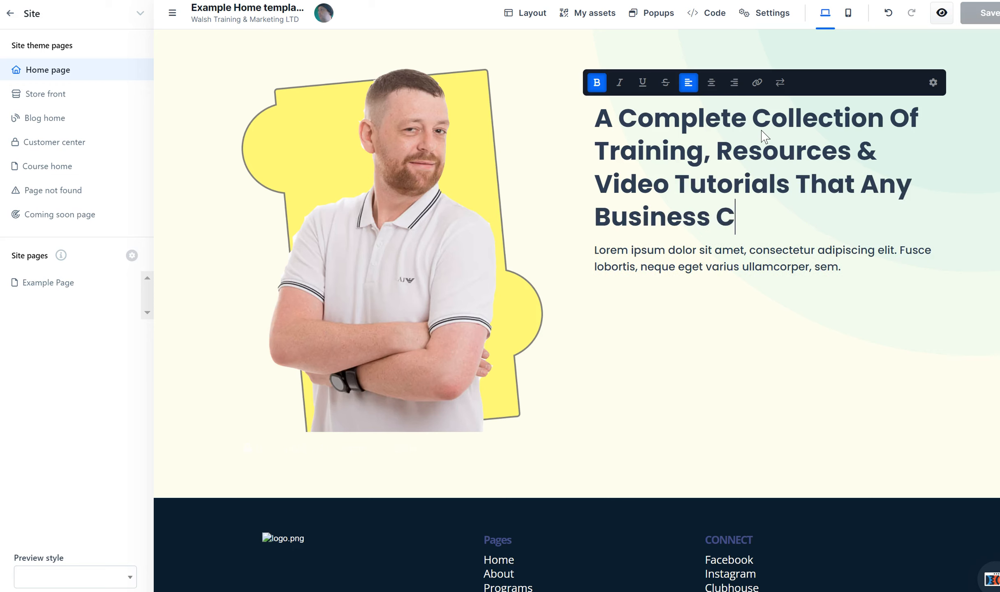
{"action": "type", "text": "an Use To "}
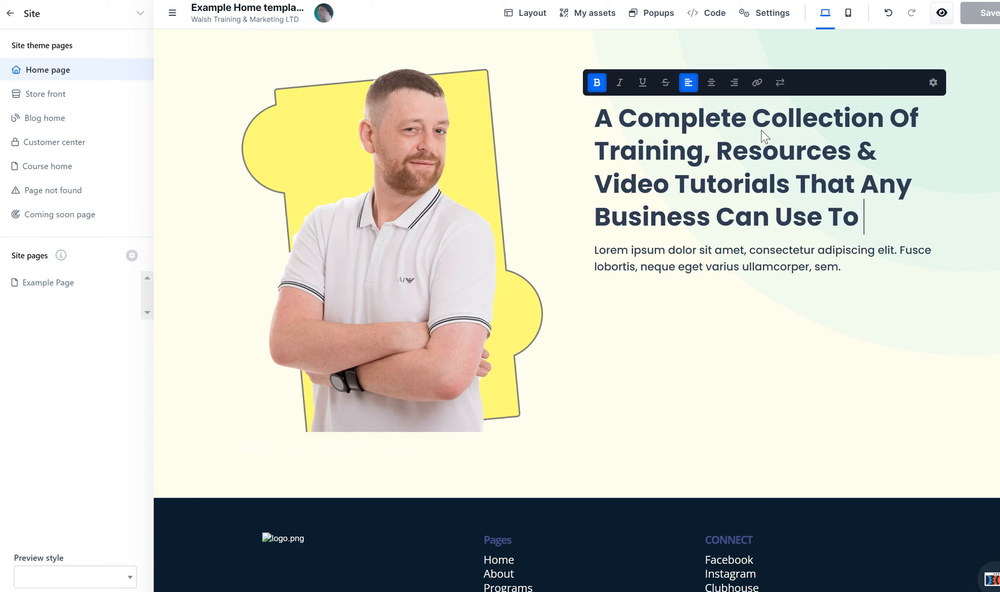
{"action": "type", "text": "Sell More Porcu"}
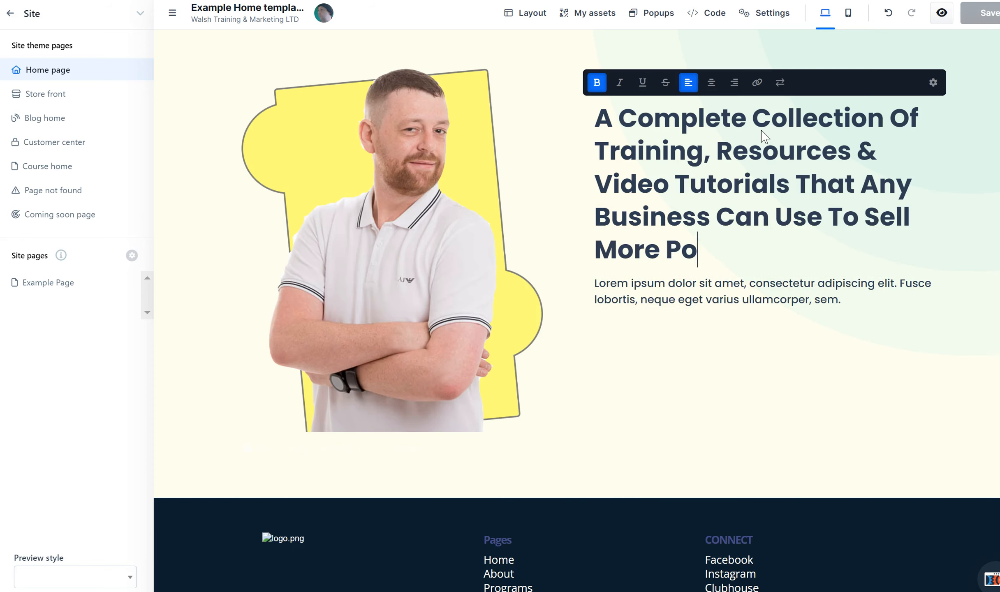
{"action": "key", "text": "BackSpace"}
{"action": "key", "text": "BackSpace"}
{"action": "key", "text": "BackSpace"}
{"action": "key", "text": "BackSpace"}
{"action": "type", "text": "rodu"}
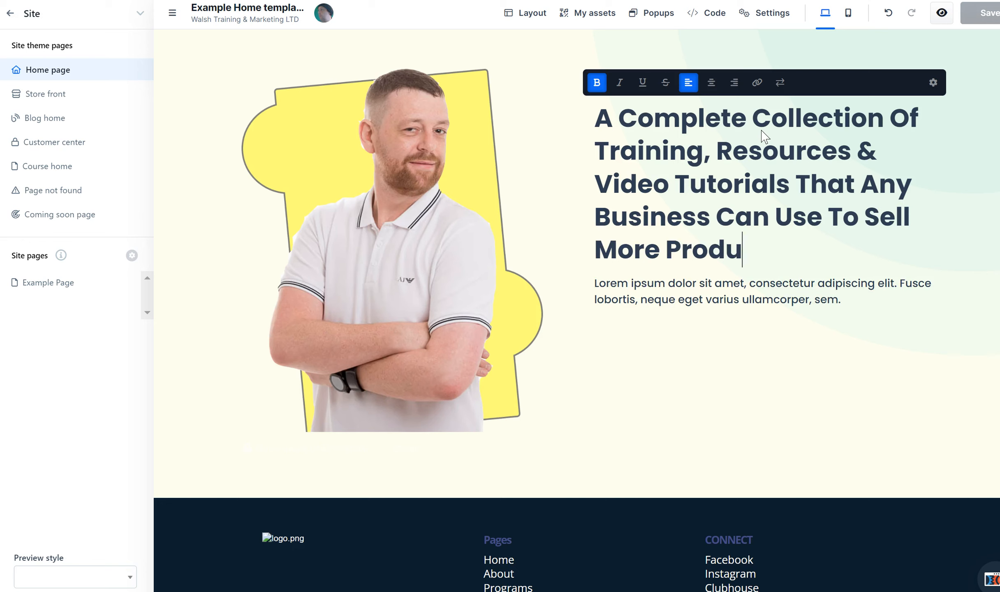
{"action": "type", "text": "cts Online..."}
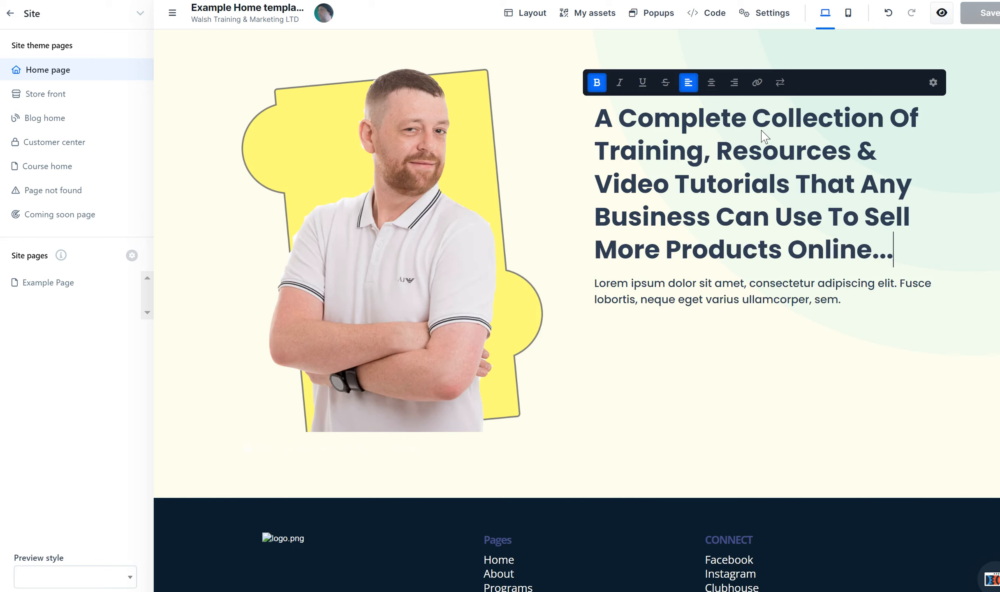
Step: Replace the header's body text with "Even if you have no idea about the Internet, Marketing or any of that technical stuff..." and save the page
{"action": "left_click", "coordinate": [756, 294]}
{"action": "double_click", "coordinate": [756, 295]}
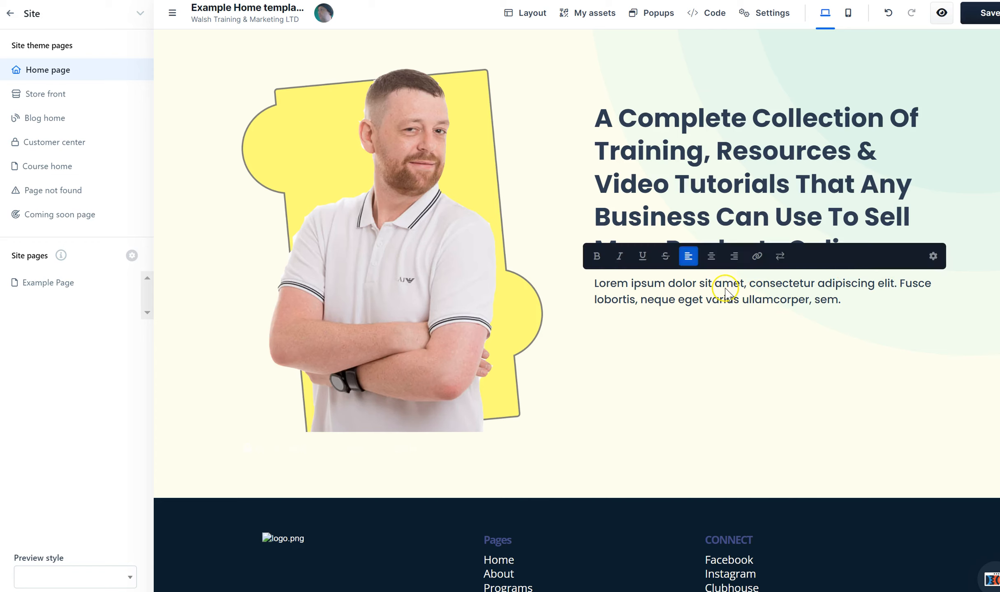
{"action": "left_click", "coordinate": [709, 289]}
{"action": "key", "text": "ctrl+a"}
{"action": "type", "text": "Even"}
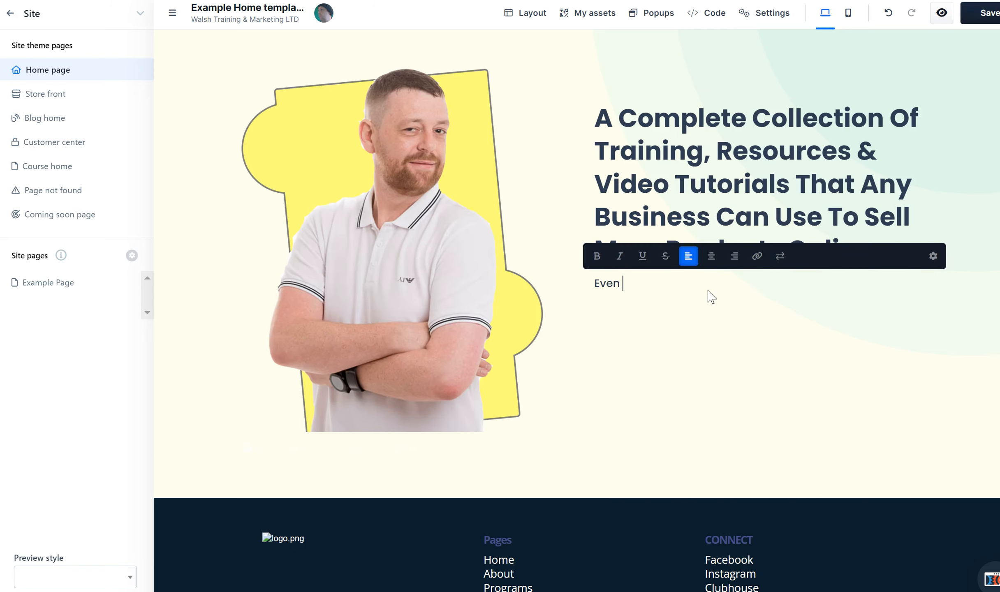
{"action": "type", "text": "tif you have noidea abnout"}
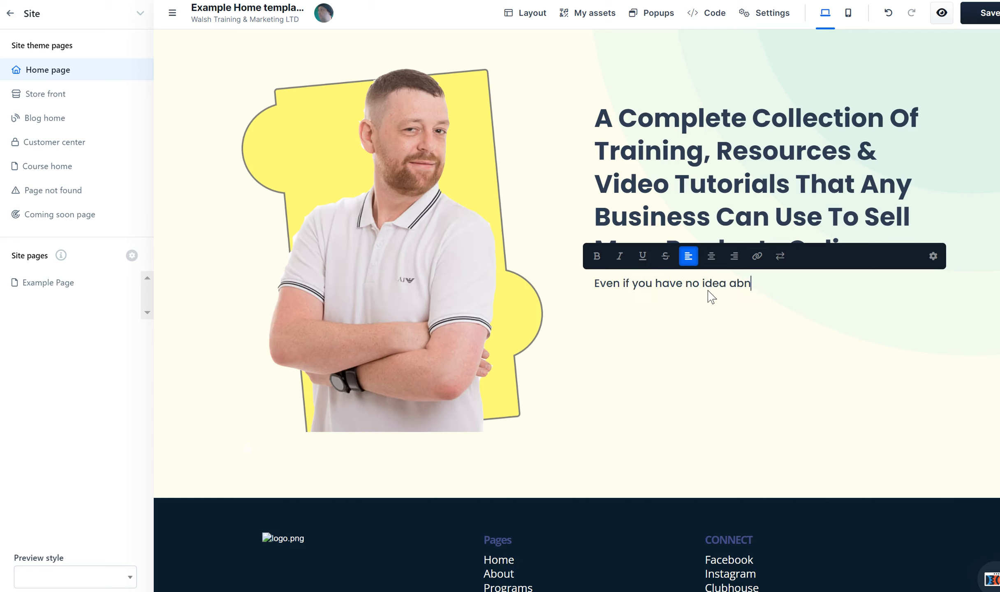
{"action": "key", "text": "BackSpace"}
{"action": "key", "text": "BackSpace"}
{"action": "key", "text": "BackSpace"}
{"action": "key", "text": "BackSpace"}
{"action": "type", "text": "out the Intenernet, M"}
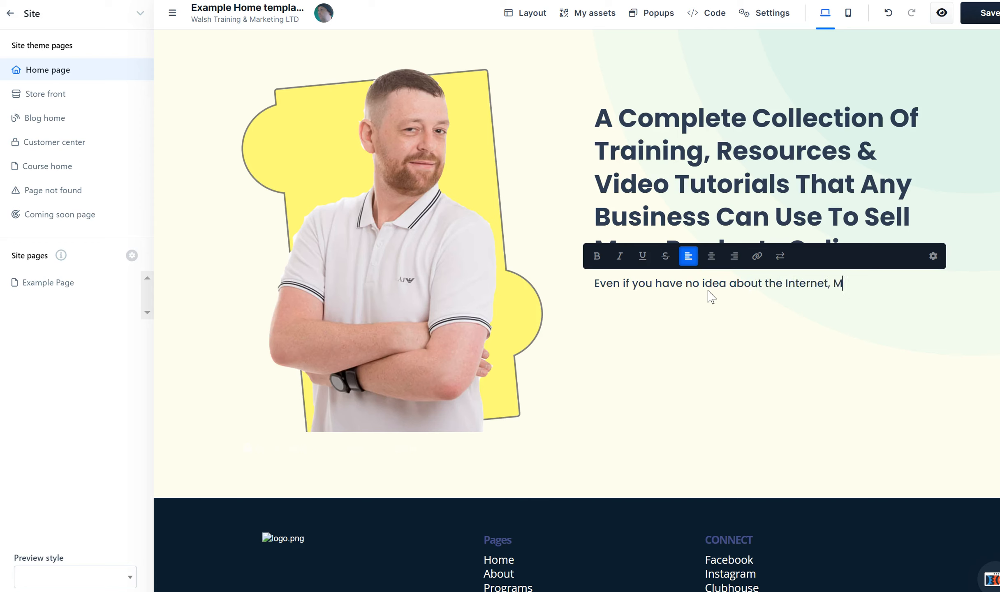
{"action": "type", "text": "arleting"}
{"action": "type", "text": "keting,"}
{"action": "type", "text": " or any of thi"}
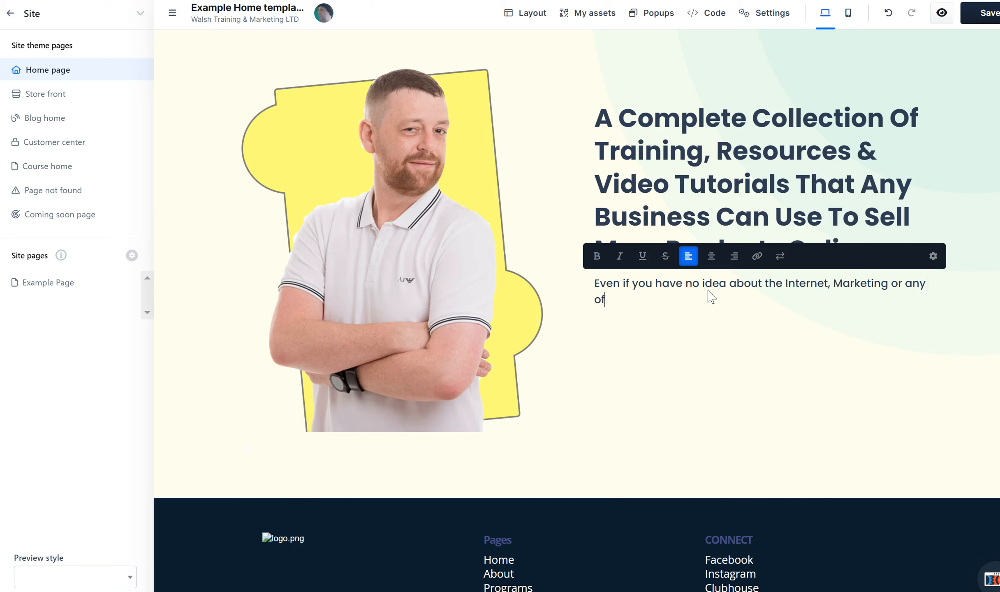
{"action": "type", "text": "t techinnical stuff."}
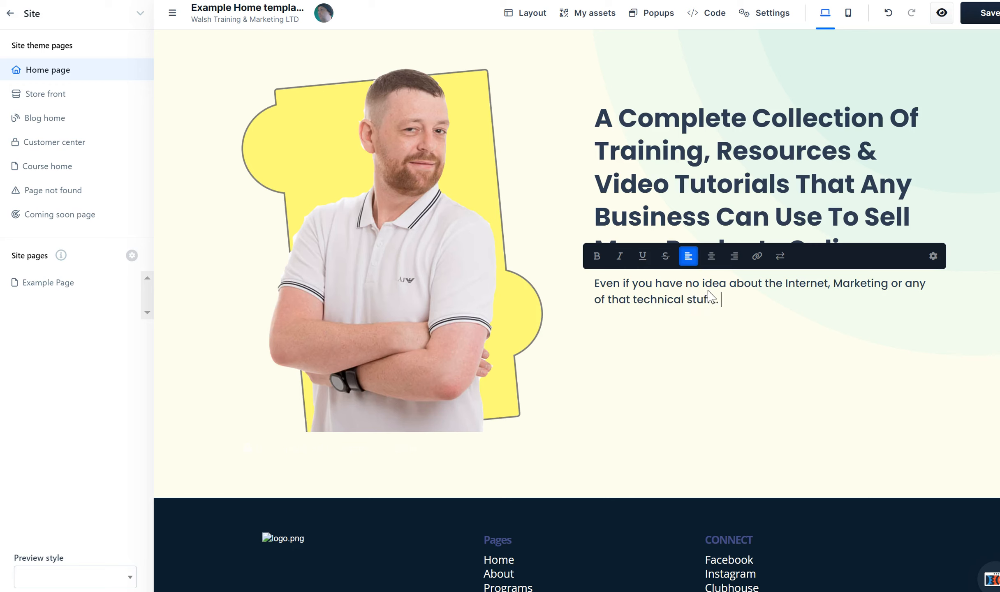
{"action": "type", "text": ".."}
{"action": "left_click", "coordinate": [711, 357]}
{"action": "right_click", "coordinate": [727, 340]}
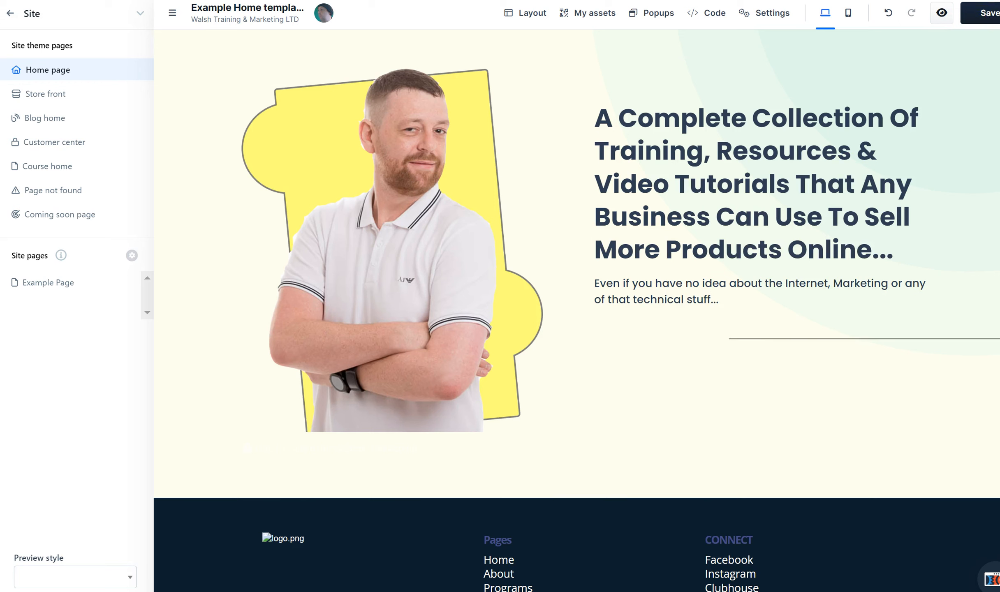
{"action": "left_click", "coordinate": [987, 13]}
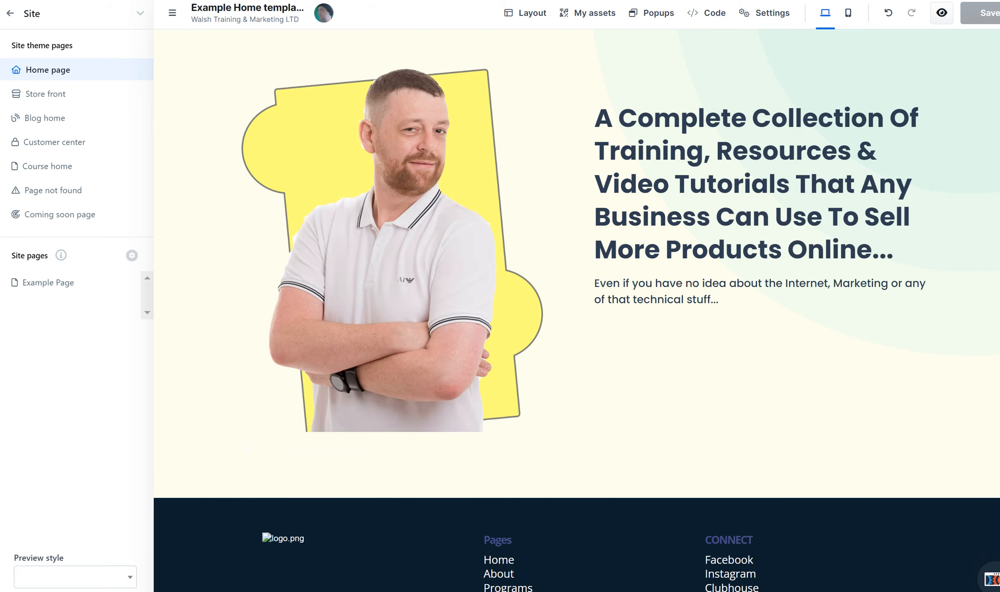
Step: Insert two ready-made testimonial sections below the header: the light blue one with round portraits and the dark Testimonial 4
{"action": "scroll", "coordinate": [575, 267], "scroll_direction": "down", "scroll_amount": 3}
{"action": "scroll", "coordinate": [576, 267], "scroll_direction": "up", "scroll_amount": 3}
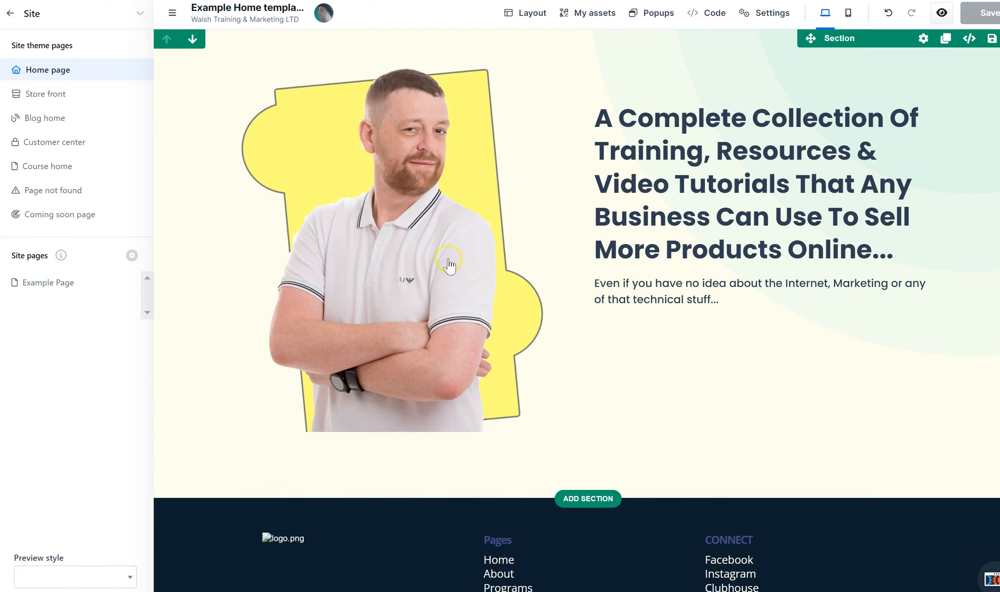
{"action": "left_click", "coordinate": [582, 502]}
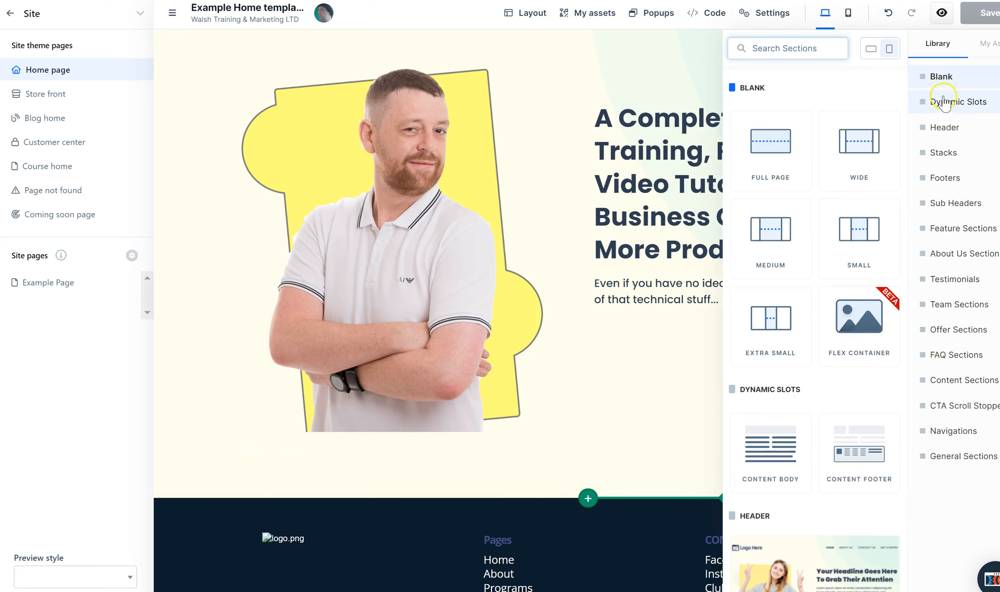
{"action": "left_click", "coordinate": [956, 280]}
{"action": "left_click", "coordinate": [814, 142]}
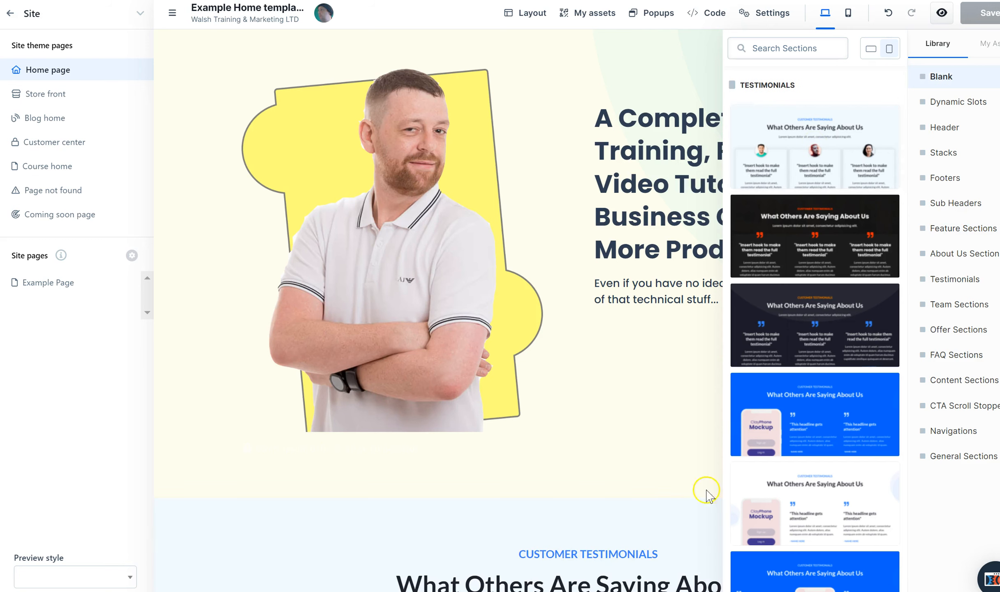
{"action": "left_click", "coordinate": [817, 331]}
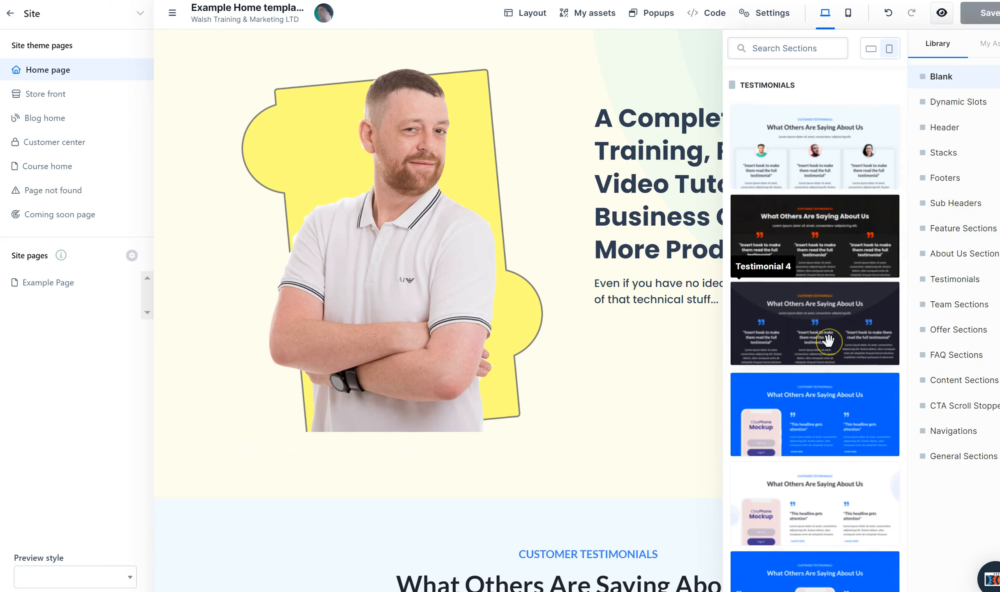
{"action": "left_click", "coordinate": [807, 350]}
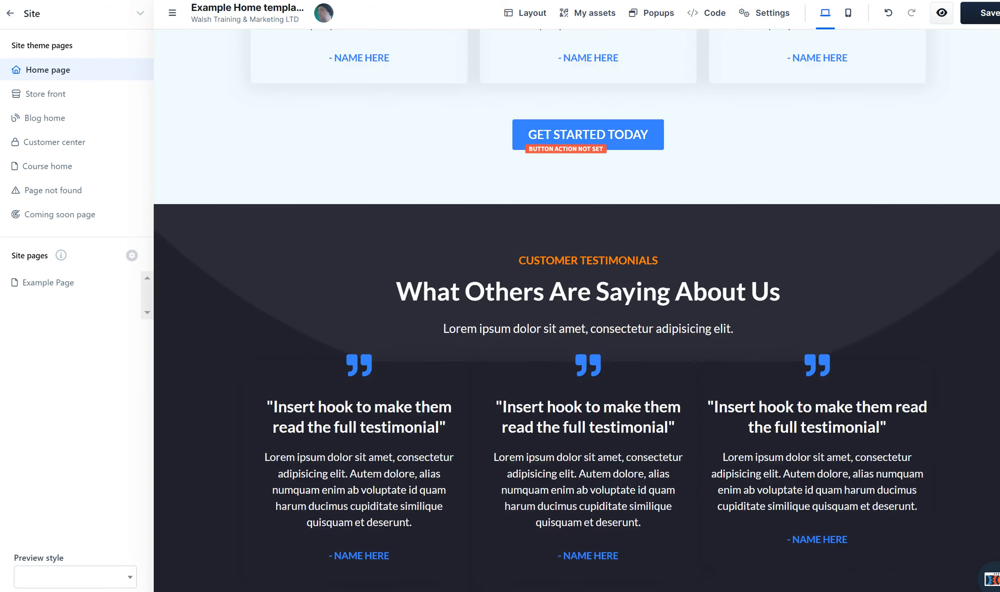
{"action": "scroll", "coordinate": [576, 311], "scroll_direction": "up", "scroll_amount": 12}
{"action": "scroll", "coordinate": [577, 310], "scroll_direction": "down", "scroll_amount": 3}
{"action": "scroll", "coordinate": [576, 311], "scroll_direction": "up", "scroll_amount": 2}
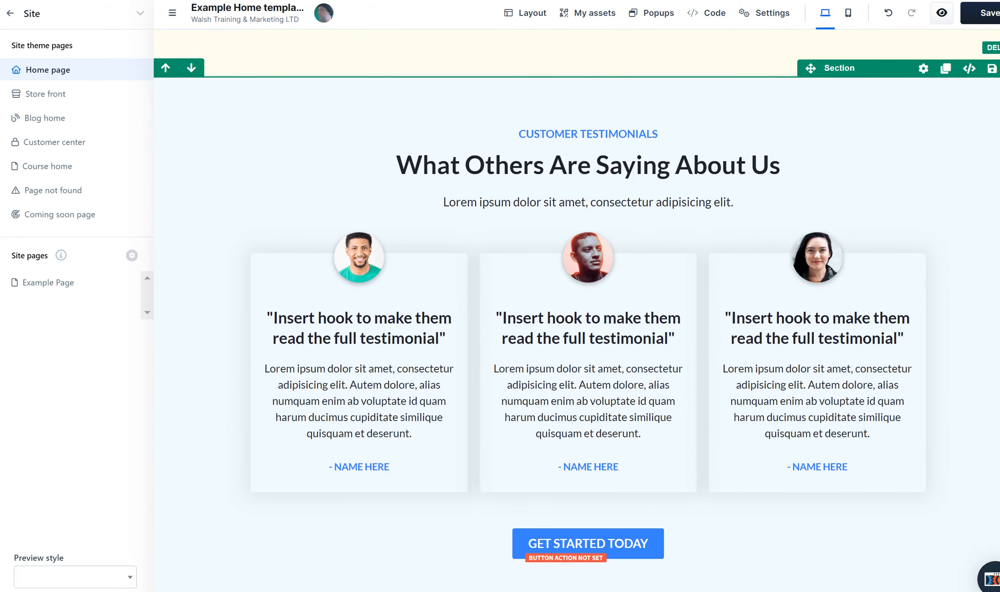
Step: Delete both testimonial sections below the header
{"action": "left_click", "coordinate": [999, 68]}
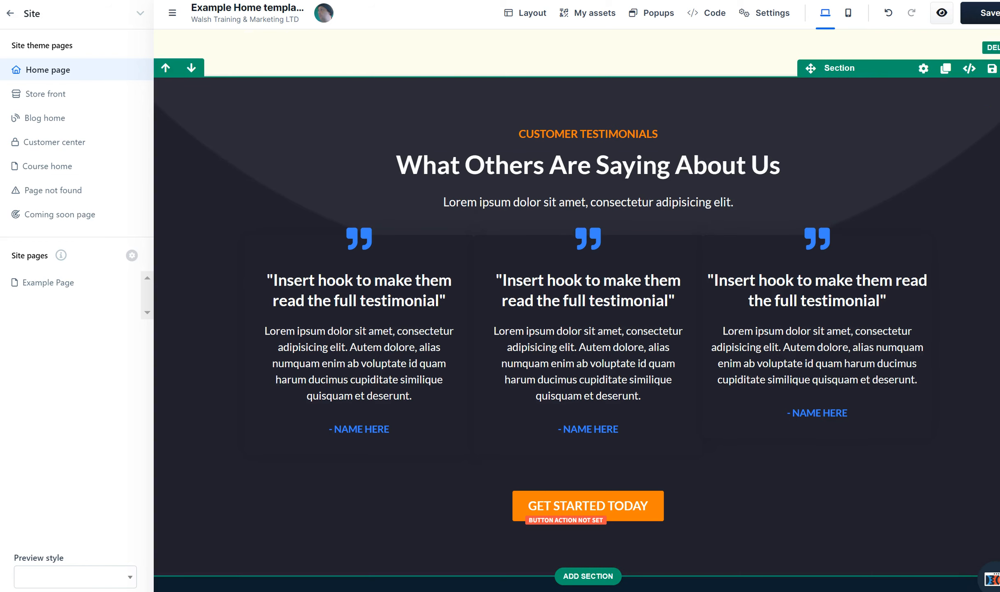
{"action": "left_click", "coordinate": [998, 68]}
{"action": "scroll", "coordinate": [636, 272], "scroll_direction": "up", "scroll_amount": 5}
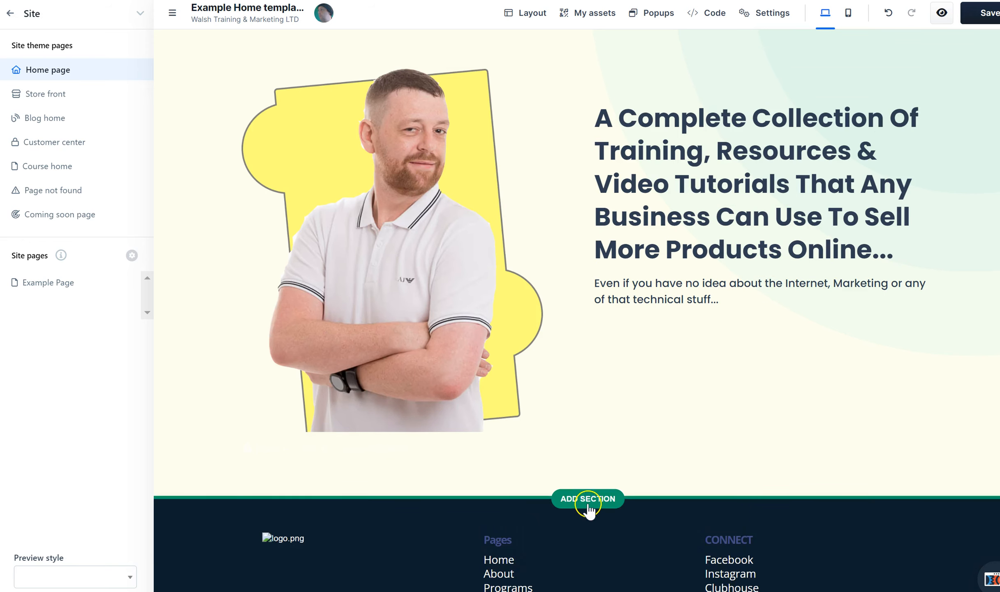
Step: Add the ready-made team section "The People Behind The Brand" with three large portraits on colored backgrounds below the header
{"action": "left_click", "coordinate": [588, 505]}
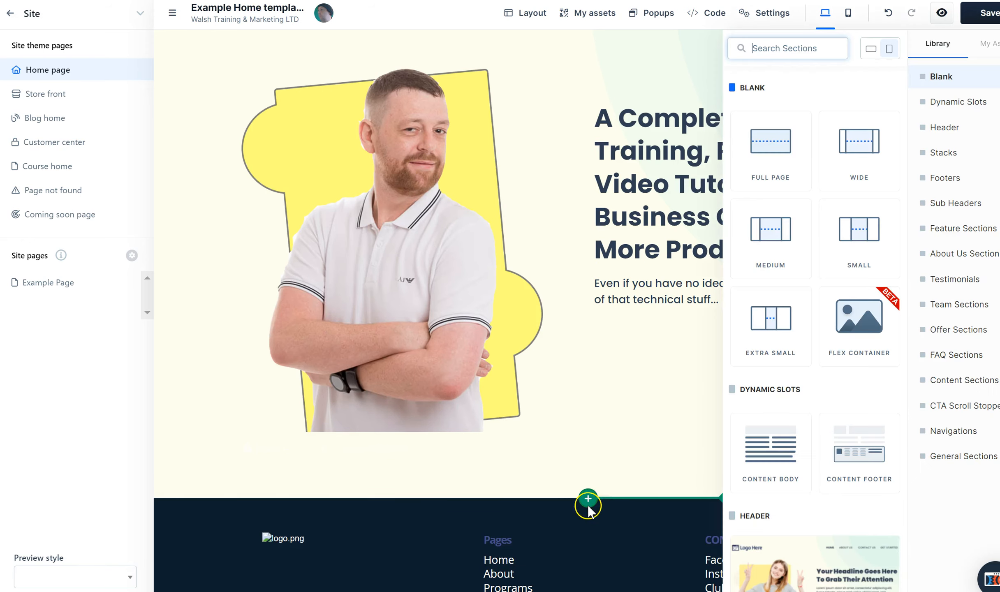
{"action": "left_click", "coordinate": [945, 283]}
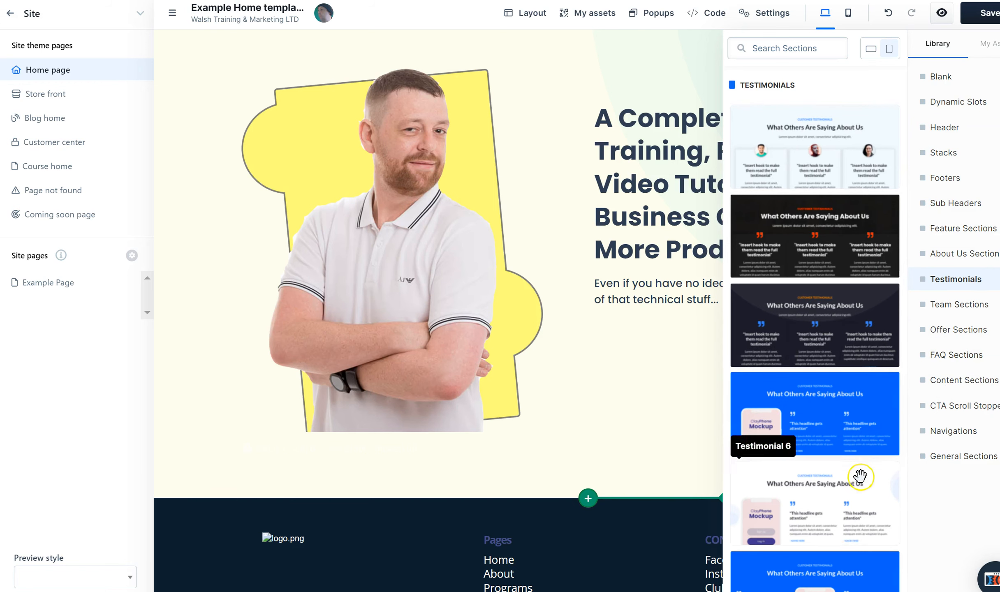
{"action": "left_click", "coordinate": [953, 305]}
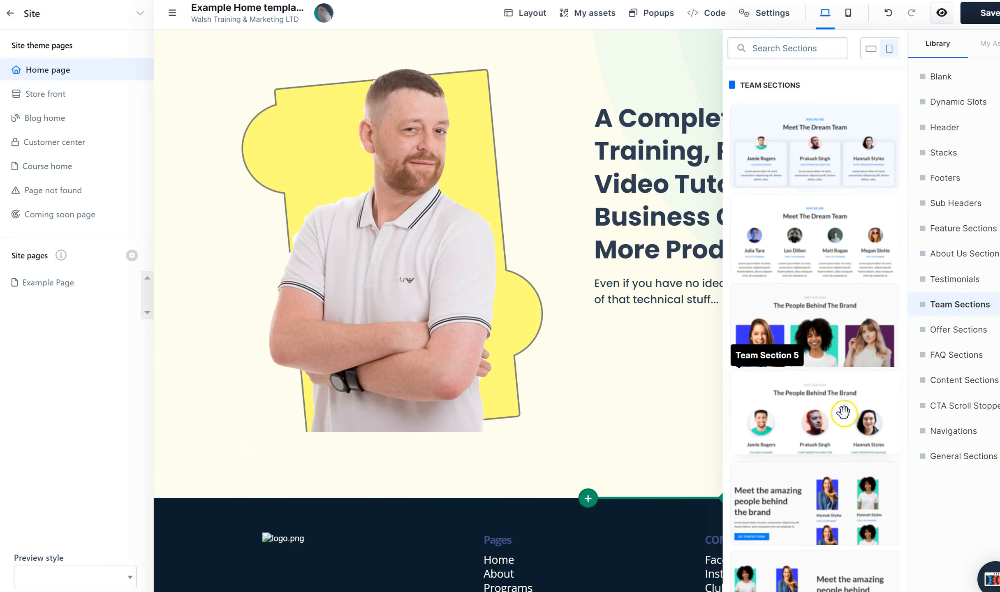
{"action": "left_click", "coordinate": [840, 333]}
{"action": "left_click", "coordinate": [804, 364]}
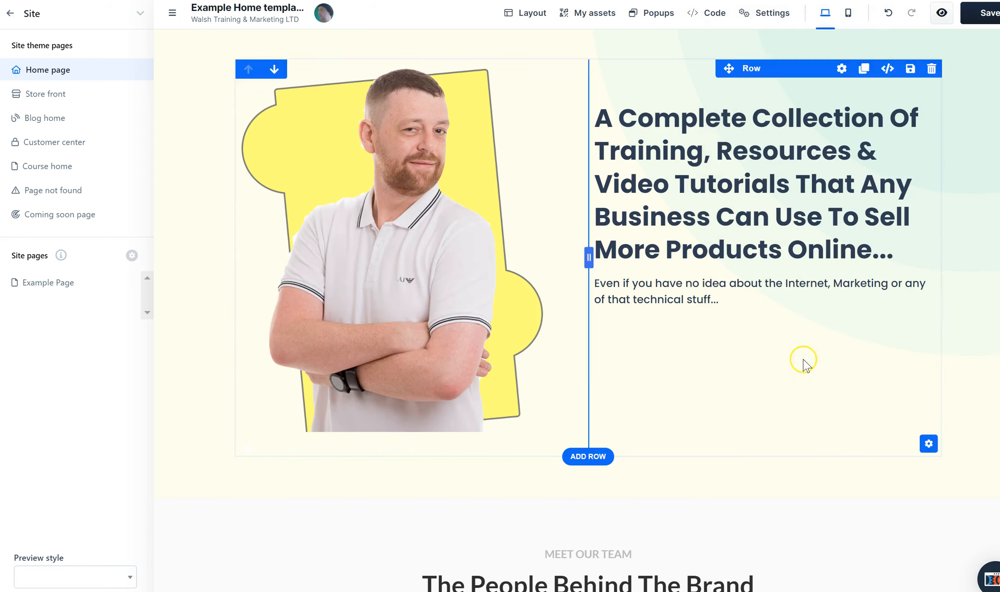
Step: Delete the "Meet Our Team" sub headline from the team section
{"action": "scroll", "coordinate": [679, 360], "scroll_direction": "down", "scroll_amount": 5}
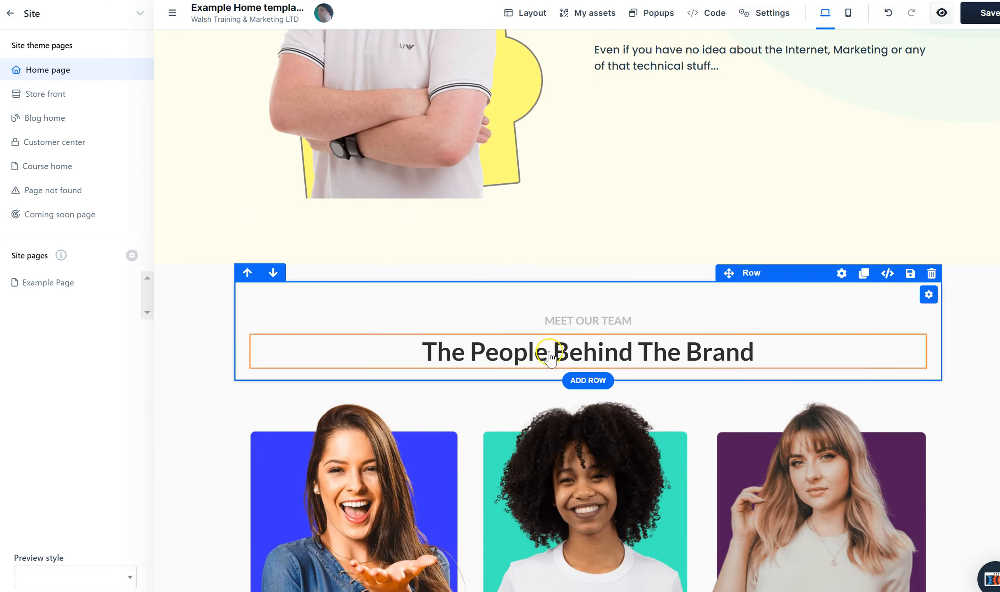
{"action": "left_click", "coordinate": [613, 316]}
{"action": "left_click", "coordinate": [847, 324]}
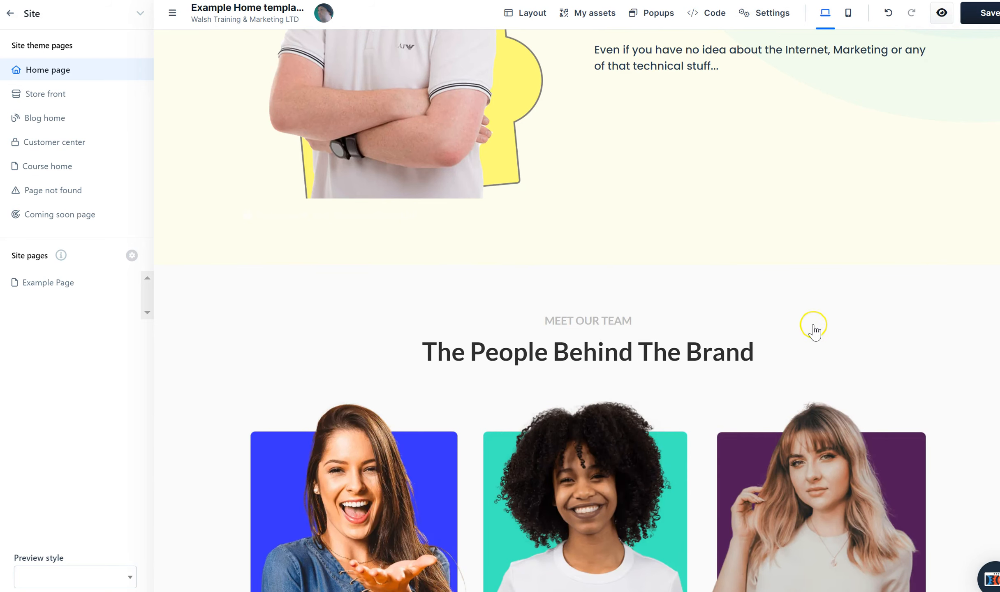
{"action": "mouse_move", "coordinate": [665, 323]}
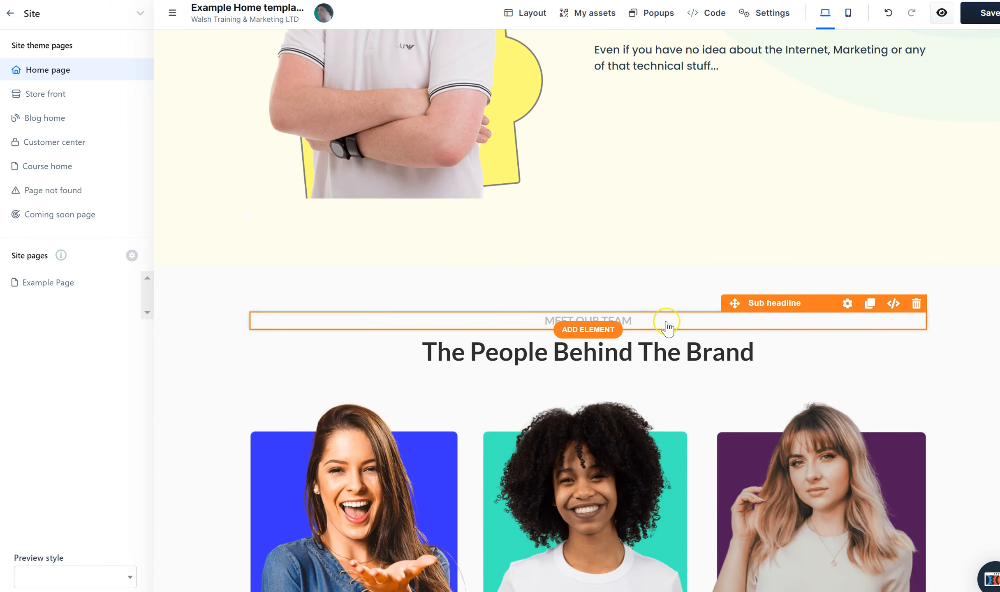
{"action": "left_click", "coordinate": [917, 303]}
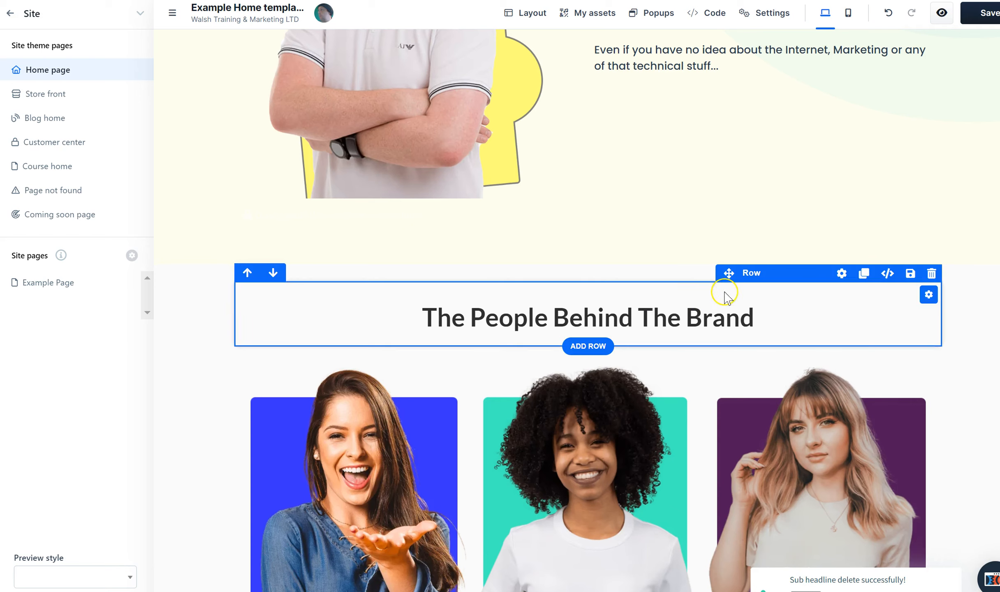
Step: Set both the top and bottom padding of the team section to 10
{"action": "left_click", "coordinate": [924, 255]}
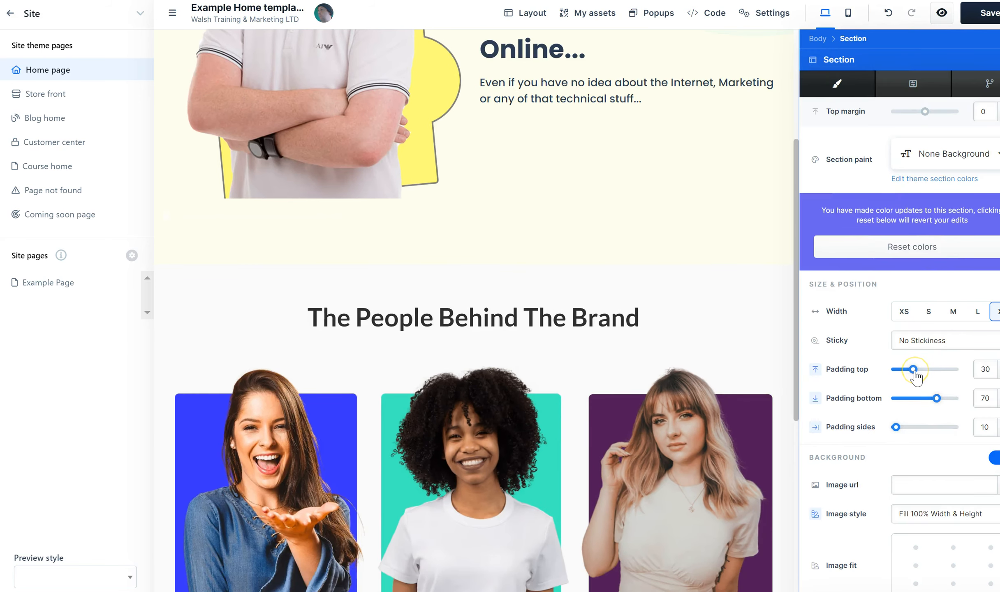
{"action": "right_click", "coordinate": [905, 370]}
{"action": "left_click", "coordinate": [918, 372]}
{"action": "mouse_move", "coordinate": [913, 369]}
{"action": "left_mouse_down"}
{"action": "mouse_move", "coordinate": [892, 379]}
{"action": "mouse_move", "coordinate": [901, 371]}
{"action": "left_mouse_up"}
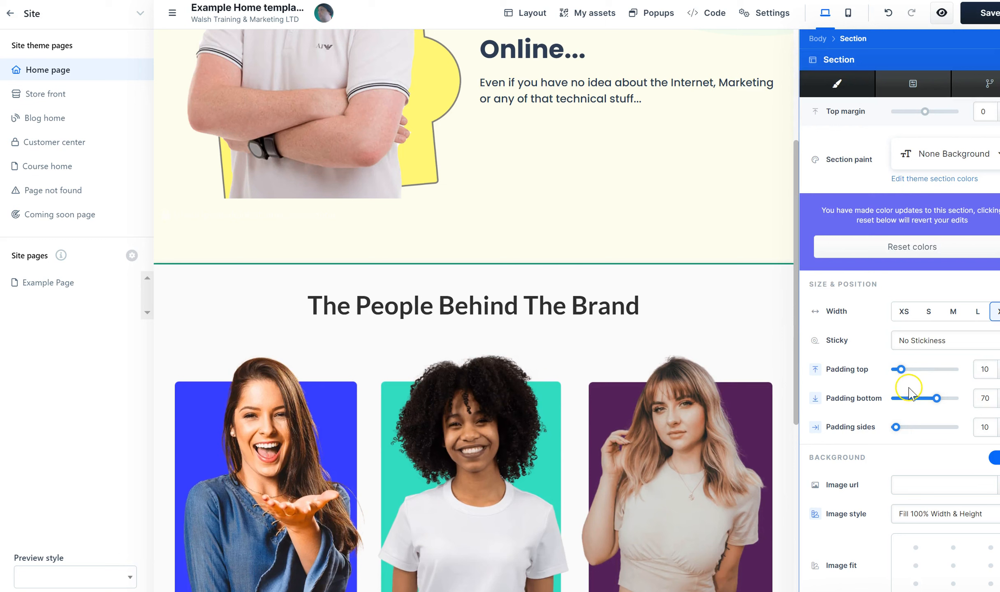
{"action": "left_click_drag", "start_coordinate": [937, 400], "coordinate": [903, 409]}
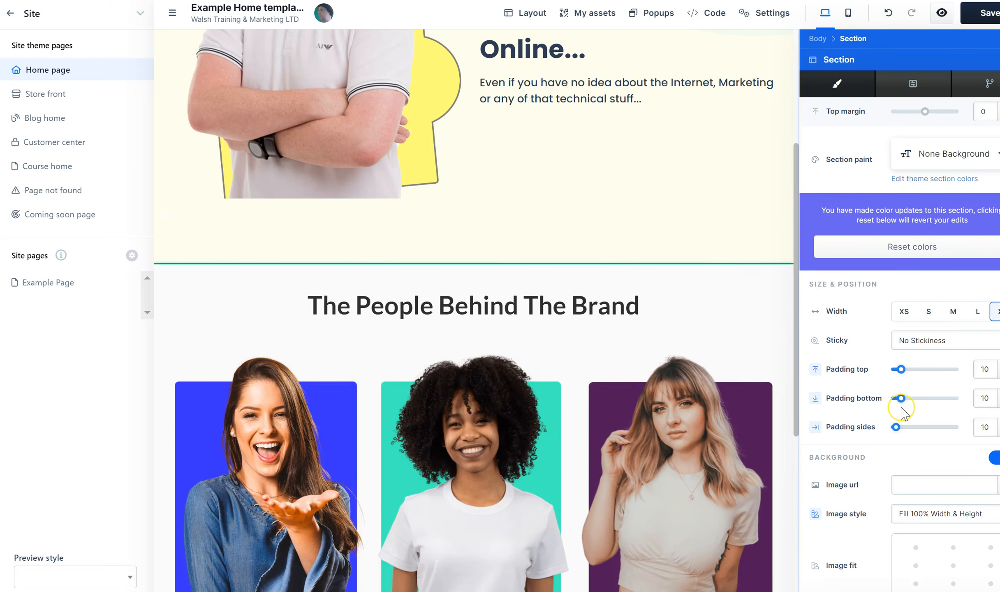
{"action": "left_click", "coordinate": [631, 278]}
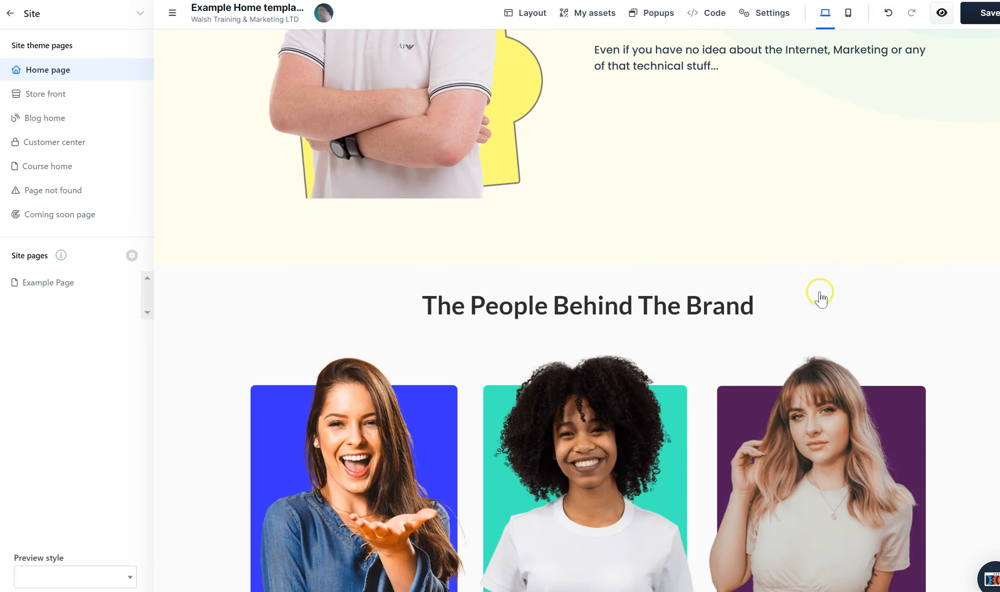
Step: Try to replace the team section's headline with "What Our Clients Are Saying ***"
{"action": "left_click", "coordinate": [675, 303]}
{"action": "triple_click", "coordinate": [680, 306]}
{"action": "type", "text": "What Our Clirn"}
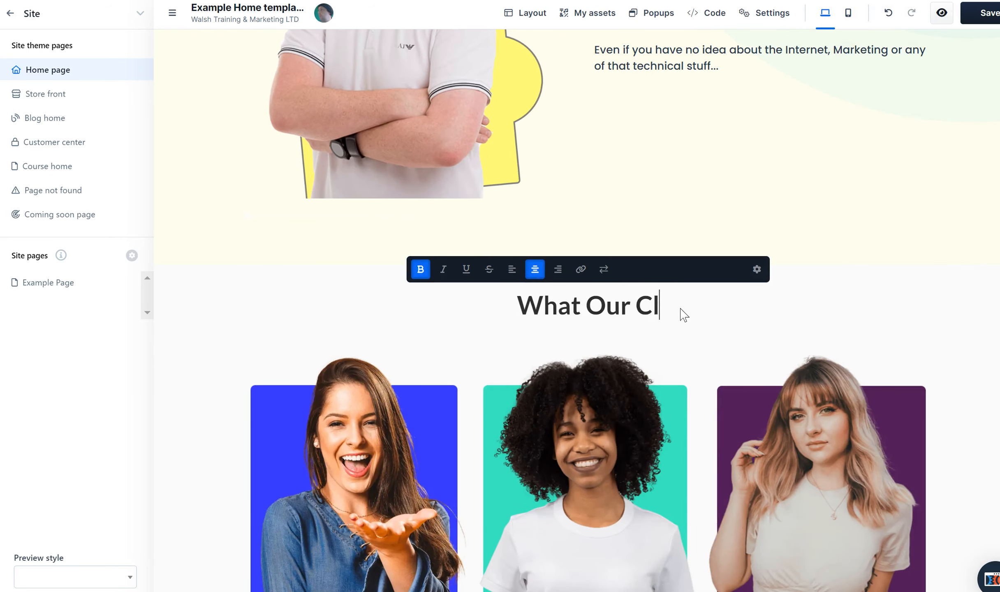
{"action": "key", "text": "BackSpace"}
{"action": "key", "text": "BackSpace"}
{"action": "type", "text": "ents Are"}
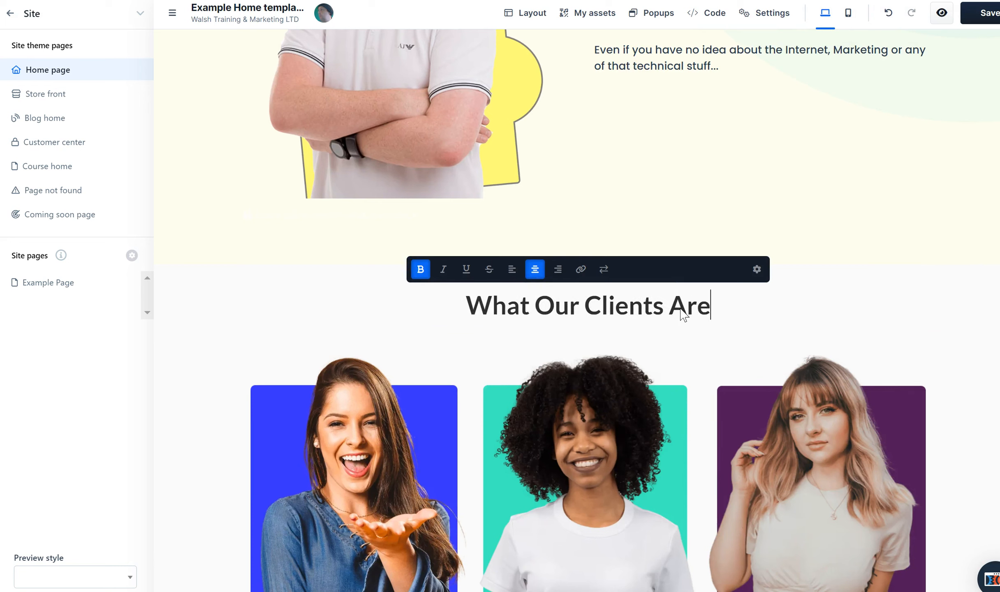
{"action": "type", "text": " Saying:"}
{"action": "key", "text": "BackSpace"}
{"action": "type", "text": "***"}
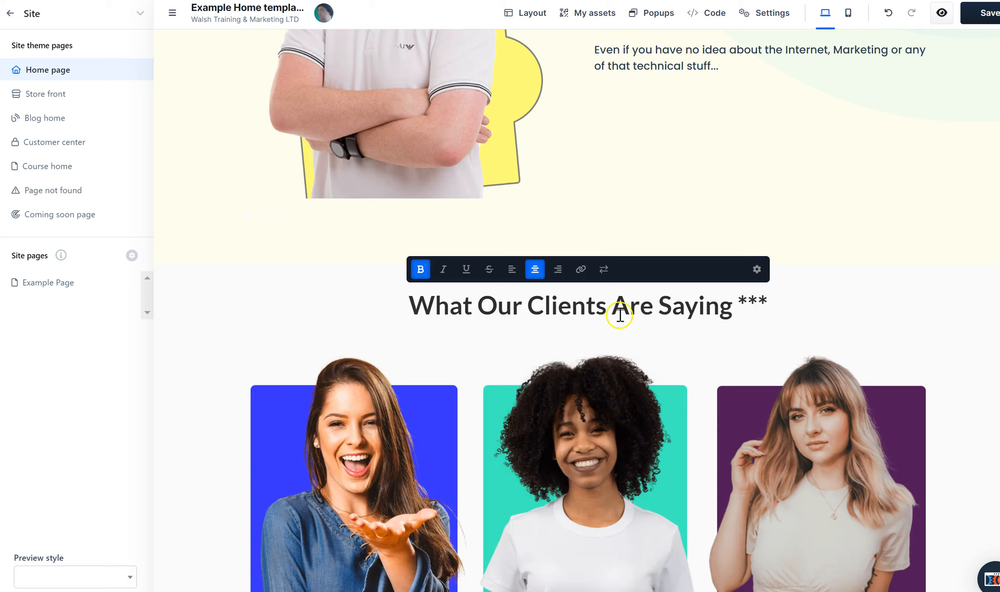
{"action": "left_click", "coordinate": [407, 310]}
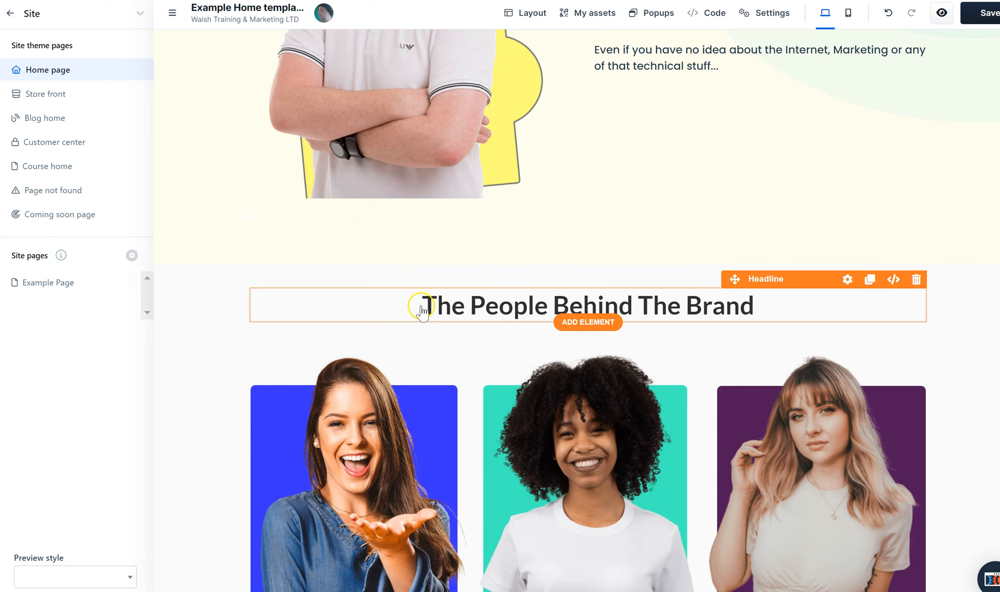
Step: Replace the headline "The People Behind The Brand" with "What Our Clients Are Saying"
{"action": "left_click", "coordinate": [669, 301]}
{"action": "key", "text": "ctrl+a"}
{"action": "type", "text": "What Our Cline"}
{"action": "key", "text": "BackSpace"}
{"action": "key", "text": "BackSpace"}
{"action": "type", "text": "ents Are Saying"}
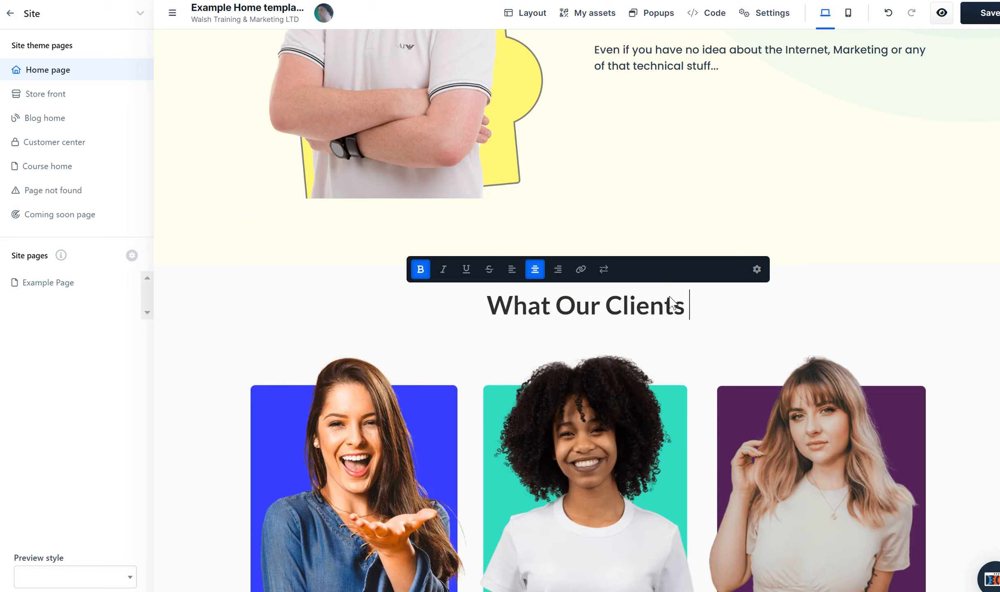
{"action": "left_click", "coordinate": [710, 358]}
{"action": "scroll", "coordinate": [588, 308], "scroll_direction": "down", "scroll_amount": 5}
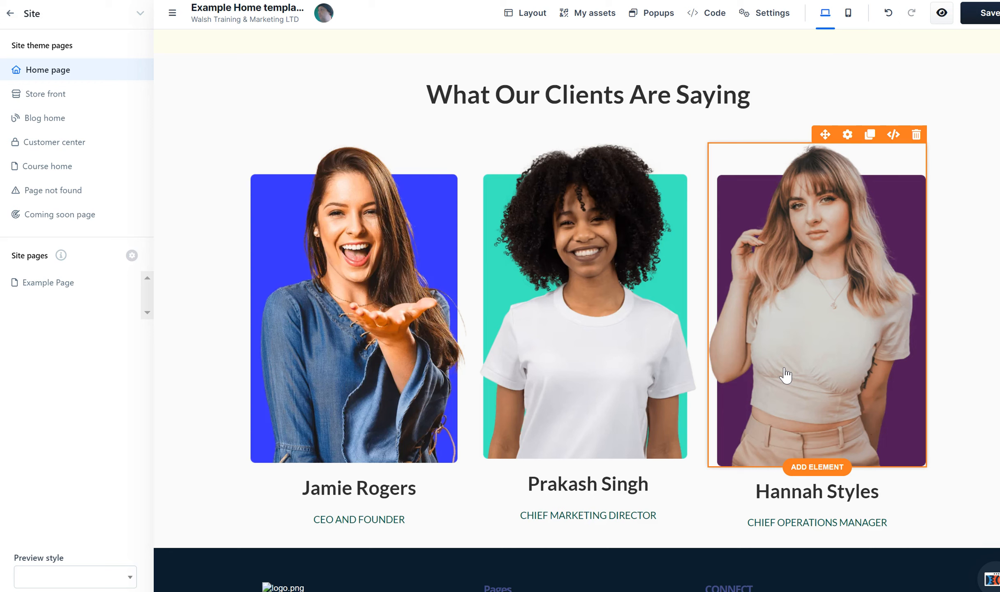
{"action": "left_click", "coordinate": [407, 258]}
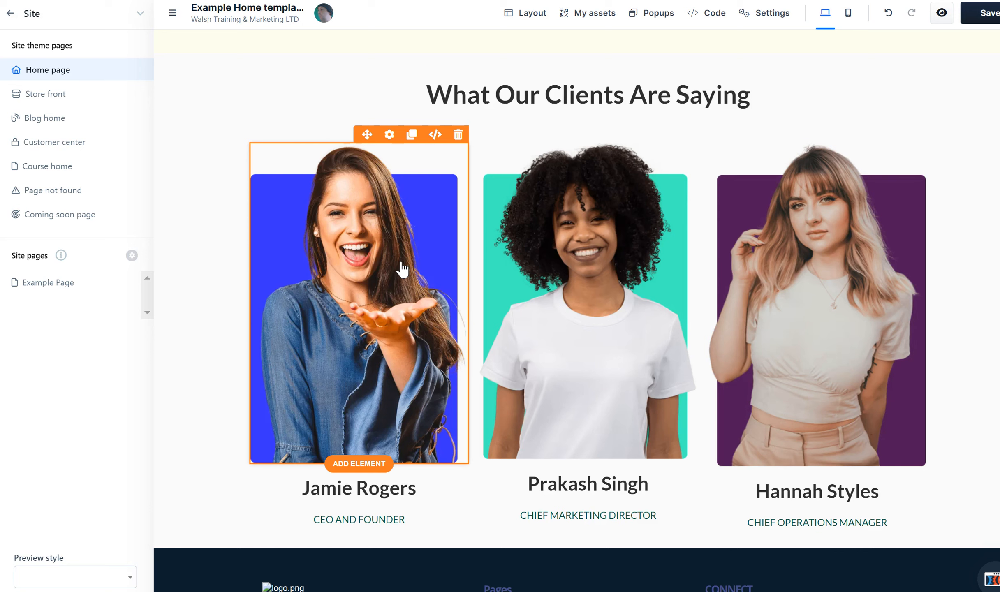
{"action": "left_click", "coordinate": [341, 251]}
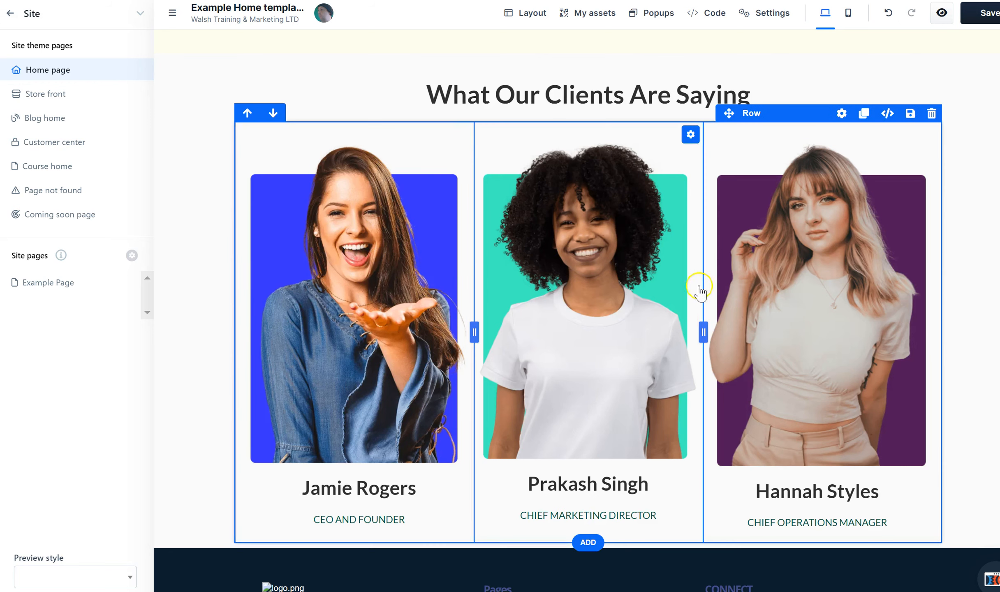
{"action": "left_click", "coordinate": [836, 332]}
{"action": "left_click", "coordinate": [670, 368]}
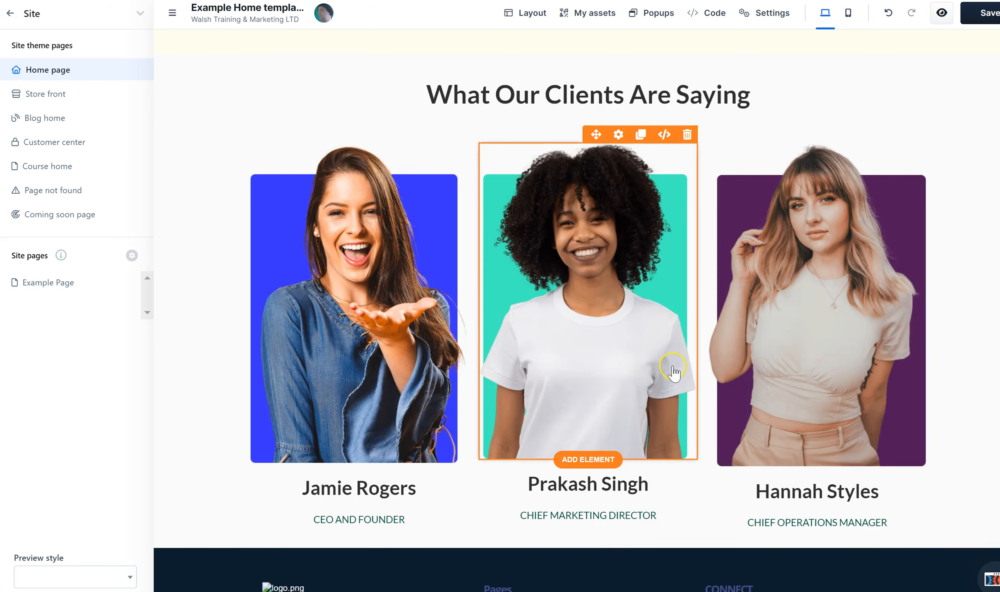
{"action": "left_click", "coordinate": [293, 314]}
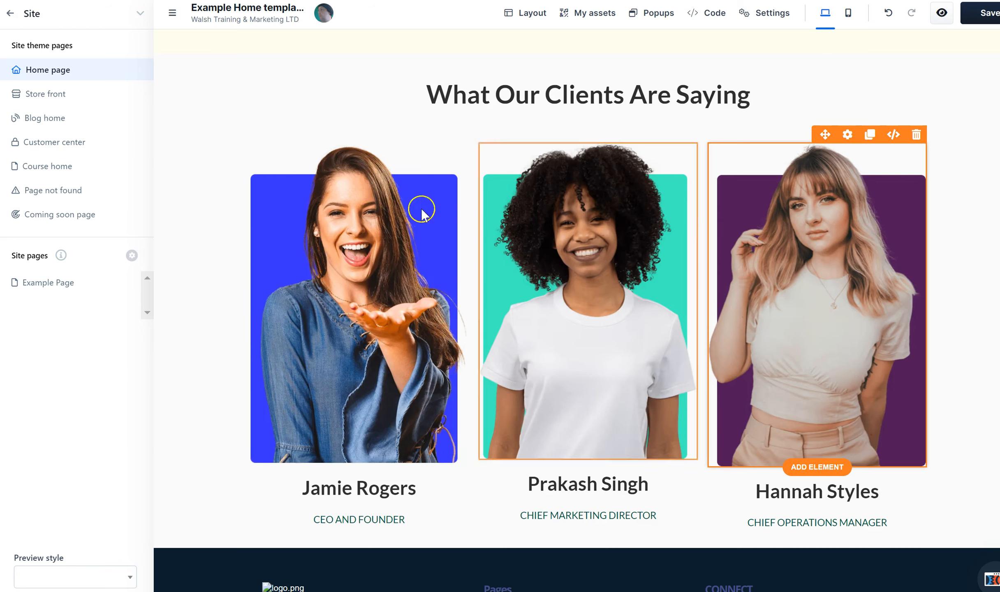
Step: Switch to the Trustpilot page of Carp Global Fishing LTD and examine its rating breakdown and customer reviews
{"action": "left_click", "coordinate": [645, 236]}
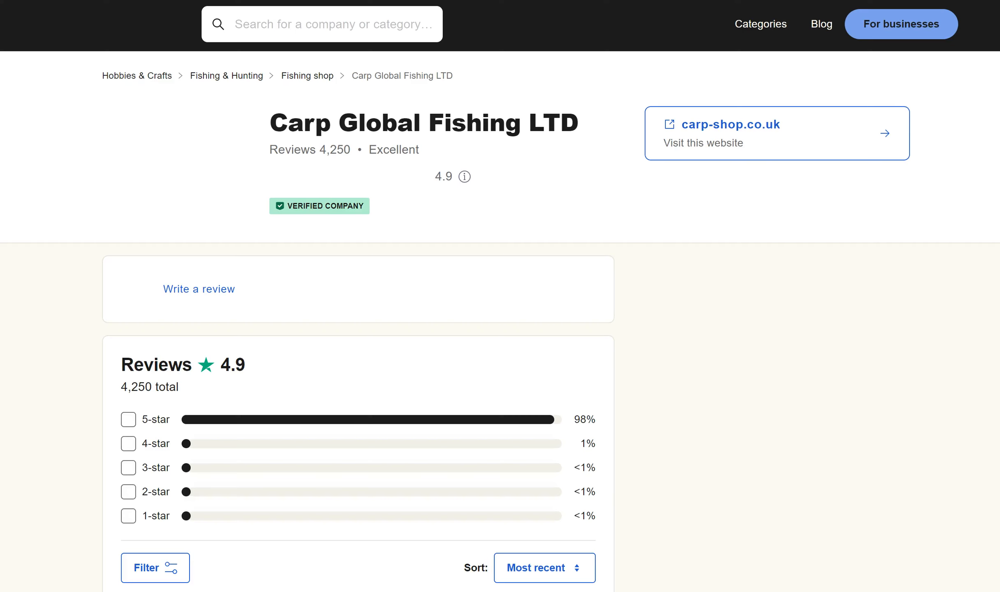
{"action": "scroll", "coordinate": [358, 296], "scroll_direction": "down", "scroll_amount": 15}
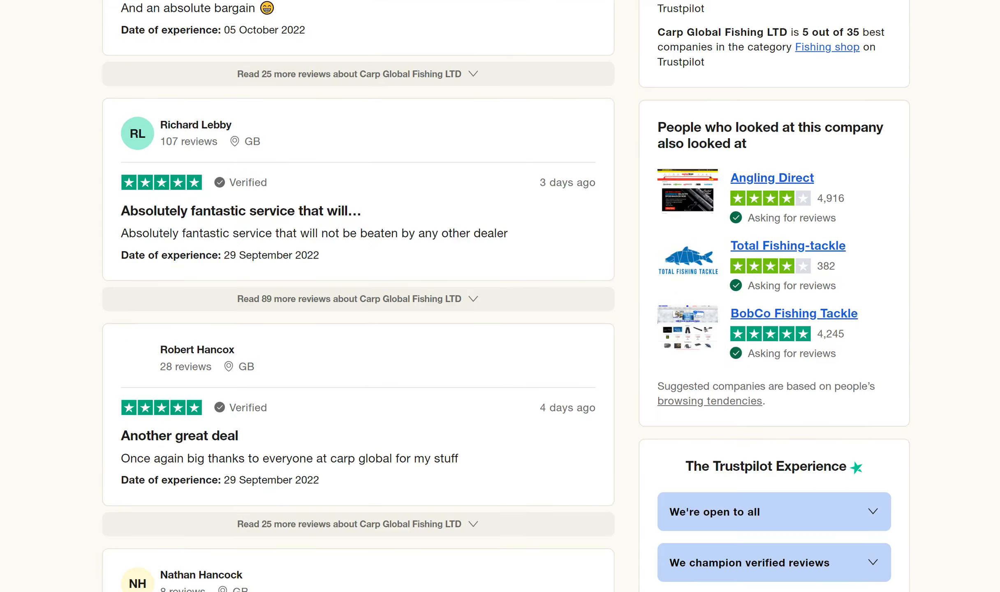
{"action": "scroll", "coordinate": [358, 296], "scroll_direction": "down", "scroll_amount": 20}
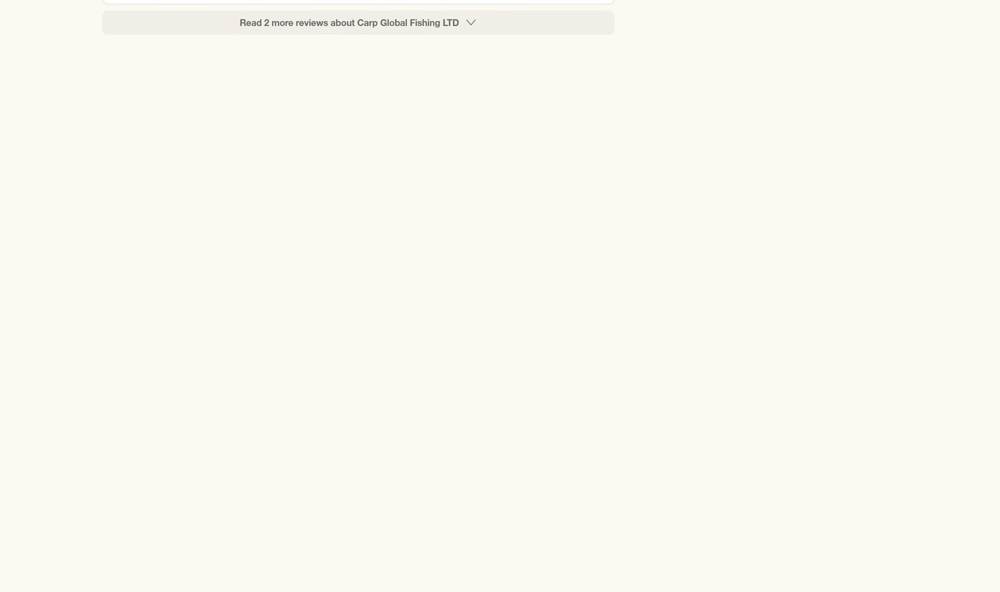
{"action": "scroll", "coordinate": [358, 296], "scroll_direction": "up", "scroll_amount": 15}
{"action": "scroll", "coordinate": [358, 297], "scroll_direction": "down", "scroll_amount": 12}
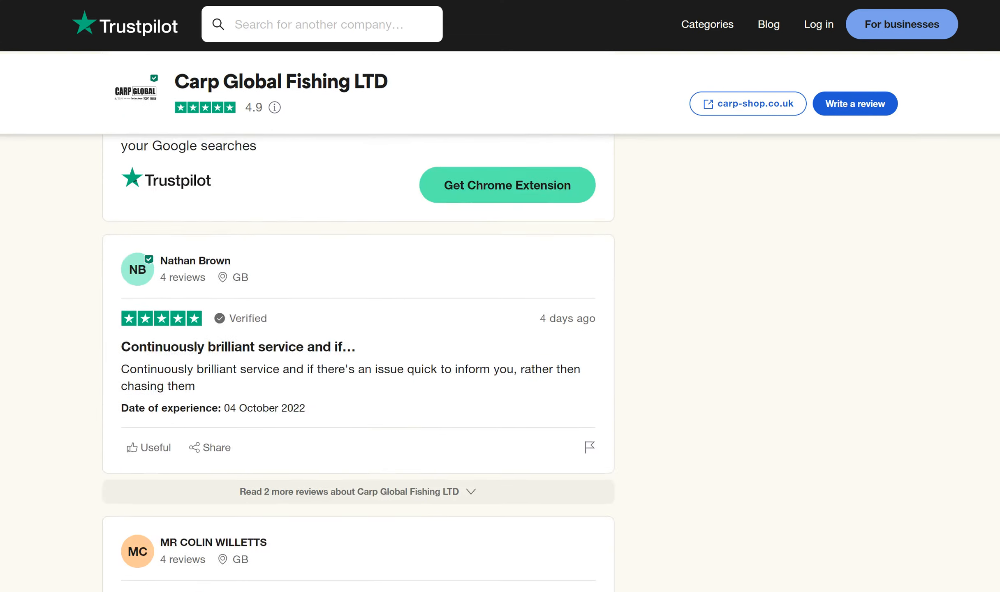
{"action": "scroll", "coordinate": [358, 297], "scroll_direction": "down", "scroll_amount": 3}
{"action": "scroll", "coordinate": [358, 296], "scroll_direction": "up", "scroll_amount": 15}
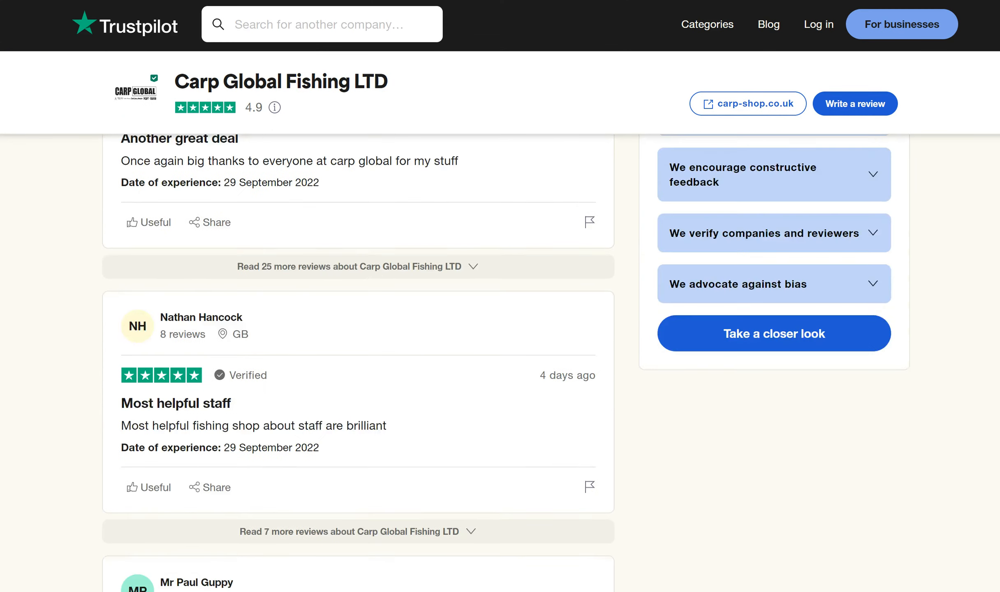
{"action": "scroll", "coordinate": [358, 297], "scroll_direction": "up", "scroll_amount": 15}
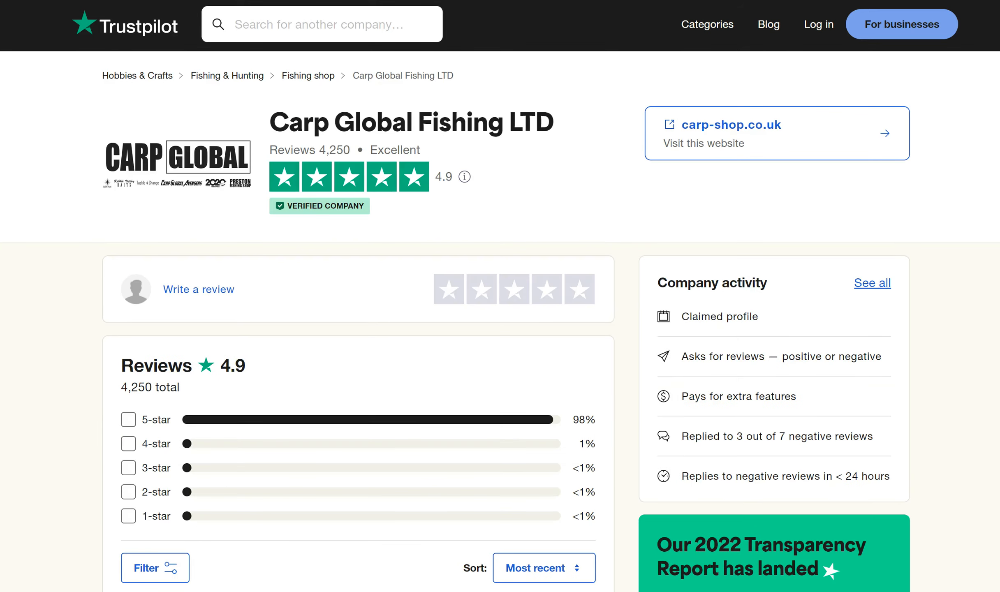
{"action": "scroll", "coordinate": [358, 297], "scroll_direction": "down", "scroll_amount": 15}
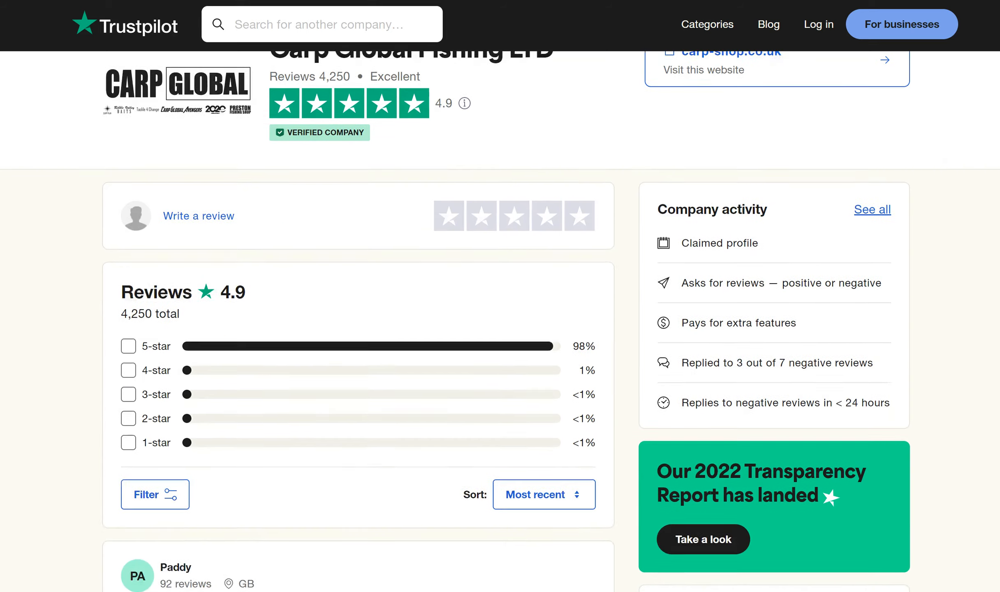
{"action": "scroll", "coordinate": [358, 296], "scroll_direction": "up", "scroll_amount": 5}
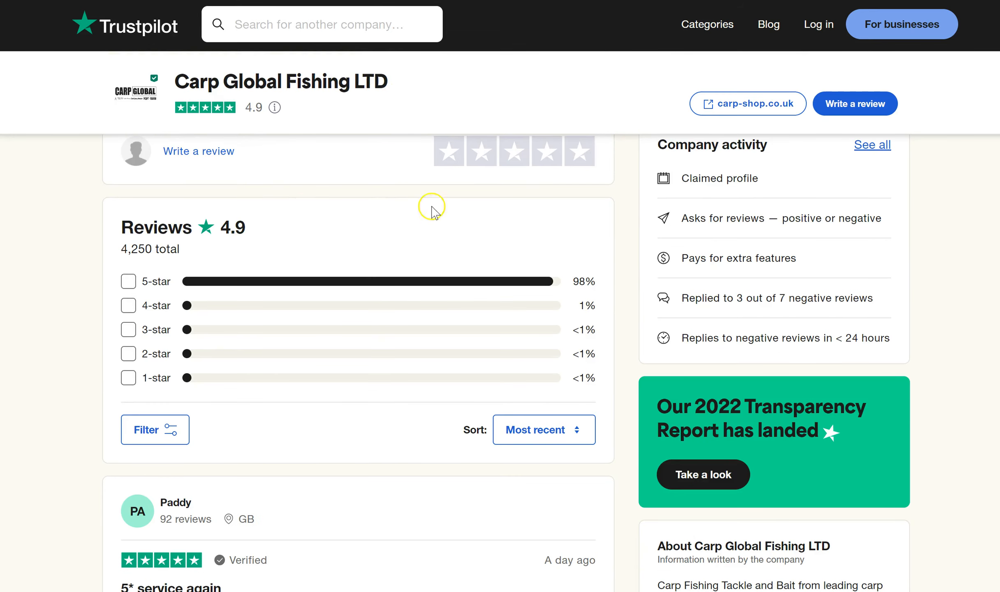
{"action": "scroll", "coordinate": [500, 321], "scroll_direction": "up", "scroll_amount": 3}
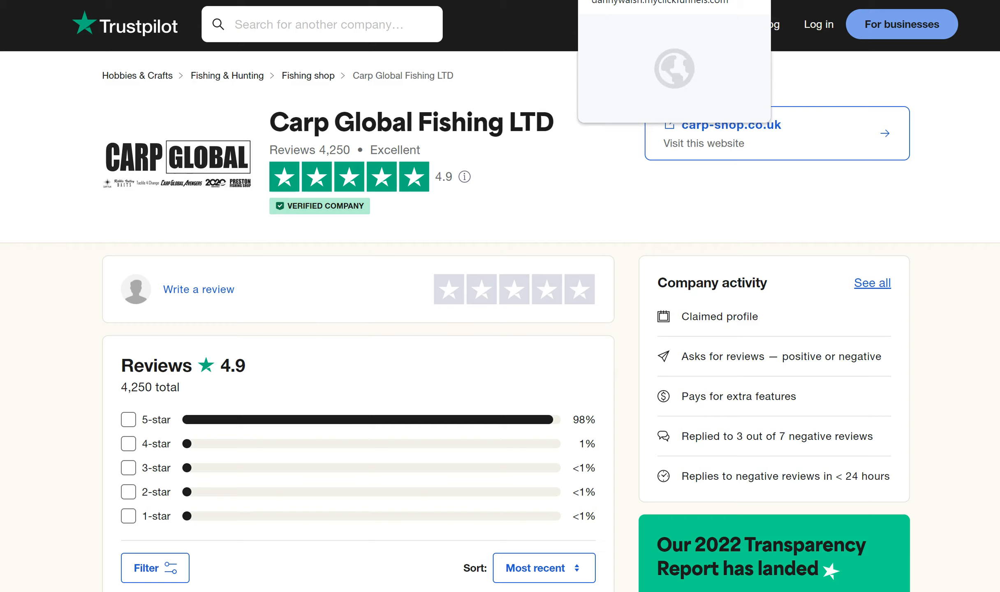
Step: Switch back to the ClickFunnels editor and delete the whole "What Our Clients Are Saying" section from the home page
{"action": "left_click", "coordinate": [617, 0]}
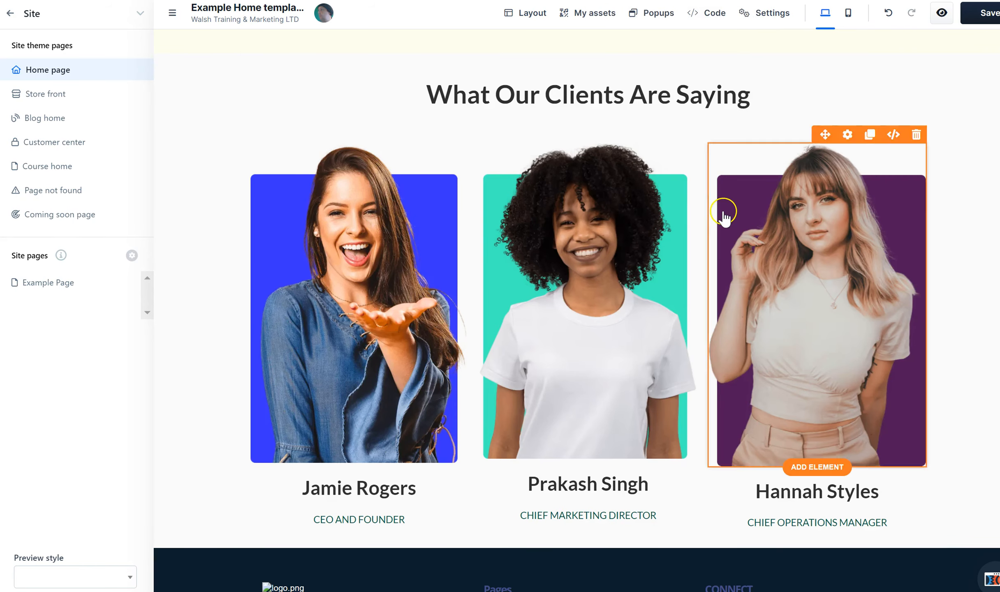
{"action": "scroll", "coordinate": [576, 311], "scroll_direction": "down", "scroll_amount": 1}
{"action": "scroll", "coordinate": [577, 311], "scroll_direction": "up", "scroll_amount": 2}
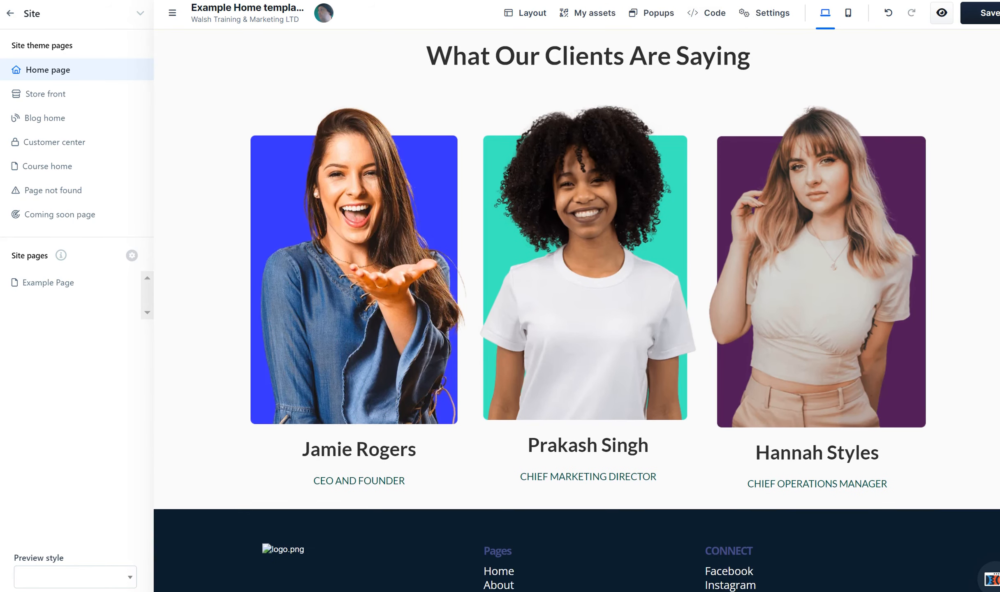
{"action": "scroll", "coordinate": [329, 508], "scroll_direction": "down", "scroll_amount": 1}
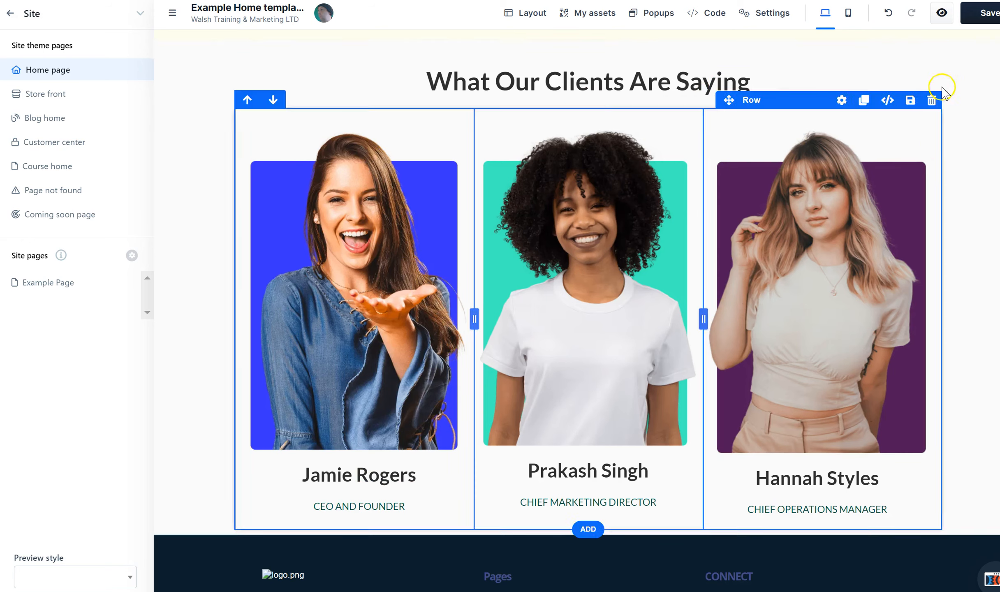
{"action": "left_click", "coordinate": [922, 48]}
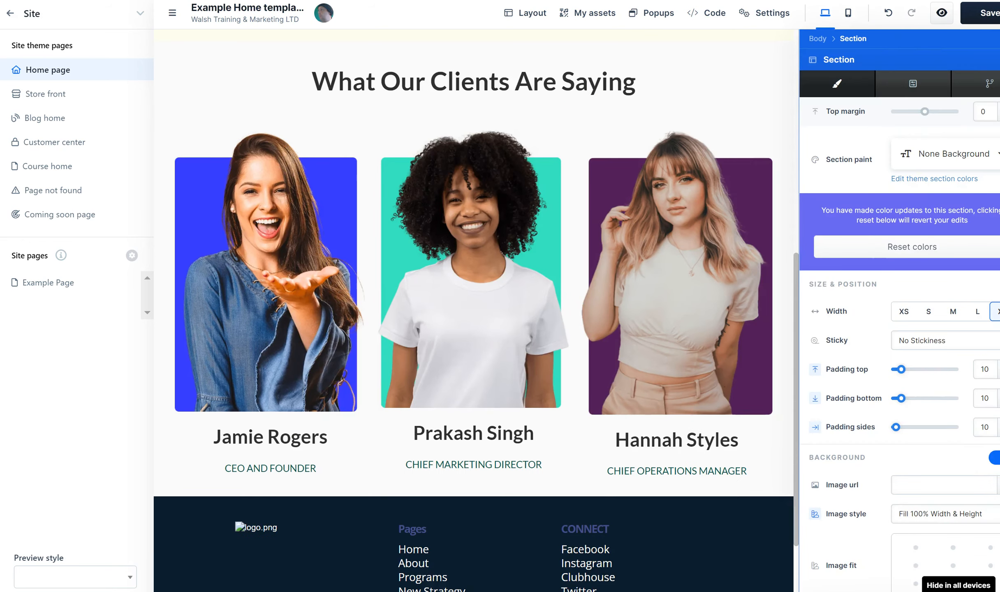
{"action": "left_click", "coordinate": [958, 591]}
{"action": "left_click", "coordinate": [529, 316]}
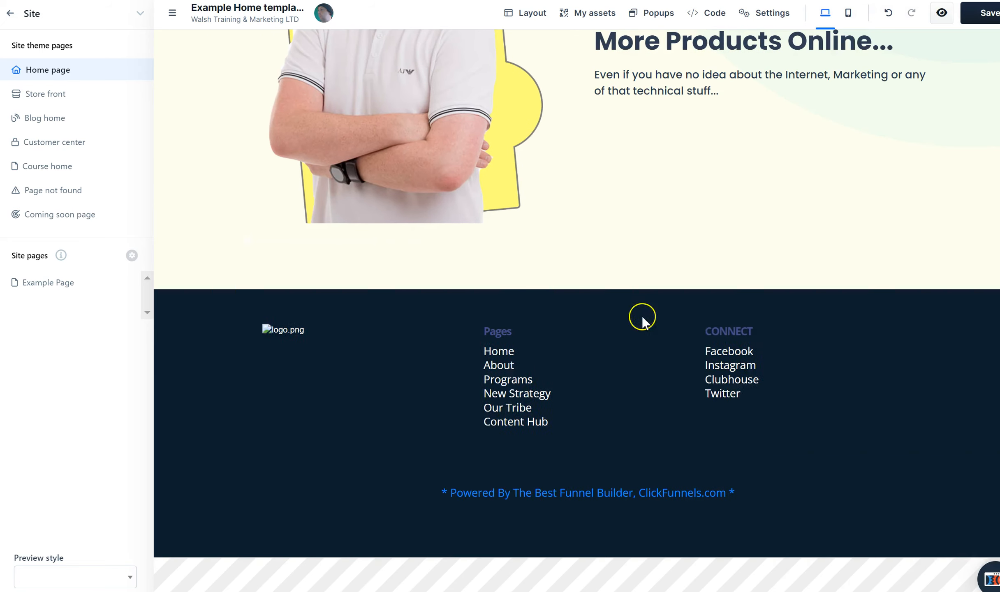
{"action": "scroll", "coordinate": [576, 263], "scroll_direction": "up", "scroll_amount": 5}
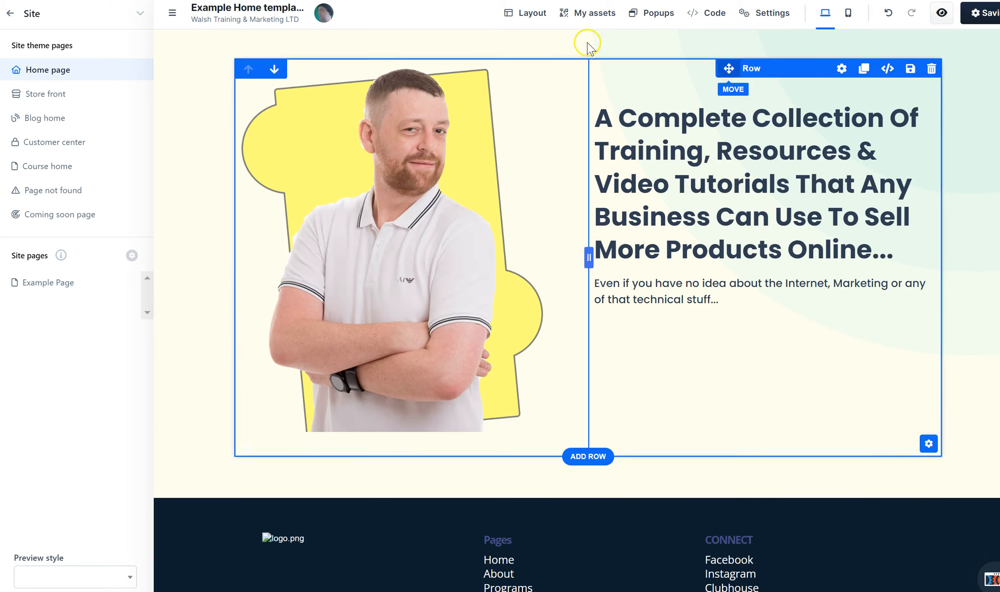
{"action": "left_click", "coordinate": [531, 16]}
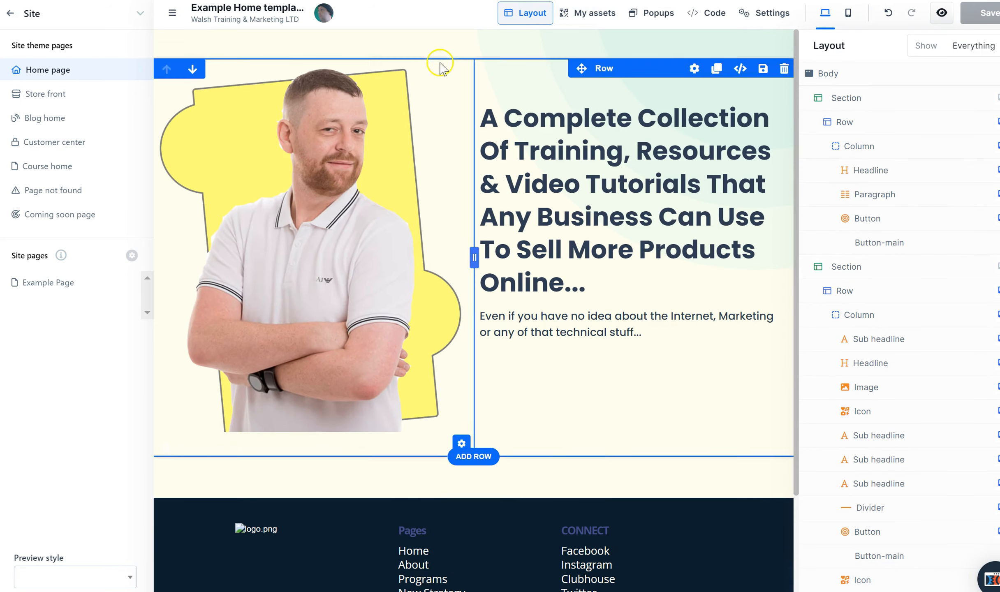
{"action": "left_click", "coordinate": [632, 471]}
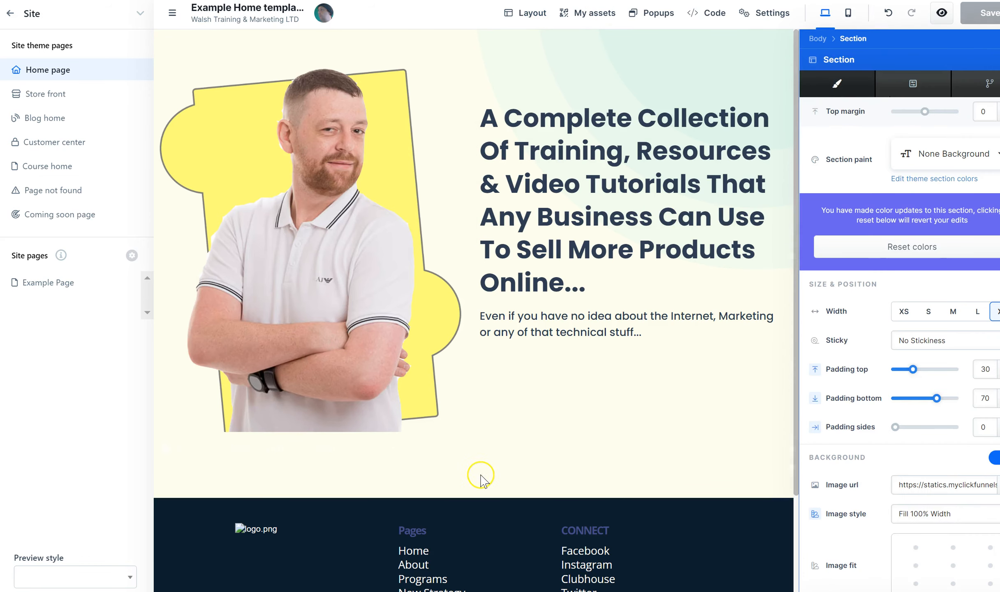
{"action": "left_click", "coordinate": [512, 467]}
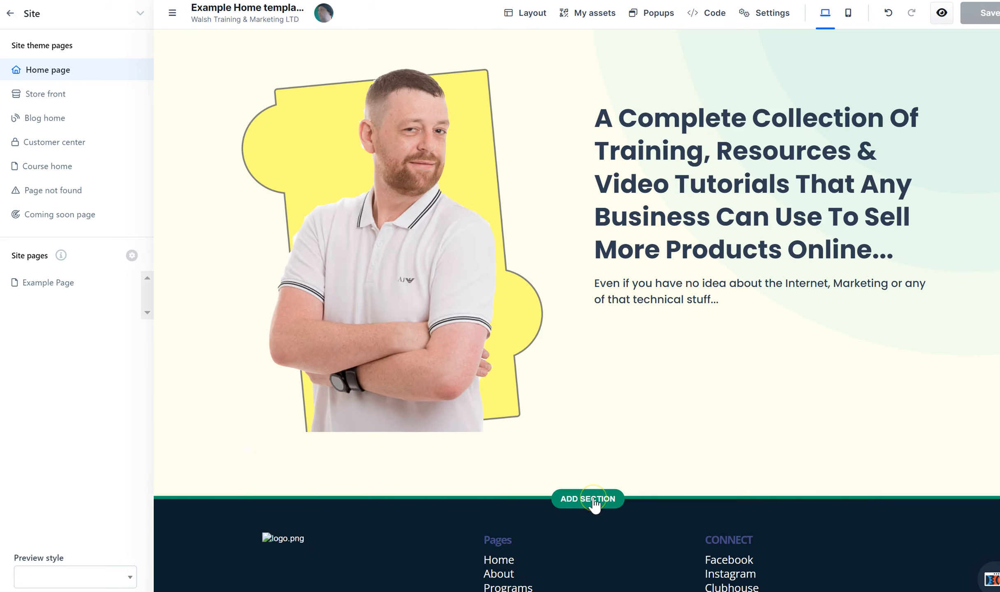
Step: Add the light-blue "We help people in all industries" content section from the library between the portrait header and the footer
{"action": "left_click", "coordinate": [595, 502]}
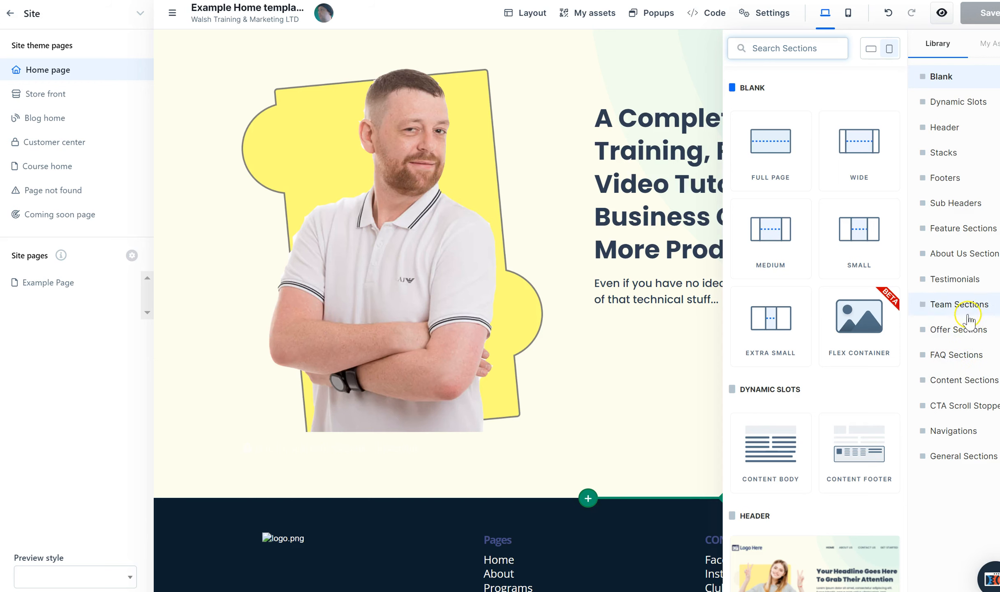
{"action": "left_click", "coordinate": [965, 380]}
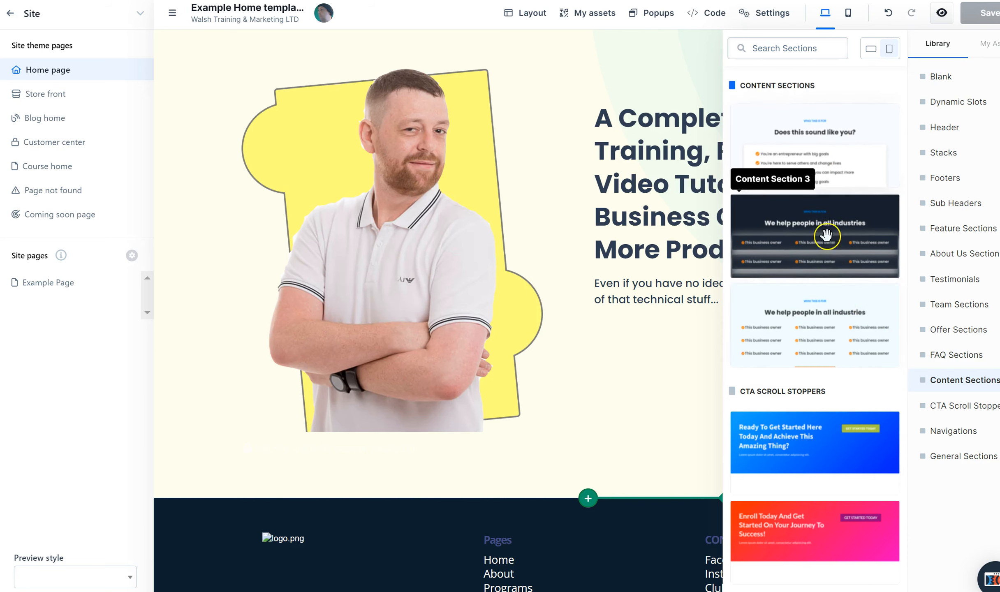
{"action": "left_click", "coordinate": [840, 322]}
{"action": "left_click", "coordinate": [572, 380]}
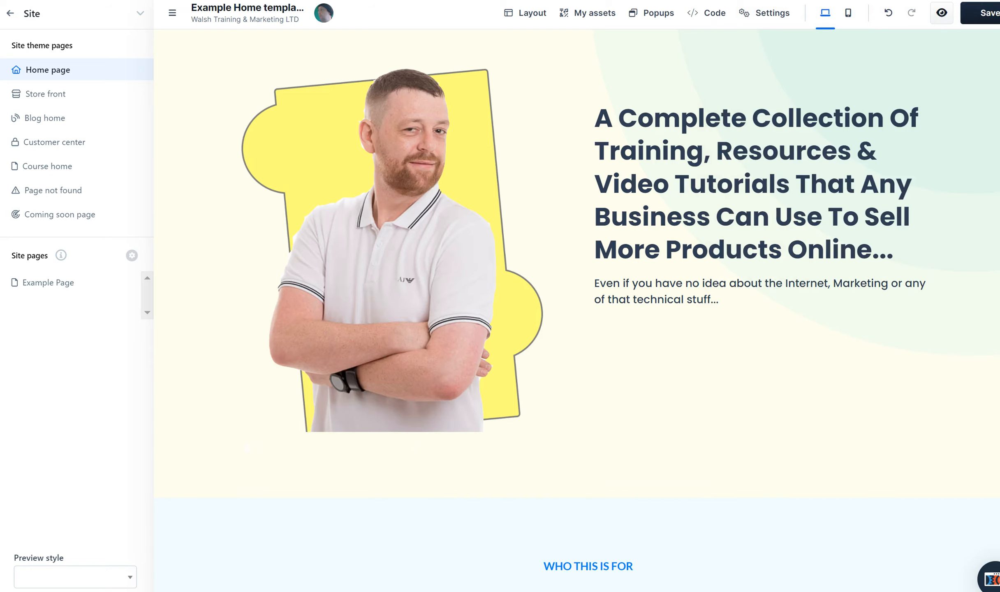
Step: Replace the headline "We help people in all industries" with "For Businesses Who Want To Sell More Online!"
{"action": "scroll", "coordinate": [390, 326], "scroll_direction": "down", "scroll_amount": 10}
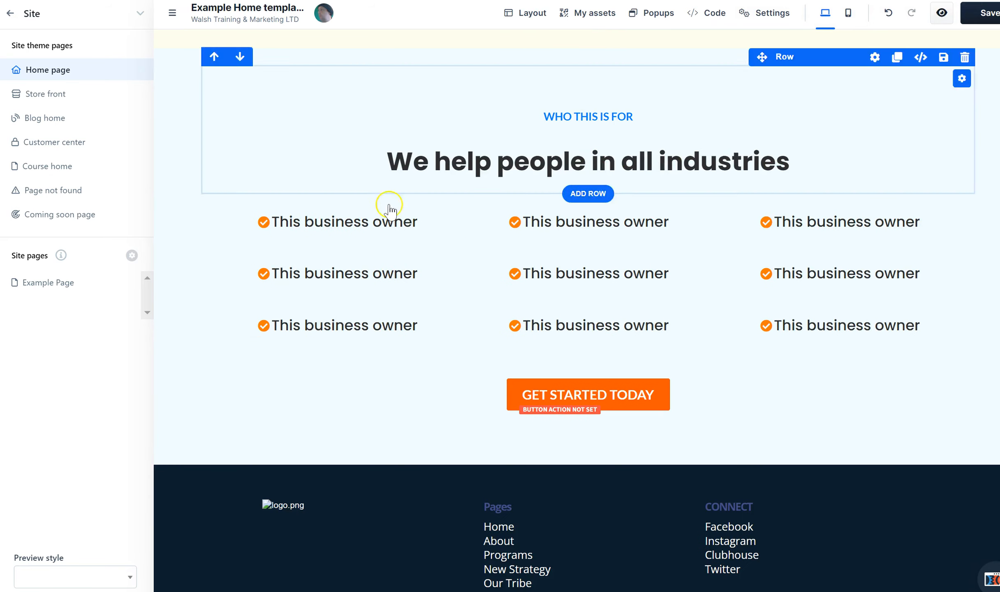
{"action": "left_click", "coordinate": [587, 160]}
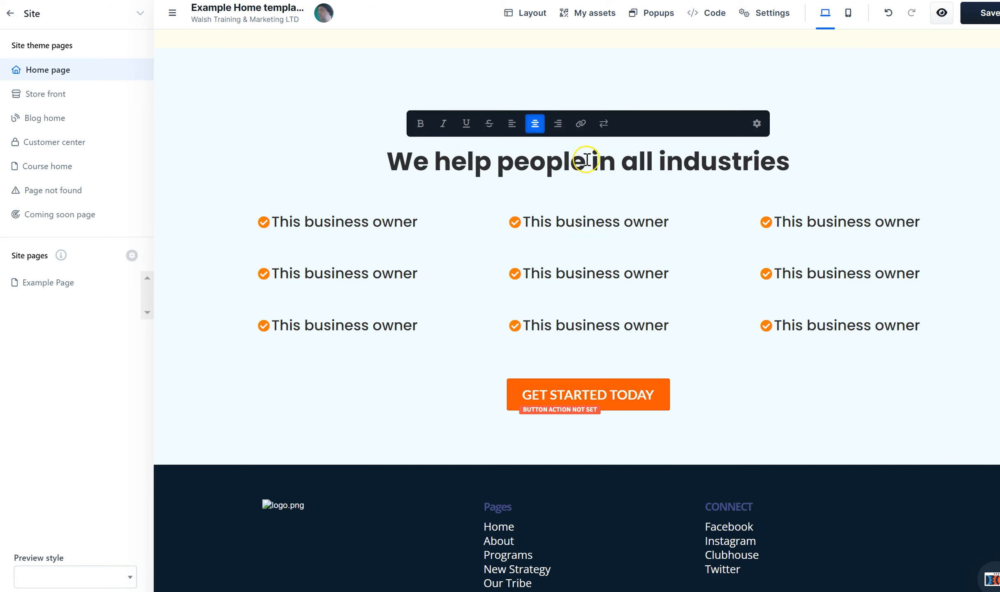
{"action": "triple_click", "coordinate": [635, 160]}
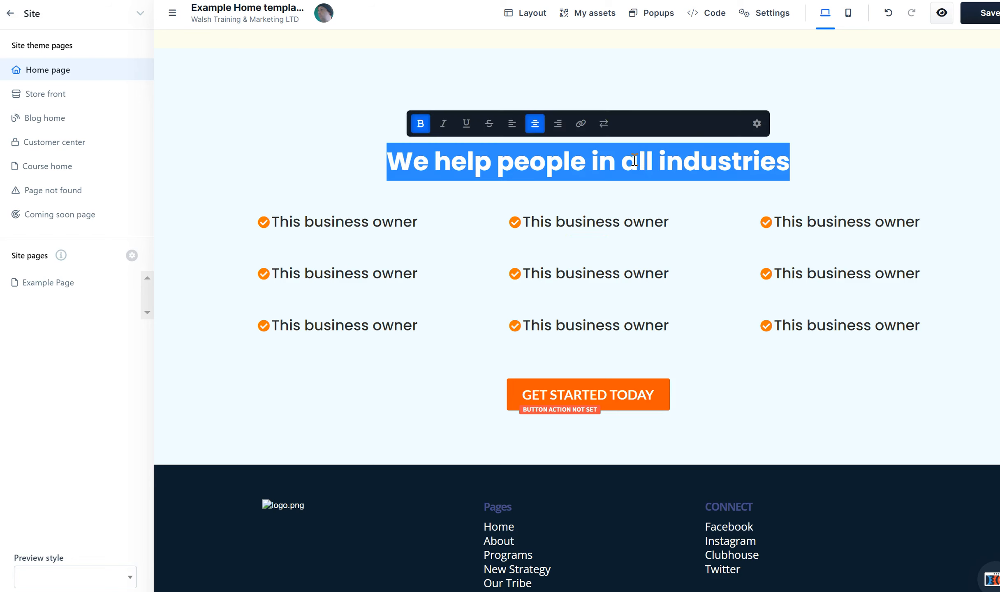
{"action": "type", "text": "For Businesses Who Want to S"}
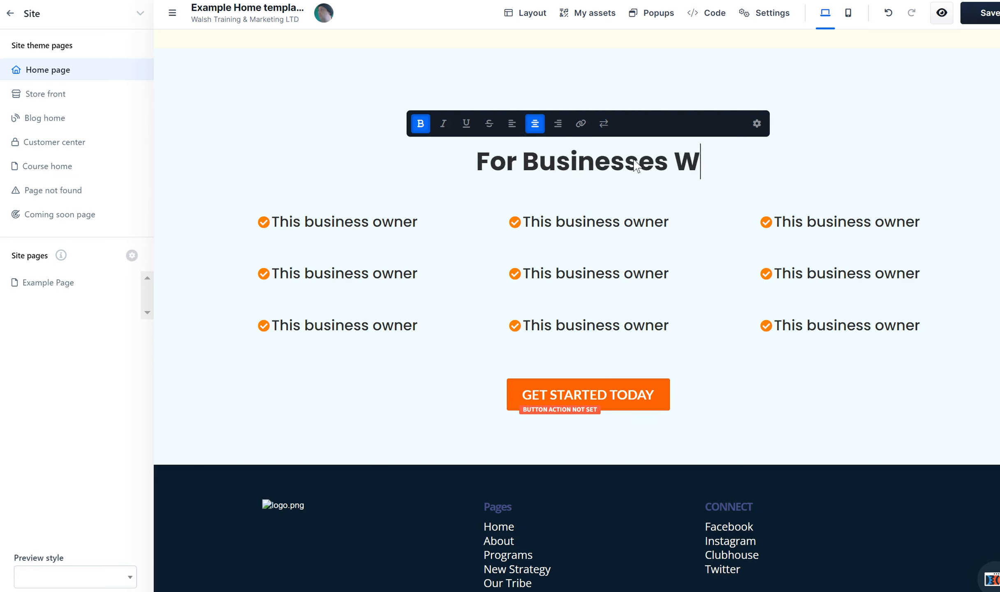
{"action": "key", "text": "BackSpace"}
{"action": "key", "text": "BackSpace"}
{"action": "key", "text": "BackSpace"}
{"action": "type", "text": "o"}
{"action": "key", "text": "BackSpace"}
{"action": "key", "text": "BackSpace"}
{"action": "type", "text": "To Se"}
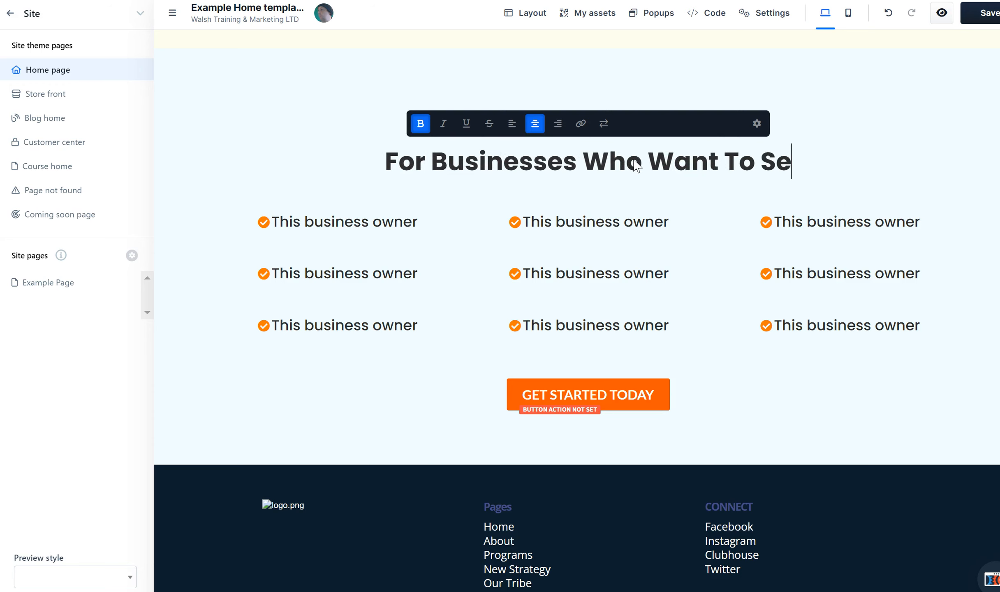
{"action": "type", "text": "ll More Online!"}
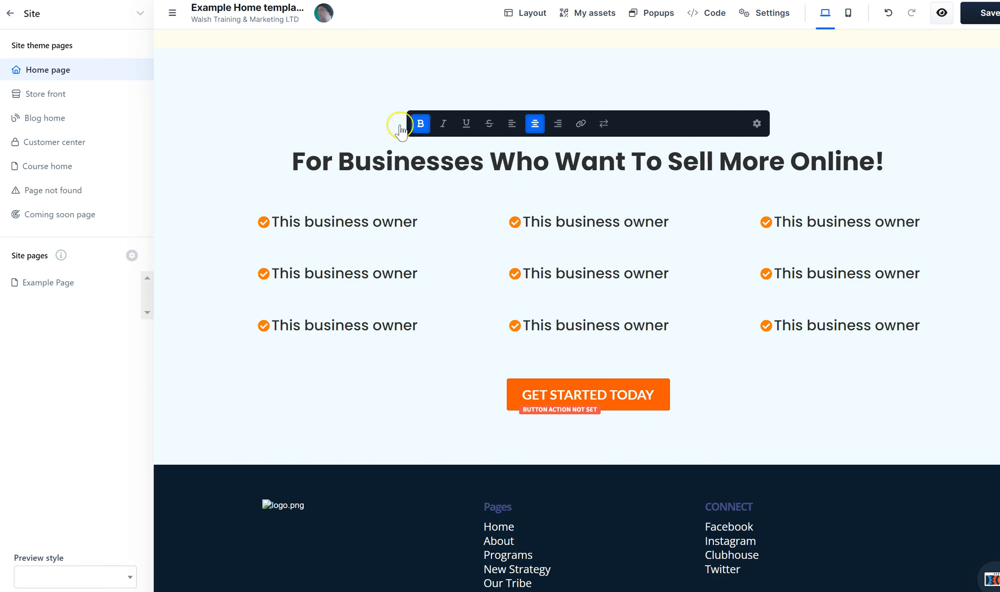
{"action": "left_click", "coordinate": [270, 76]}
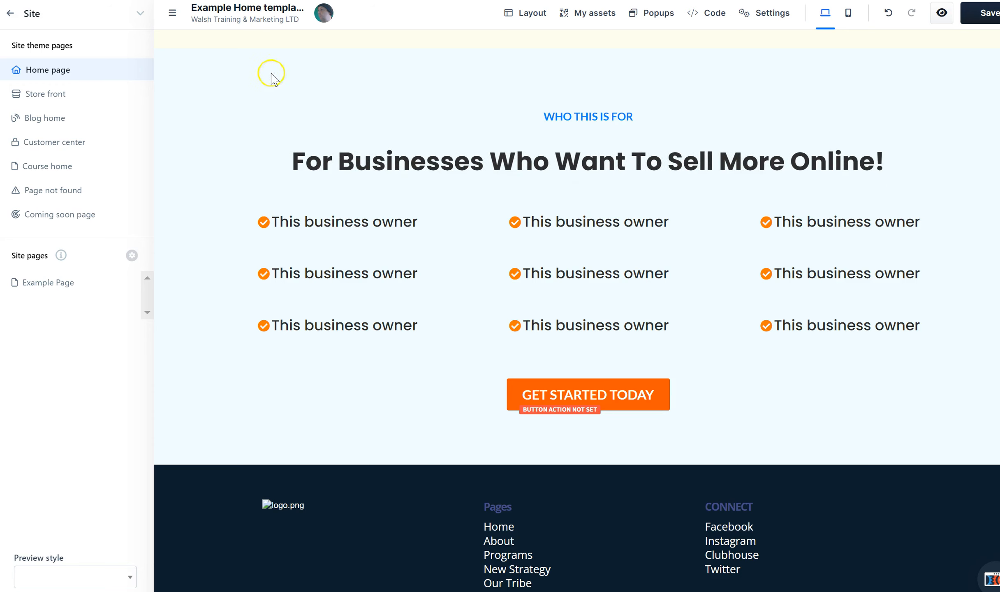
Step: Replace the first checklist item in the first column with "Funnel Hackers"
{"action": "left_click", "coordinate": [332, 225]}
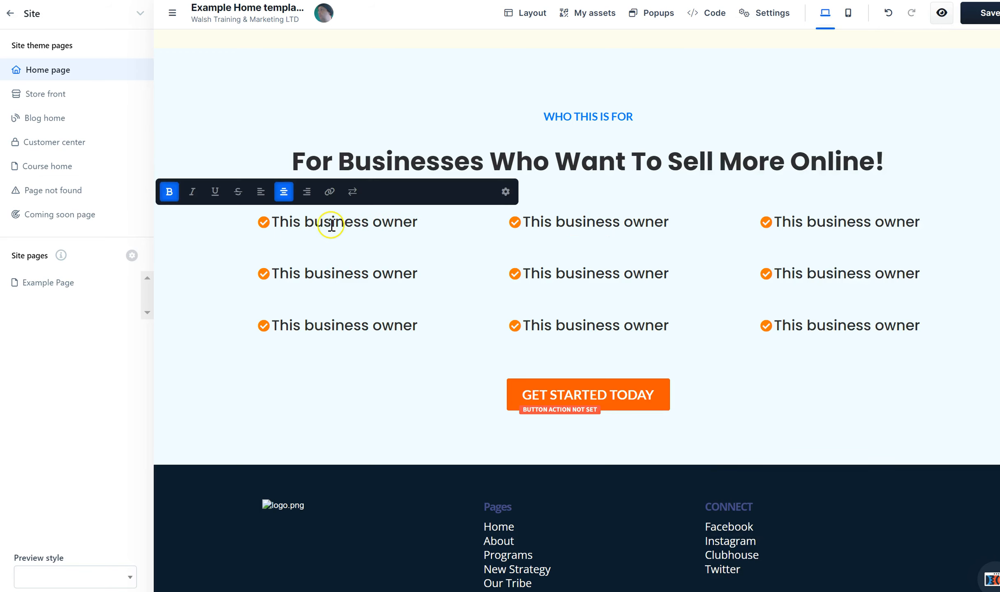
{"action": "left_click_drag", "start_coordinate": [275, 219], "coordinate": [417, 216]}
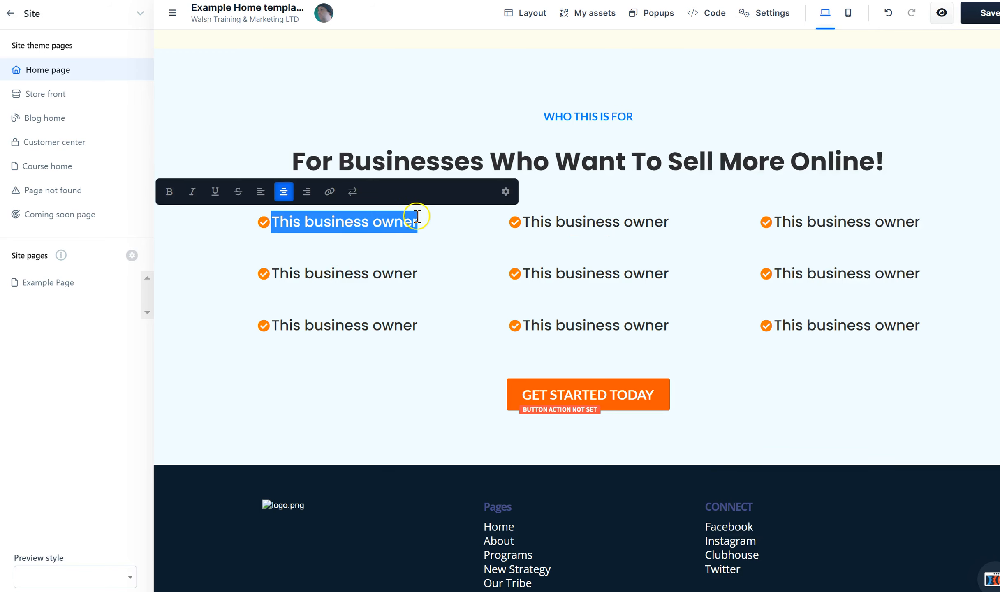
{"action": "type", "text": "Funnel Hackers"}
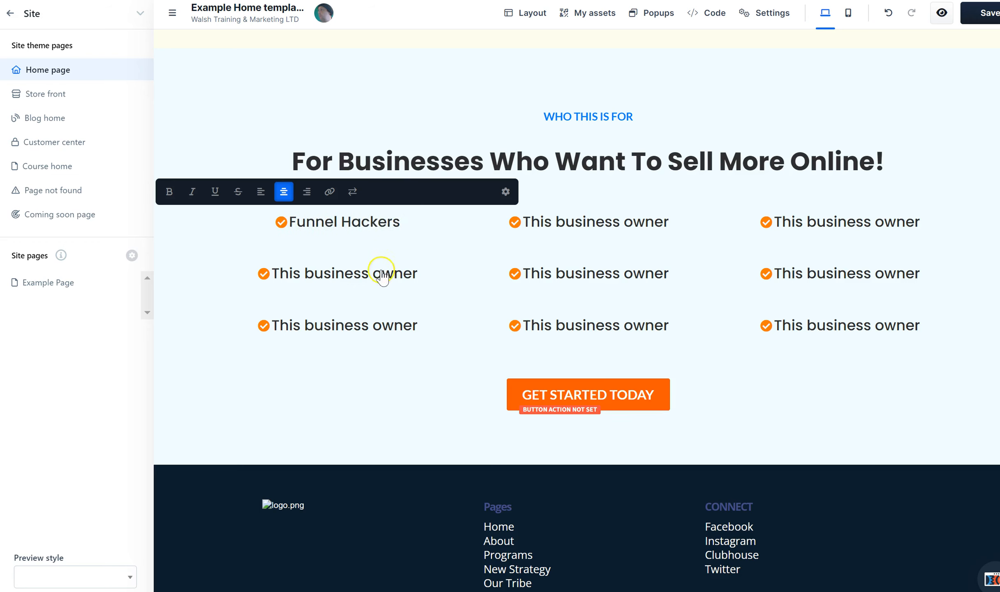
Step: Replace the second checklist item in the first column with "E Commerce Stores"
{"action": "left_click", "coordinate": [377, 275]}
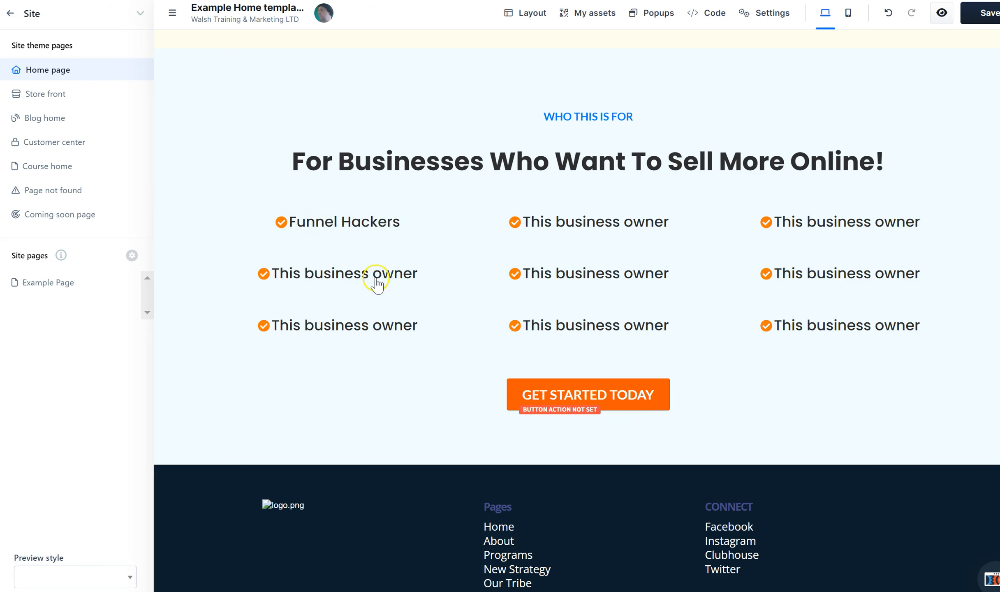
{"action": "left_click", "coordinate": [366, 280]}
{"action": "left_click", "coordinate": [383, 273]}
{"action": "triple_click", "coordinate": [383, 273]}
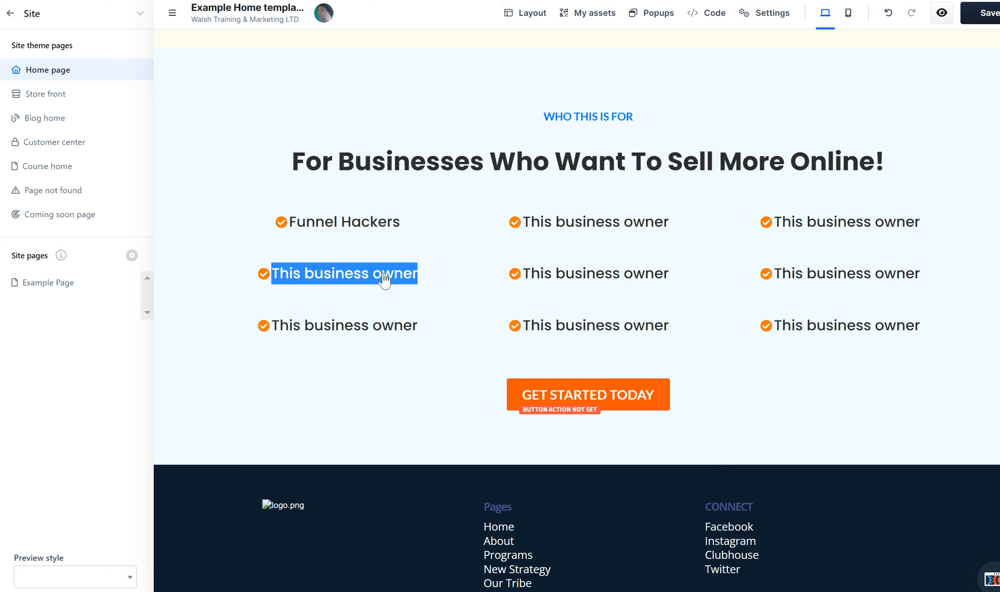
{"action": "scroll", "coordinate": [384, 278], "scroll_direction": "down", "scroll_amount": 4}
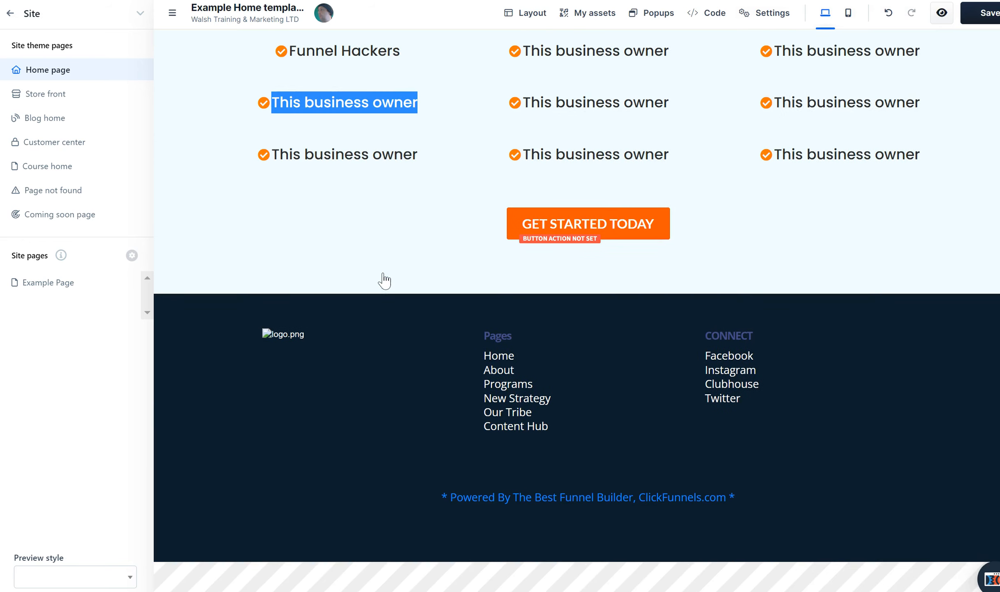
{"action": "left_click", "coordinate": [337, 100]}
{"action": "triple_click", "coordinate": [337, 97]}
{"action": "type", "text": "E Comme"}
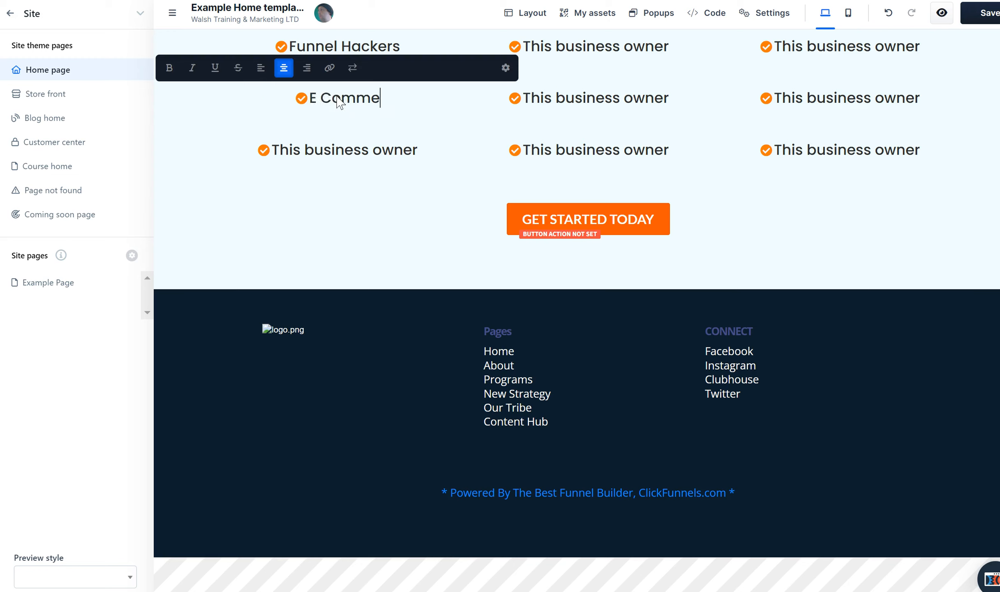
{"action": "type", "text": "rce Stores"}
Step: Replace the third checklist item in the first column with "Authors"
{"action": "left_click", "coordinate": [336, 159]}
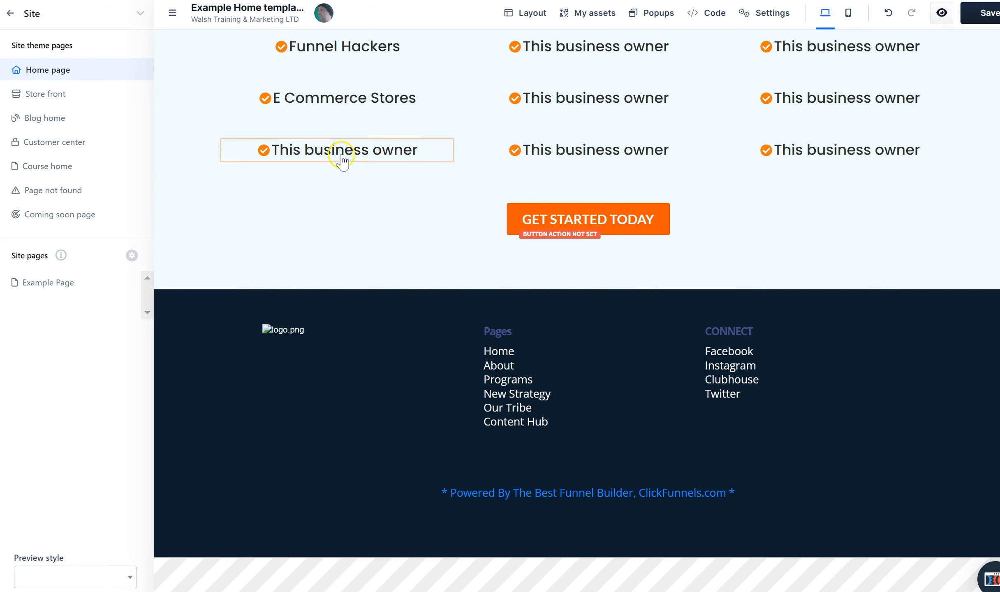
{"action": "left_click", "coordinate": [337, 159]}
{"action": "double_click", "coordinate": [319, 150]}
{"action": "key", "text": "ctrl+a"}
{"action": "double_click", "coordinate": [319, 152]}
{"action": "key", "text": "ctrl+a"}
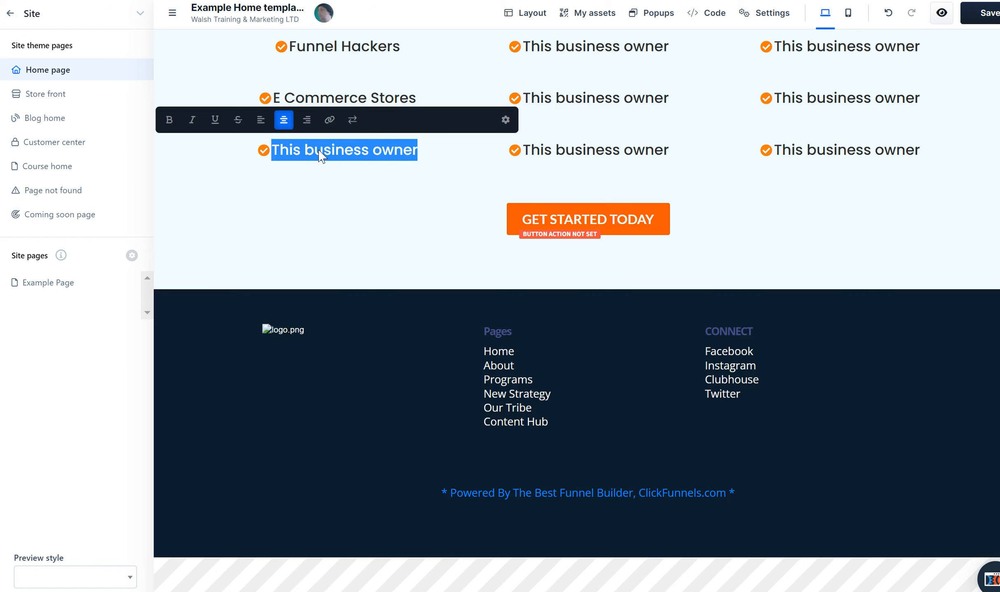
{"action": "left_click", "coordinate": [319, 151]}
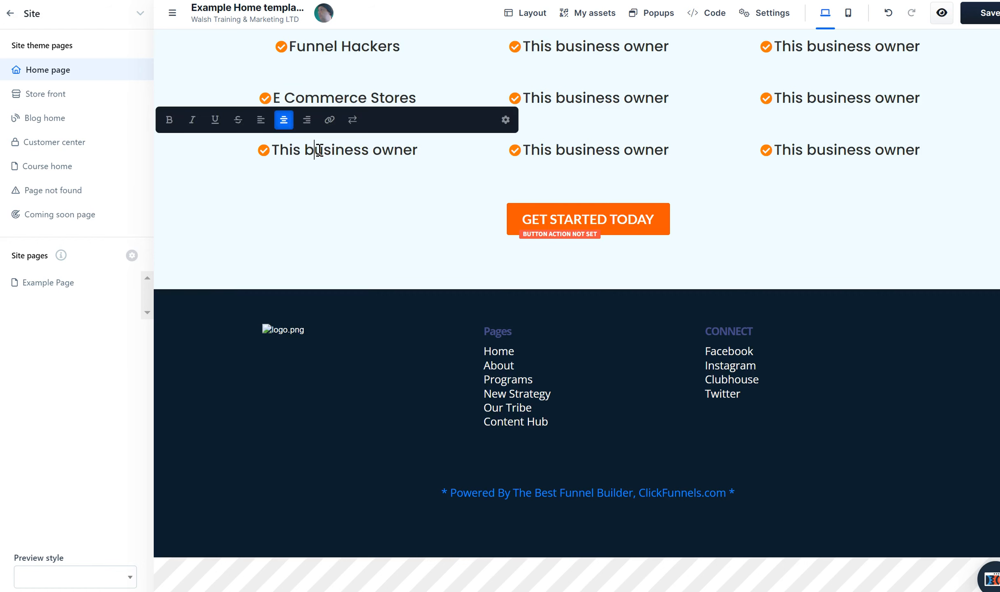
{"action": "key", "text": "ctrl+a"}
{"action": "type", "text": "A"}
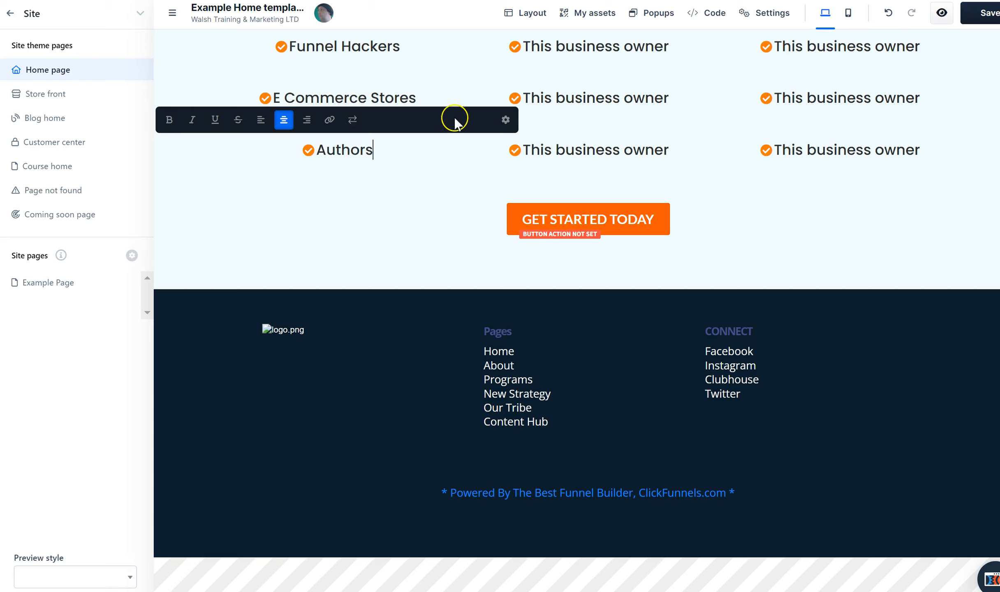
Step: Replace the first checklist item in the middle column with "Coaches"
{"action": "left_click", "coordinate": [594, 46]}
{"action": "left_click", "coordinate": [597, 47]}
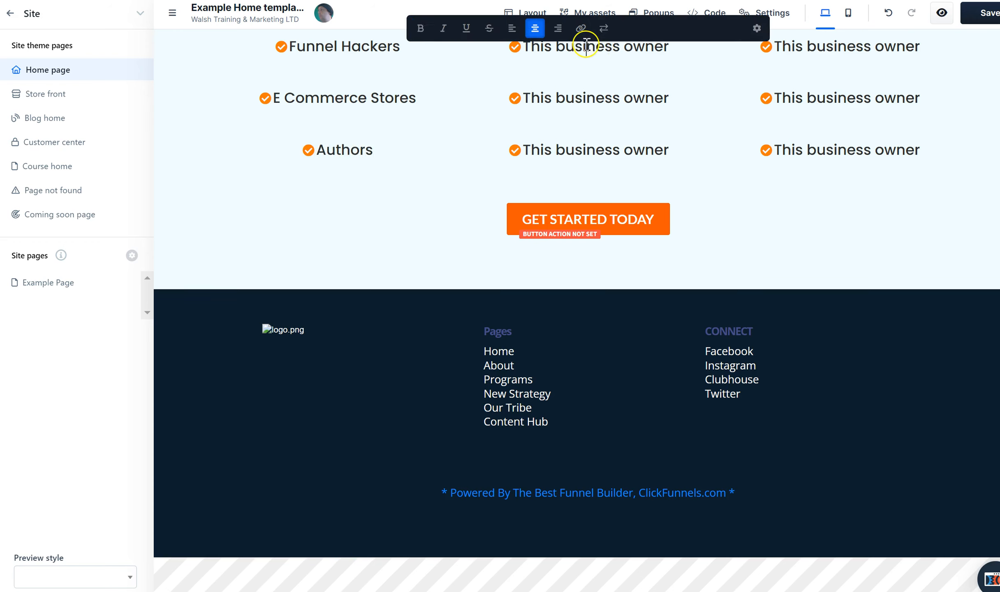
{"action": "key", "text": "ctrl+a"}
{"action": "type", "text": "Co"}
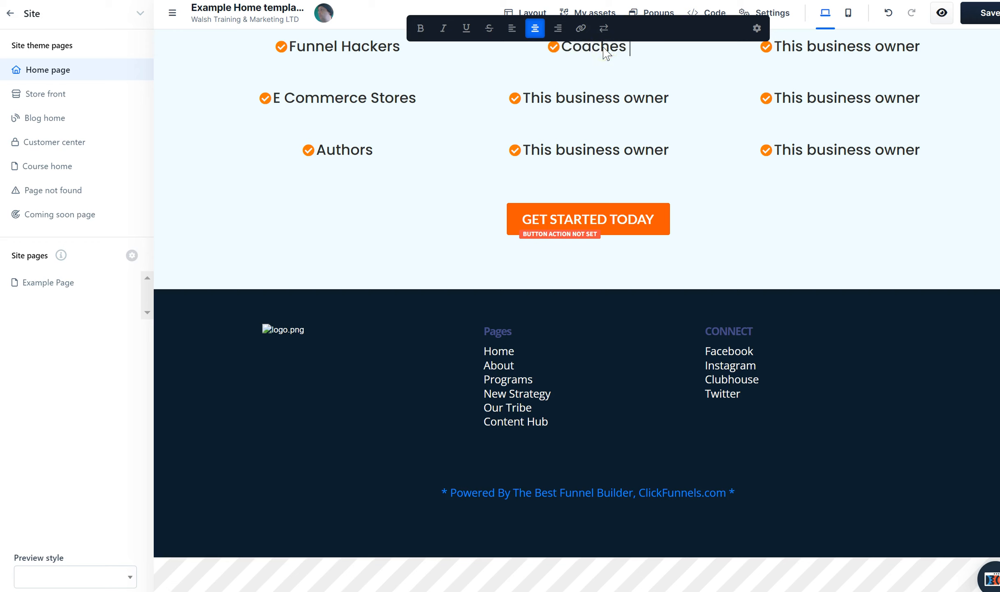
Step: Replace the second checklist item in the middle column with "Informal Educators"
{"action": "left_click", "coordinate": [585, 103]}
{"action": "left_click", "coordinate": [612, 99]}
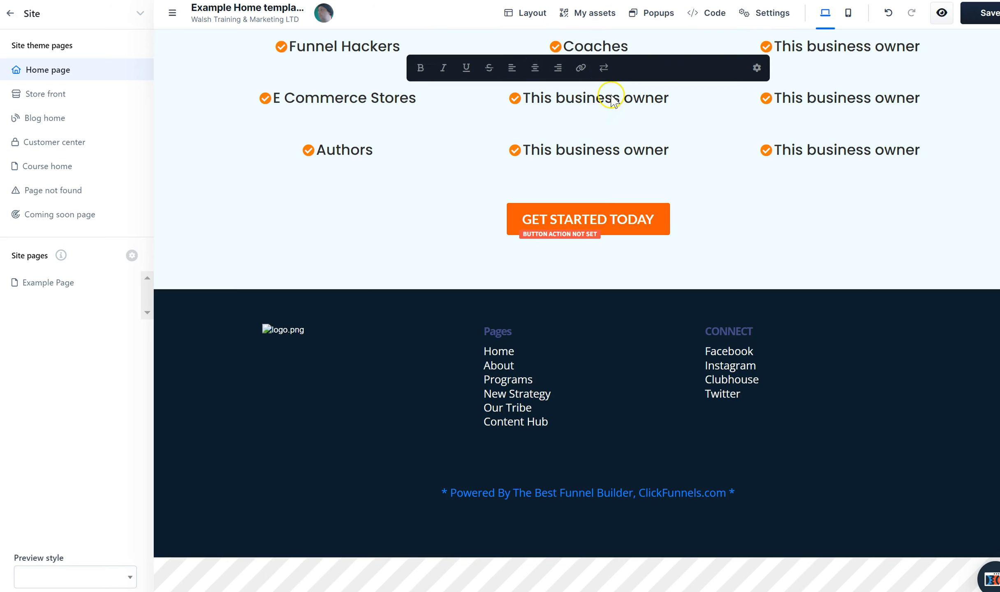
{"action": "key", "text": "ctrl+a"}
{"action": "key", "text": "BackSpace"}
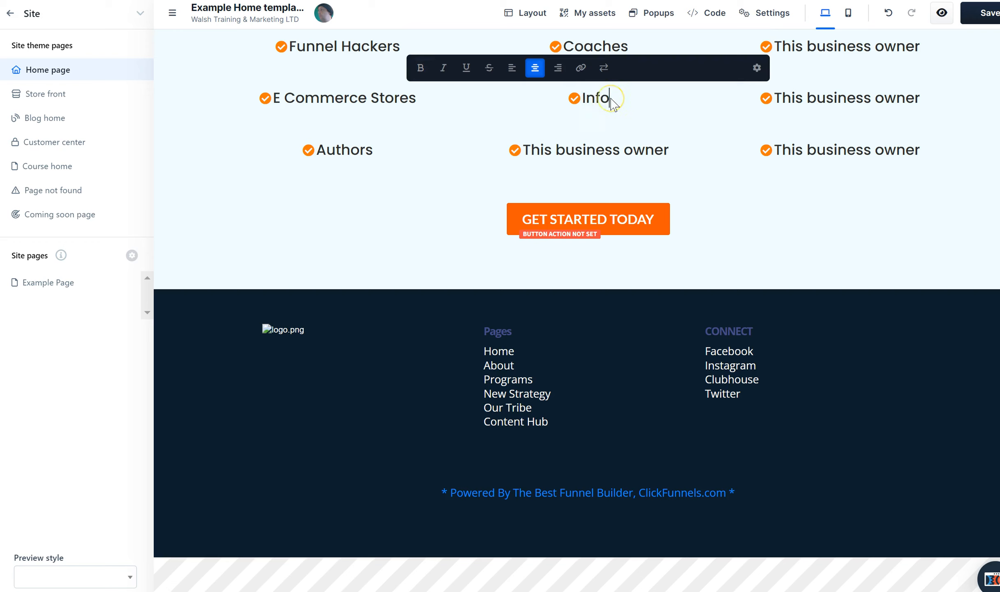
{"action": "type", "text": "Informal Educators"}
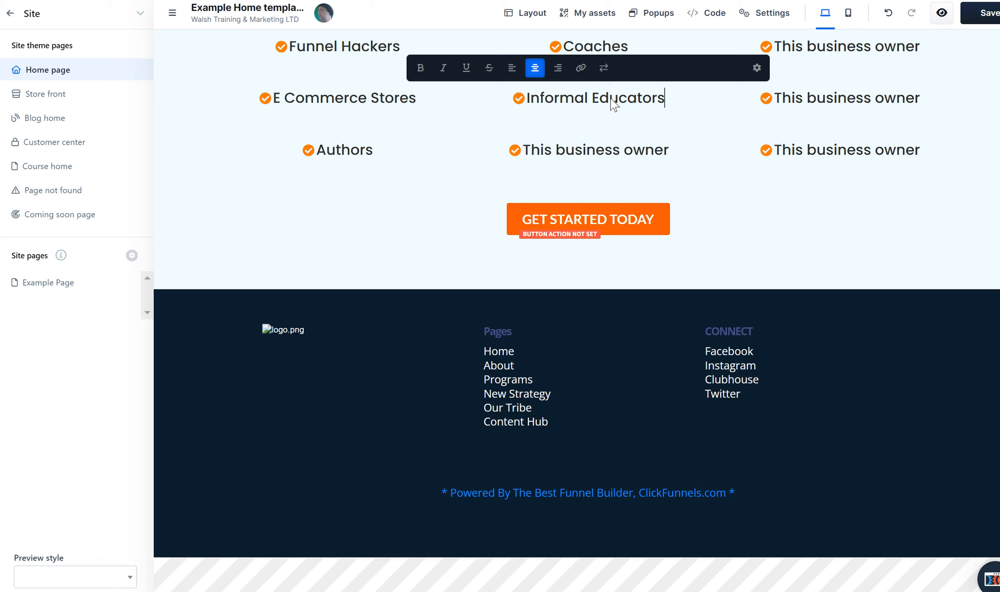
Step: Replace the third checklist item in the middle column with "Affiliate Marketers"
{"action": "double_click", "coordinate": [607, 155]}
{"action": "left_click", "coordinate": [608, 154]}
{"action": "double_click", "coordinate": [608, 154]}
{"action": "key", "text": "ctrl+a"}
{"action": "left_click", "coordinate": [608, 154]}
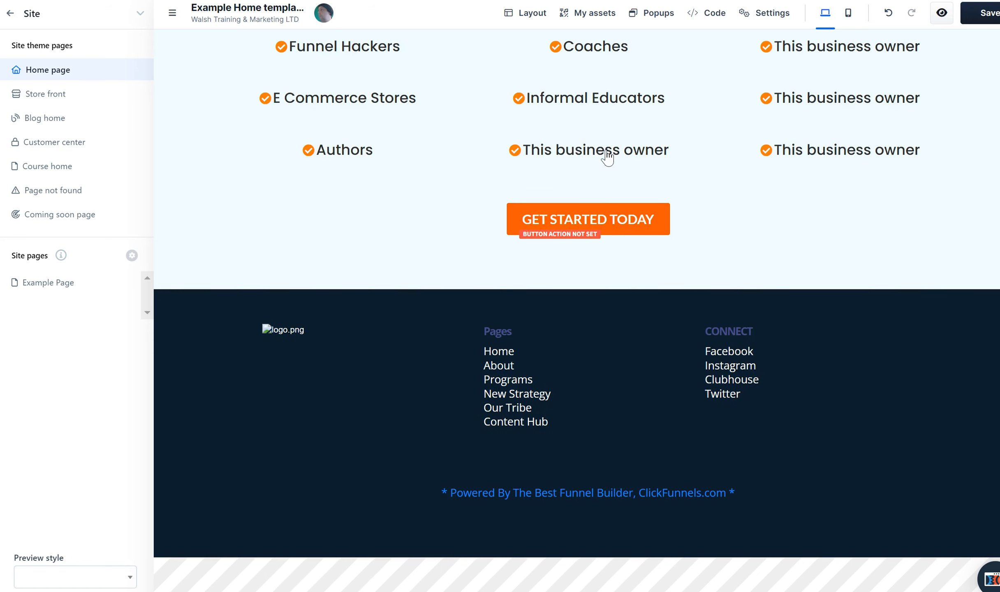
{"action": "double_click", "coordinate": [666, 153]}
{"action": "key", "text": "ctrl+a"}
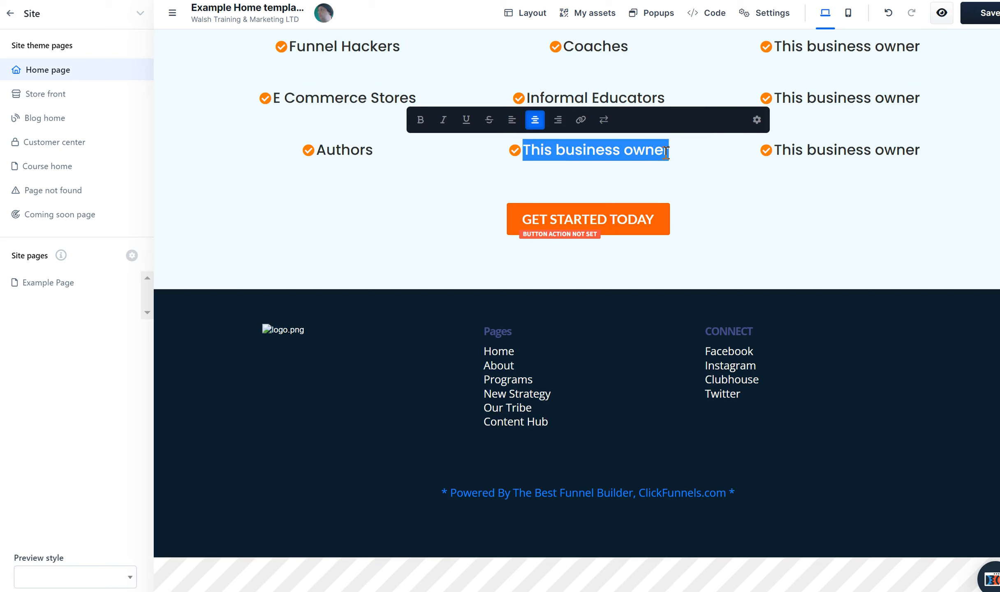
{"action": "type", "text": "Affiliate"}
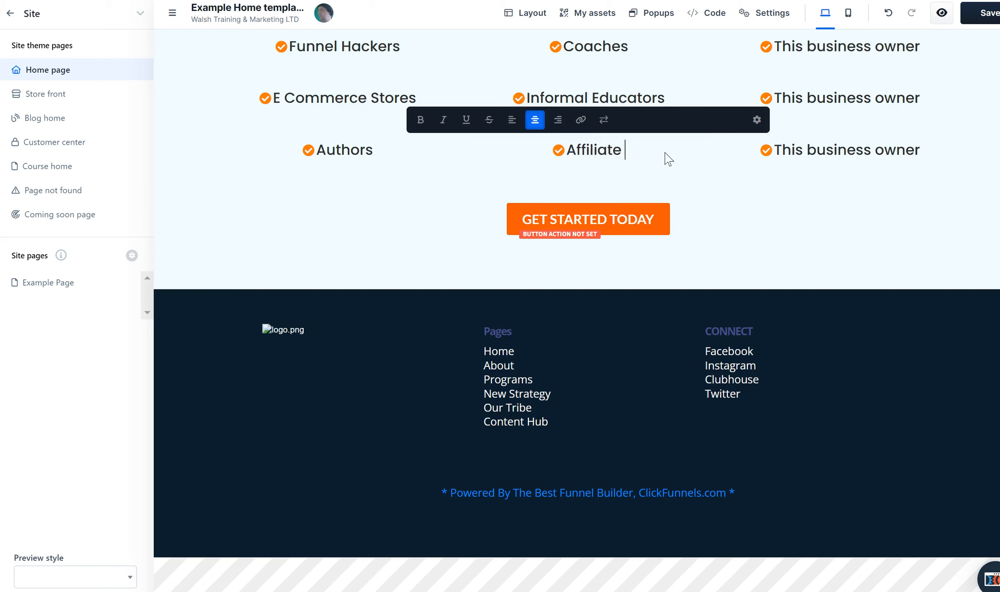
{"action": "type", "text": " Marketre"}
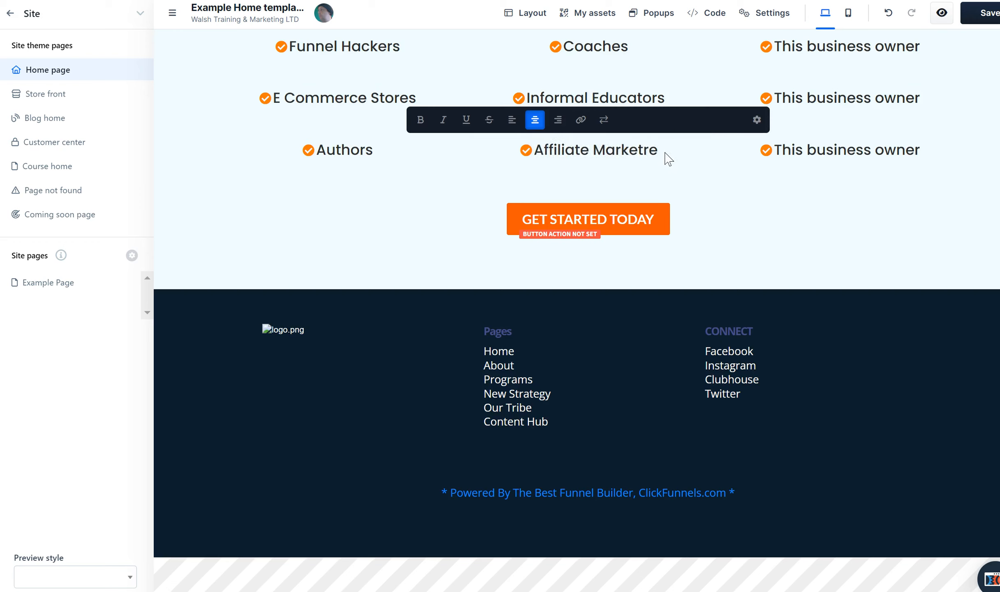
{"action": "key", "text": "BackSpace"}
{"action": "key", "text": "BackSpace"}
{"action": "type", "text": "ers"}
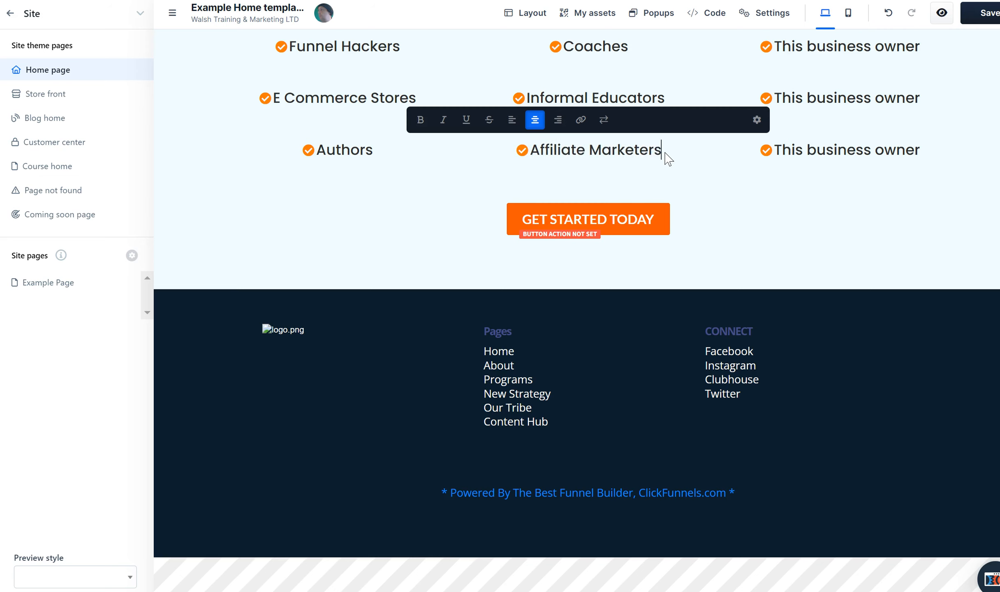
{"action": "left_click", "coordinate": [750, 169]}
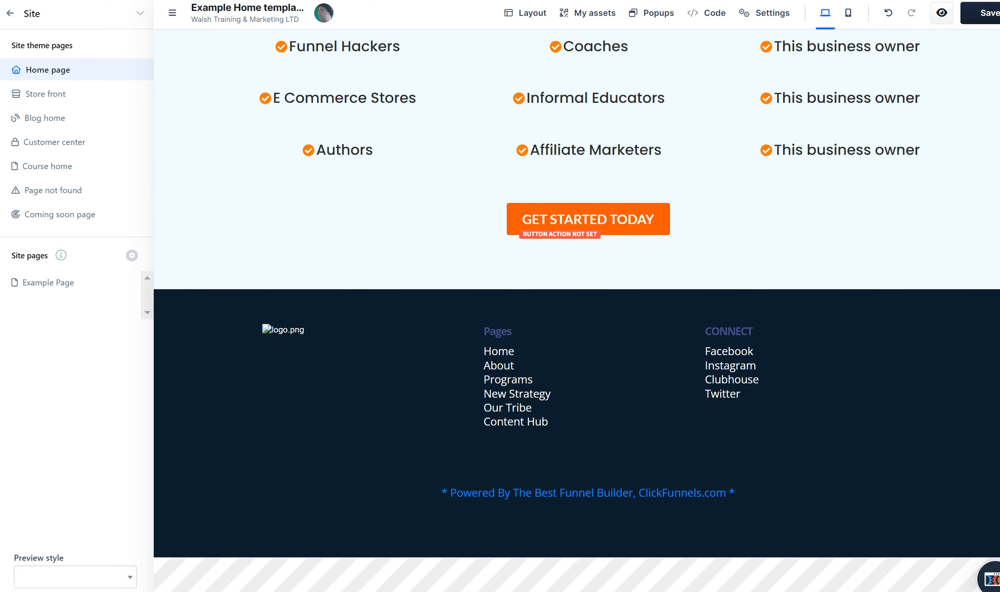
{"action": "scroll", "coordinate": [577, 306], "scroll_direction": "up", "scroll_amount": 3}
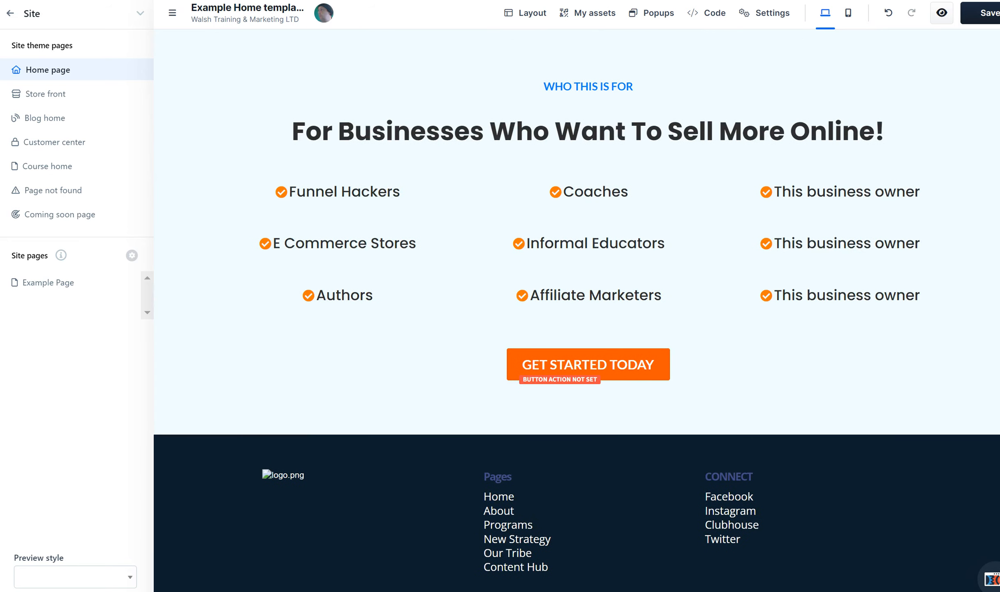
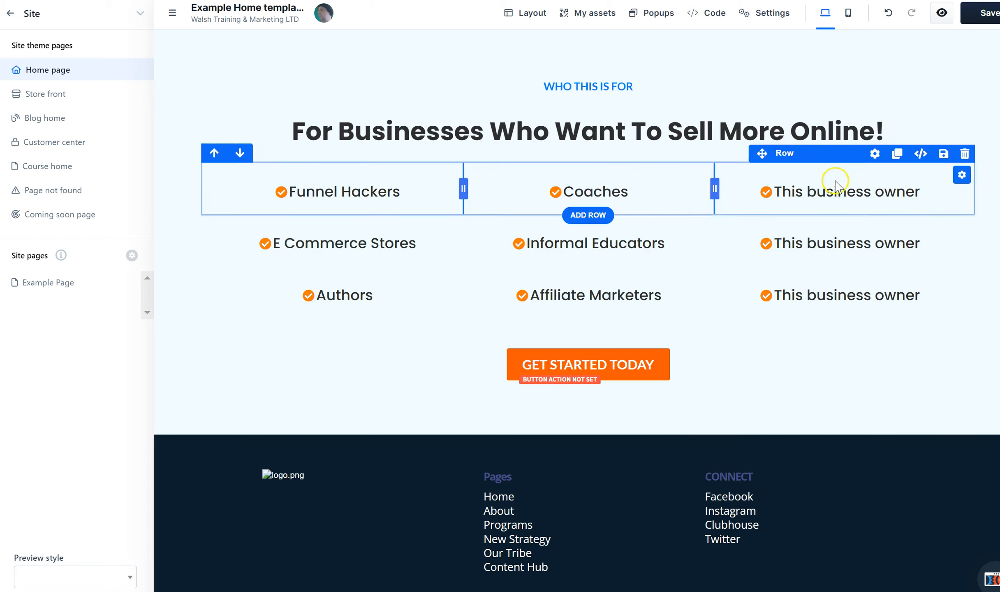
{"action": "left_click_drag", "start_coordinate": [618, 267], "coordinate": [596, 246]}
{"action": "left_click", "coordinate": [597, 247]}
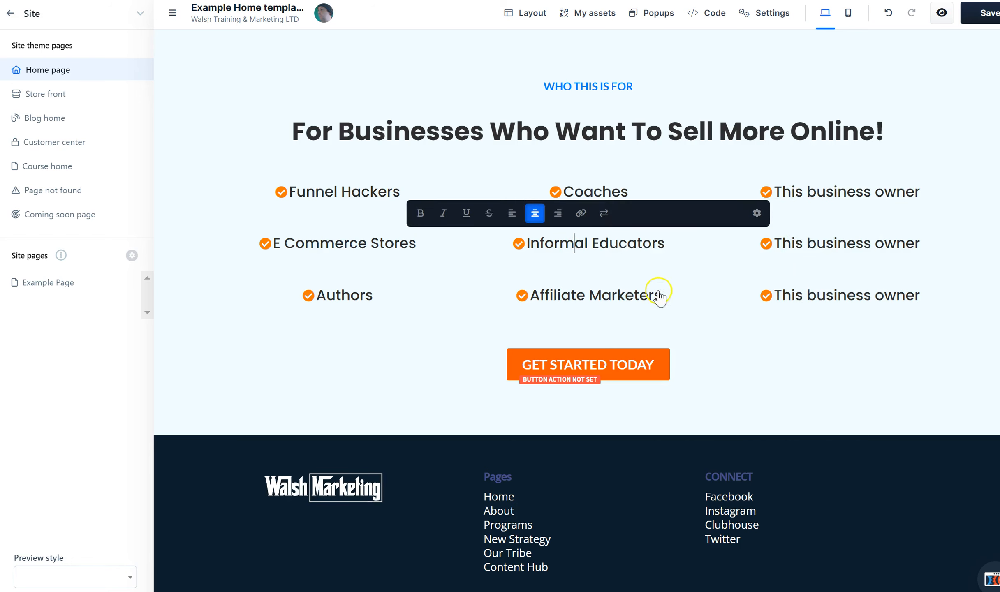
{"action": "left_click", "coordinate": [674, 275]}
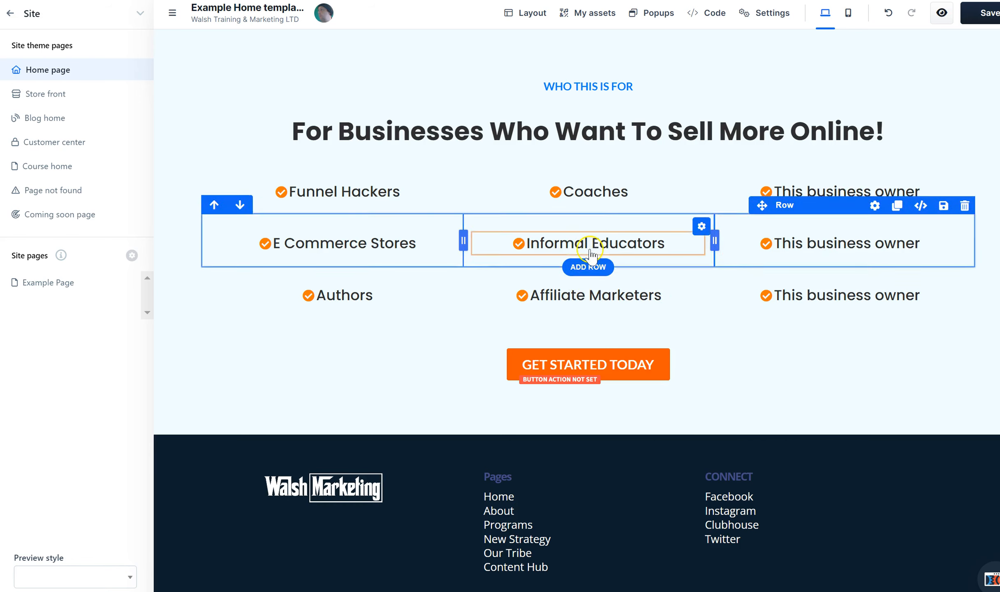
{"action": "left_click", "coordinate": [591, 253]}
{"action": "left_click_drag", "start_coordinate": [674, 216], "coordinate": [613, 239]}
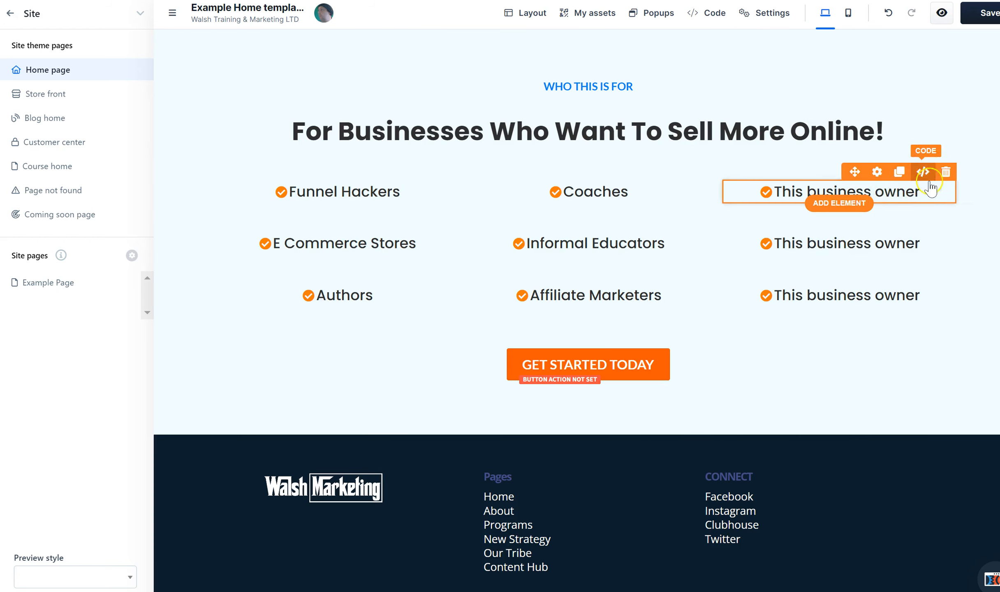
Step: Delete the three remaining "This business owner" items from the third column of the checklist
{"action": "left_click", "coordinate": [946, 170]}
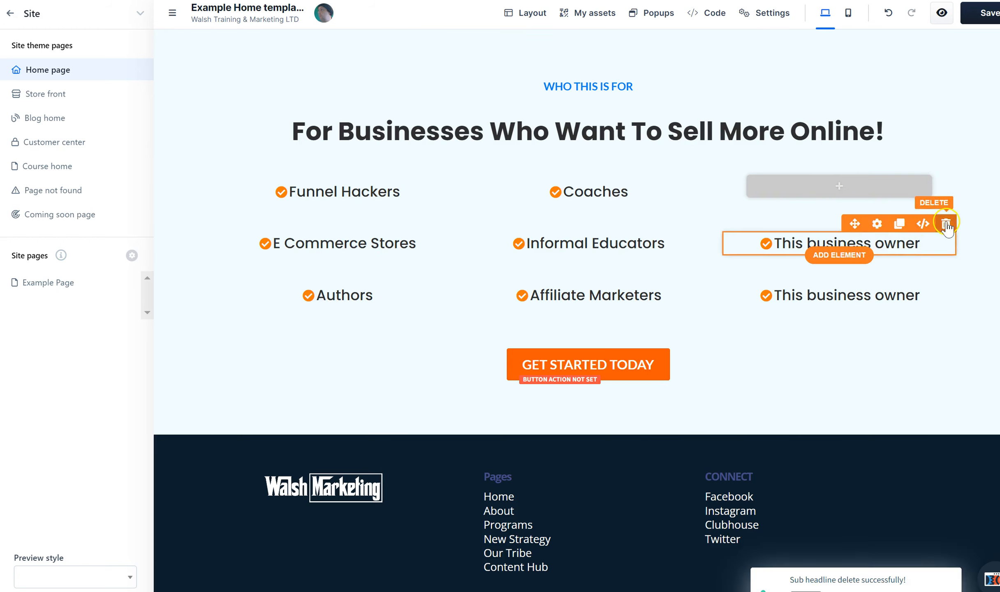
{"action": "left_click", "coordinate": [946, 224]}
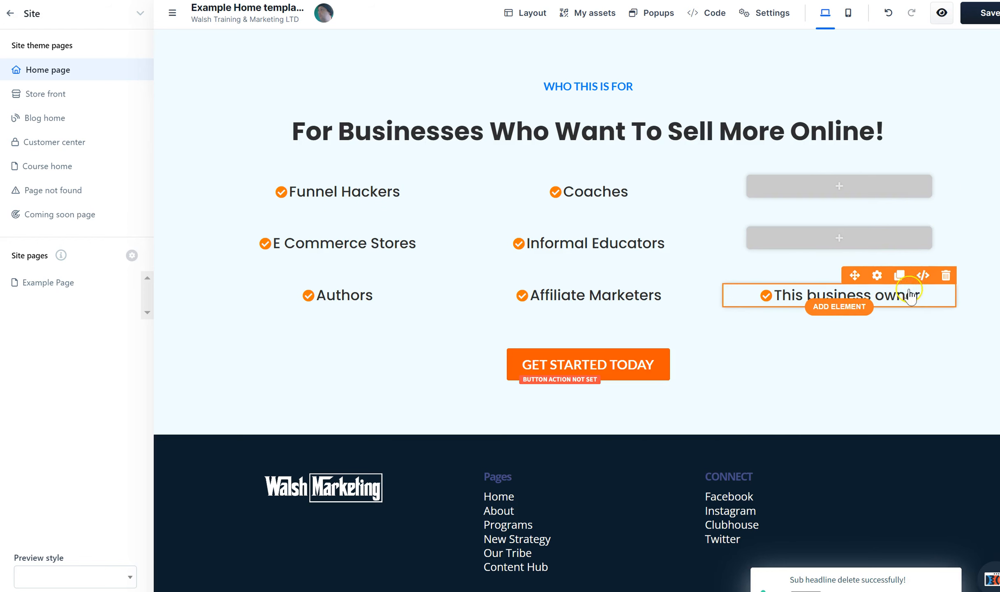
{"action": "left_click", "coordinate": [946, 276]}
Step: Move "Affiliate Marketers" to the first row and "Authors" to the second row of the checklist's third column
{"action": "left_click_drag", "start_coordinate": [797, 290], "coordinate": [813, 181]}
{"action": "left_click_drag", "start_coordinate": [604, 275], "coordinate": [788, 173]}
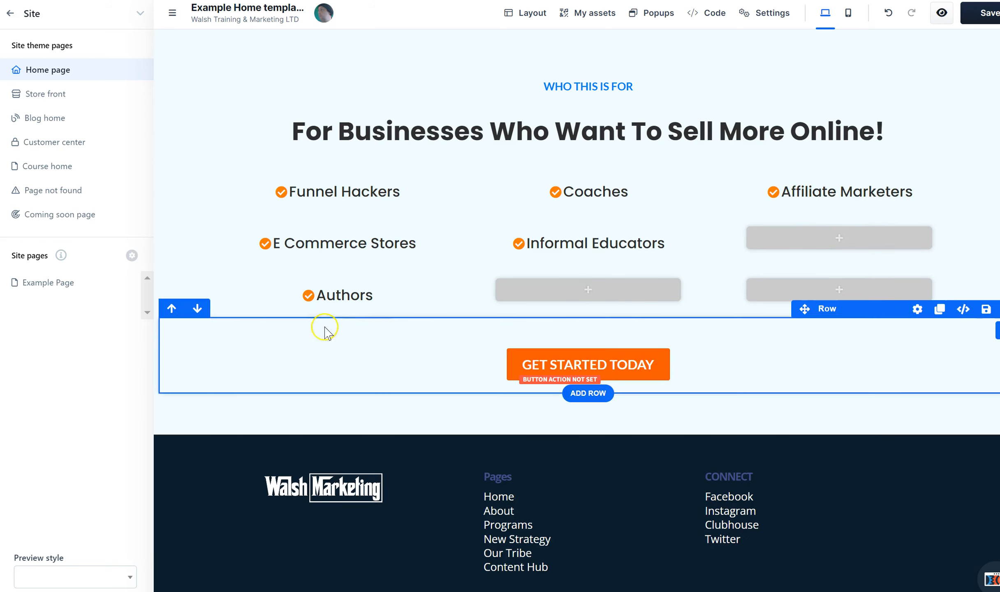
{"action": "left_click_drag", "start_coordinate": [320, 273], "coordinate": [835, 232]}
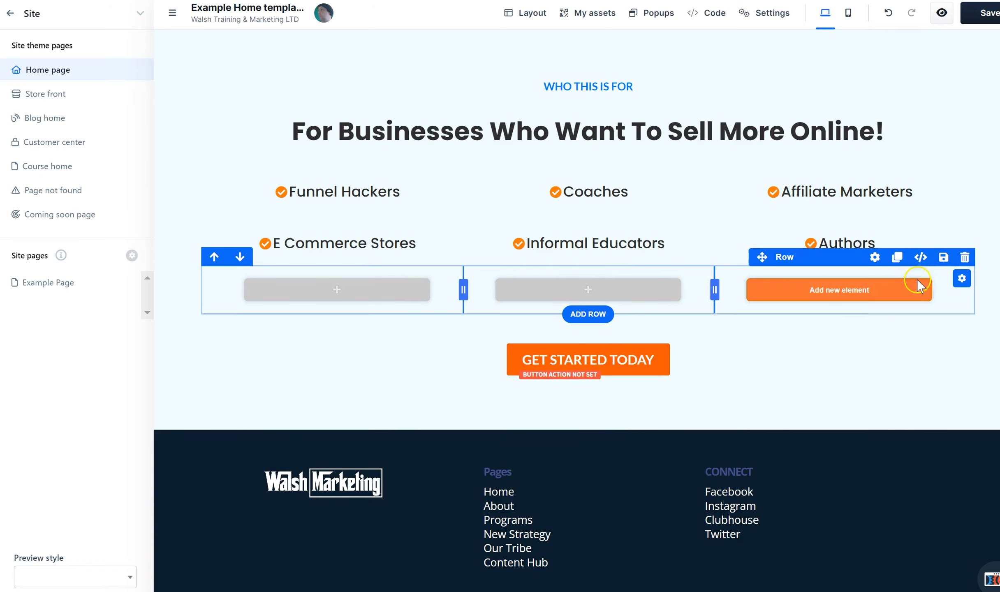
Step: Delete the empty third checklist row and the "GET STARTED TODAY" button row, and save the home page
{"action": "left_click", "coordinate": [964, 257]}
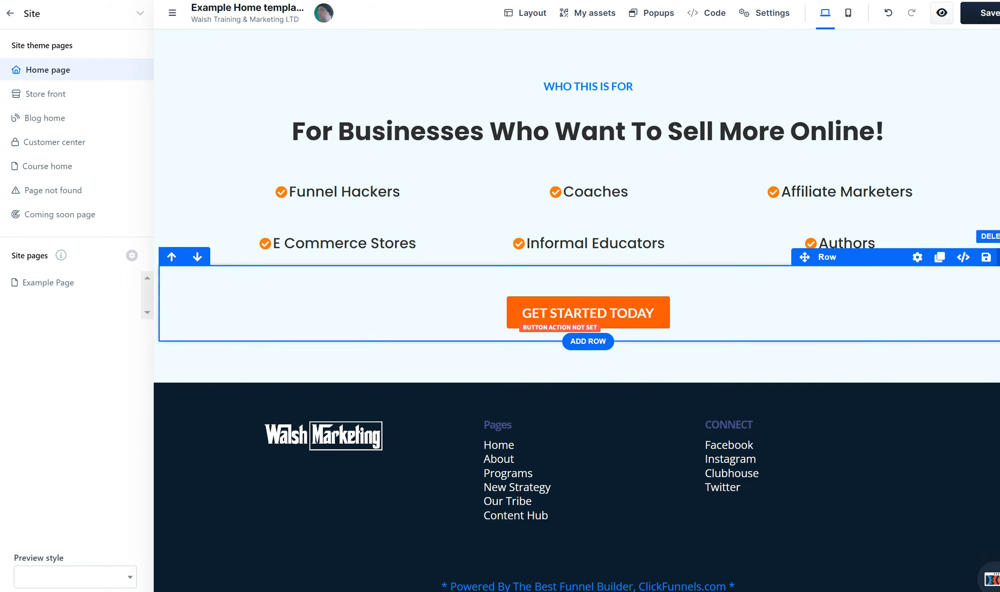
{"action": "left_click", "coordinate": [996, 257]}
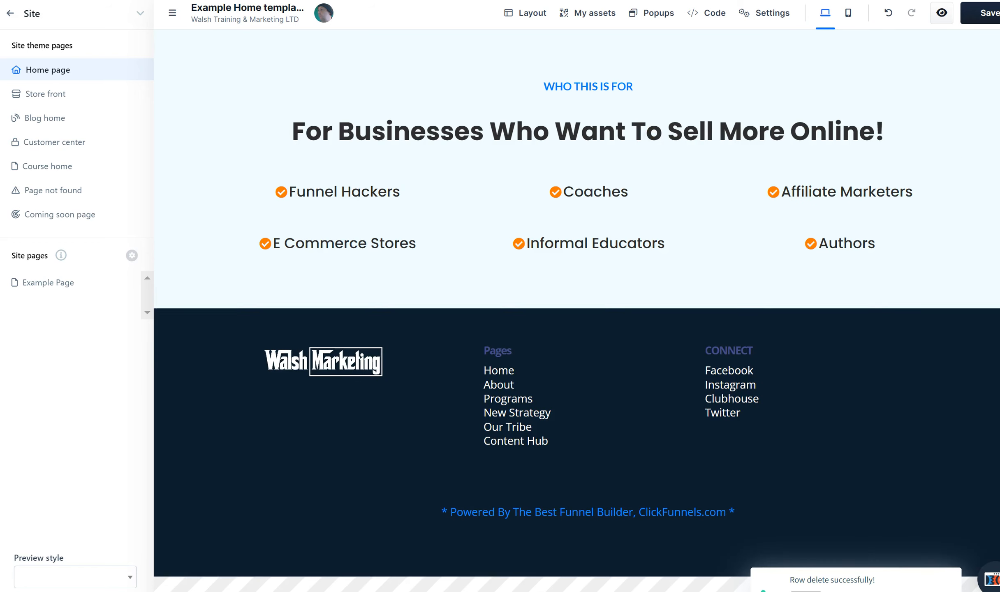
{"action": "left_click", "coordinate": [997, 13]}
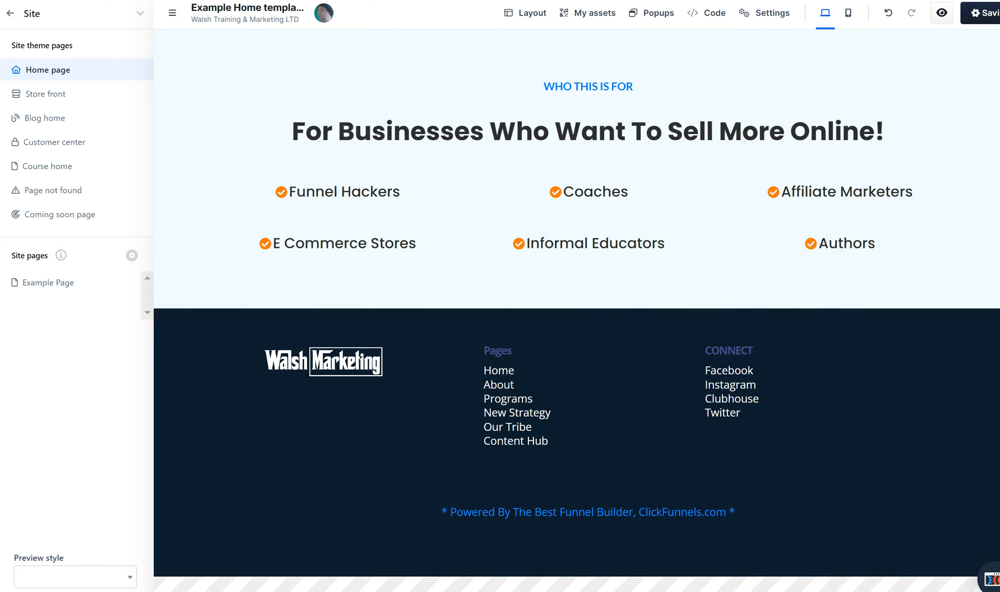
{"action": "scroll", "coordinate": [576, 308], "scroll_direction": "up", "scroll_amount": 10}
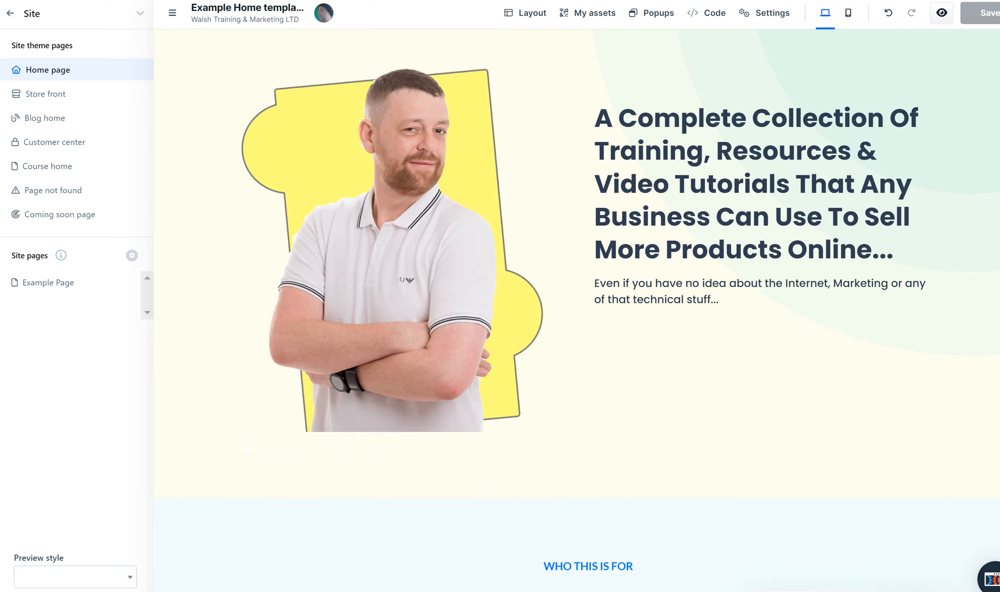
Step: Open the WF Footer universal section for editing and replace its logo image with "logo 2 black.png" from the image gallery
{"action": "scroll", "coordinate": [993, 145], "scroll_direction": "down", "scroll_amount": 7}
{"action": "scroll", "coordinate": [993, 145], "scroll_direction": "up", "scroll_amount": 5}
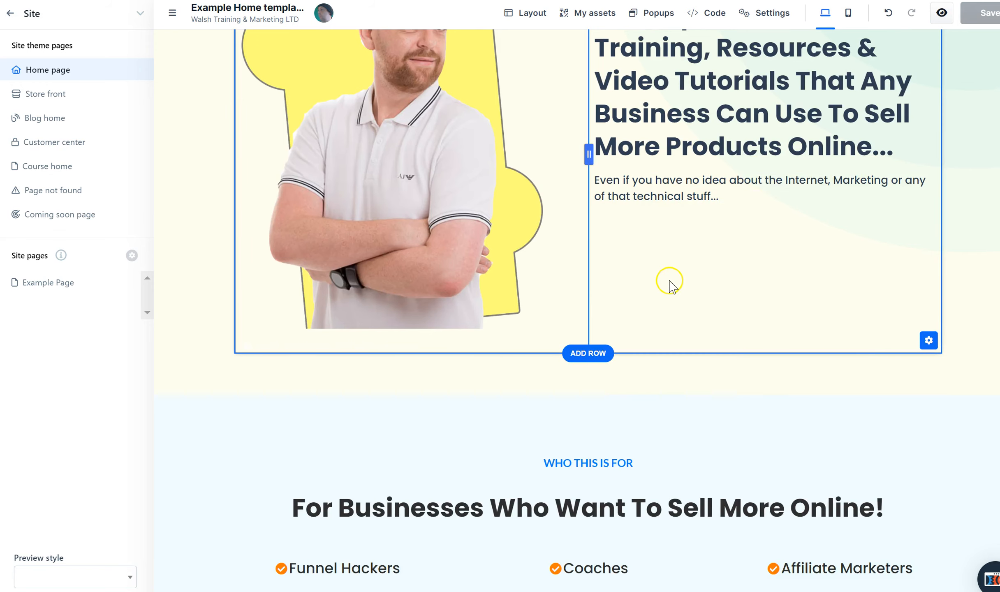
{"action": "scroll", "coordinate": [671, 284], "scroll_direction": "up", "scroll_amount": 2}
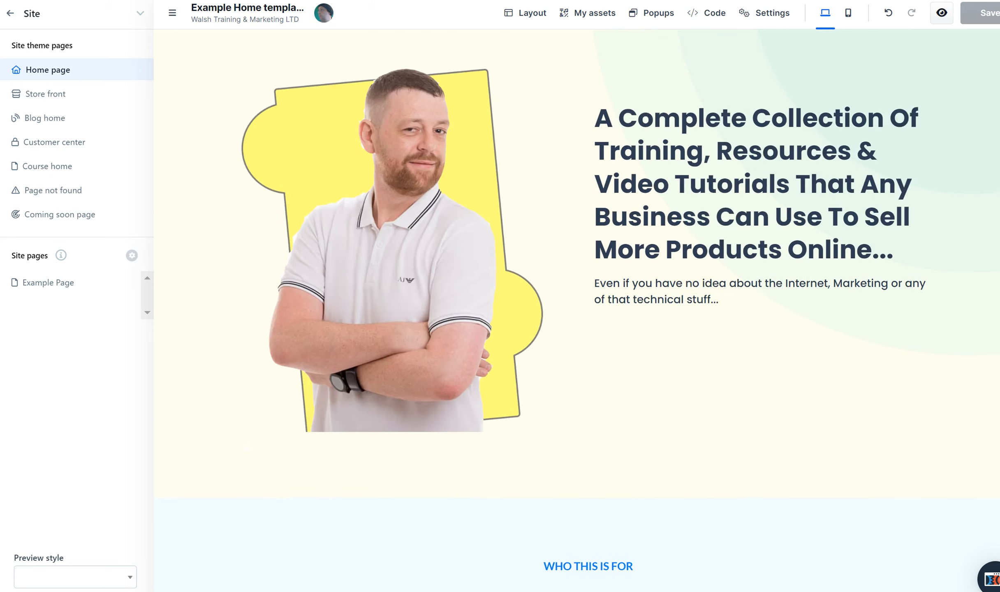
{"action": "scroll", "coordinate": [671, 284], "scroll_direction": "down", "scroll_amount": 5}
{"action": "scroll", "coordinate": [576, 310], "scroll_direction": "down", "scroll_amount": 4}
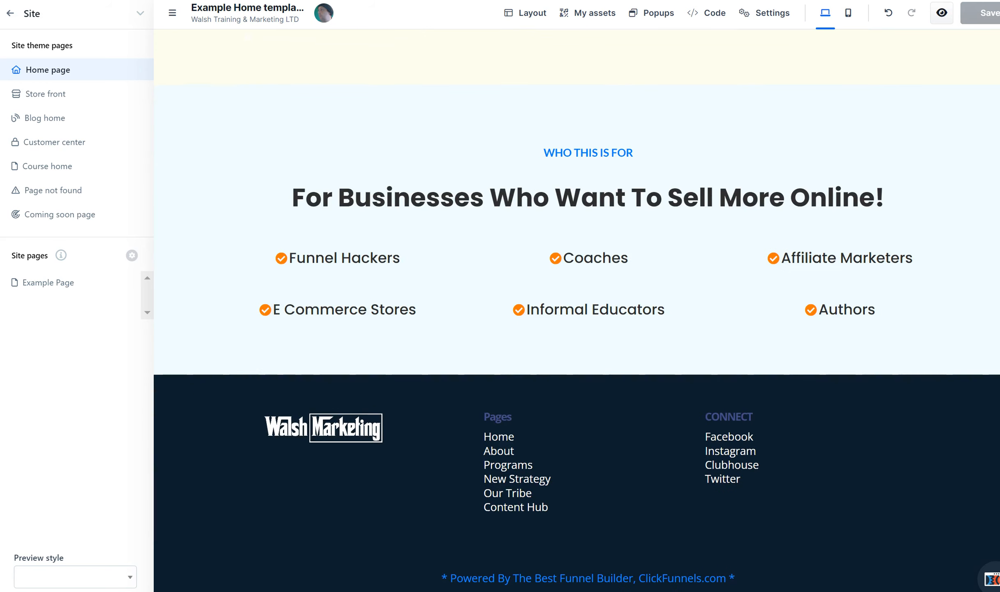
{"action": "scroll", "coordinate": [577, 310], "scroll_direction": "down", "scroll_amount": 2}
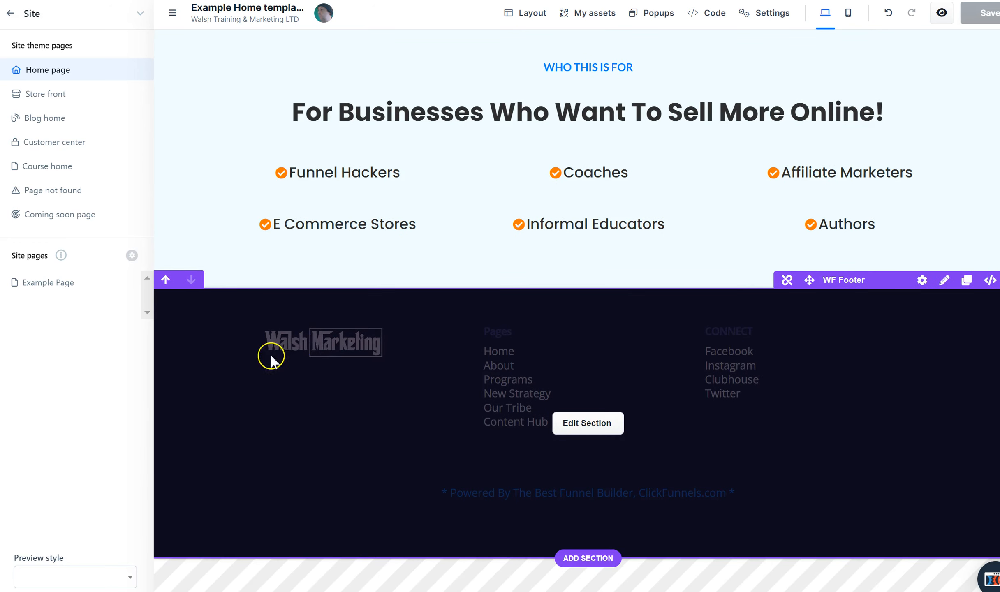
{"action": "left_click", "coordinate": [593, 430]}
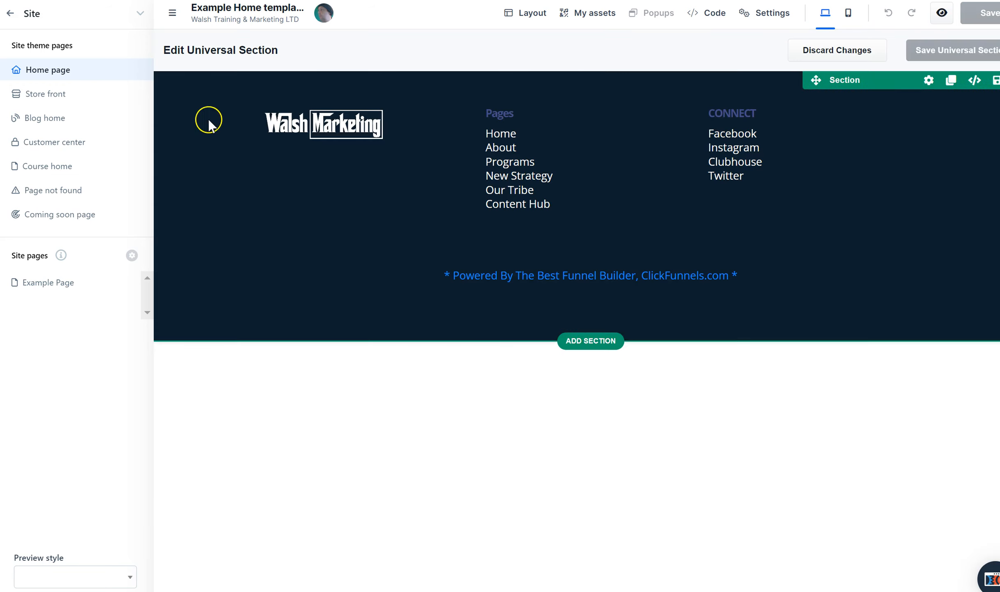
{"action": "left_click", "coordinate": [341, 125]}
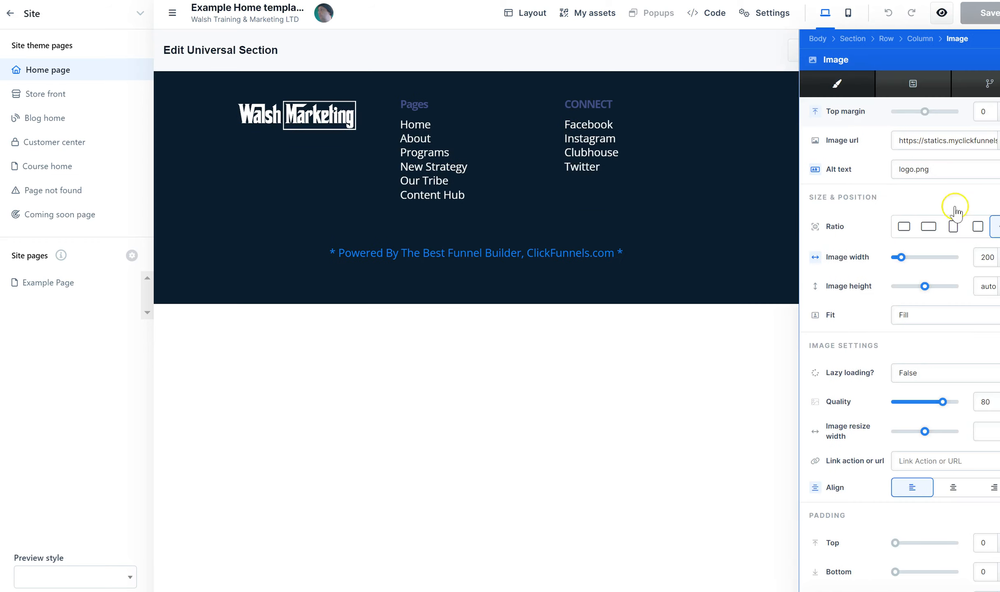
{"action": "left_click", "coordinate": [999, 140]}
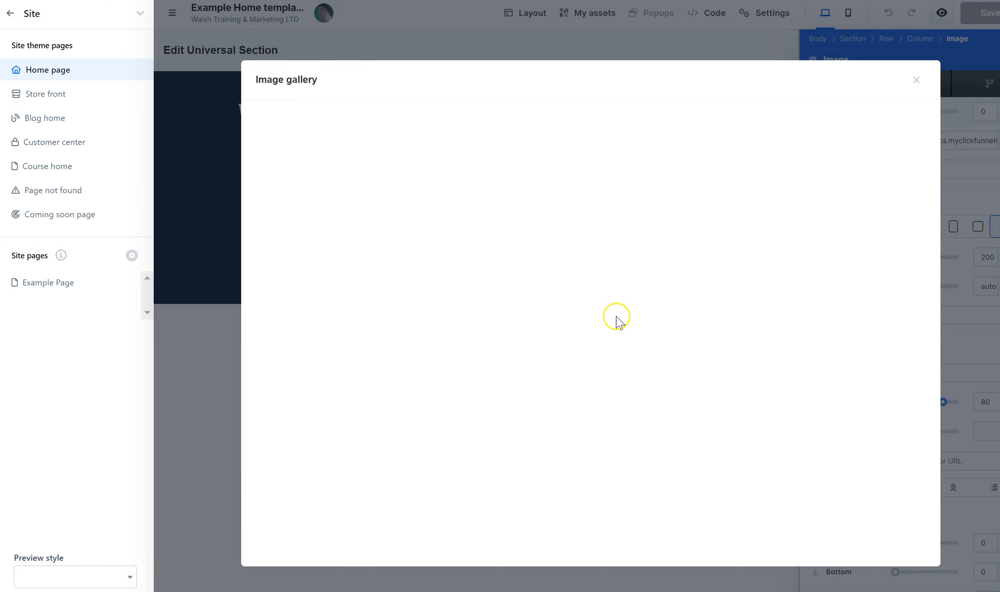
{"action": "left_click", "coordinate": [837, 249]}
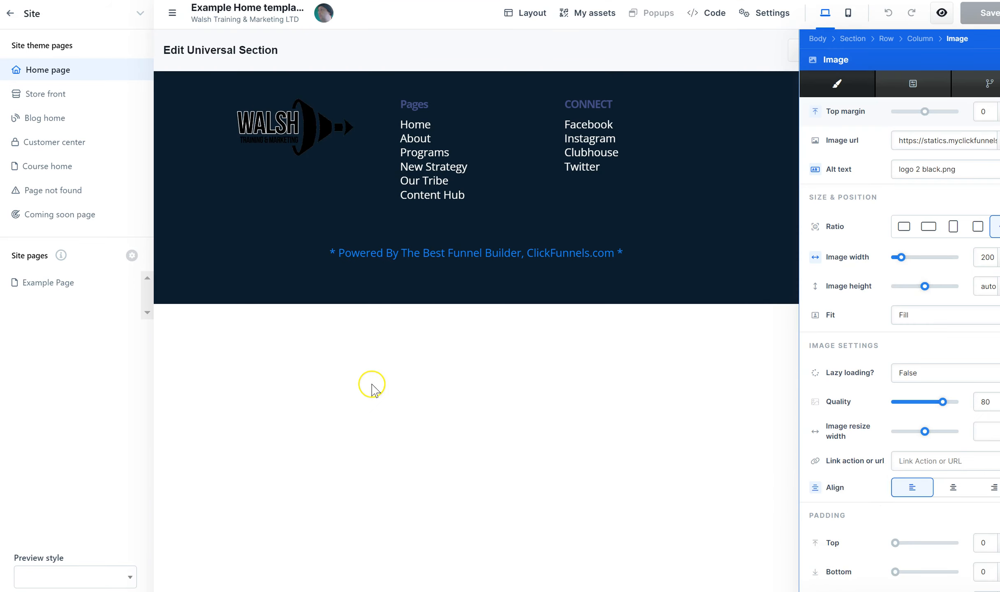
{"action": "left_click", "coordinate": [372, 385]}
Step: Change the footer section's paint to Colored Background
{"action": "mouse_move", "coordinate": [935, 103]}
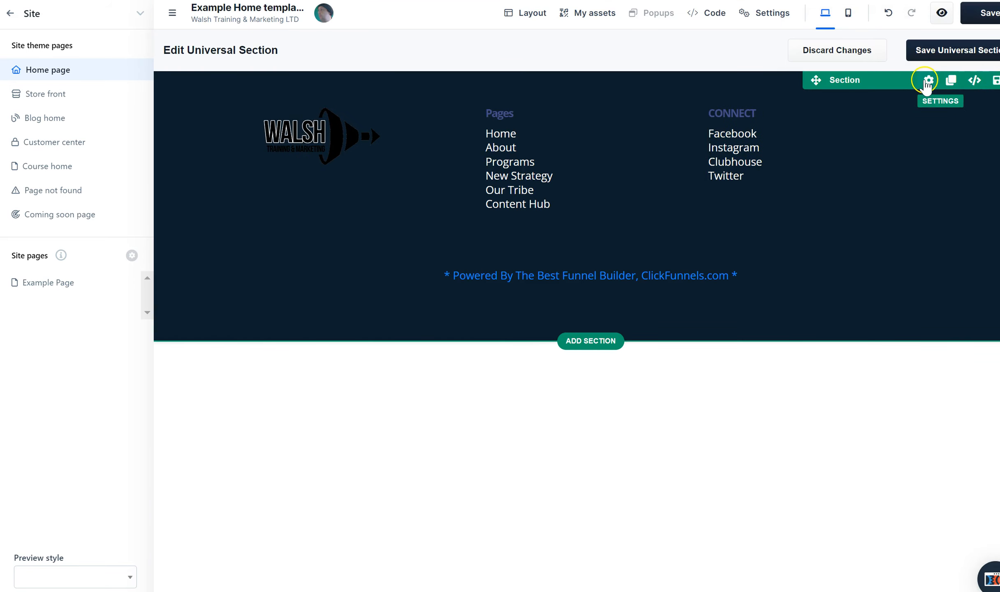
{"action": "left_click", "coordinate": [927, 82]}
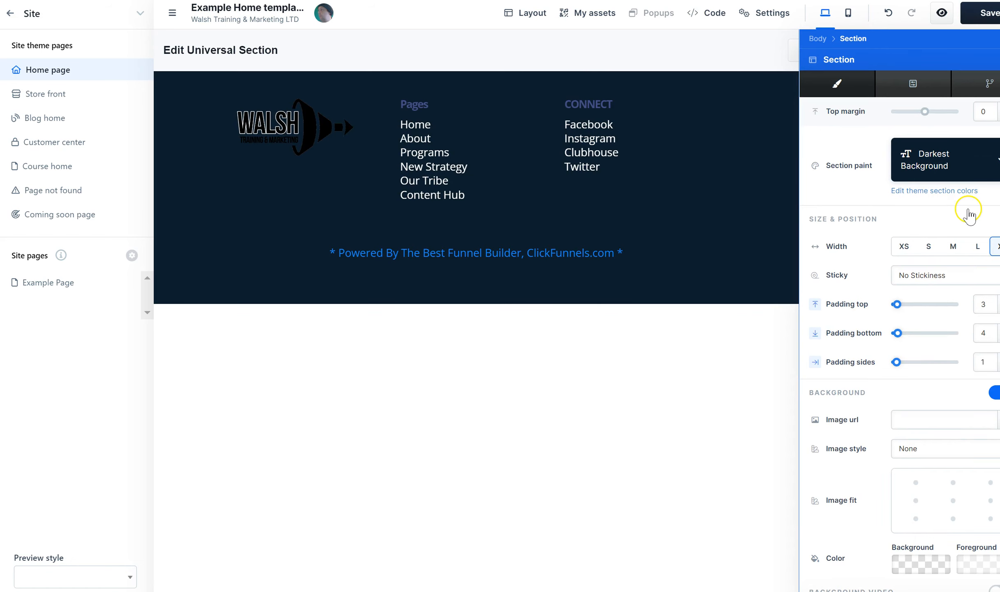
{"action": "left_click", "coordinate": [959, 165]}
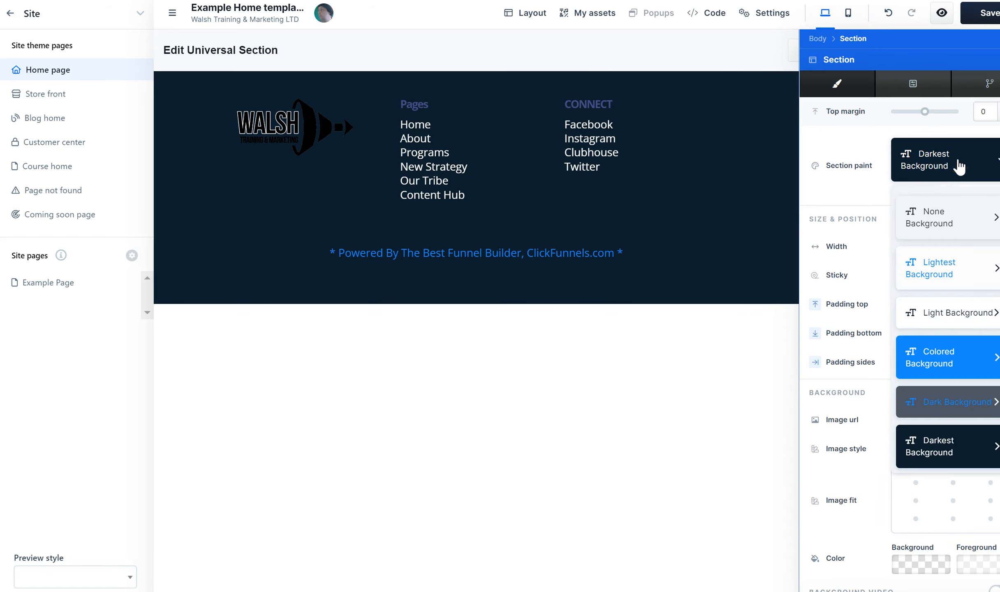
{"action": "left_click", "coordinate": [935, 362]}
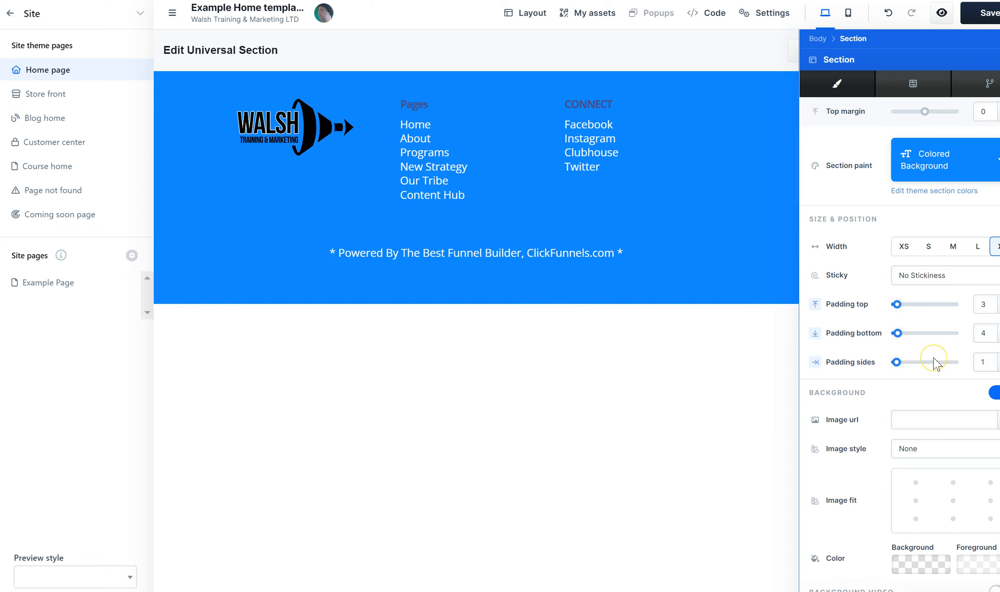
{"action": "left_click", "coordinate": [570, 390]}
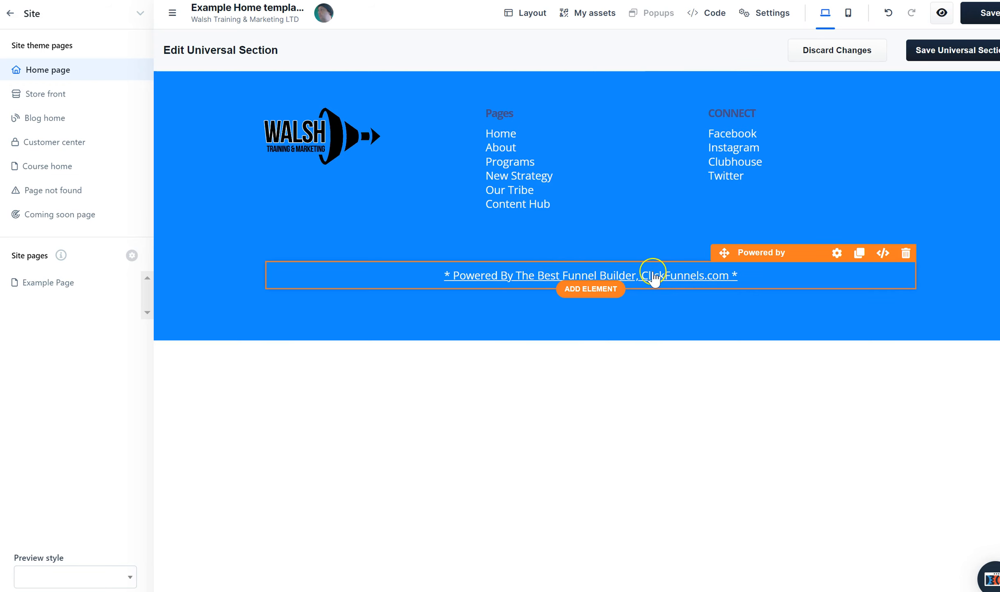
Step: Inspect the settings and the link URL of the "Powered By The Best Funnel Builder, ClickFunnels.com" line in the footer
{"action": "left_click", "coordinate": [837, 253]}
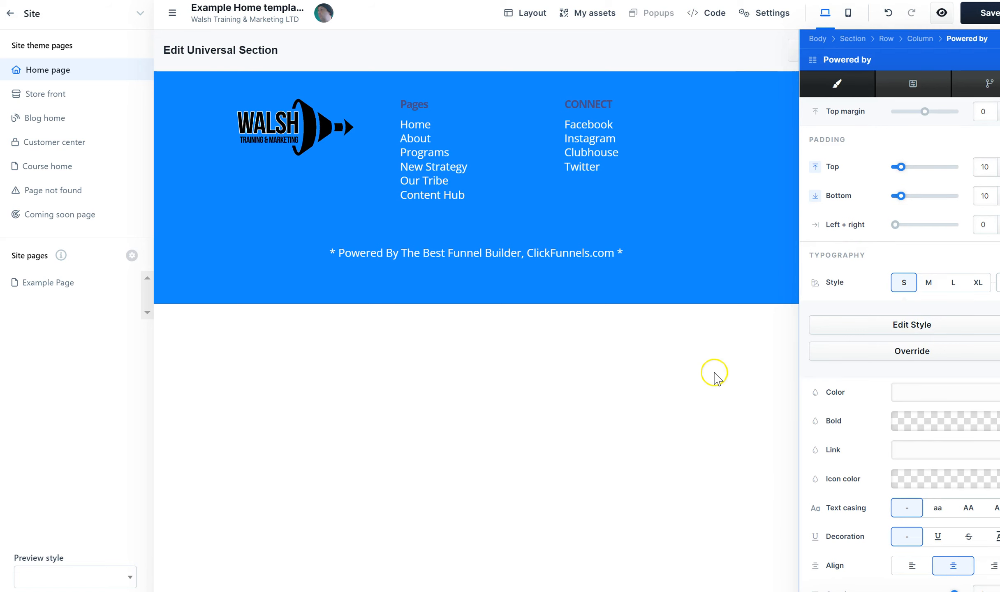
{"action": "left_click", "coordinate": [572, 459]}
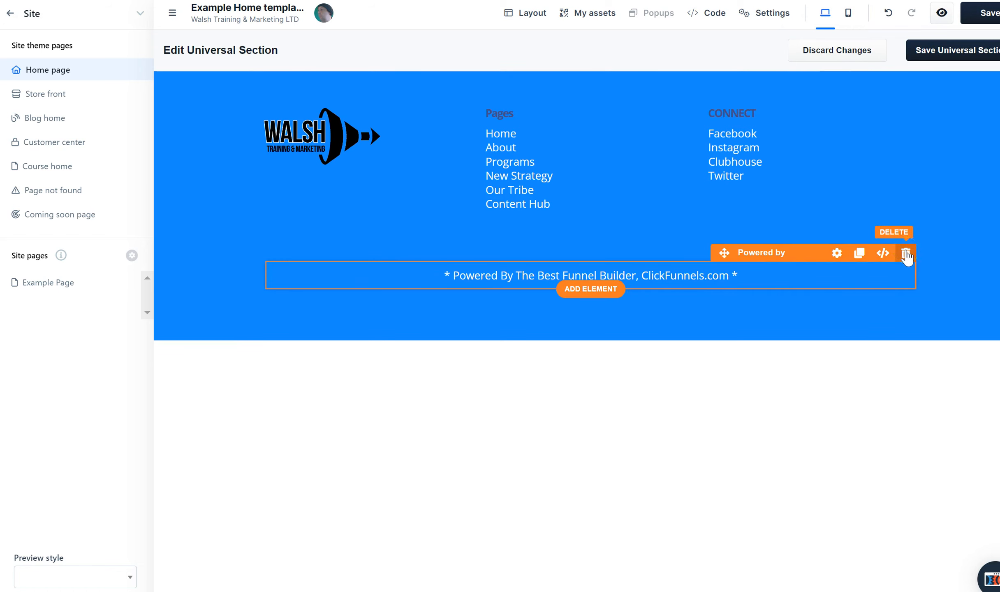
{"action": "left_click", "coordinate": [697, 277]}
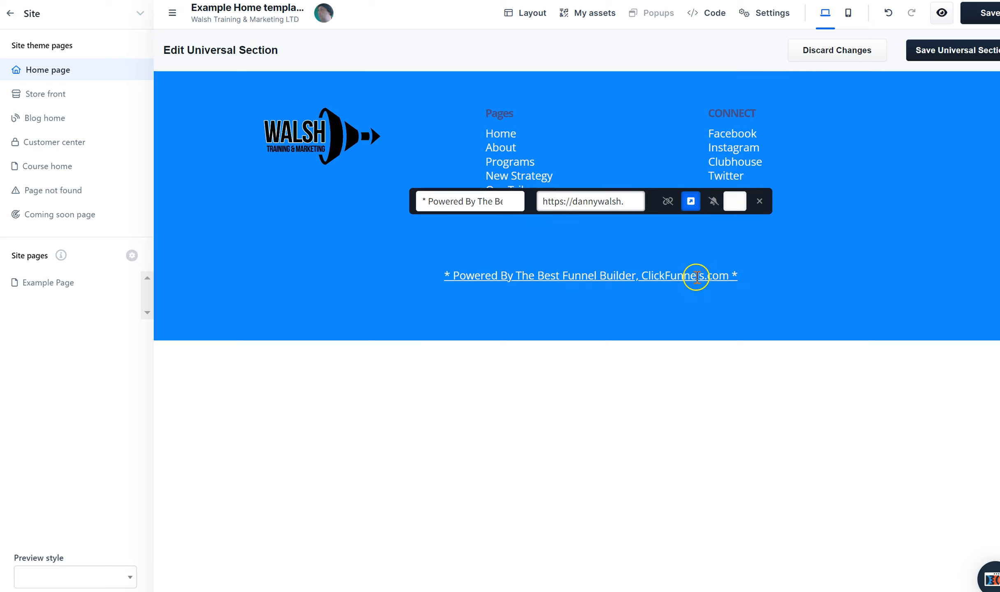
{"action": "left_click_drag", "start_coordinate": [636, 201], "coordinate": [663, 216]}
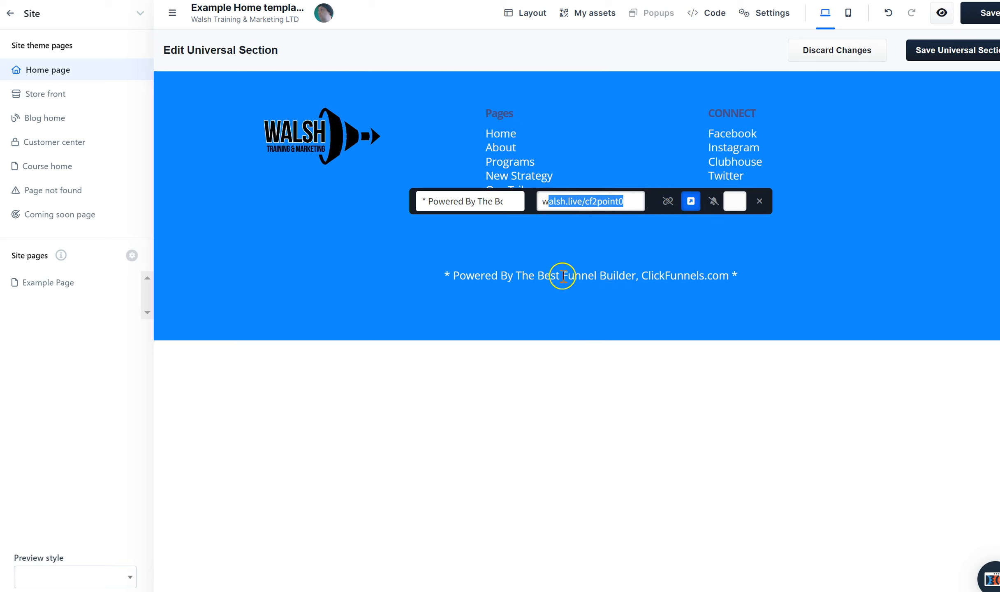
{"action": "left_click", "coordinate": [625, 192]}
{"action": "left_click", "coordinate": [633, 198]}
{"action": "mouse_move", "coordinate": [634, 198]}
{"action": "left_mouse_down"}
{"action": "mouse_move", "coordinate": [526, 197]}
{"action": "mouse_move", "coordinate": [671, 201]}
{"action": "left_mouse_up"}
{"action": "key", "text": "ctrl+v"}
{"action": "left_click", "coordinate": [569, 203]}
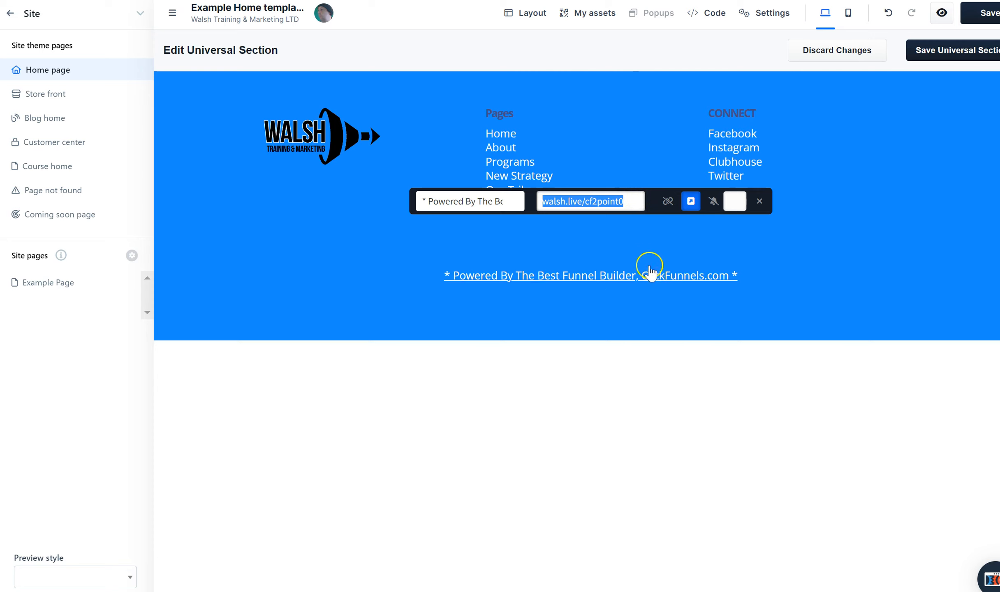
{"action": "left_click", "coordinate": [906, 237]}
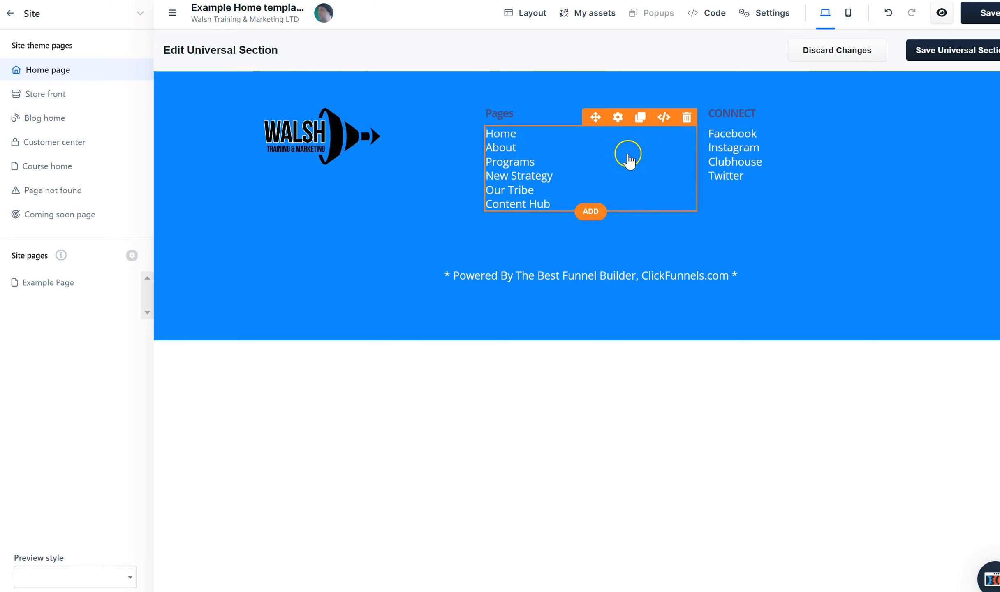
Step: Delete the list of page links and the "Pages" heading from the footer's middle column
{"action": "left_click", "coordinate": [683, 118]}
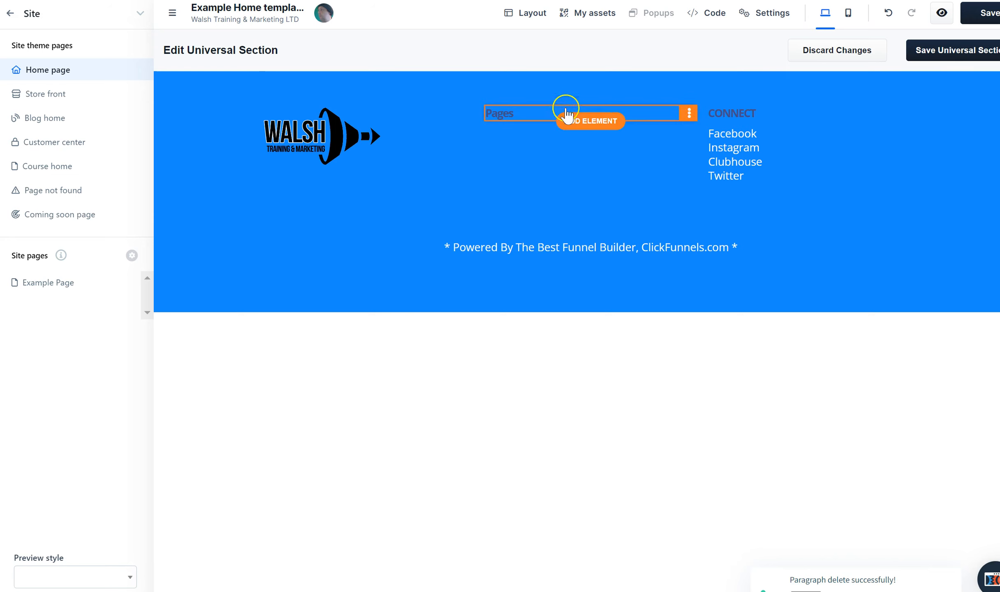
{"action": "left_click", "coordinate": [688, 114]}
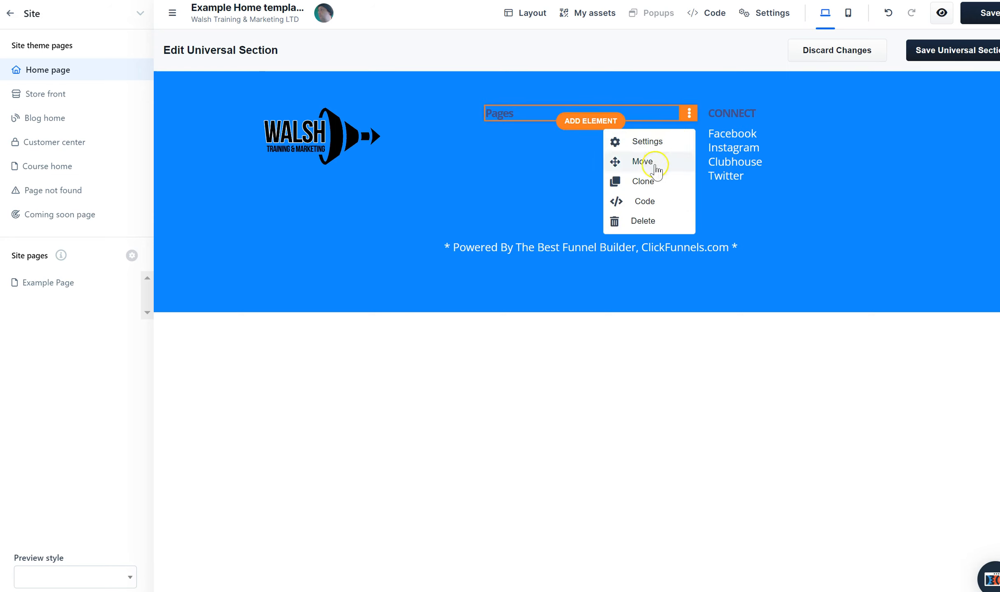
{"action": "left_click", "coordinate": [649, 224]}
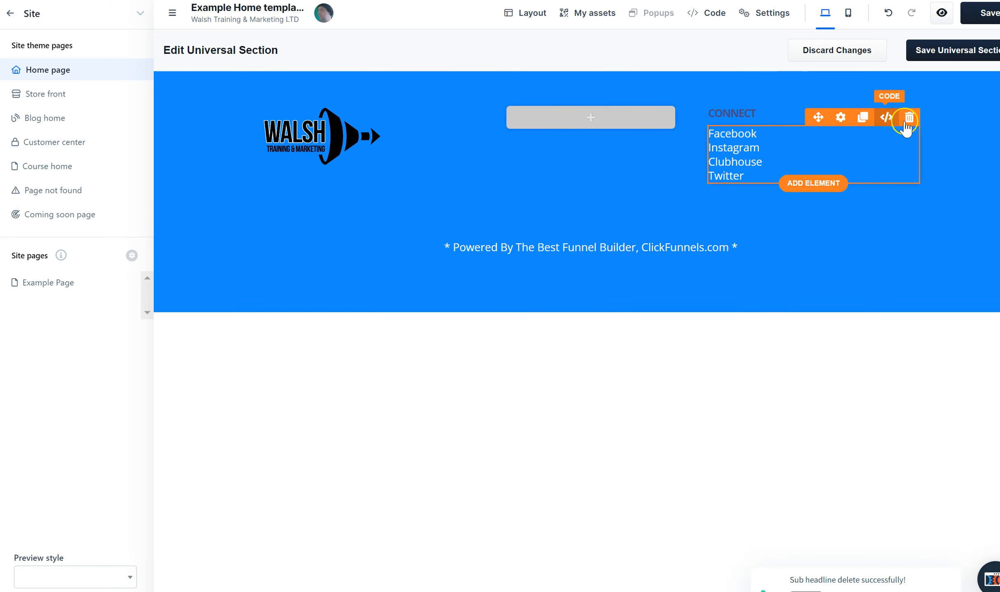
Step: Delete the list of social links and the "CONNECT" heading from the footer's third column
{"action": "left_click", "coordinate": [912, 114]}
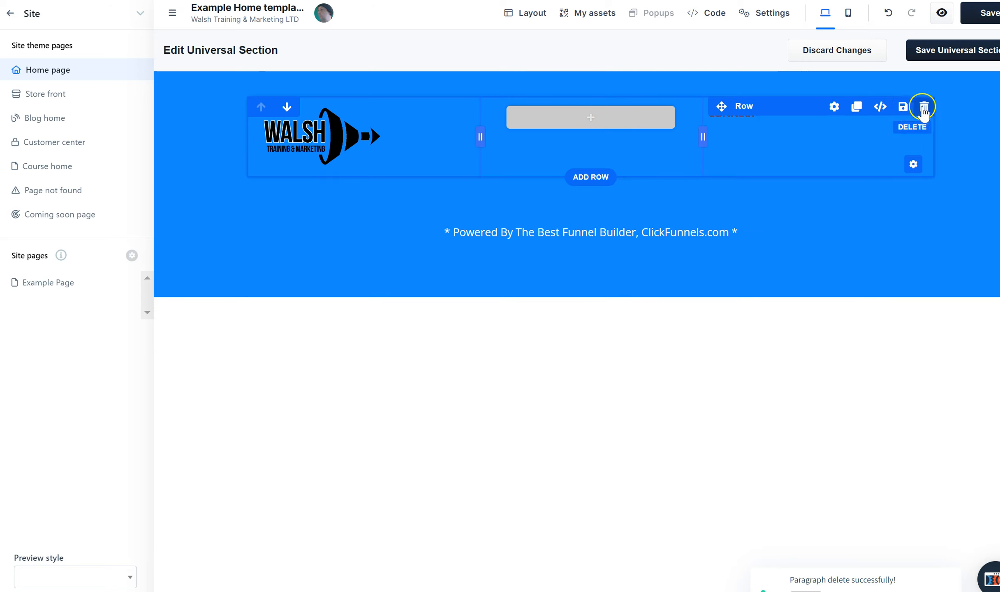
{"action": "left_click", "coordinate": [754, 203]}
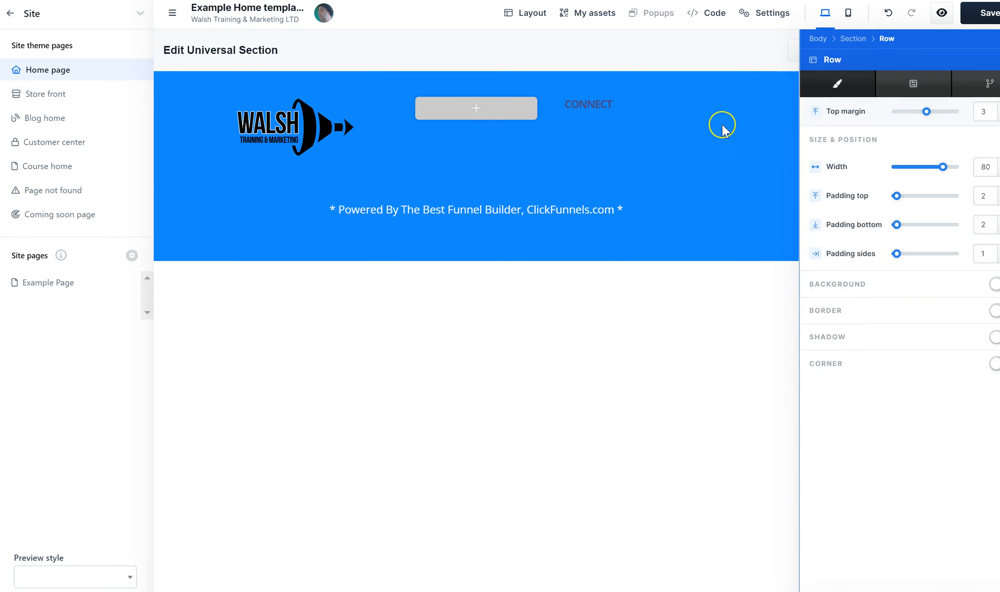
{"action": "left_click", "coordinate": [649, 99]}
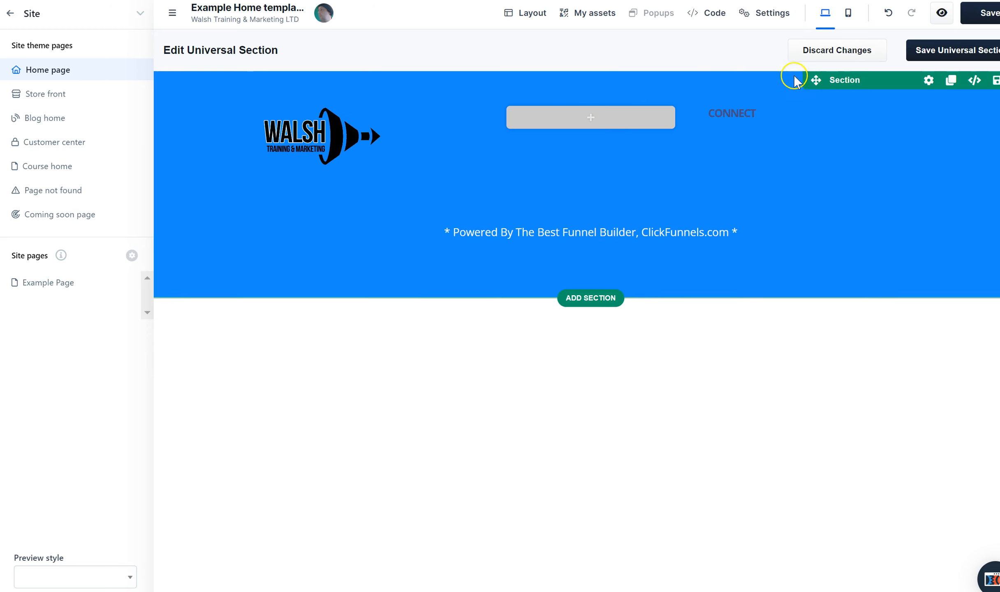
{"action": "left_click", "coordinate": [741, 74]}
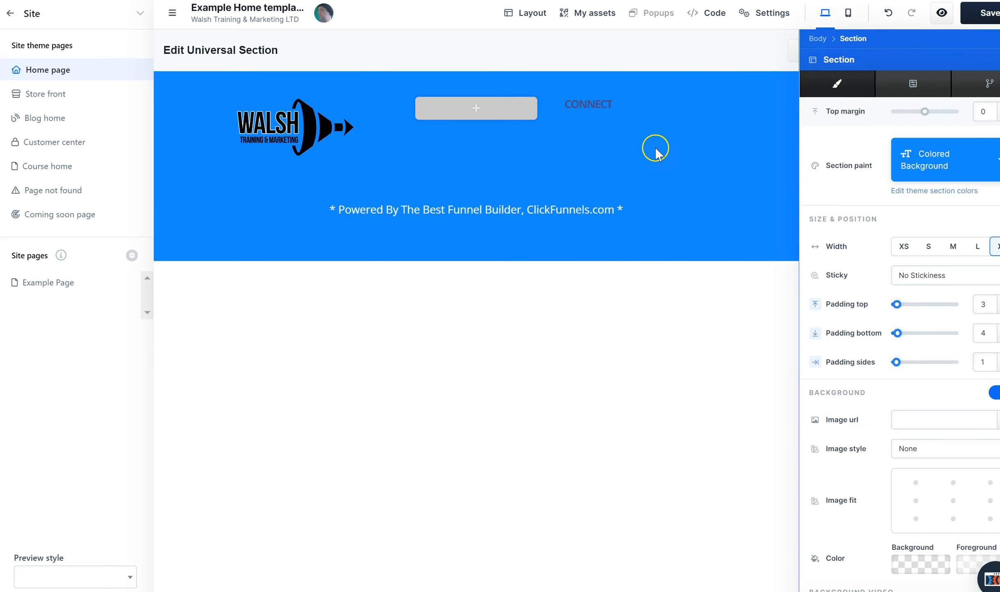
{"action": "left_click", "coordinate": [656, 149]}
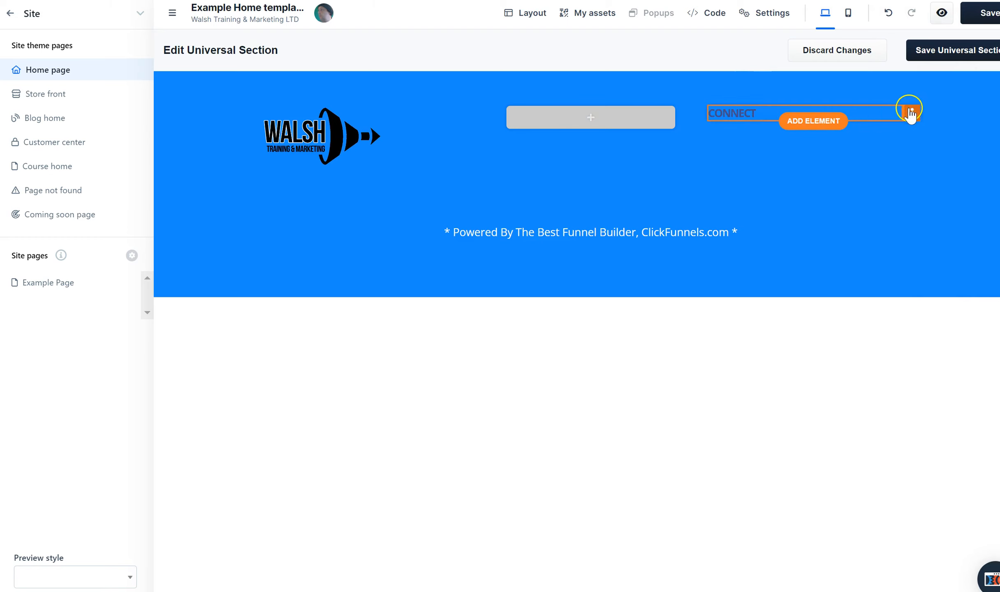
{"action": "left_click", "coordinate": [912, 115]}
{"action": "left_click", "coordinate": [871, 217]}
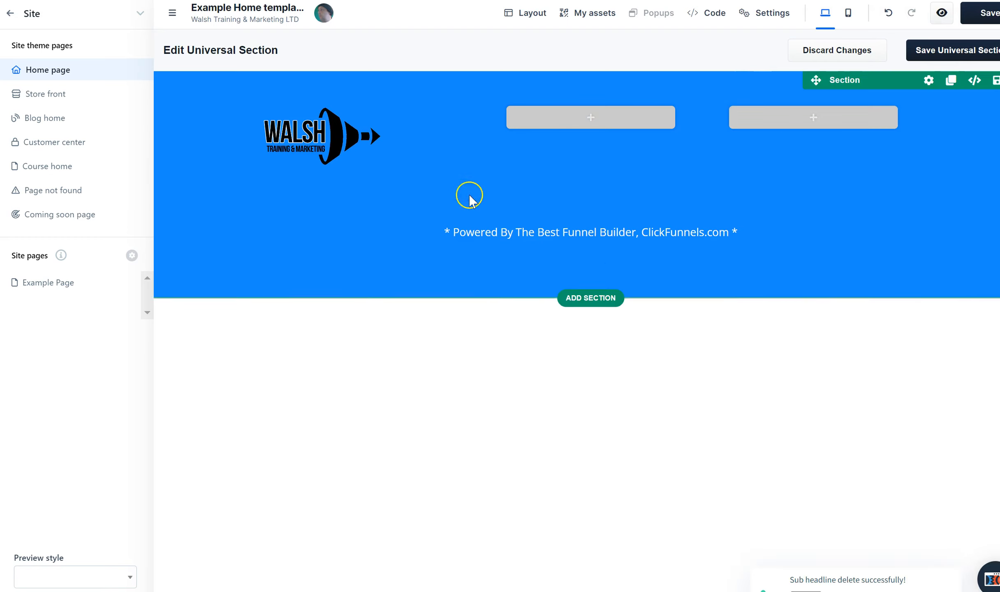
Step: Move the logo image from the footer's first column to directly above the "Powered By" line
{"action": "left_click_drag", "start_coordinate": [331, 138], "coordinate": [345, 123]}
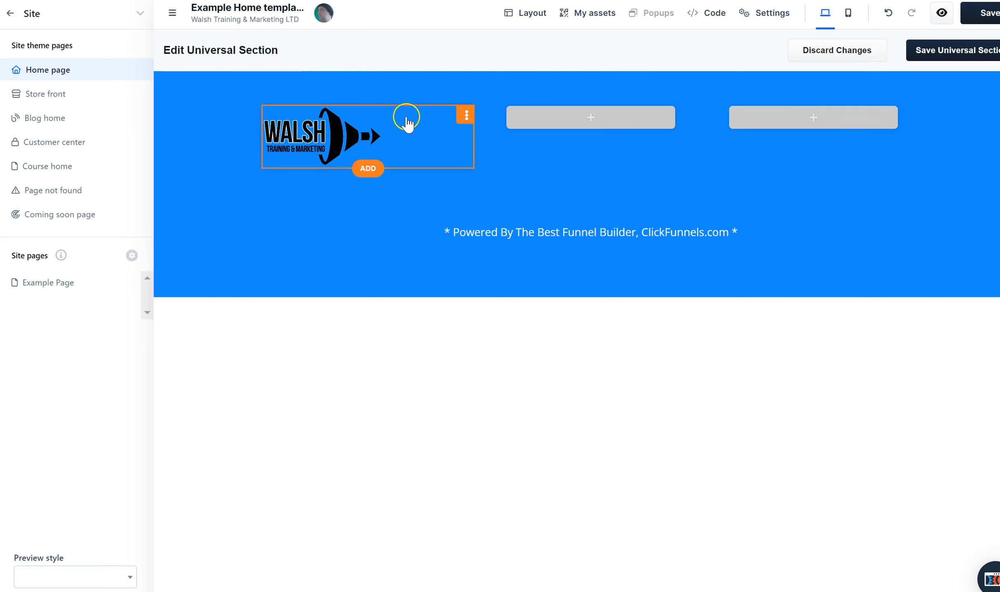
{"action": "left_click", "coordinate": [463, 117]}
{"action": "left_click", "coordinate": [430, 161]}
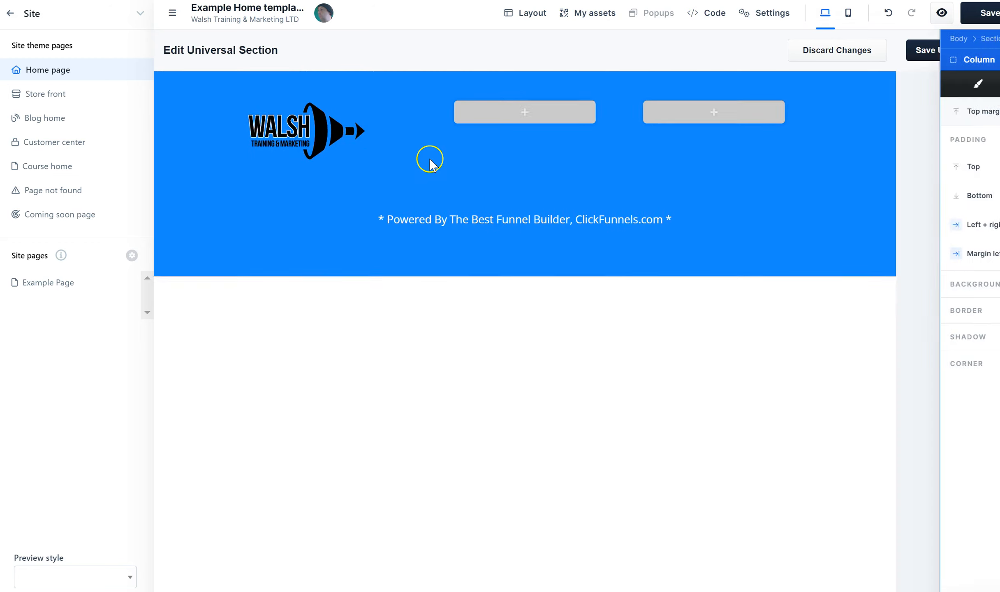
{"action": "left_click_drag", "start_coordinate": [328, 129], "coordinate": [476, 226]}
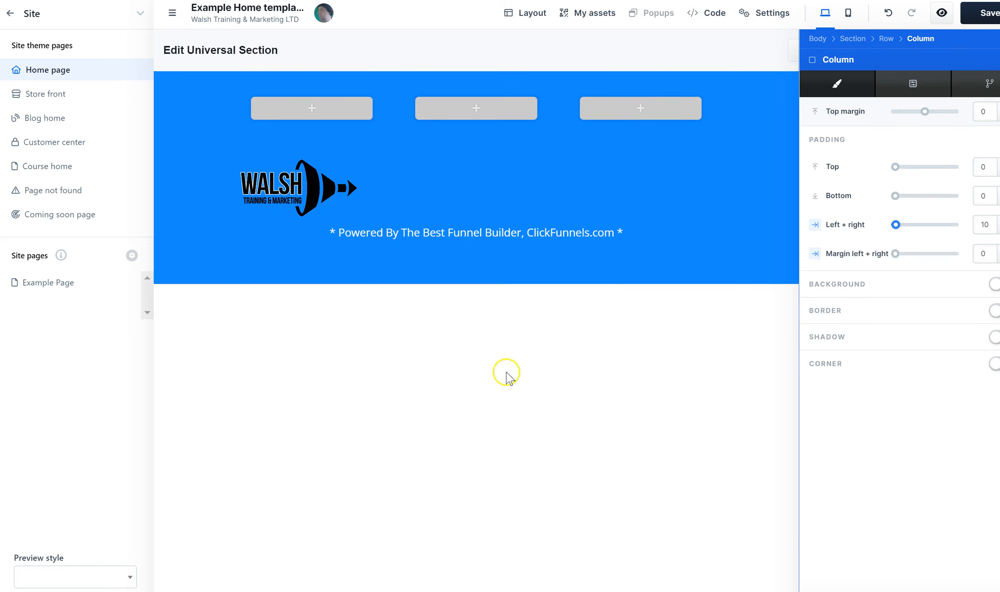
{"action": "left_click", "coordinate": [507, 373]}
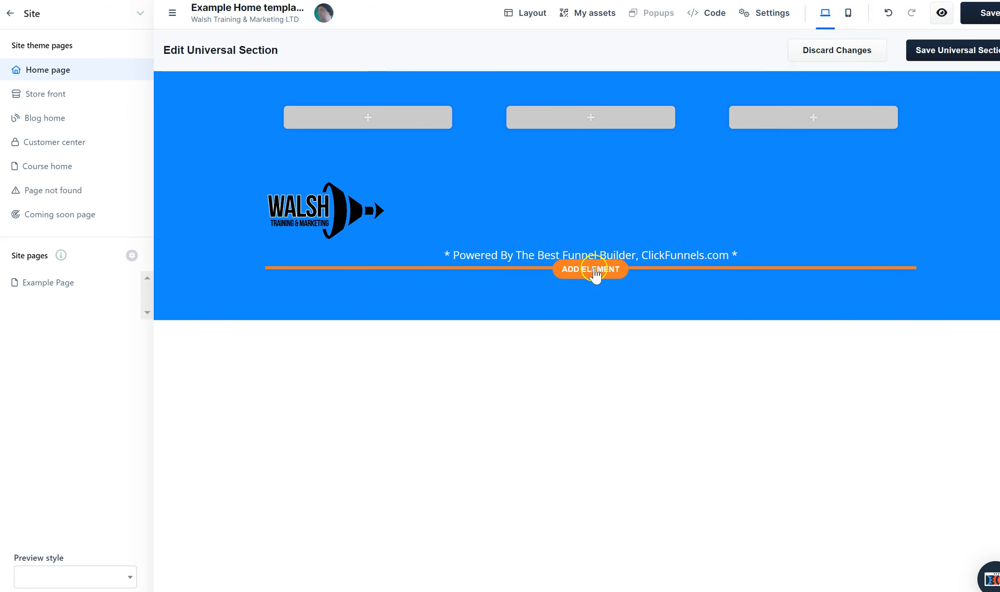
Step: Add an image element below the "Powered By" line and set its picture to "logo 2 black.png" from the gallery
{"action": "left_click", "coordinate": [595, 272]}
{"action": "left_click_drag", "start_coordinate": [786, 305], "coordinate": [545, 329]}
{"action": "left_click", "coordinate": [320, 210]}
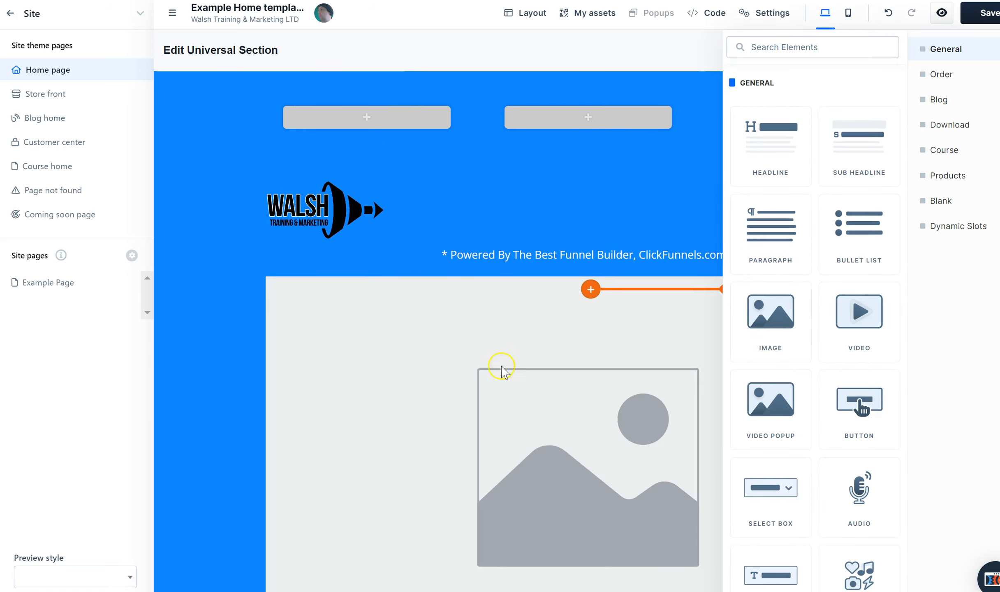
{"action": "left_click", "coordinate": [704, 395]}
{"action": "left_click", "coordinate": [994, 140]}
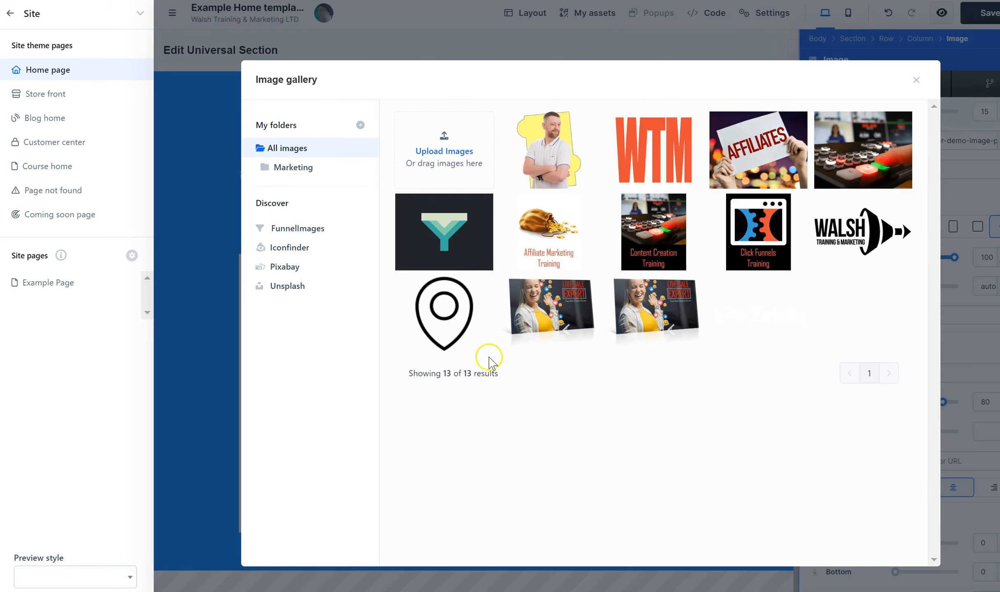
{"action": "left_click", "coordinate": [839, 247]}
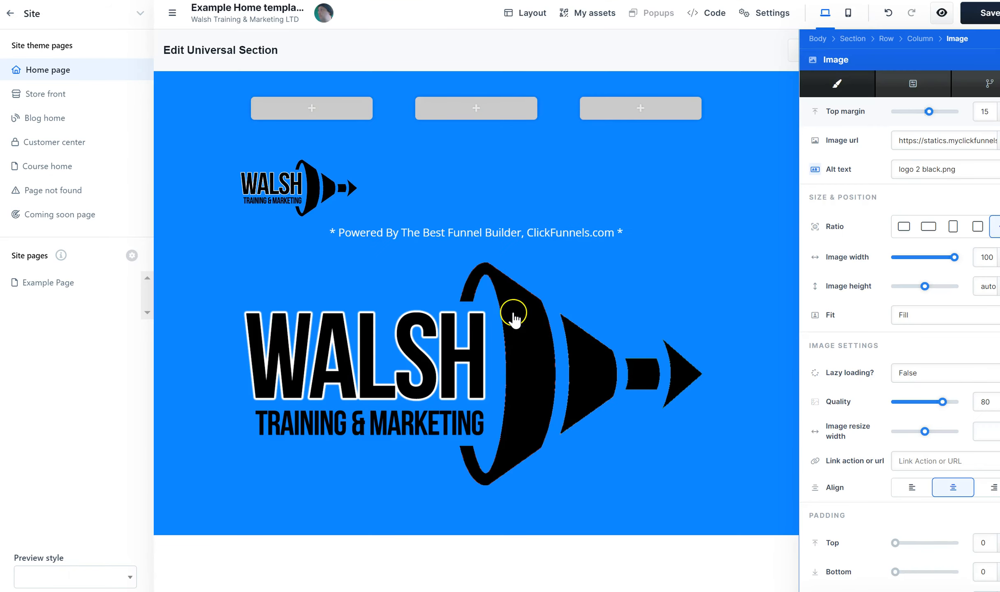
Step: Delete the small logo image above the "Powered By" line and the empty three-column row from the footer
{"action": "left_click", "coordinate": [377, 217]}
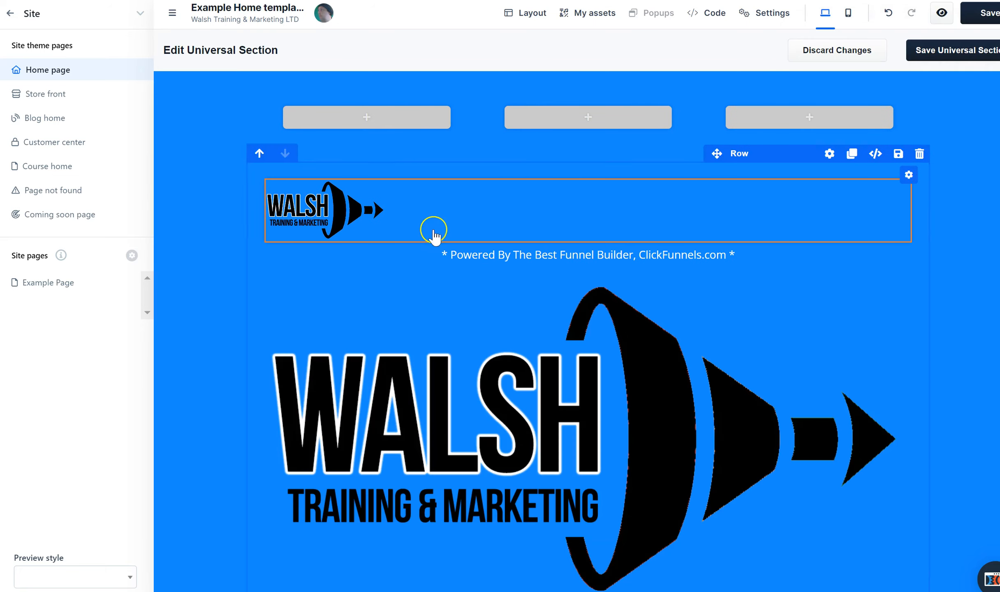
{"action": "left_click", "coordinate": [901, 171]}
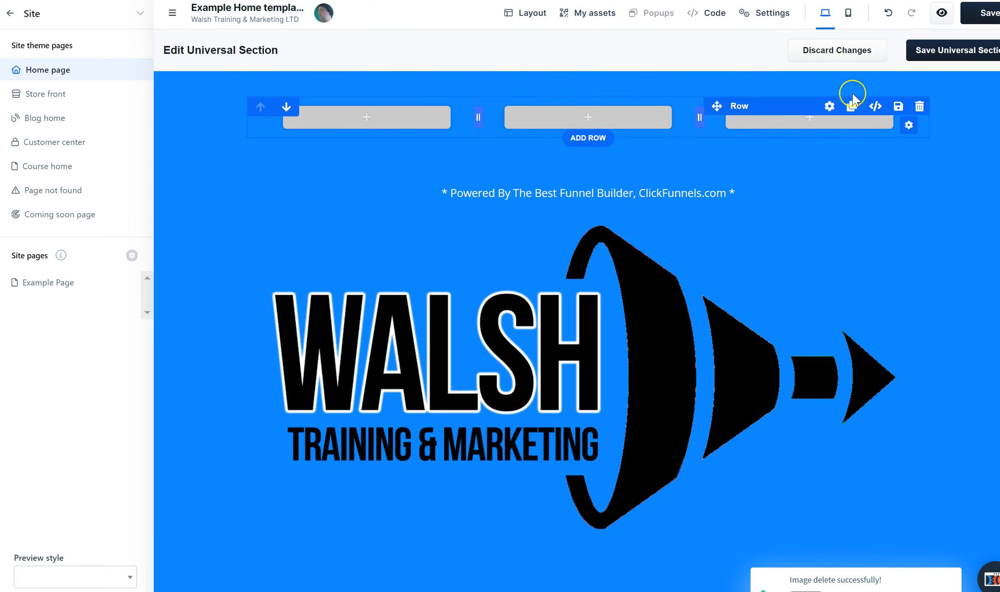
{"action": "left_click", "coordinate": [921, 106]}
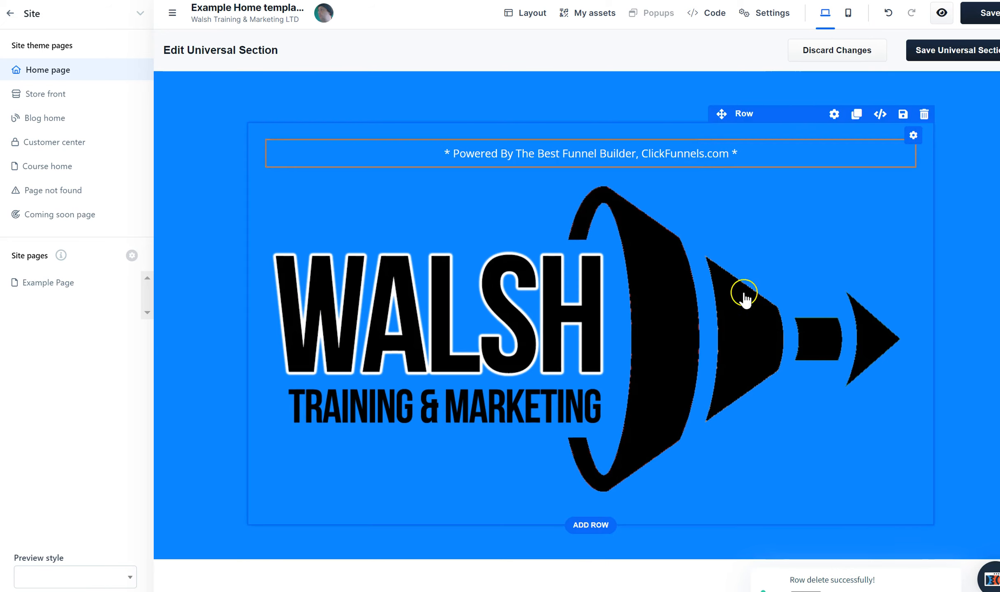
Step: Reduce the width of the logo image below the "Powered By" line and save the universal footer section
{"action": "left_click", "coordinate": [732, 335]}
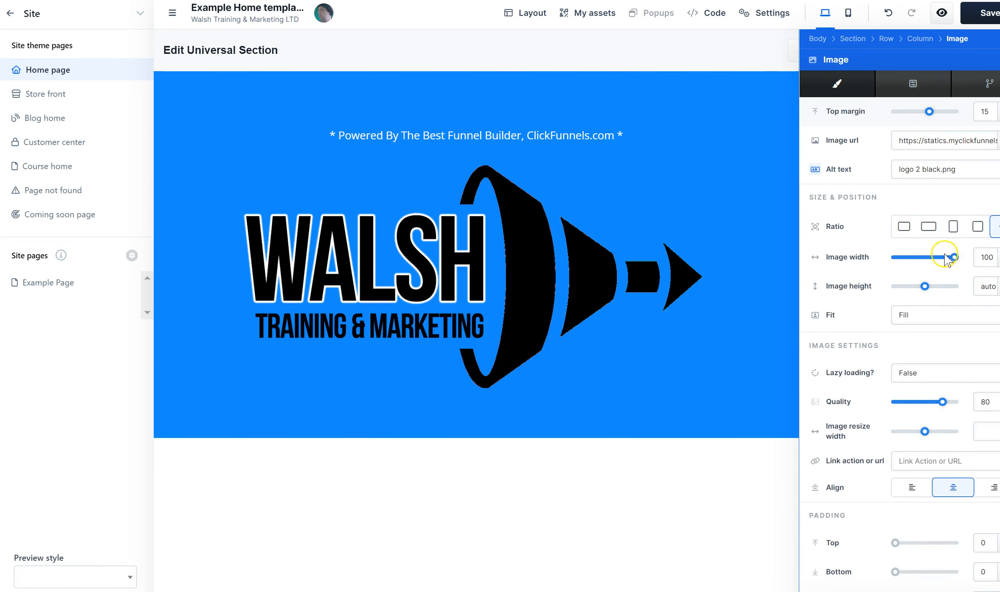
{"action": "left_click_drag", "start_coordinate": [957, 261], "coordinate": [915, 265]}
{"action": "left_click_drag", "start_coordinate": [524, 205], "coordinate": [600, 173]}
{"action": "left_click_drag", "start_coordinate": [683, 159], "coordinate": [654, 226]}
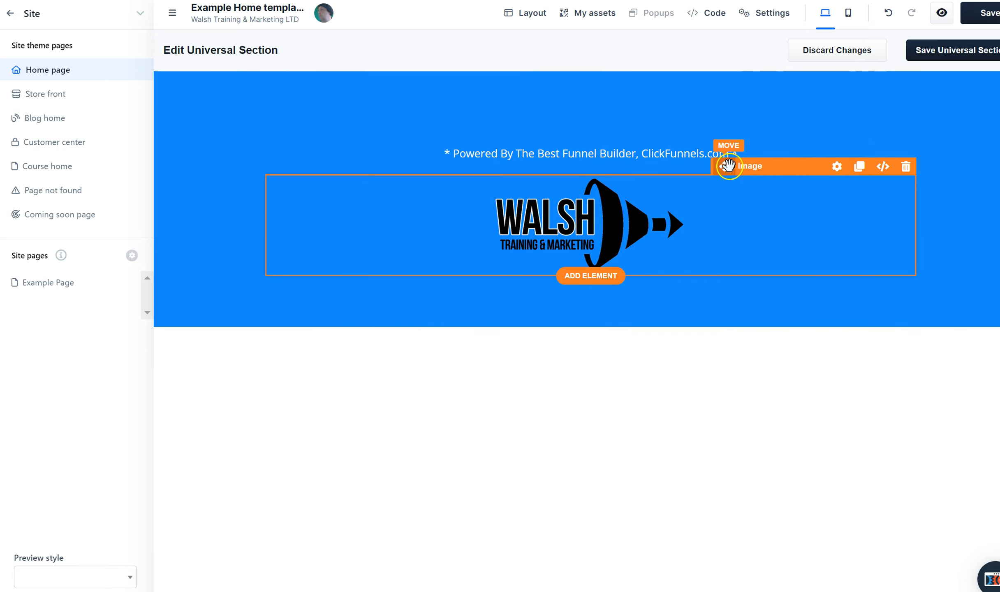
{"action": "left_click_drag", "start_coordinate": [728, 166], "coordinate": [586, 220]}
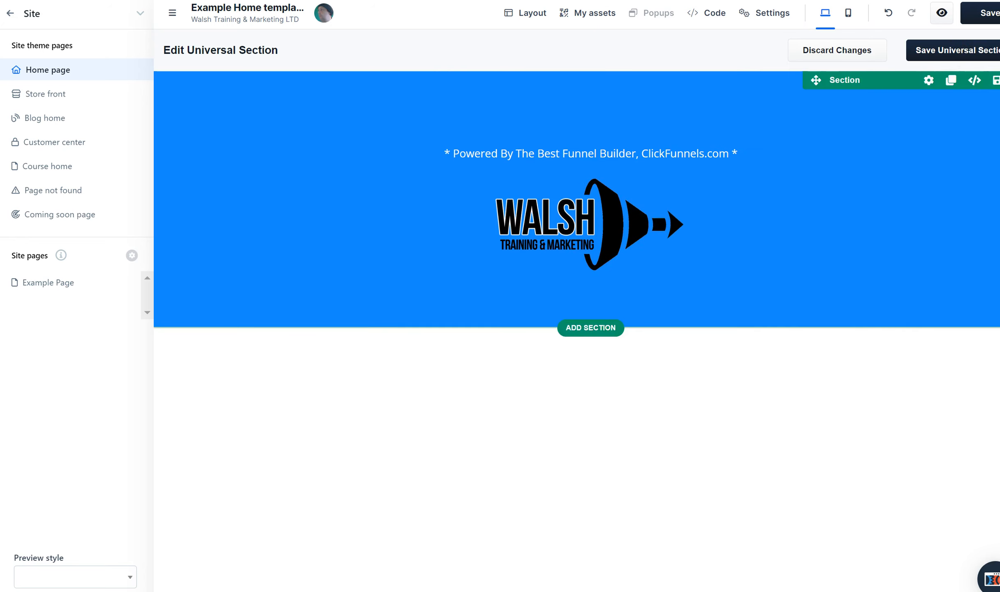
{"action": "left_click", "coordinate": [993, 50]}
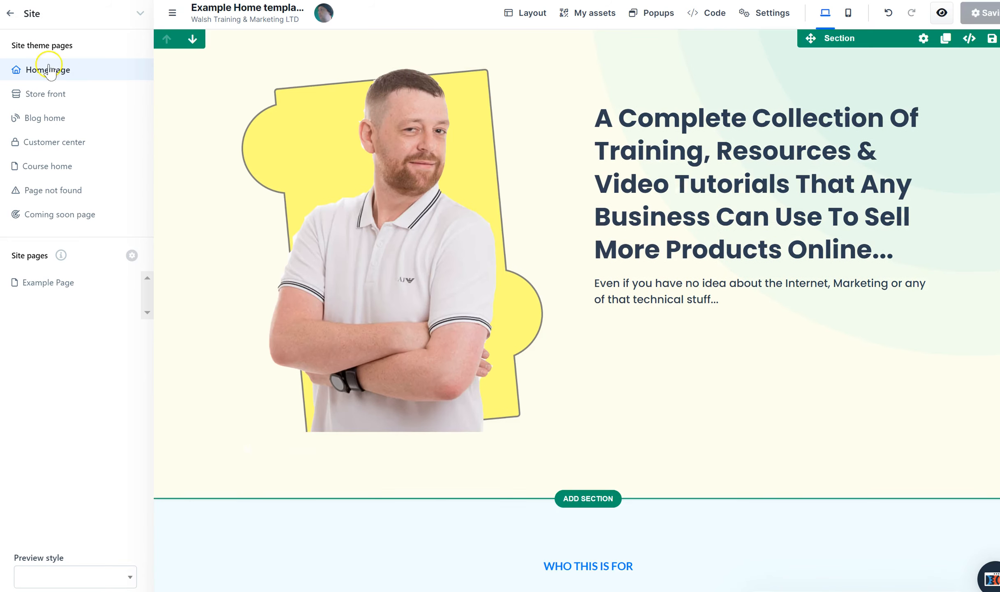
Step: Try out a blank wide section between the "Who this is for" section and the footer, and delete it
{"action": "scroll", "coordinate": [576, 310], "scroll_direction": "down", "scroll_amount": 10}
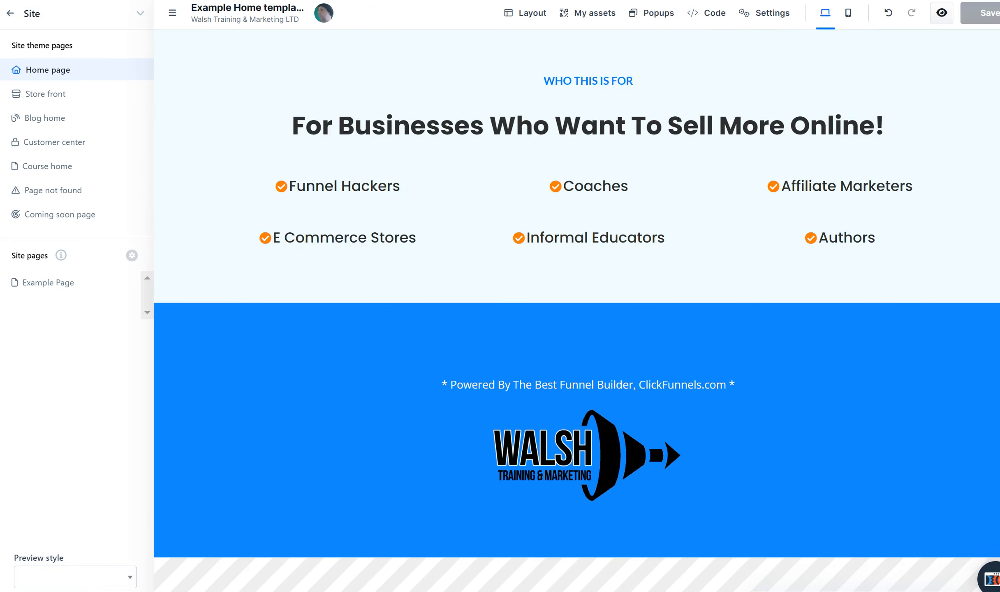
{"action": "mouse_move", "coordinate": [705, 431]}
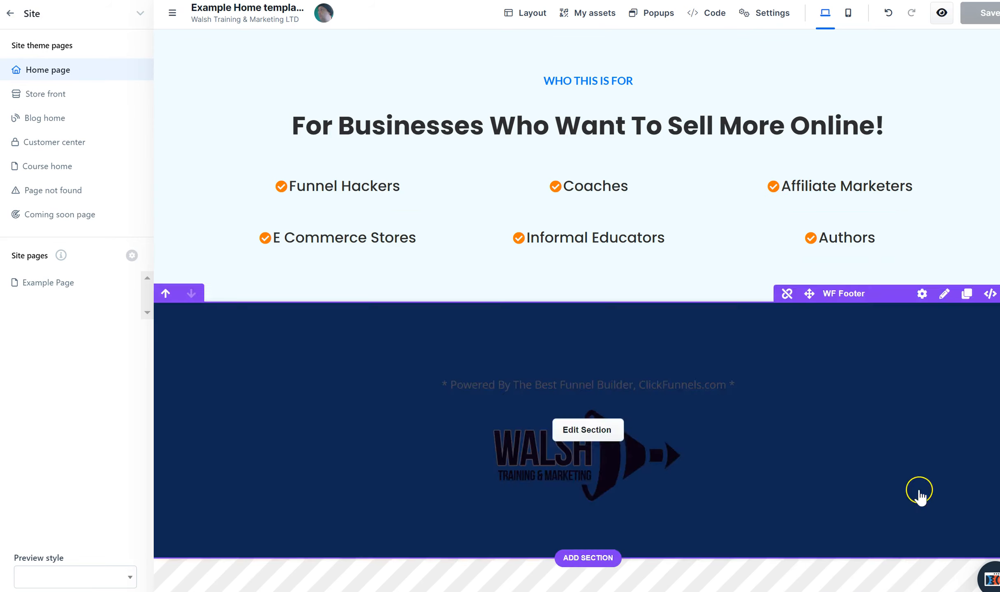
{"action": "scroll", "coordinate": [577, 297], "scroll_direction": "up", "scroll_amount": 10}
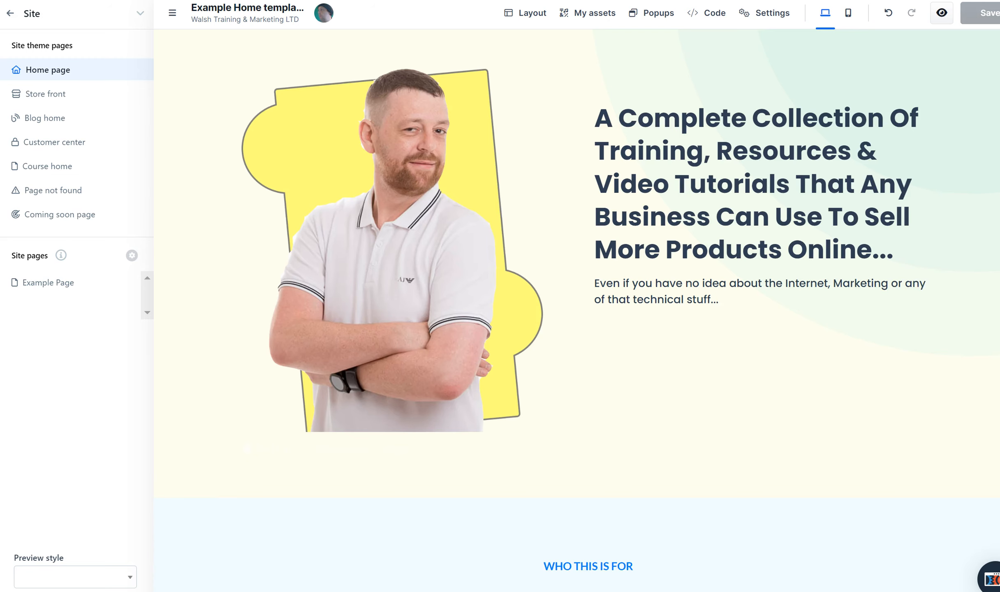
{"action": "scroll", "coordinate": [577, 297], "scroll_direction": "down", "scroll_amount": 10}
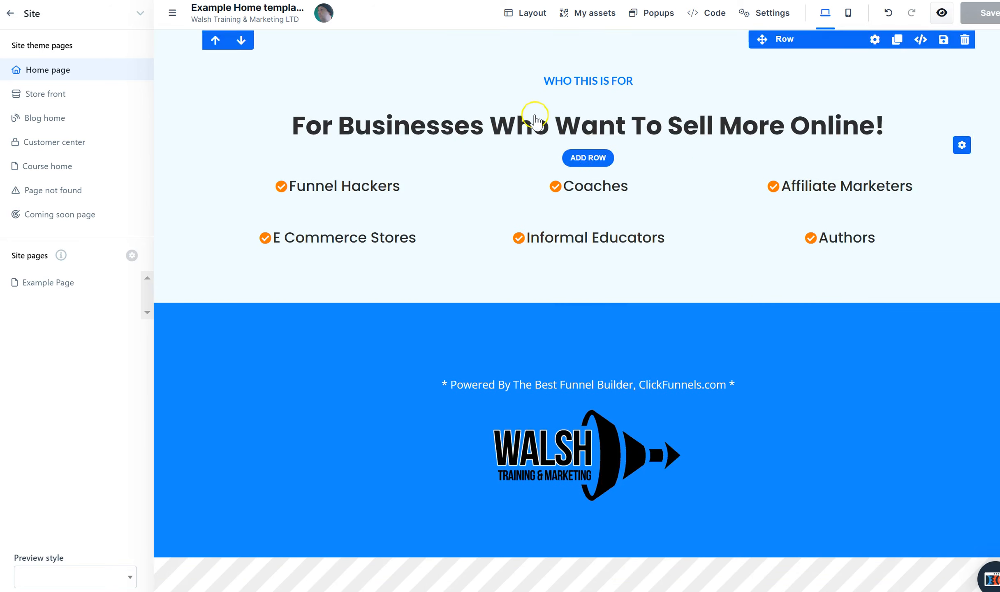
{"action": "left_click", "coordinate": [596, 306]}
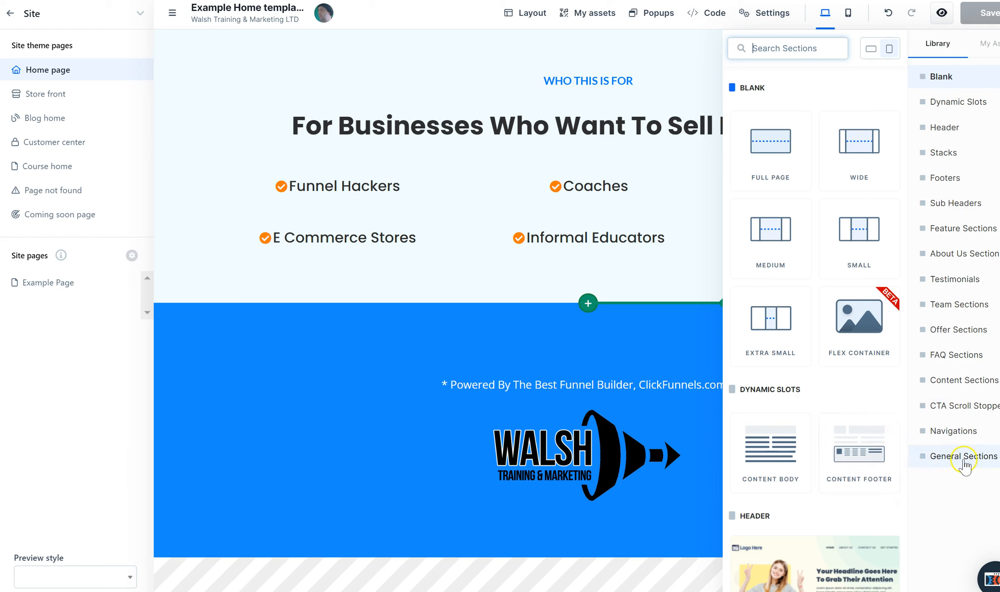
{"action": "left_click", "coordinate": [844, 153]}
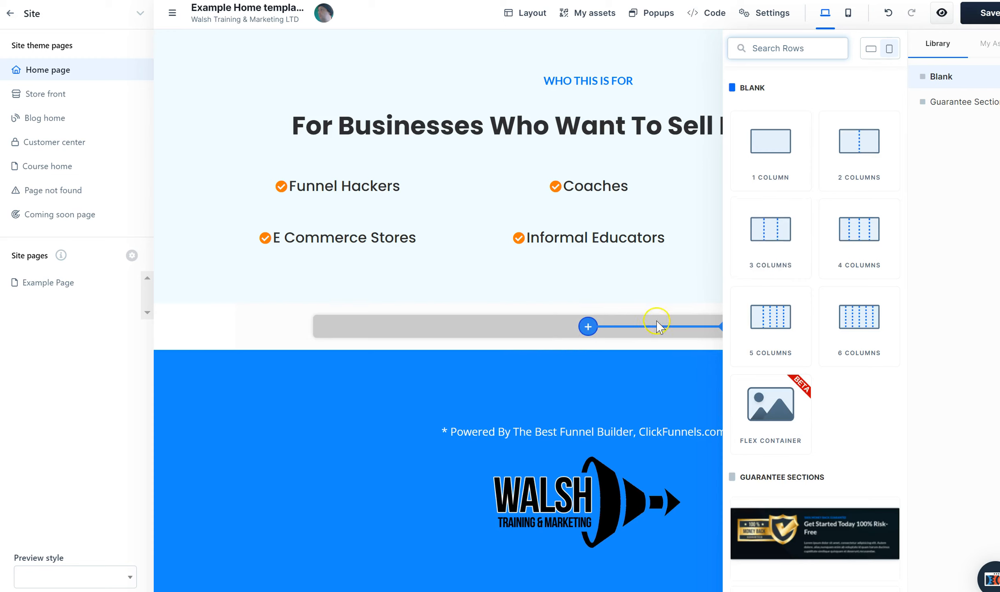
{"action": "left_click", "coordinate": [665, 312]}
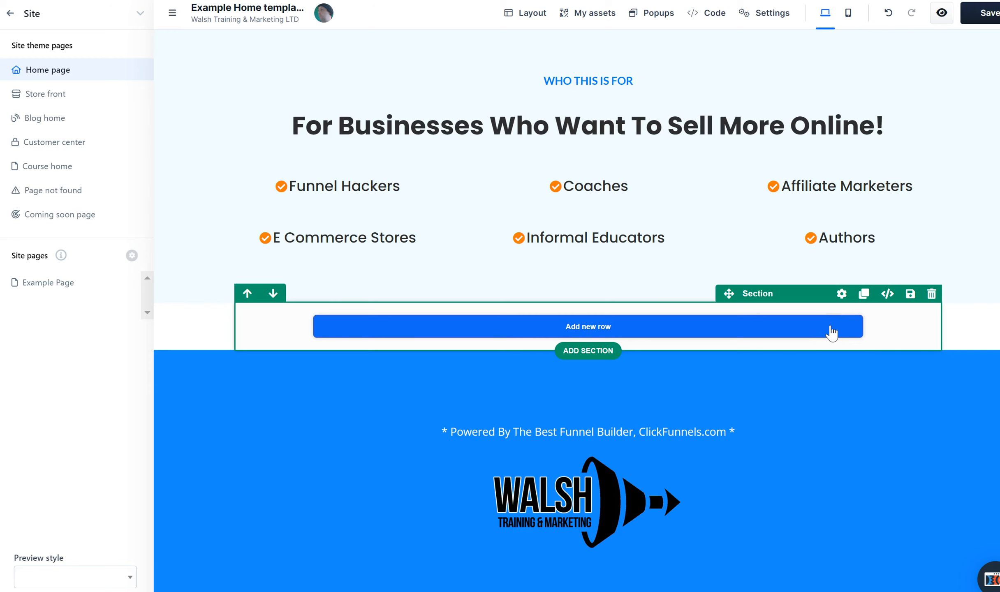
{"action": "left_click", "coordinate": [940, 299]}
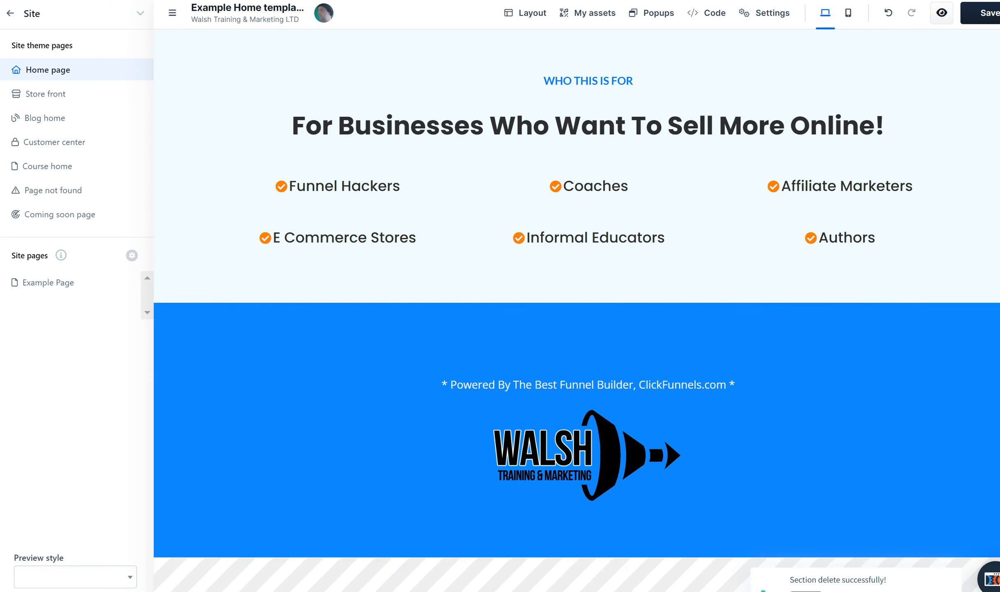
Step: Insert the "WF Navi" universal section with the "Logo Here" placeholder from the saved assets above the page's header section
{"action": "scroll", "coordinate": [577, 310], "scroll_direction": "up", "scroll_amount": 6}
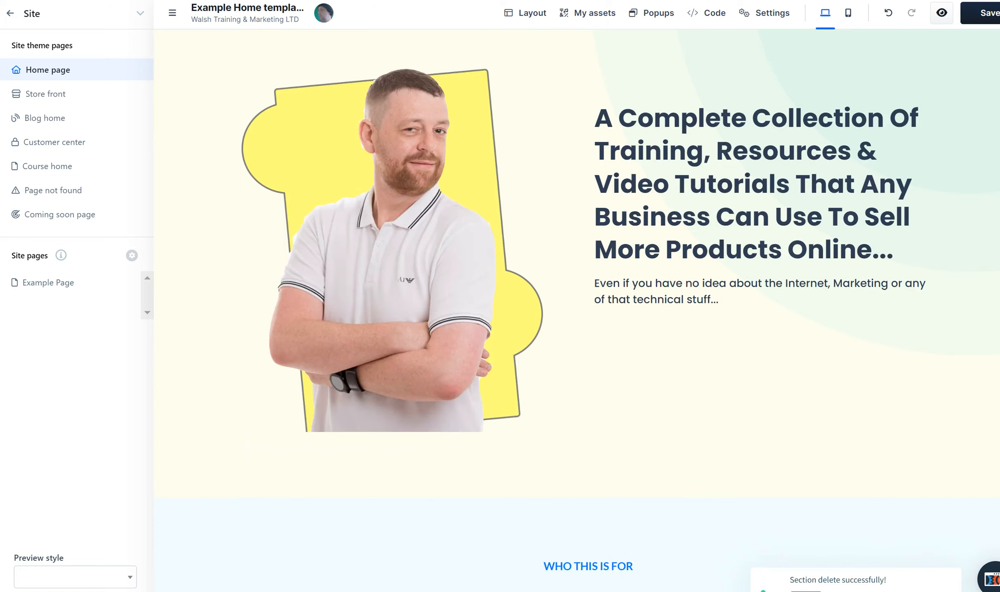
{"action": "scroll", "coordinate": [577, 310], "scroll_direction": "down", "scroll_amount": 6}
{"action": "scroll", "coordinate": [576, 310], "scroll_direction": "up", "scroll_amount": 12}
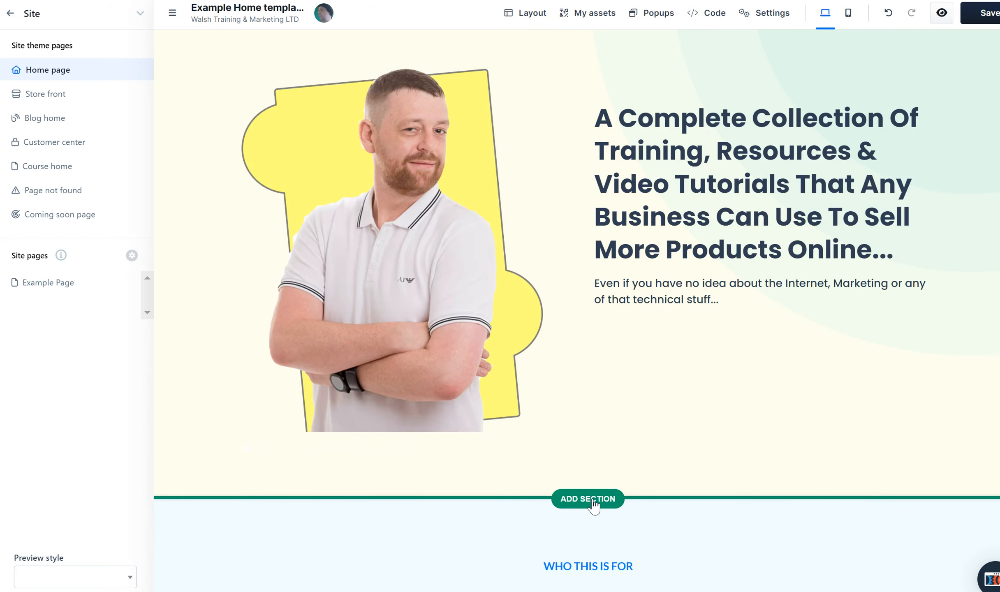
{"action": "left_click", "coordinate": [588, 499]}
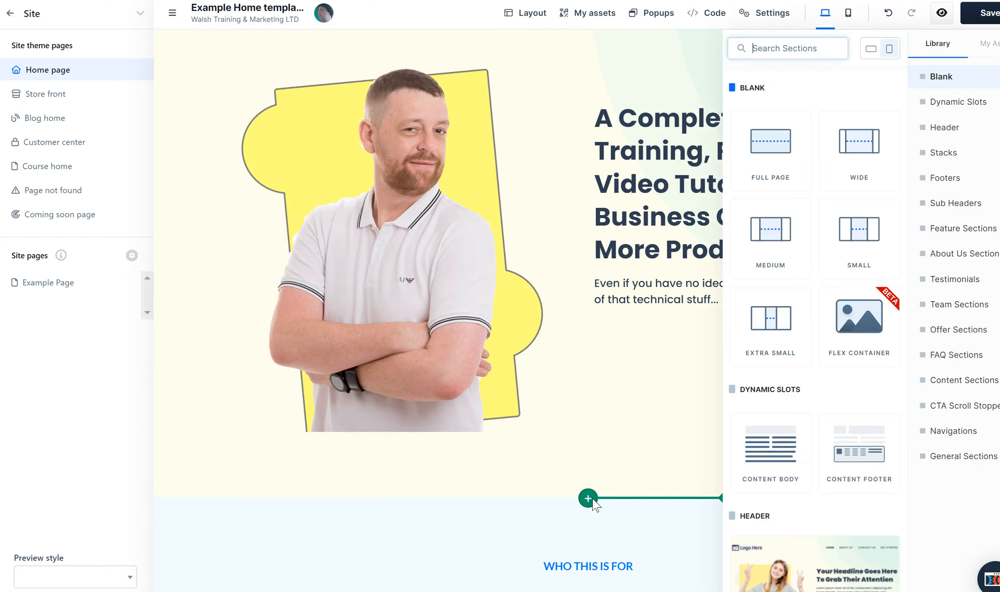
{"action": "left_click", "coordinate": [958, 138]}
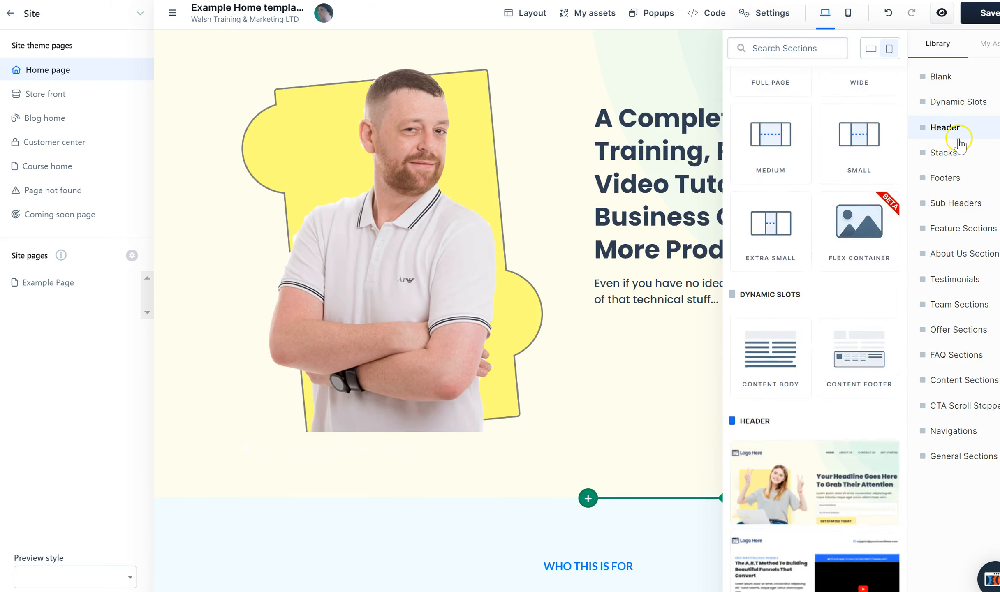
{"action": "left_click", "coordinate": [992, 46]}
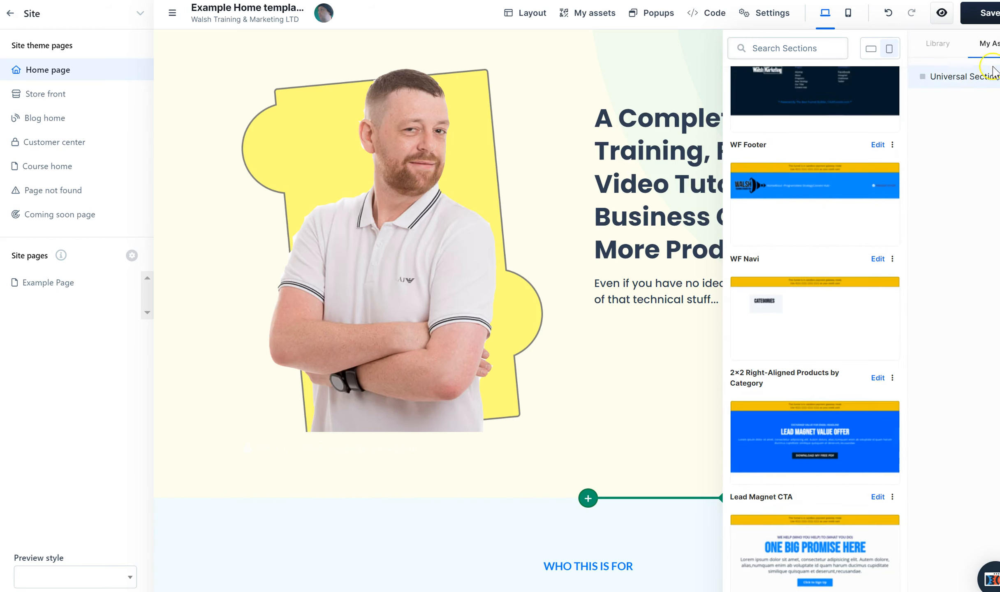
{"action": "left_click", "coordinate": [958, 77]}
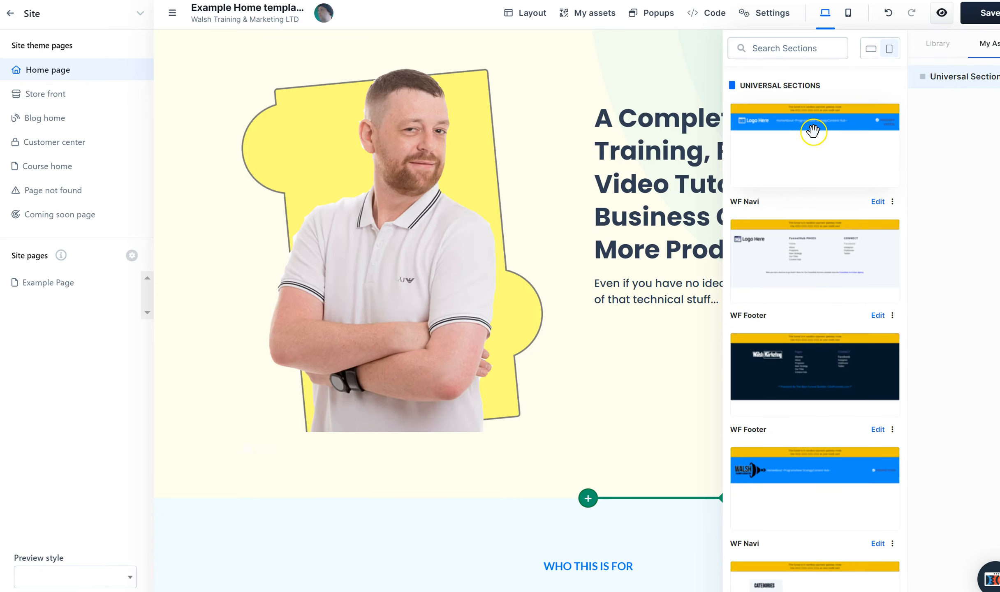
{"action": "left_click_drag", "start_coordinate": [815, 126], "coordinate": [587, 136]}
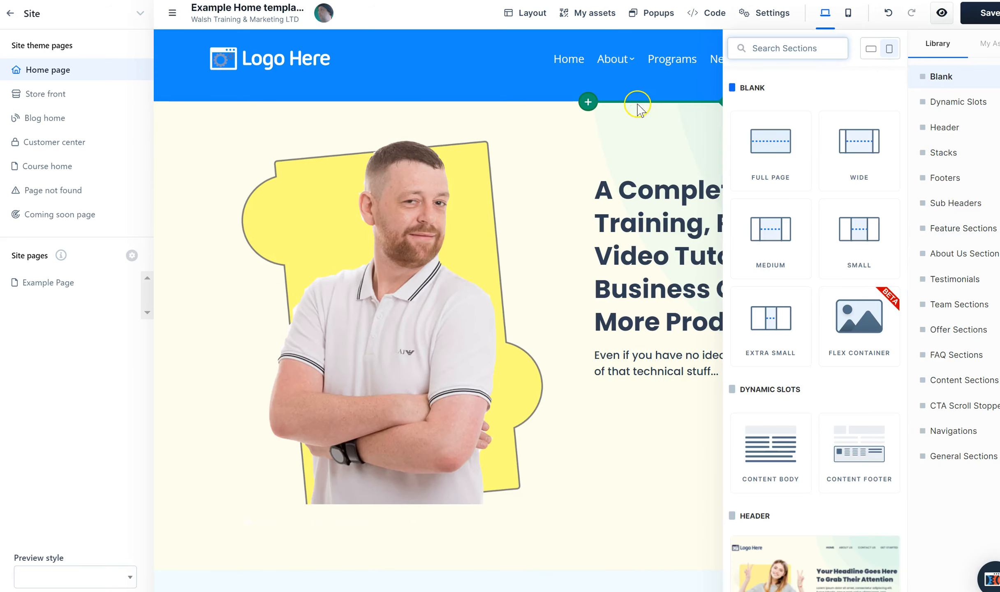
Step: In the WF Navi universal section, replace the placeholder logo with the Walsh logo from the gallery and delete the primary offer element
{"action": "left_click", "coordinate": [532, 143]}
{"action": "left_click", "coordinate": [617, 65]}
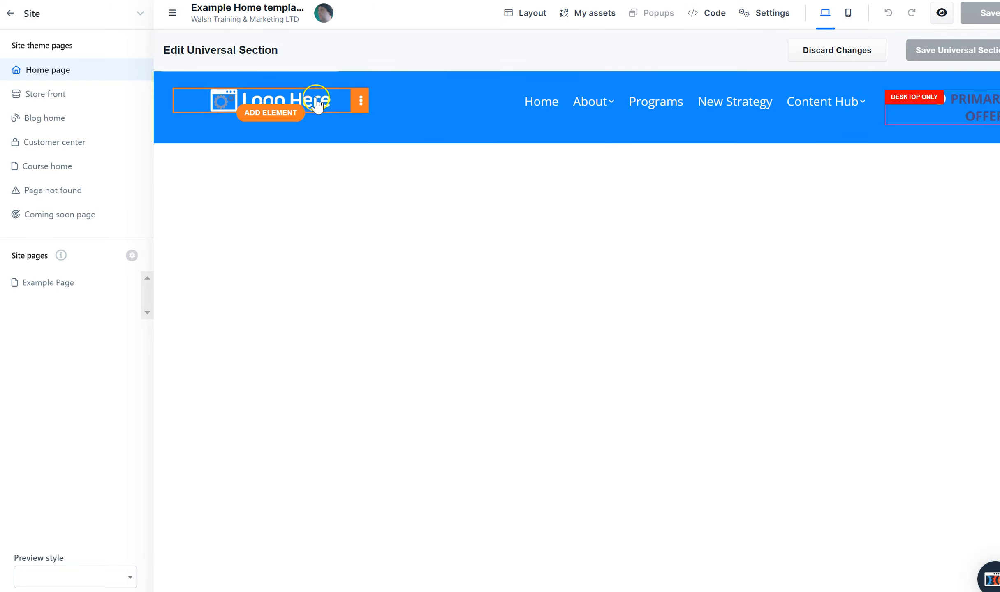
{"action": "left_click", "coordinate": [319, 101]}
{"action": "left_click", "coordinate": [999, 140]}
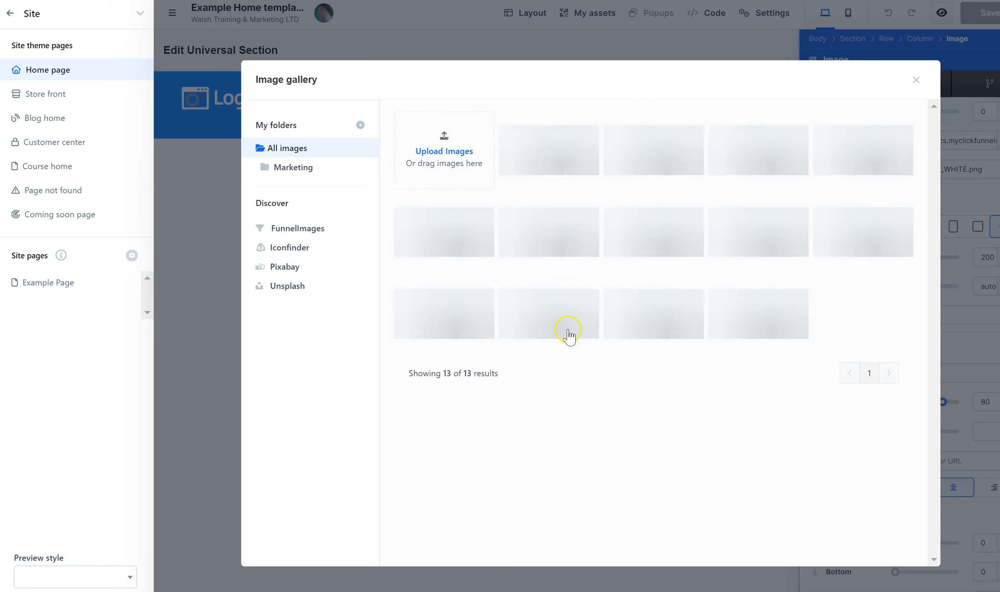
{"action": "left_click", "coordinate": [864, 230]}
{"action": "left_click", "coordinate": [547, 200]}
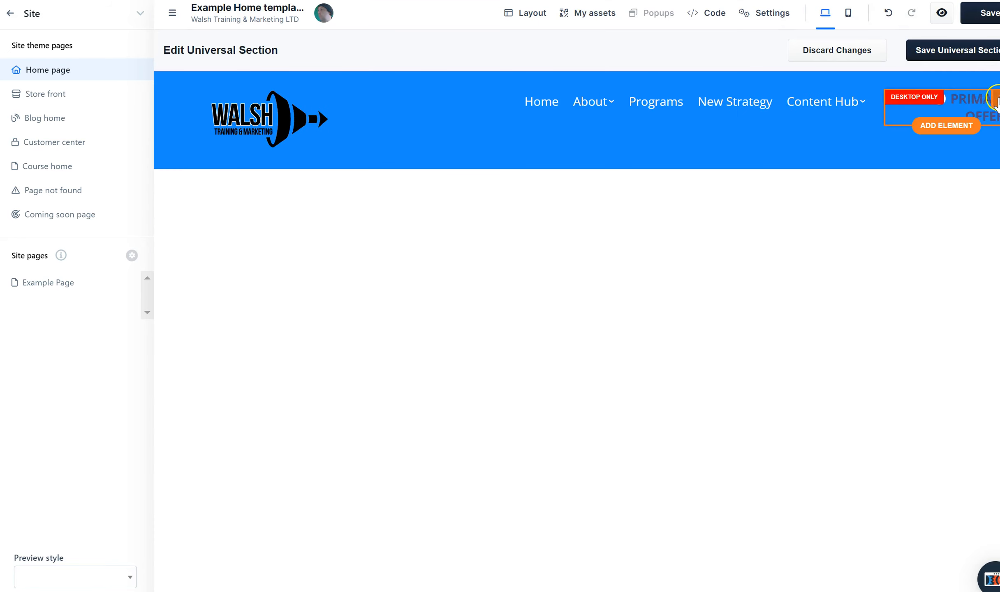
{"action": "left_click", "coordinate": [993, 101]}
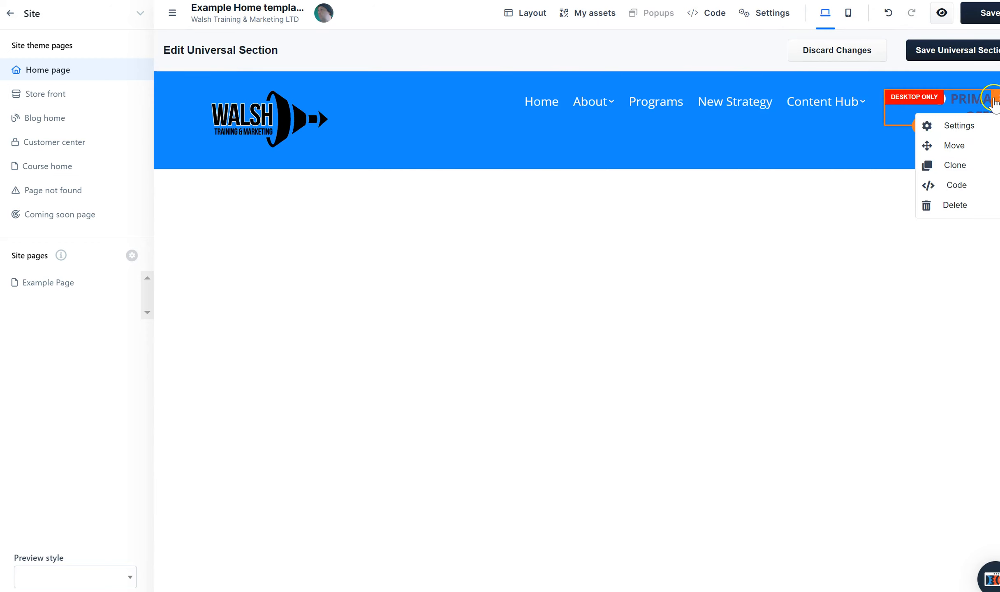
{"action": "left_click", "coordinate": [954, 206]}
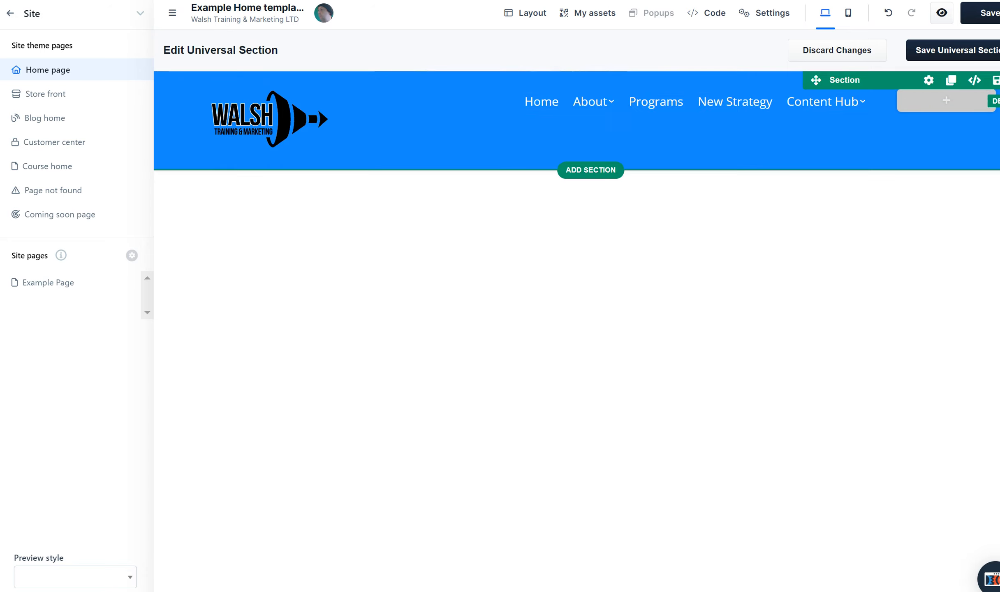
Step: Discard the edits to the universal navigation section and delete that section from the home page
{"action": "left_click", "coordinate": [998, 80]}
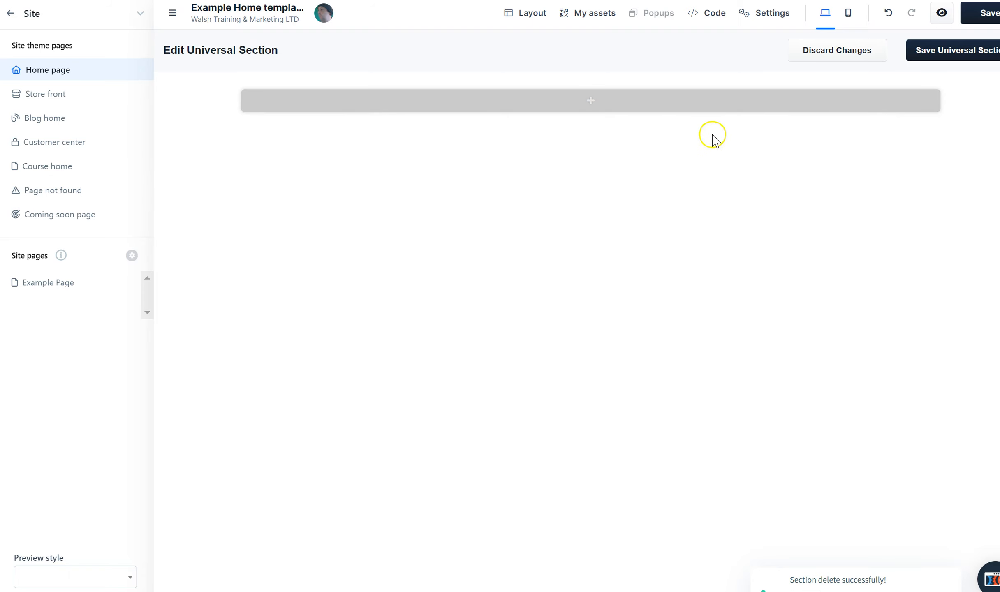
{"action": "left_click", "coordinate": [848, 57]}
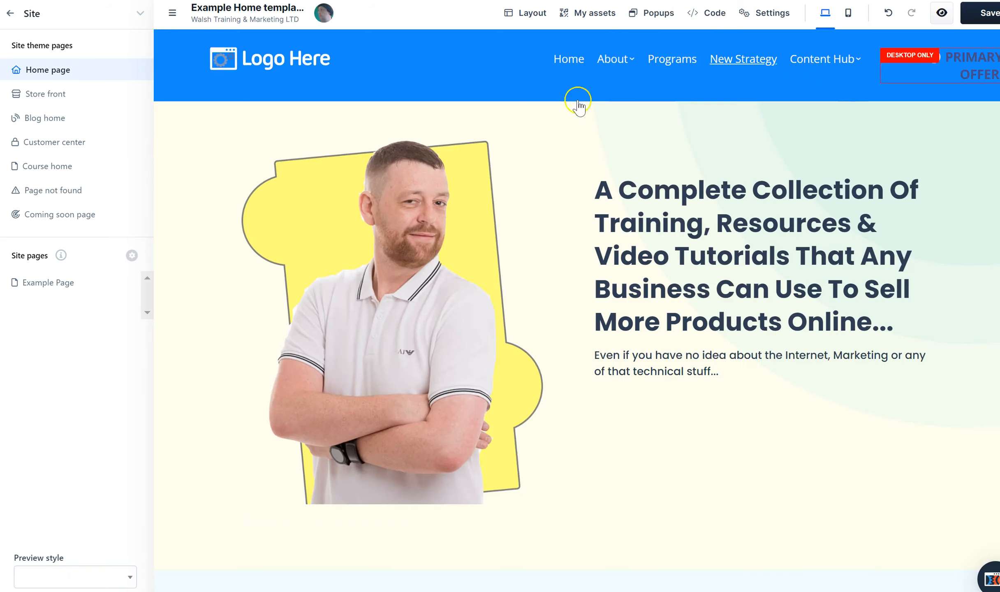
{"action": "left_click", "coordinate": [998, 38]}
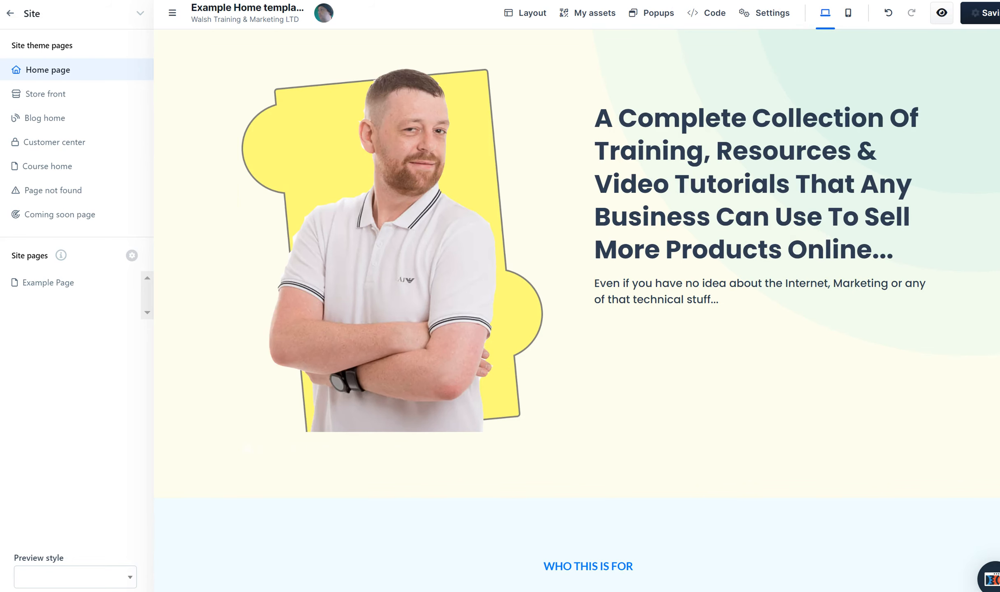
Step: Examine the finished home page from the header through the "Who this is for" section to the footer
{"action": "scroll", "coordinate": [575, 300], "scroll_direction": "down", "scroll_amount": 3}
{"action": "scroll", "coordinate": [576, 300], "scroll_direction": "down", "scroll_amount": 7}
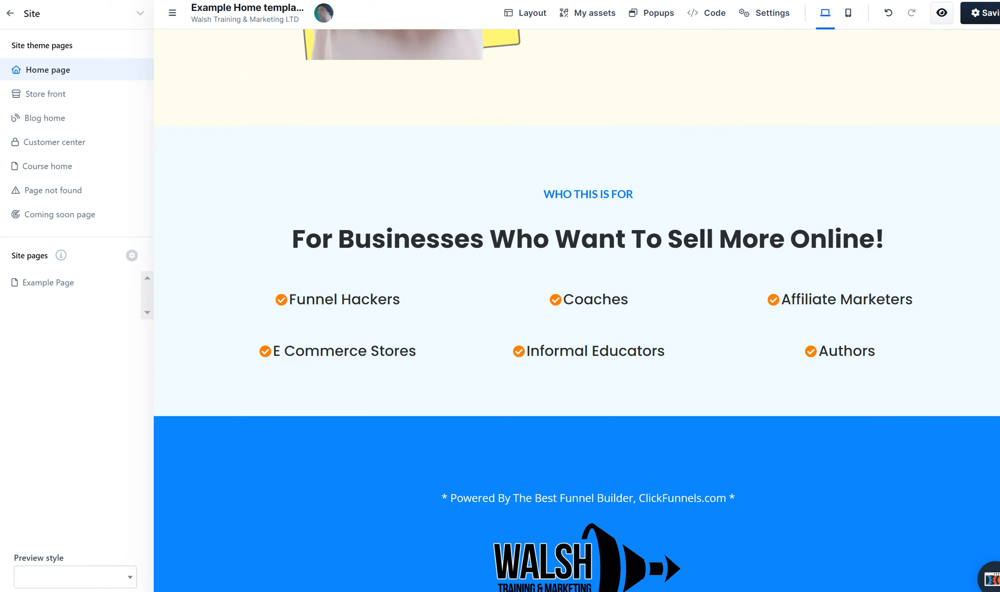
{"action": "scroll", "coordinate": [576, 300], "scroll_direction": "down", "scroll_amount": 2}
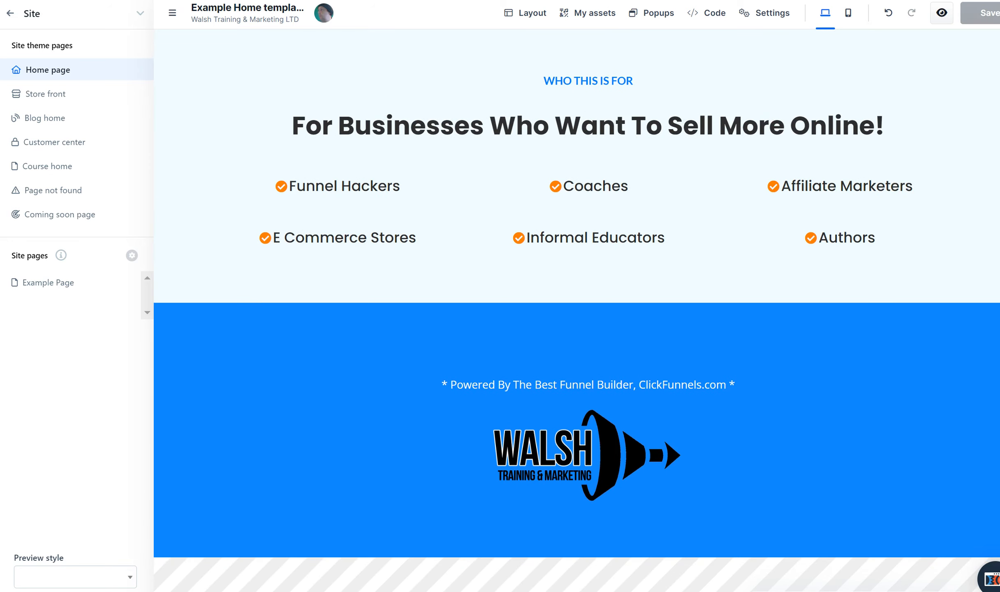
{"action": "scroll", "coordinate": [576, 300], "scroll_direction": "up", "scroll_amount": 12}
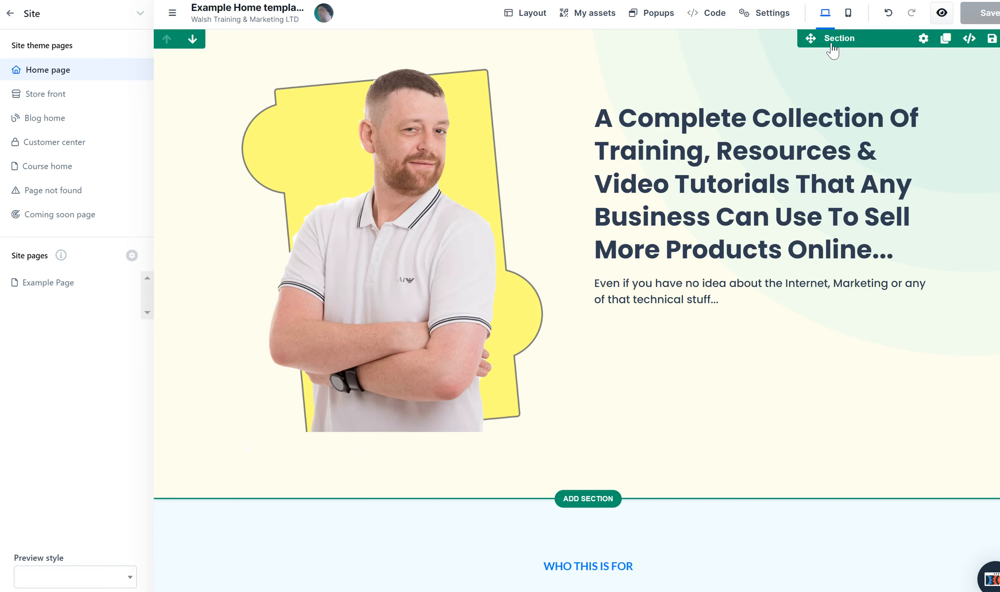
{"action": "scroll", "coordinate": [380, 53], "scroll_direction": "down", "scroll_amount": 2}
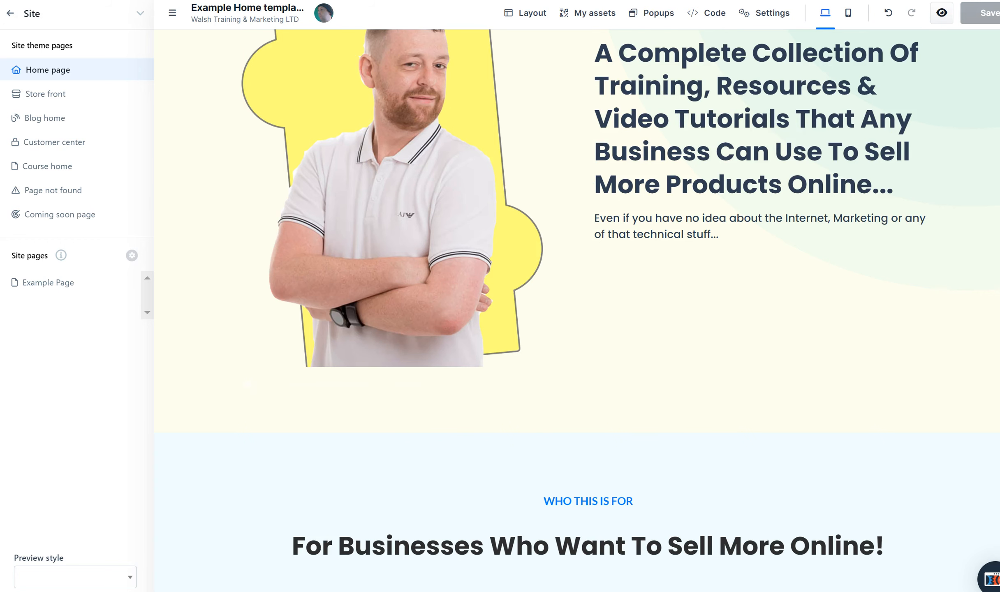
{"action": "scroll", "coordinate": [860, 83], "scroll_direction": "down", "scroll_amount": 1}
{"action": "scroll", "coordinate": [860, 82], "scroll_direction": "down", "scroll_amount": 5}
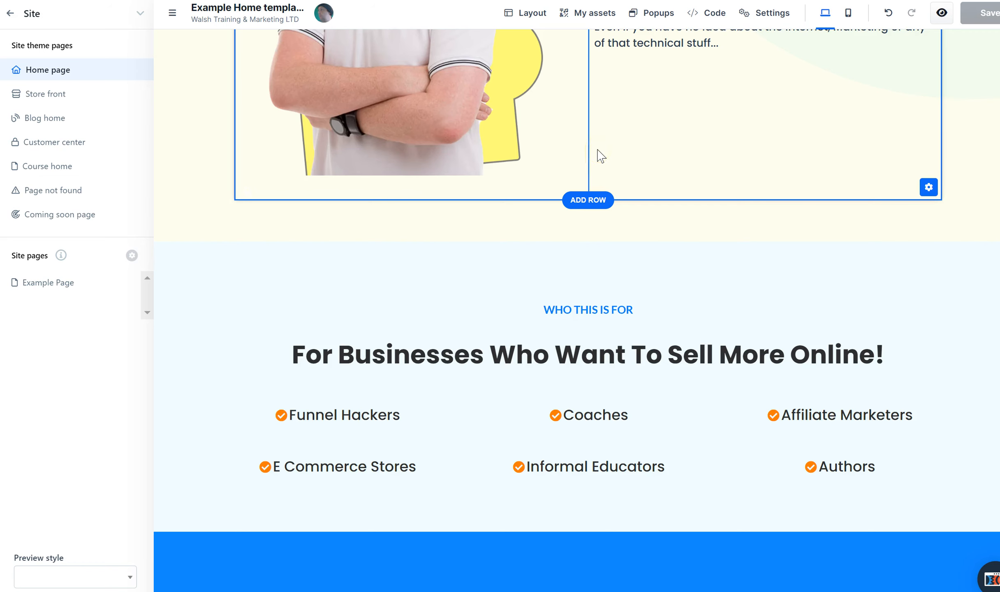
{"action": "scroll", "coordinate": [372, 418], "scroll_direction": "down", "scroll_amount": 7}
{"action": "left_click", "coordinate": [372, 417]}
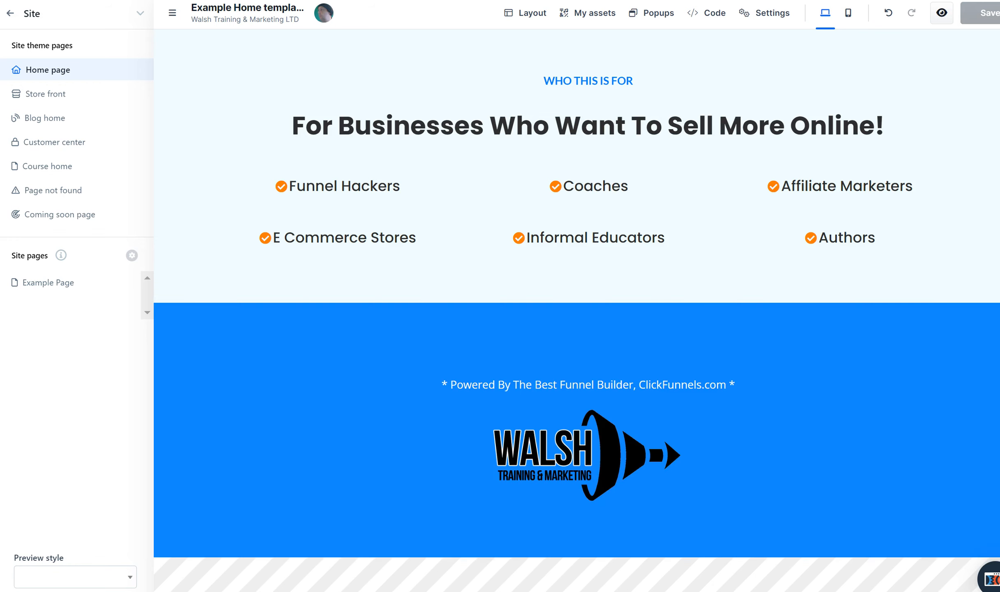
{"action": "scroll", "coordinate": [577, 310], "scroll_direction": "up", "scroll_amount": 10}
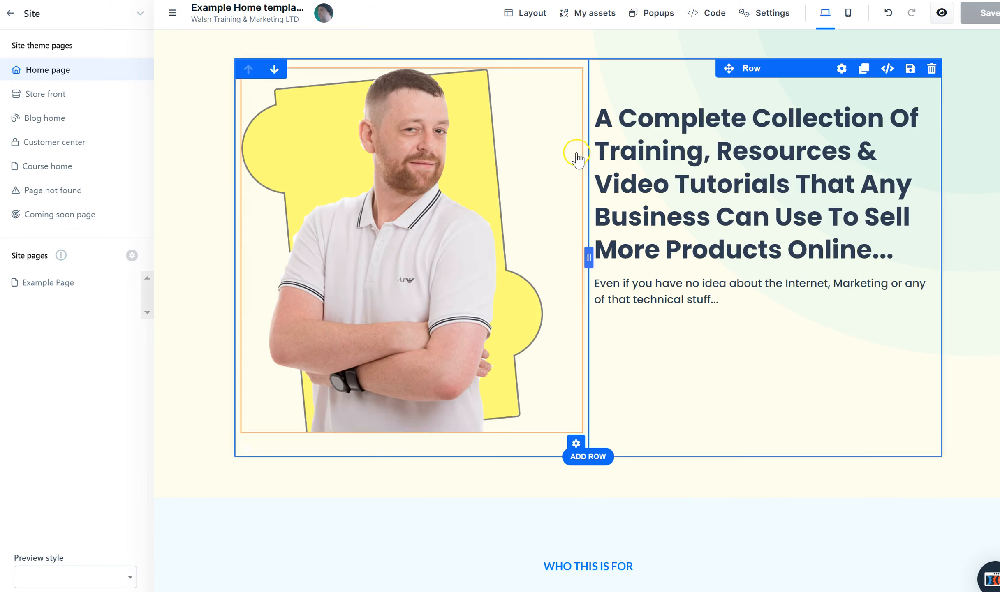
{"action": "scroll", "coordinate": [576, 287], "scroll_direction": "down", "scroll_amount": 3}
{"action": "scroll", "coordinate": [576, 288], "scroll_direction": "up", "scroll_amount": 3}
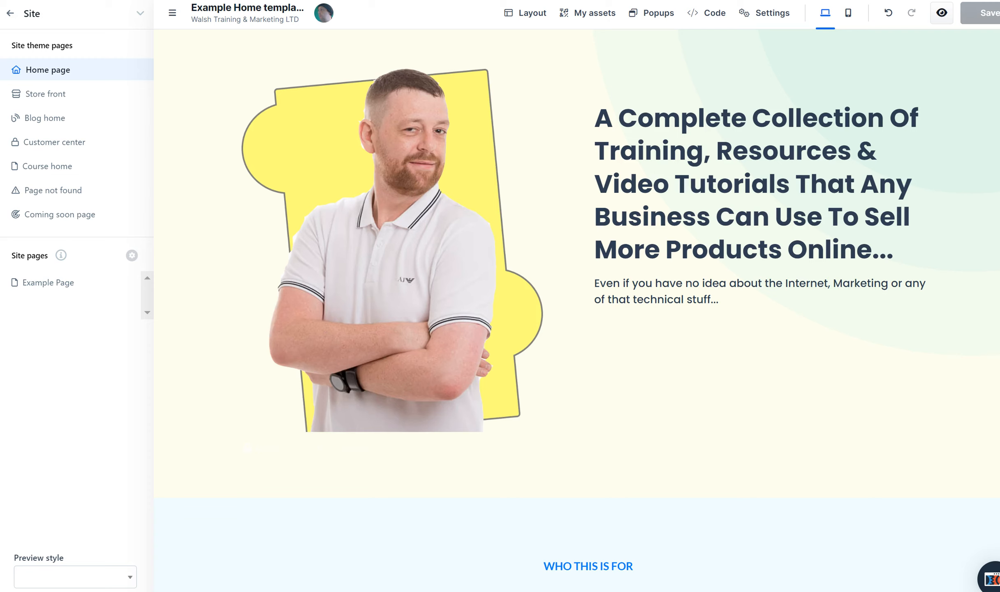
{"action": "scroll", "coordinate": [577, 310], "scroll_direction": "down", "scroll_amount": 8}
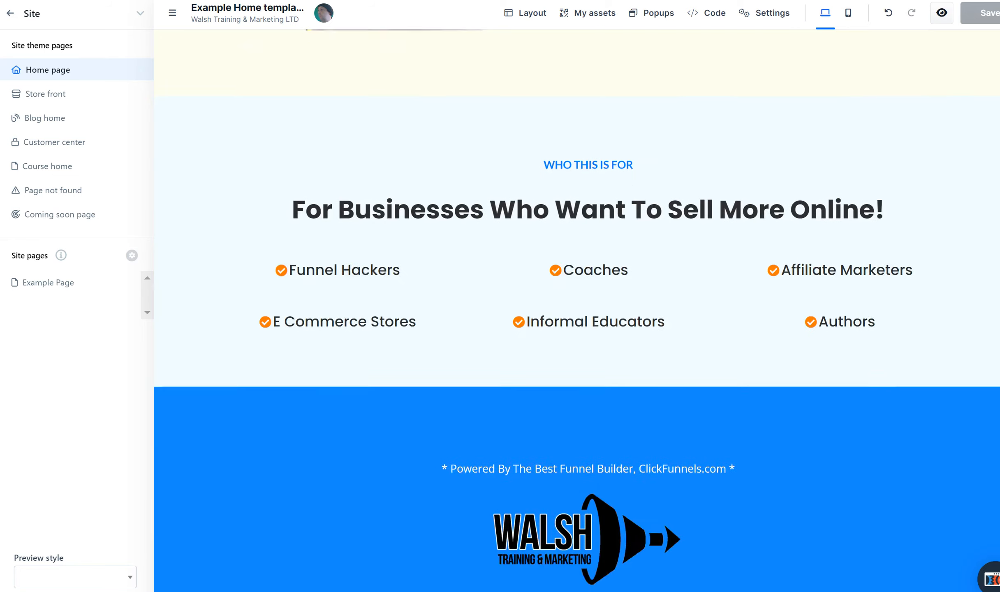
{"action": "scroll", "coordinate": [576, 310], "scroll_direction": "up", "scroll_amount": 8}
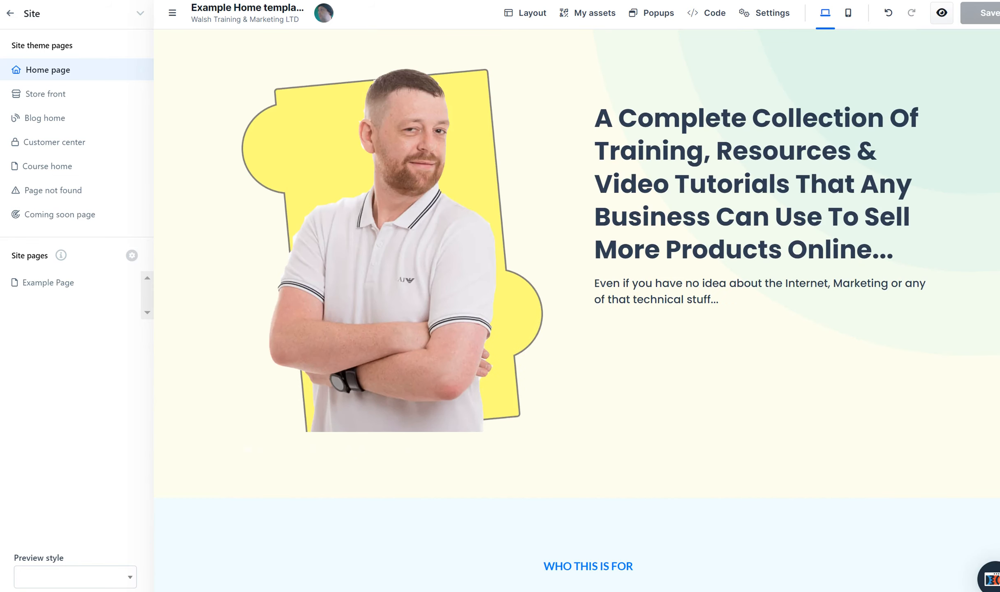